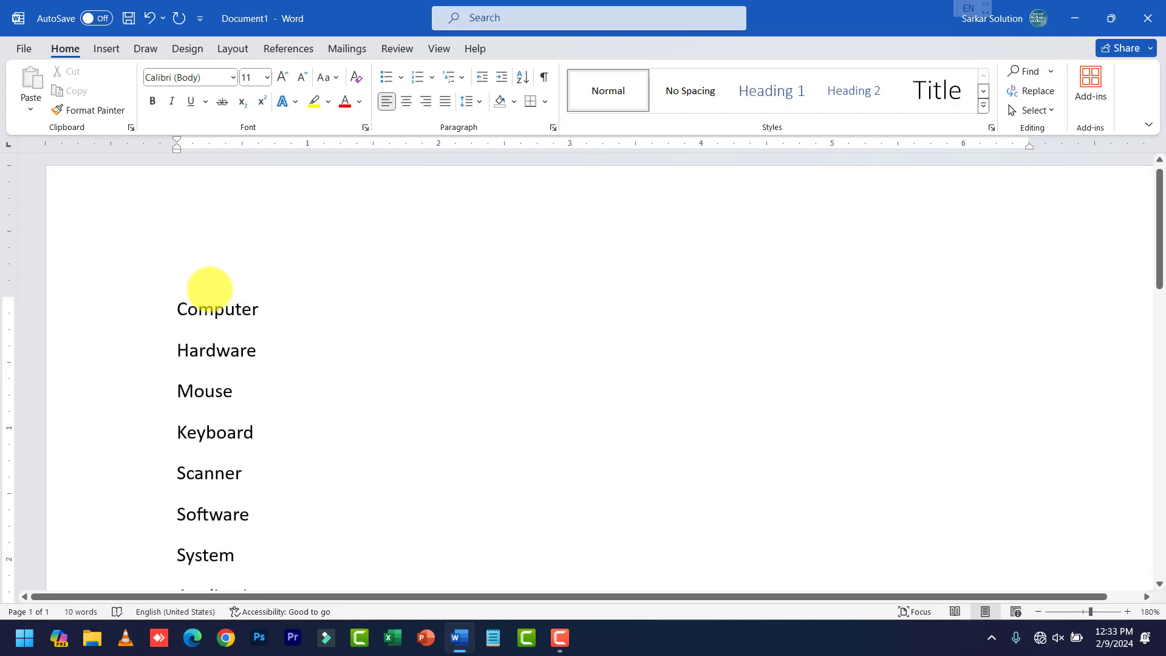
Step: Apply the Heading 1 style to the "Computer" line
left_click(176, 308)
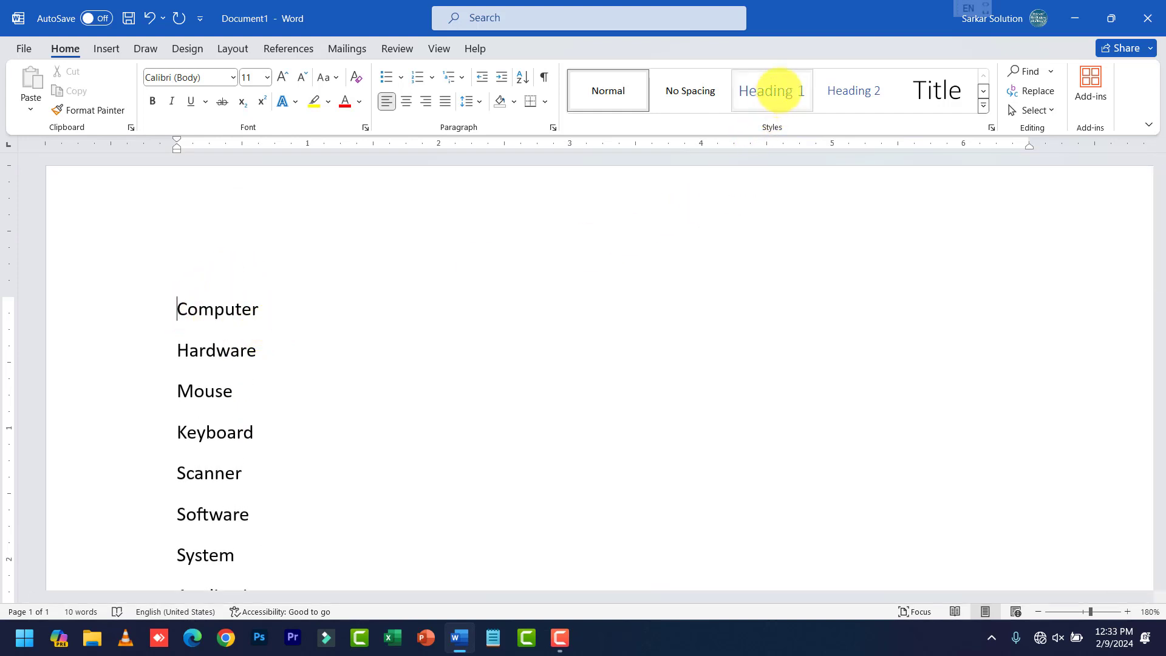
left_click(767, 91)
scroll(148, 389, "down", 1)
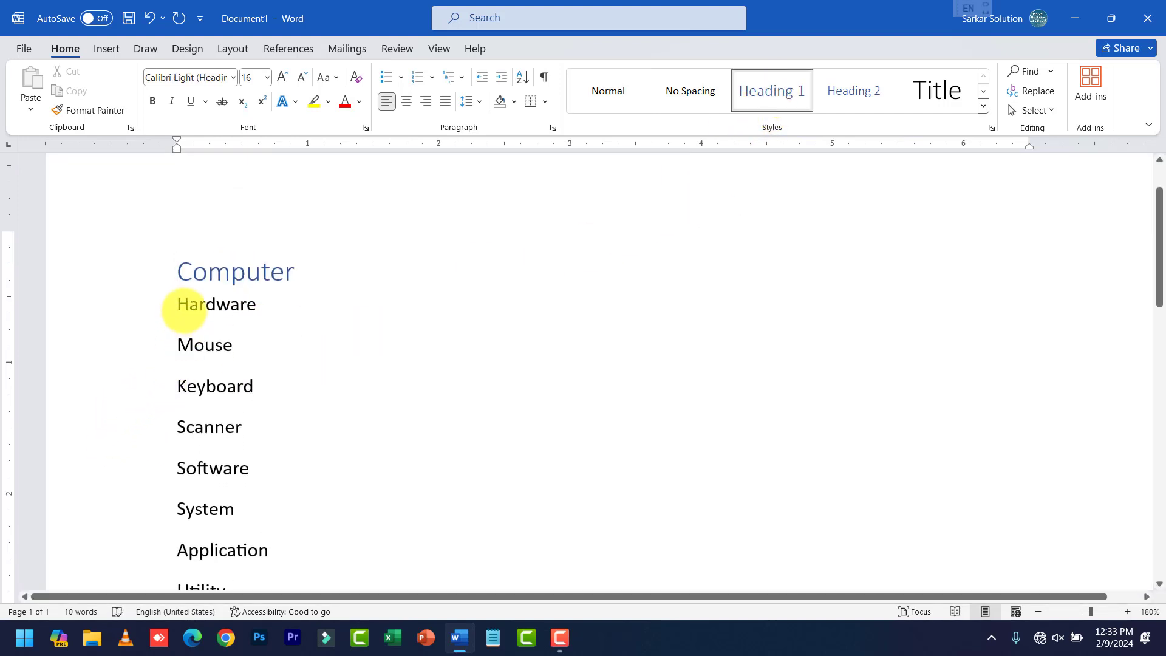
left_click(190, 305)
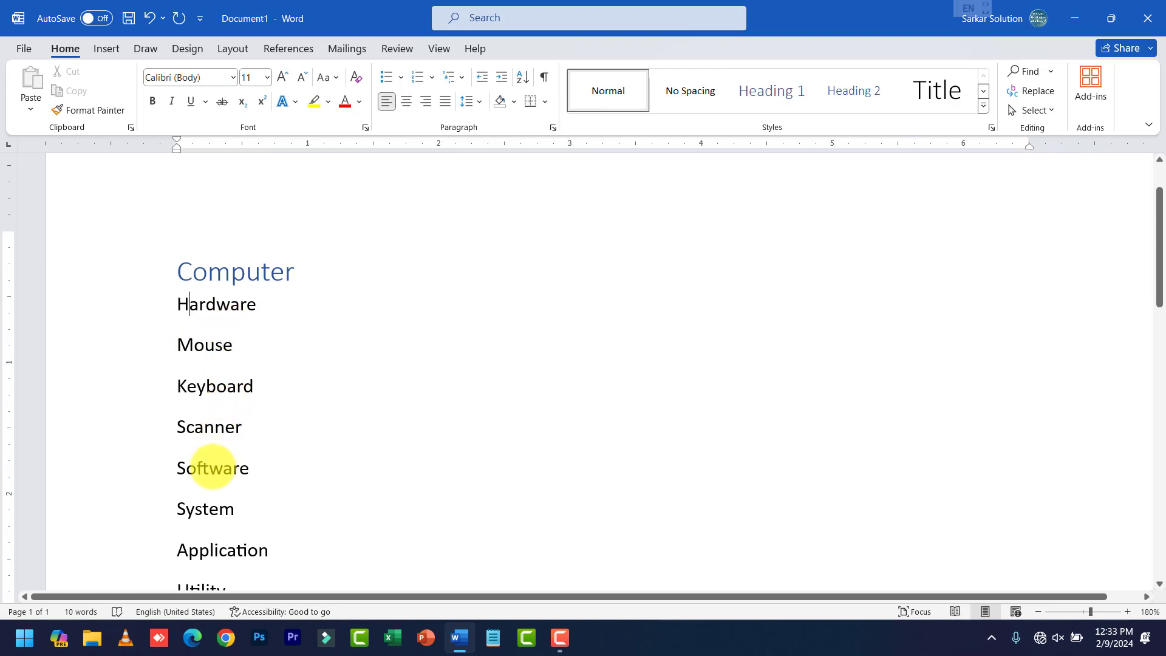
scroll(209, 468, "down", 2)
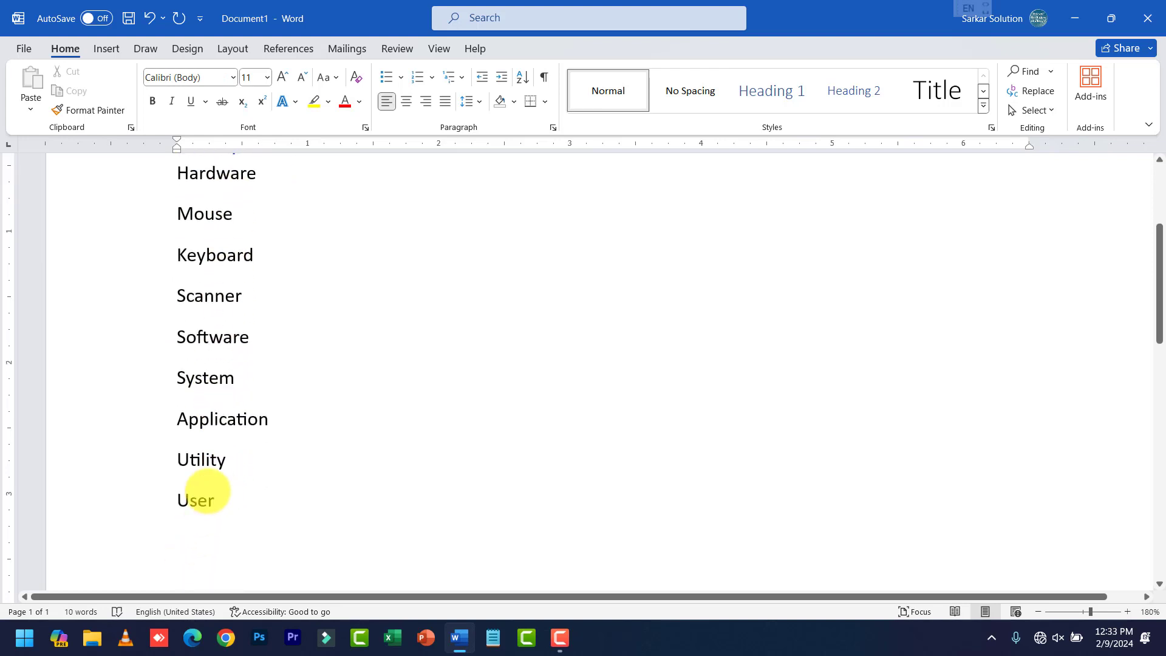
left_click(208, 499)
scroll(273, 435, "up", 1)
scroll(292, 409, "down", 1, "ctrl")
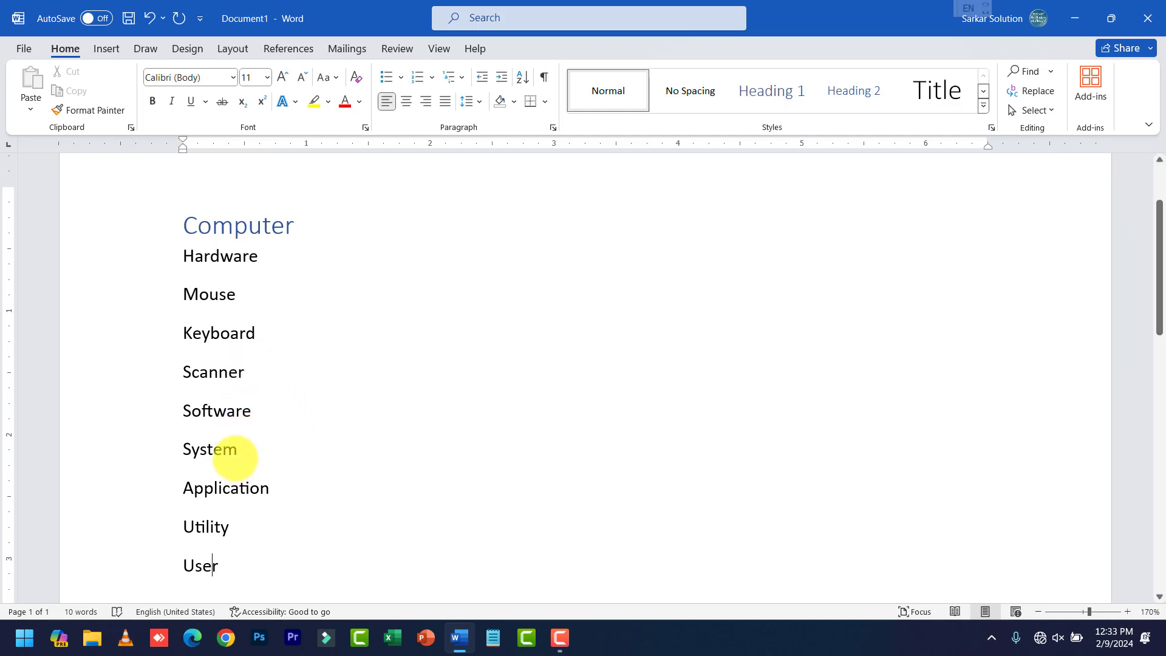
triple_click(229, 413)
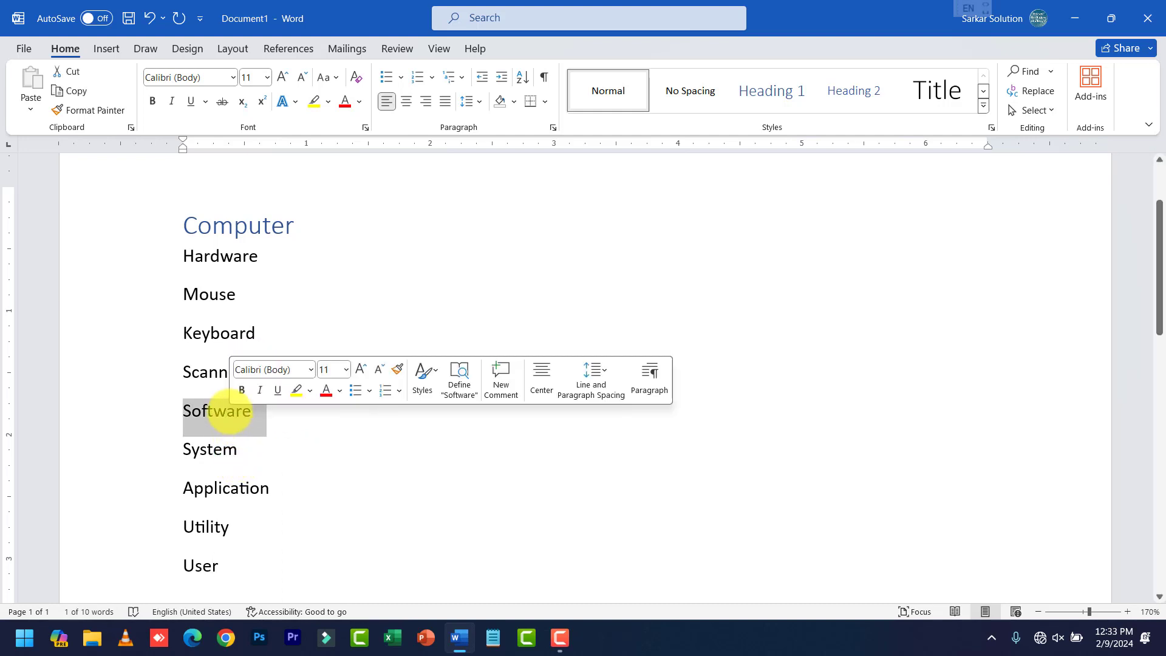
left_click(234, 411)
scroll(234, 408, "down", 3)
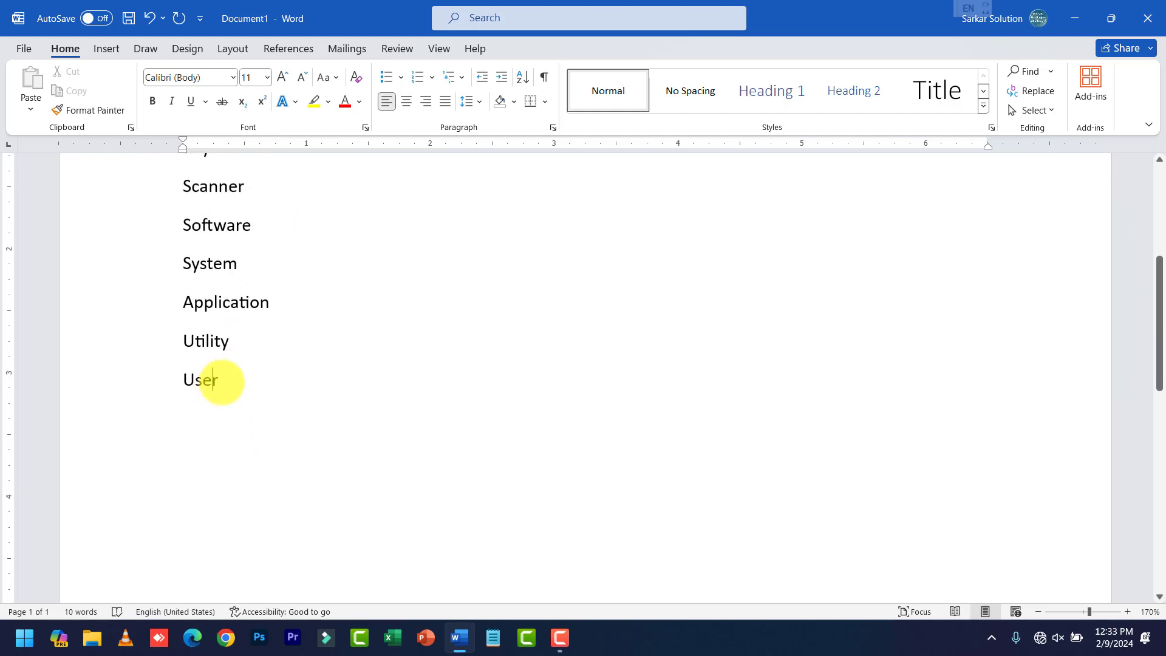
Step: Apply the Heading 2 style to the "Hardware", "Software" and "User" lines
scroll(219, 376, "up", 3)
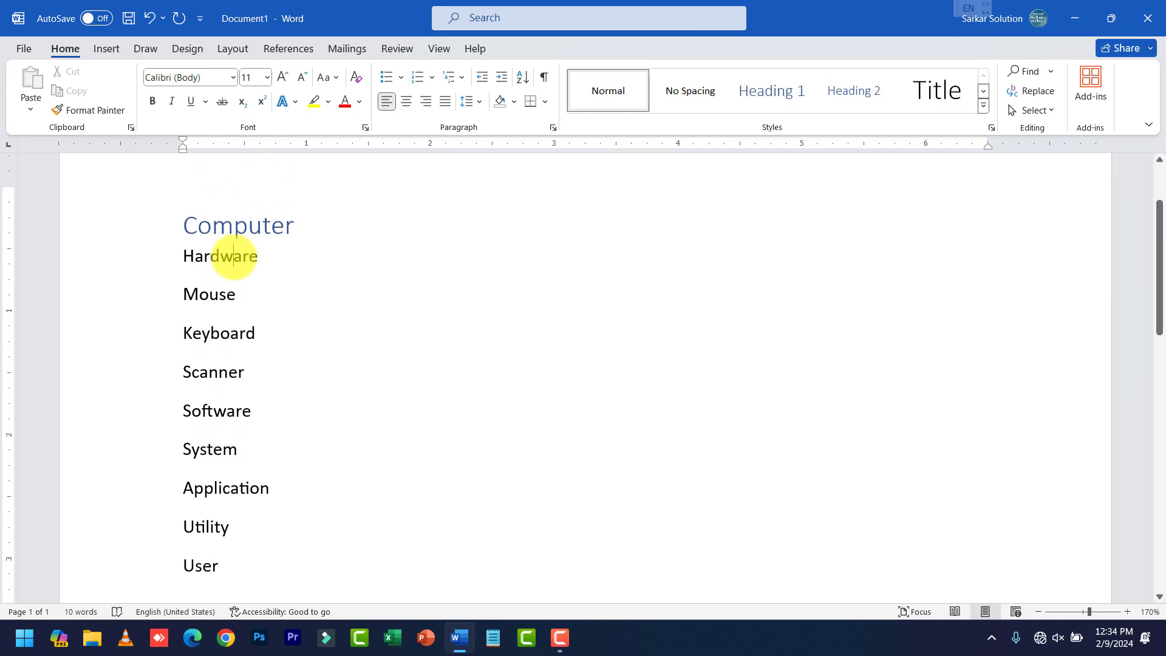
left_click(841, 91)
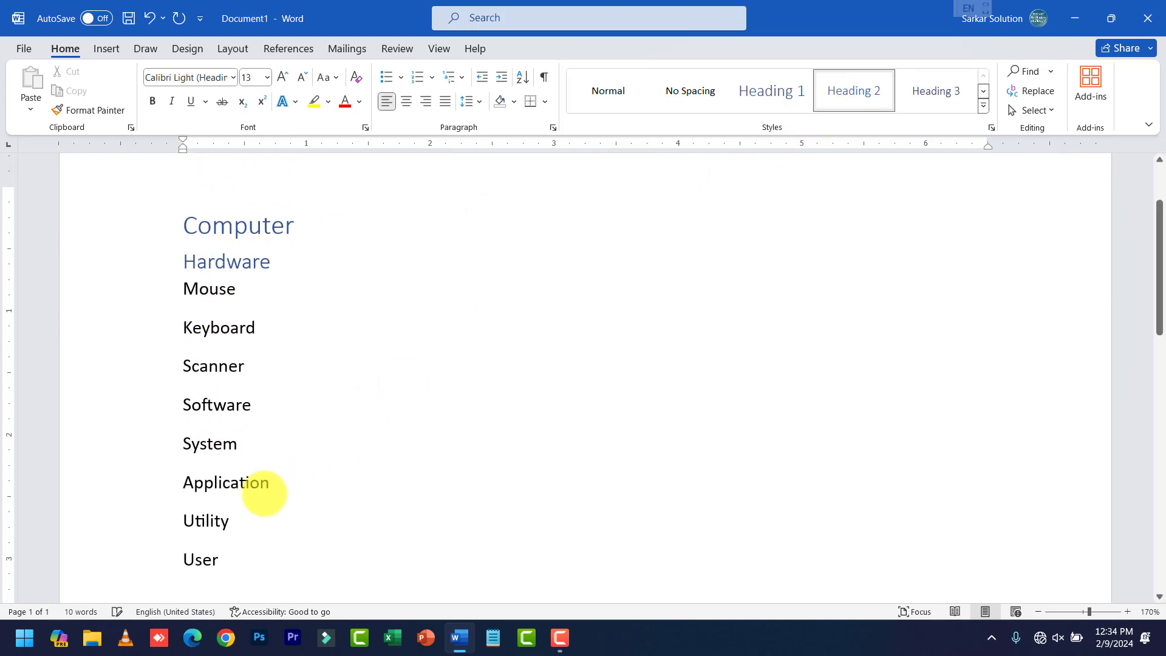
scroll(264, 492, "down", 1)
left_click(259, 342)
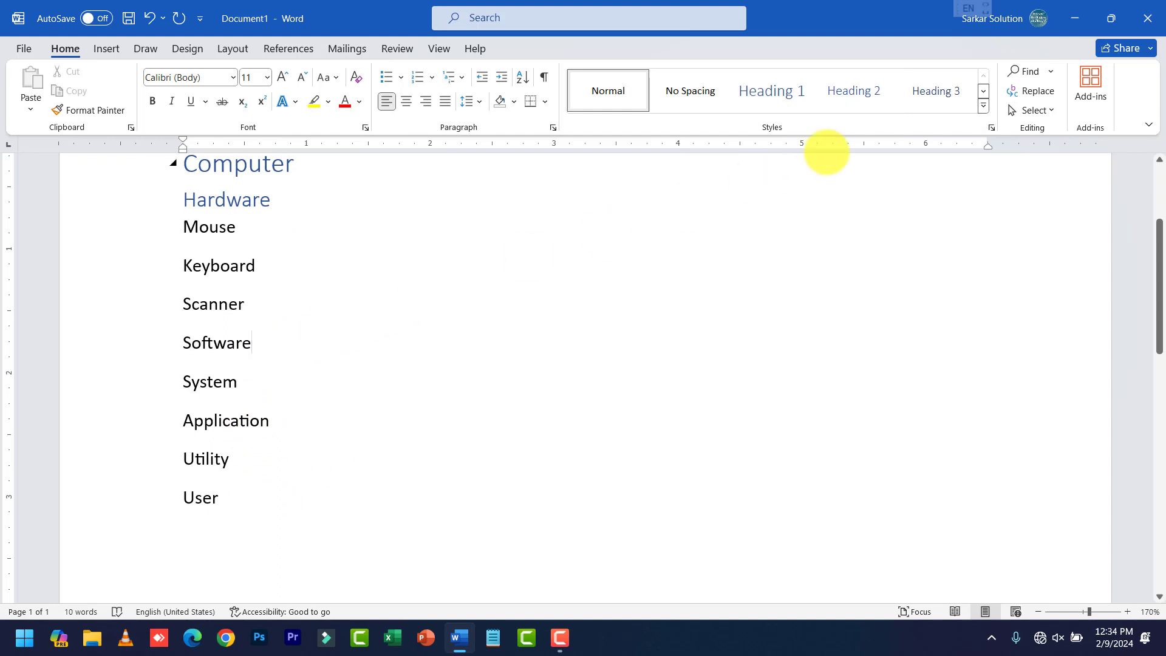
left_click(854, 91)
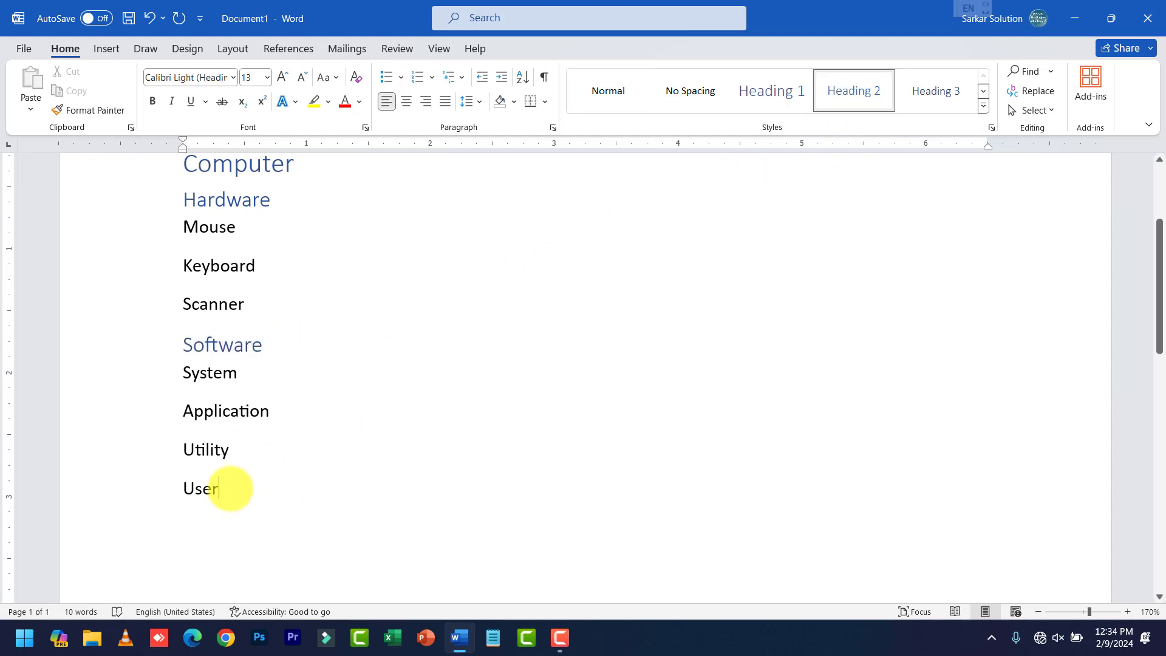
left_click(853, 91)
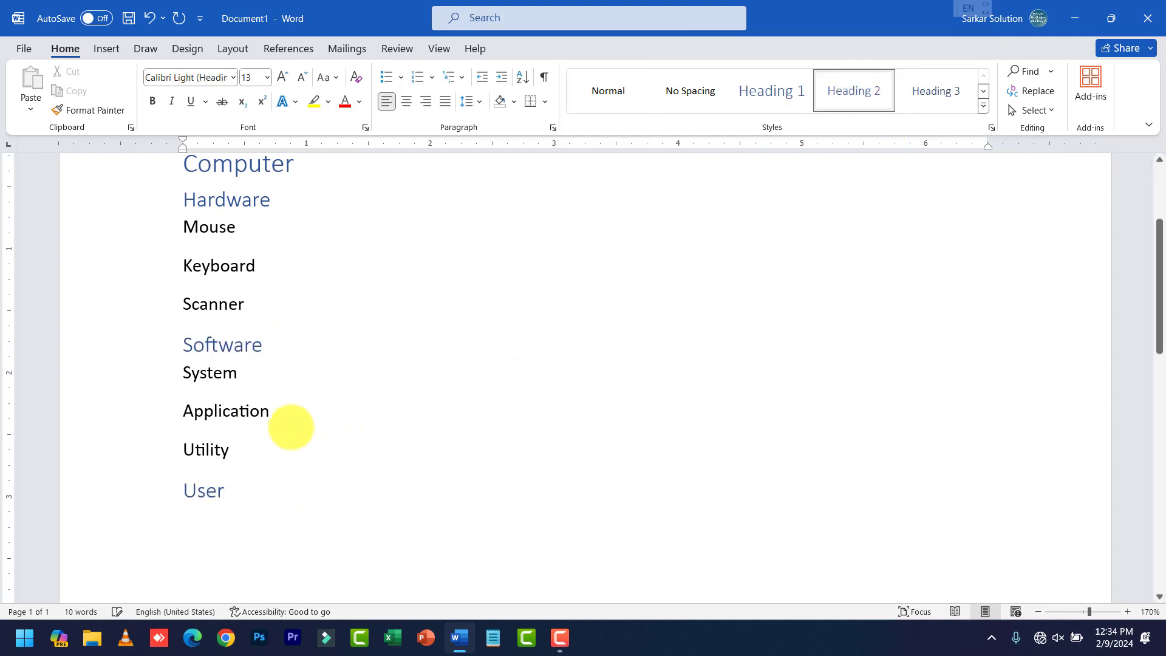
Step: Apply the Heading 3 style to System, Application and Utility under Software, and to Mouse, Keyboard and Scanner under Hardware
scroll(215, 437, "up", 1)
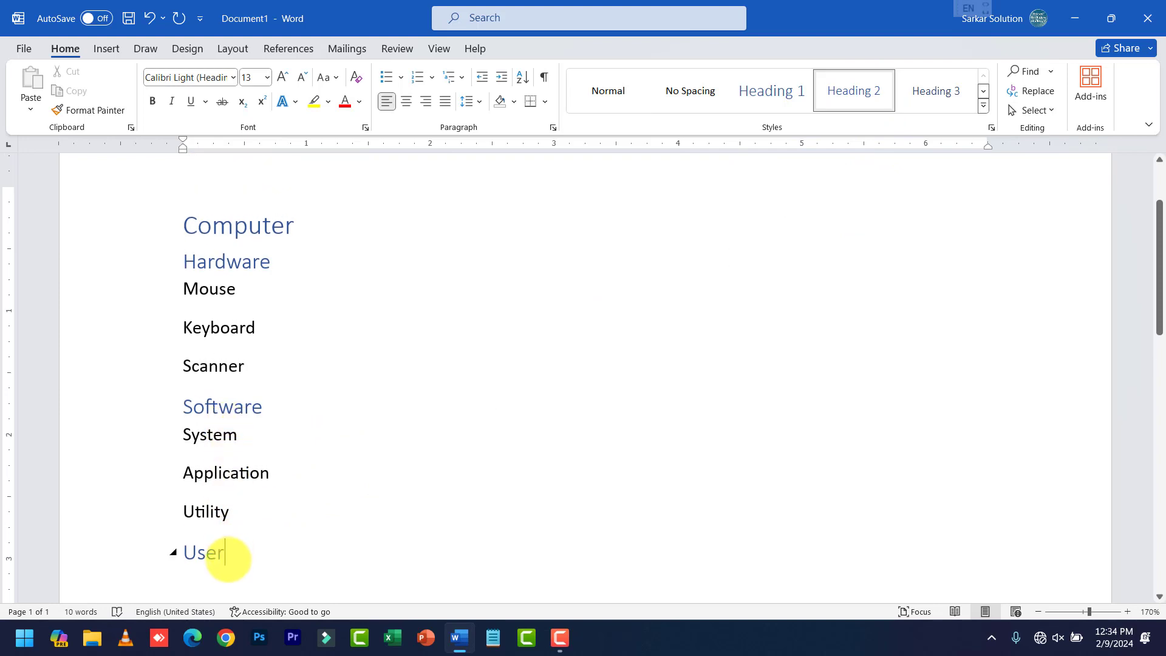
left_click_drag(238, 515, 177, 438)
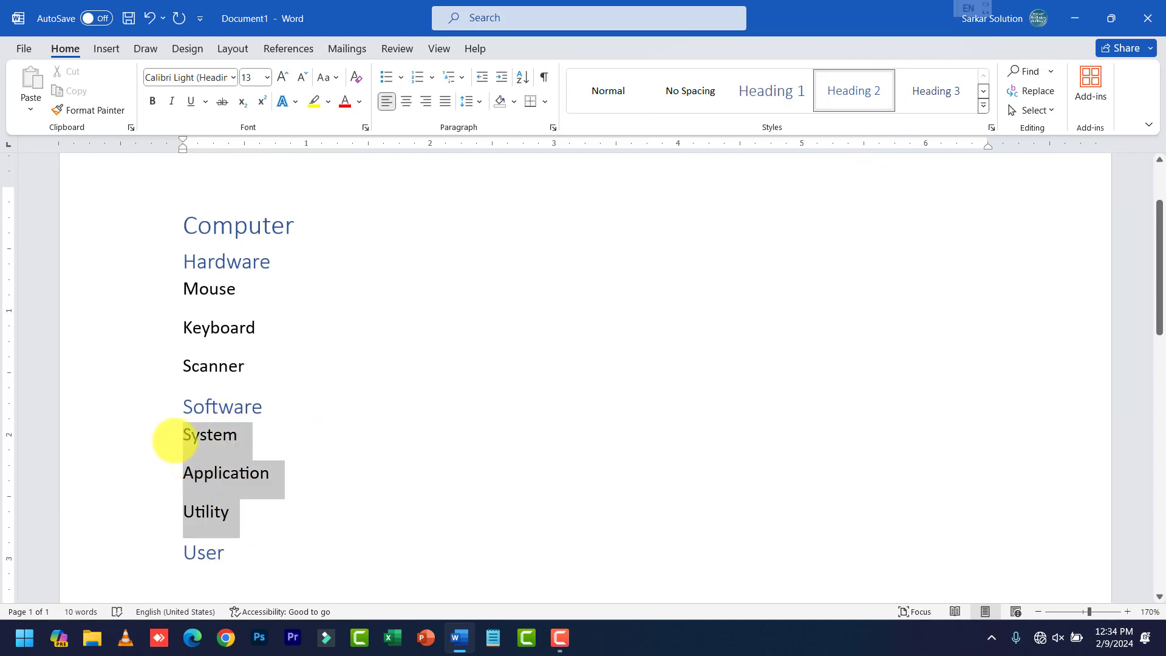
left_click(204, 473)
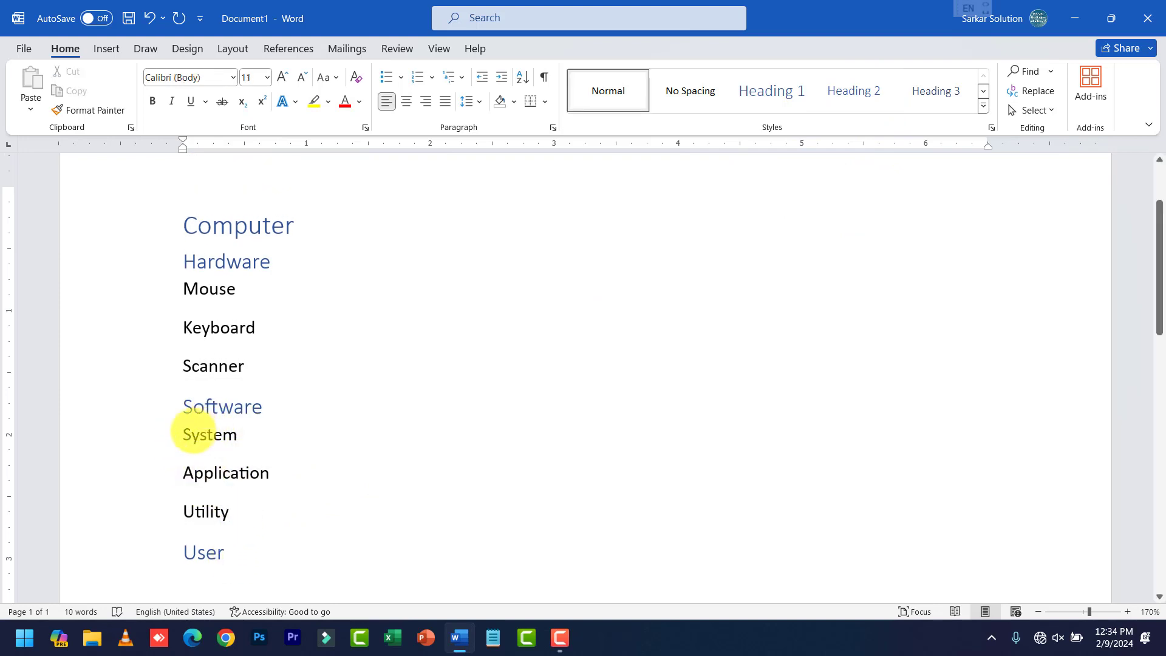
left_click_drag(202, 449, 255, 513)
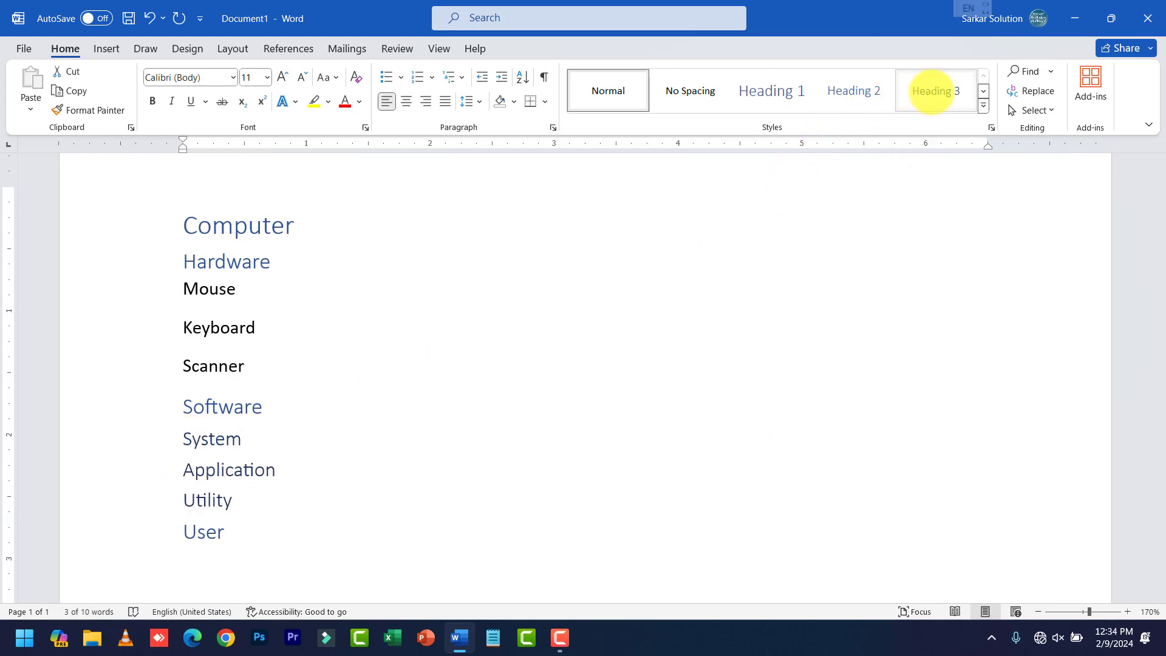
left_click(929, 92)
left_click_drag(255, 369, 188, 283)
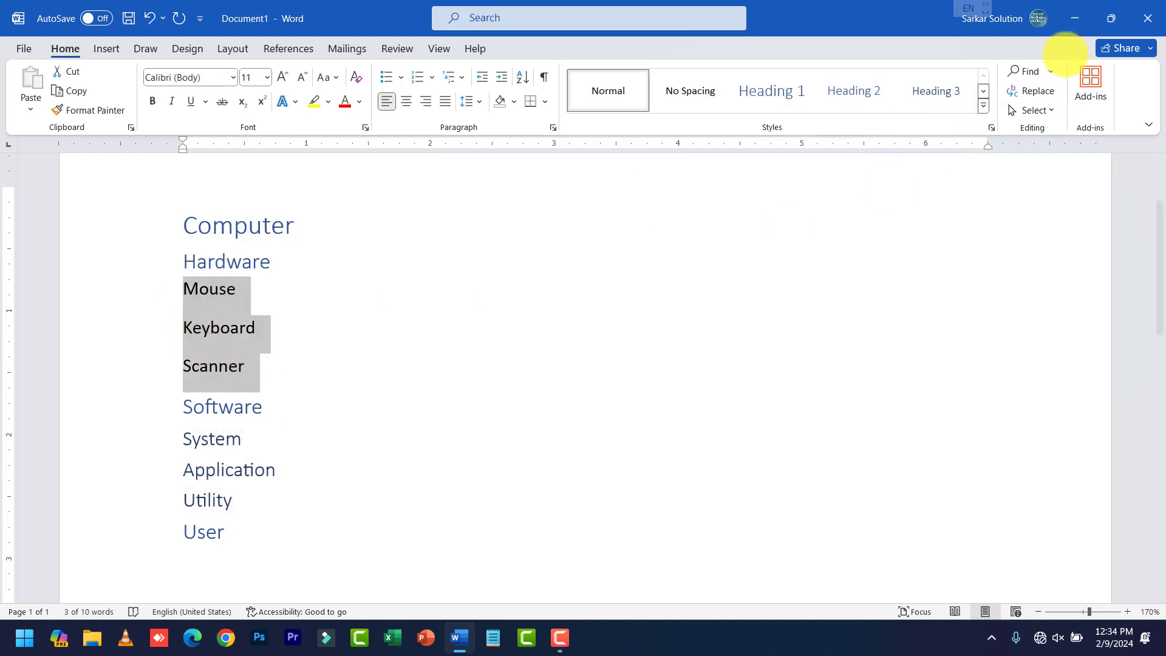
left_click(938, 91)
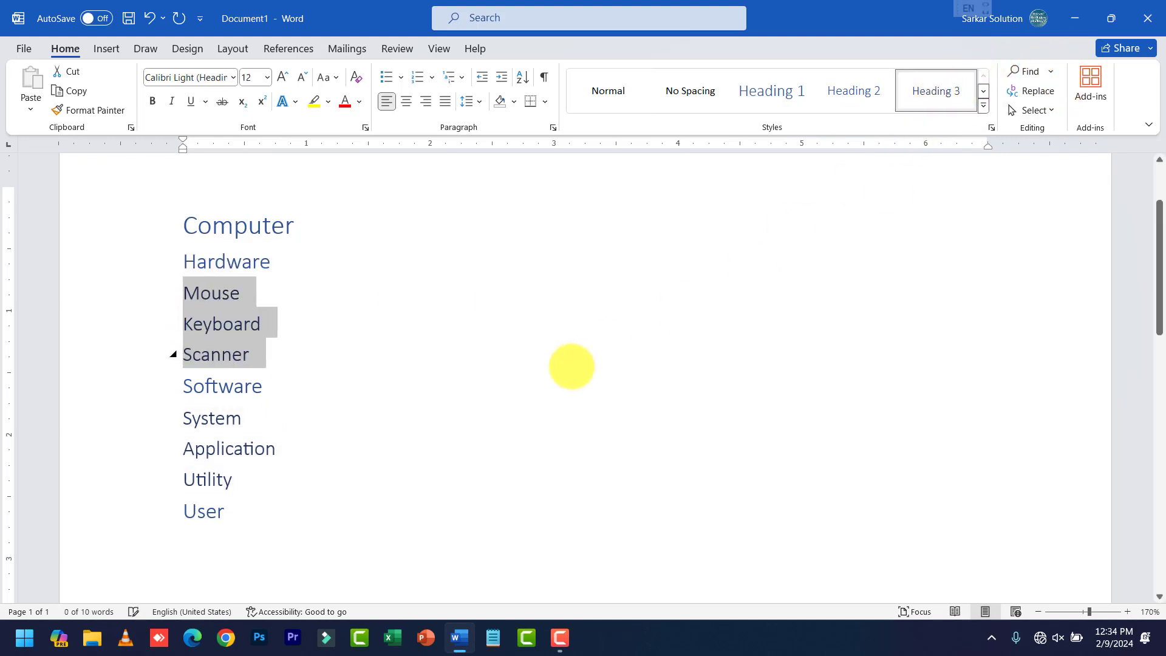
left_click(389, 379)
Step: Generate sample paragraphs with =rand() on a new line below the "Computer" heading
left_click(325, 220)
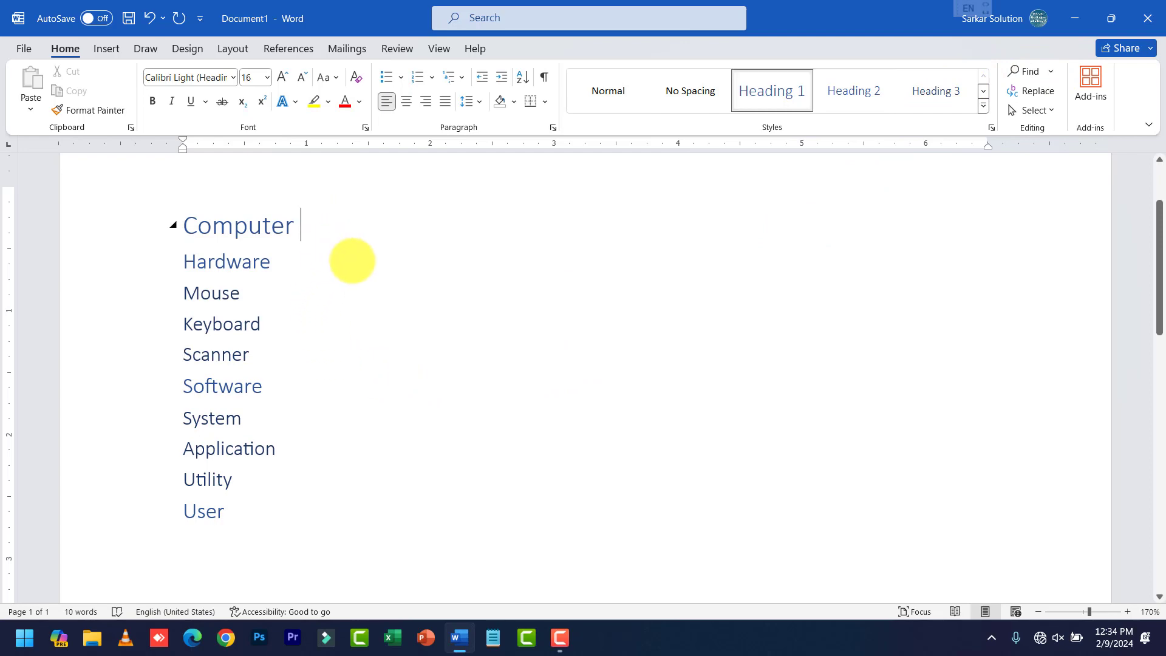
key("Return")
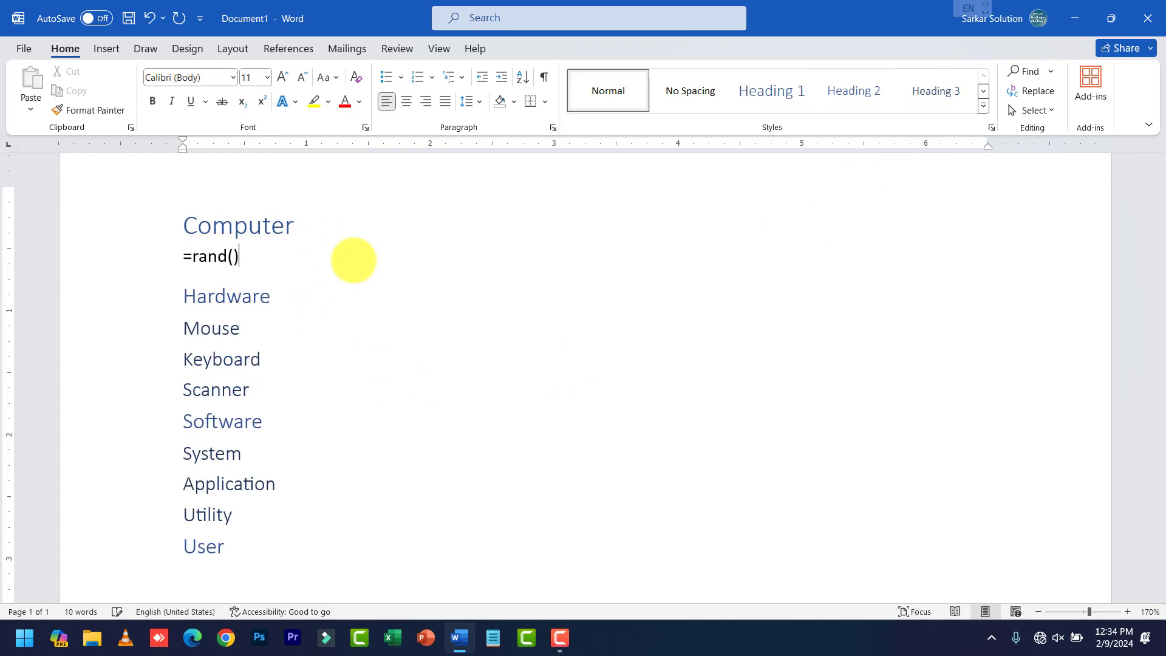
type("=rand()")
key("Return")
scroll(349, 325, "up", 3)
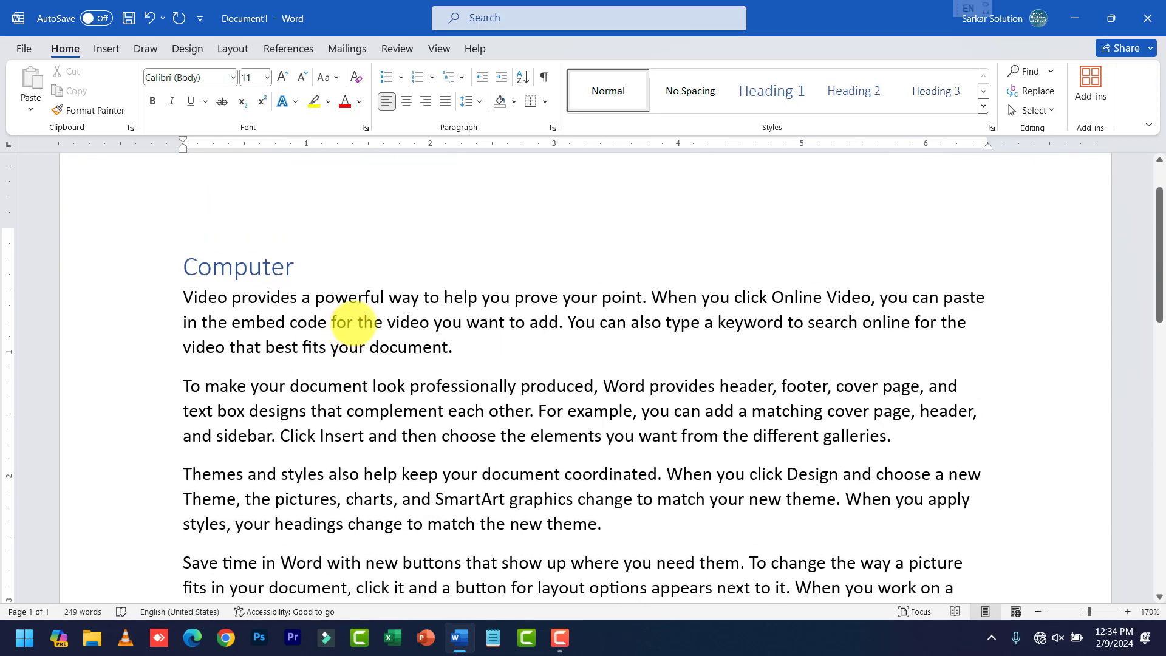
Step: Copy all the sample paragraphs under "Computer" and paste them on a new line below the "Hardware" heading
scroll(355, 321, "down", 2)
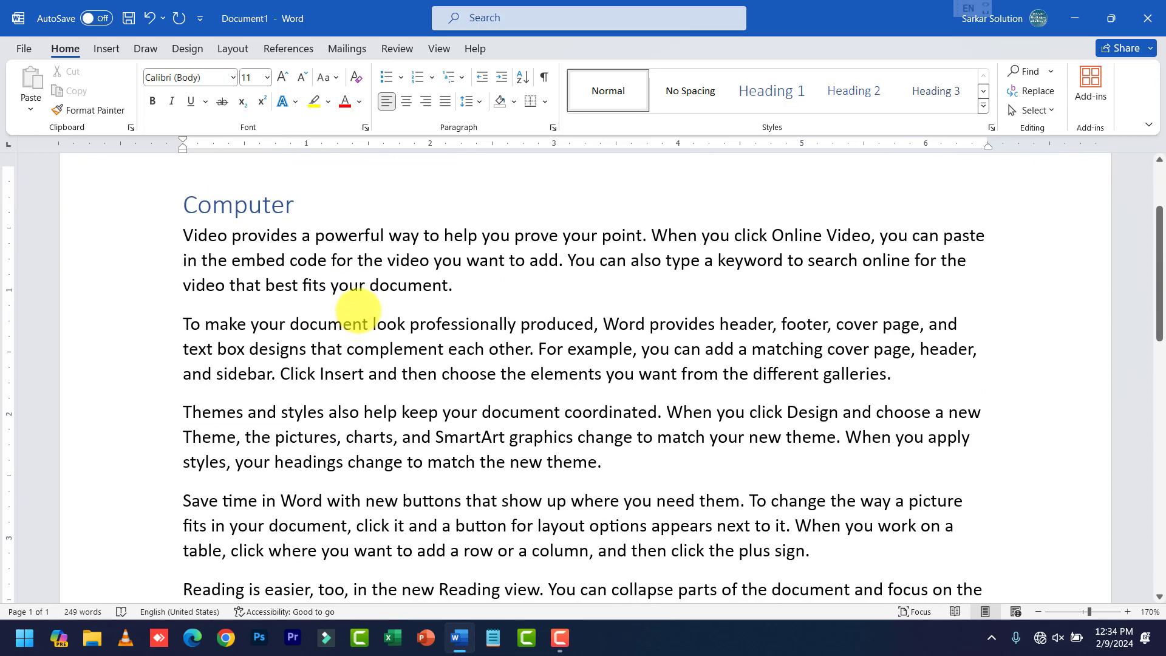
scroll(328, 308, "down", 2)
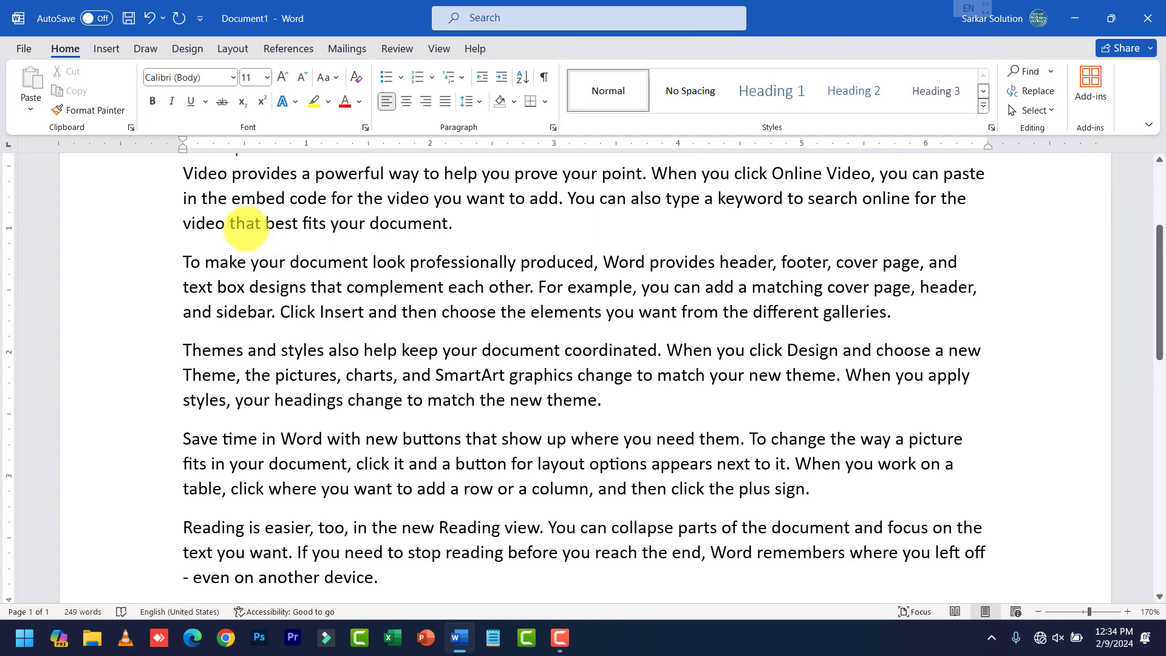
scroll(255, 219, "up", 1)
left_click_drag(193, 226, 315, 545)
scroll(375, 450, "down", 2)
scroll(375, 450, "down", 2)
scroll(315, 543, "down", 5)
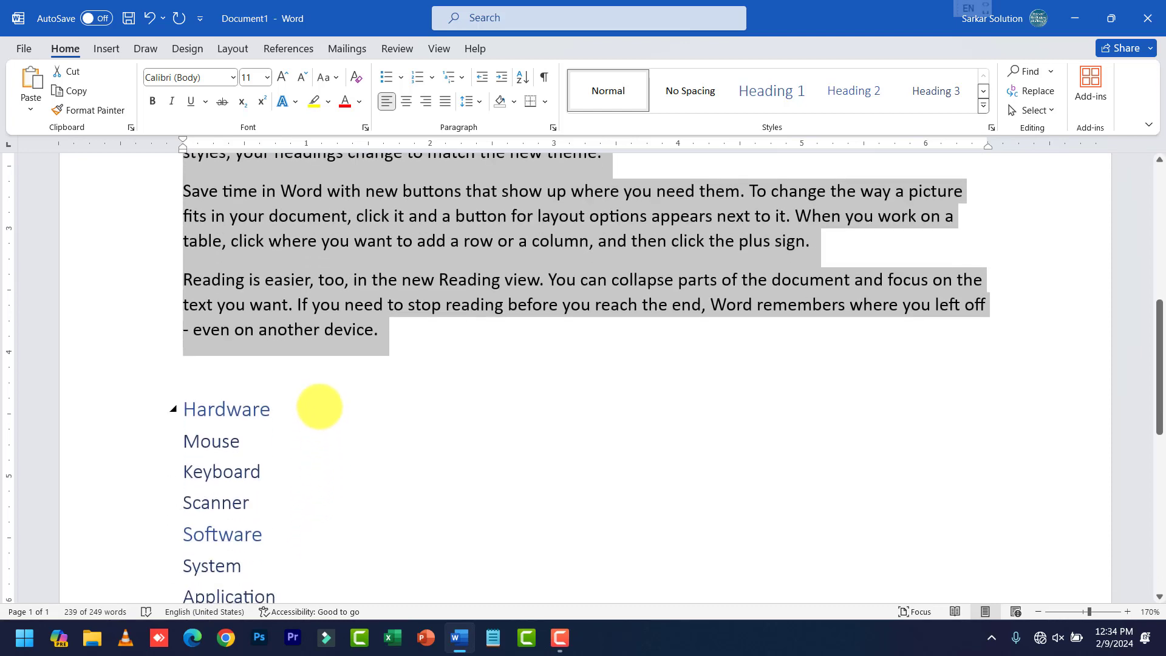
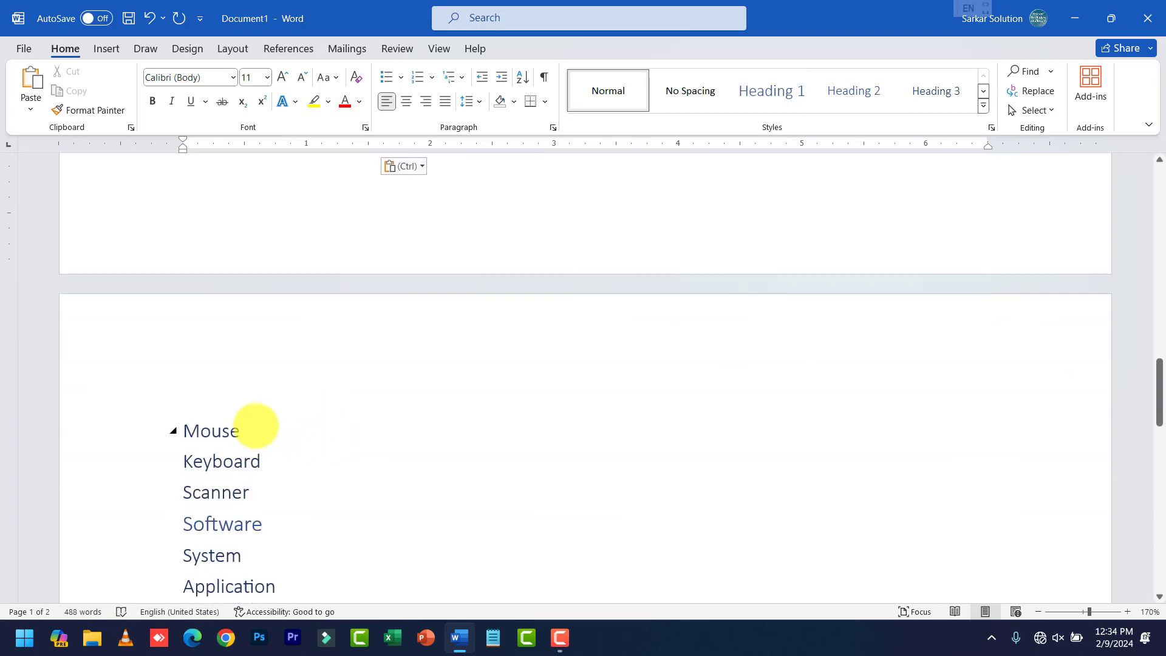
Step: Paste the copied sample paragraphs on new lines below the "Mouse" and "Keyboard" headings
left_click(255, 427)
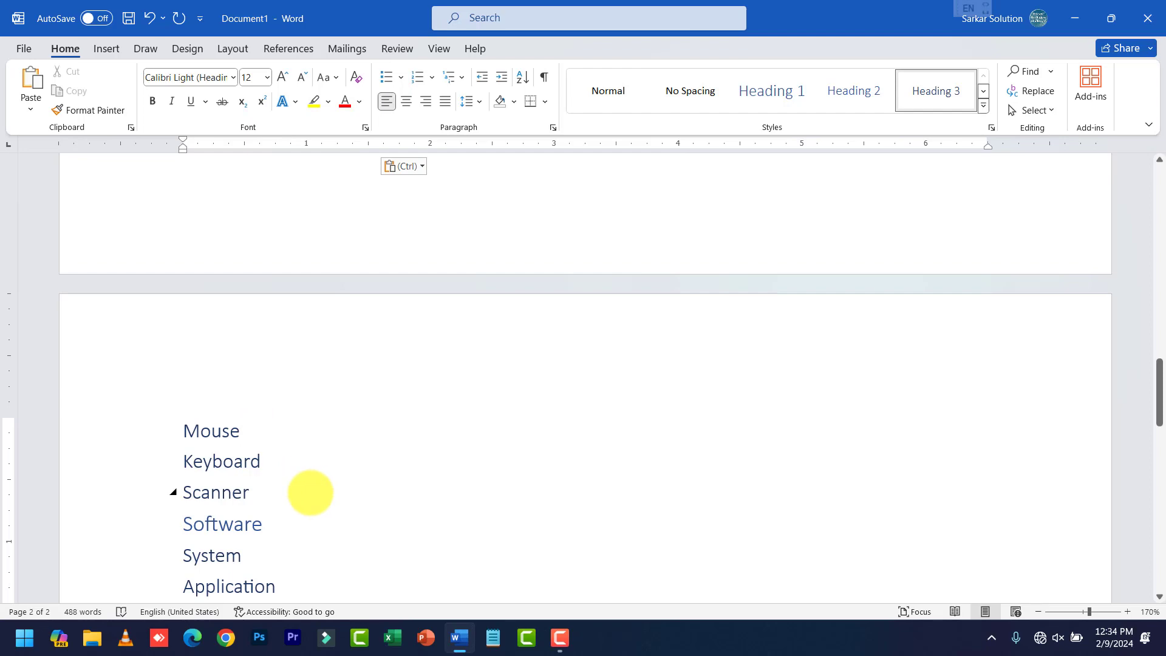
key("Return")
type("Video provides a powerful way to help you prove your point. When you click Online Video, you can paste in the embed code for the video you want to add. You can also type a keyword to search online for the video that best fits your document. To make your document look professionally produced, Word provides header, footer, cover page, and text box designs that complement each other. For example, you can add a matching cover page, header, and sidebar. Click Insert and then choose the elements you want from the different galleries. Themes and styles also help keep your document coordinated. When you click Design and choose a new Theme, the pictures, charts, and SmartArt graphics change to match your new theme. When you apply styles, your headings change to match the new theme. Save time in Word with new buttons that show up where you need them. To change the way a picture fits in your document, click it and a button for layout options appears next to it. When you work on a table, click where you want to add a row or a column, and then click the plus sign. Reading is easier, too, in the new Reading view. You can collapse parts of the document and focus on the text you want. If you need to stop reading before you reach the end, Word remembers where you left off - even on another device.")
scroll(291, 446, "down", 5)
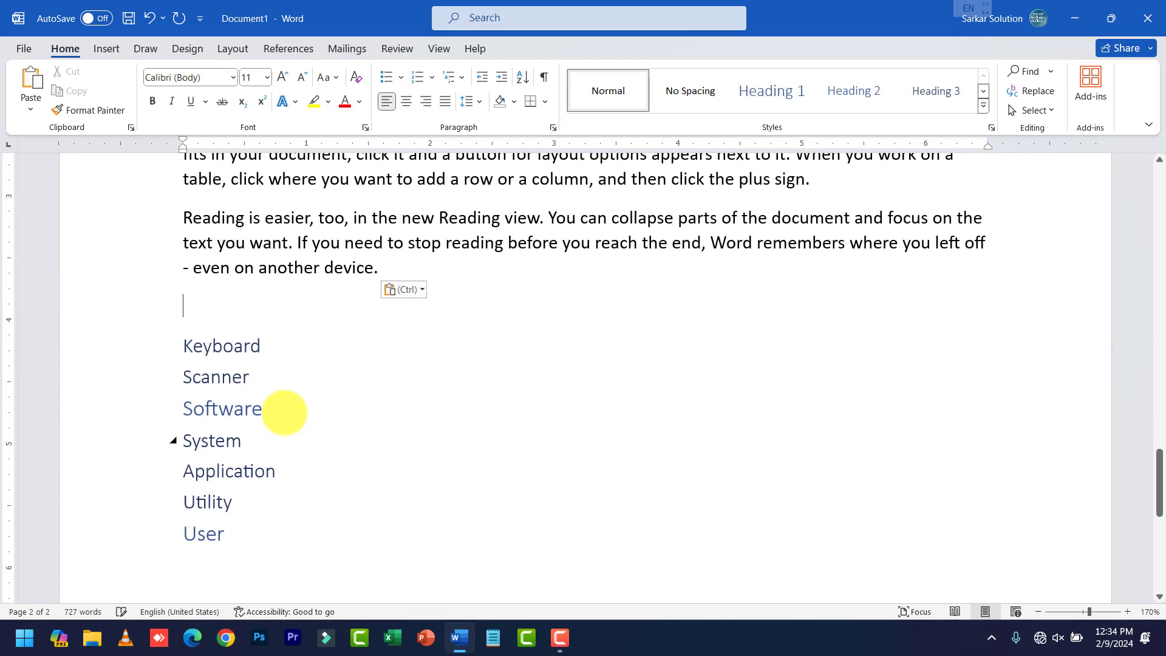
left_click(280, 345)
key("Return")
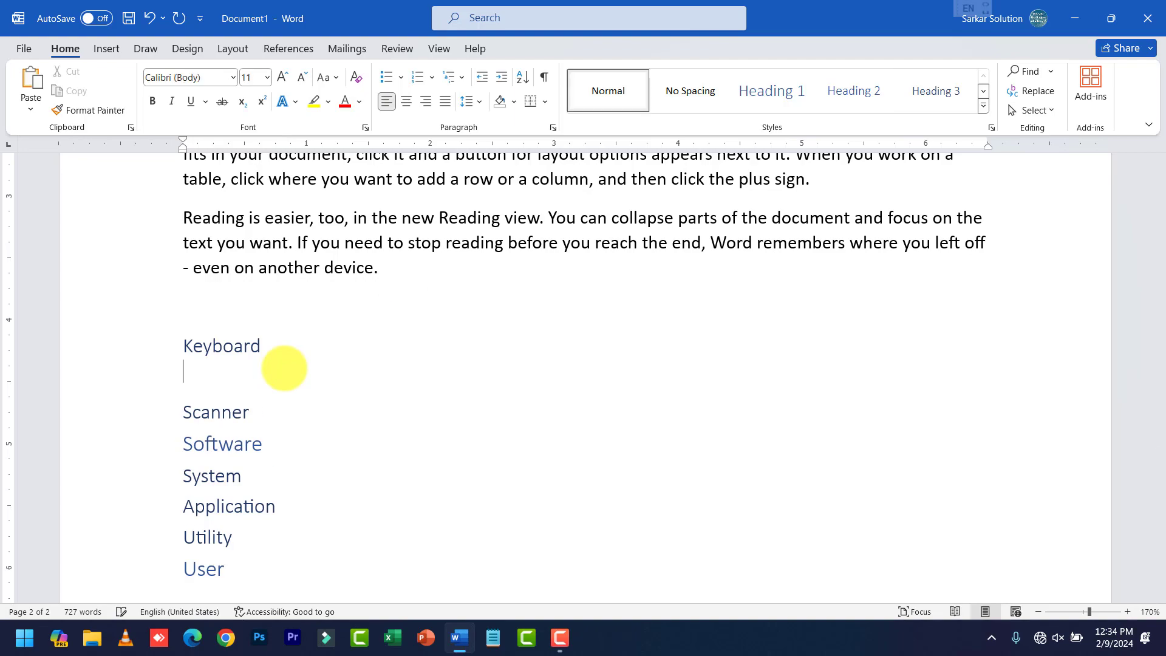
type("Video provides a powerful way to help you prove your point. When you click Online Video, you can paste in the embed code for the video you want to add. You can also type a keyword to search online for the video that best fits your document. To make your document look professionally produced, Word provides header, footer, cover page, and text box designs that complement each other. For example, you can add a matching cover page, header, and sidebar. Click Insert and then choose the elements you want from the different galleries. Themes and styles also help keep your document coordinated. When you click Design and choose a new Theme, the pictures, charts, and SmartArt graphics change to match your new theme. When you apply styles, your headings change to match the new theme. Save time in Word with new buttons that show up where you need them. To change the way a picture fits in your document, click it and a button for layout options appears next to it. When you work on a table, click where you want to add a row or a column, and then click the plus sign. Reading is easier, too, in the new Reading view. You can collapse parts of the document and focus on the text you want. If you need to stop reading before you reach the end, Word remembers where you left off - even on another device.")
scroll(276, 358, "up", 3)
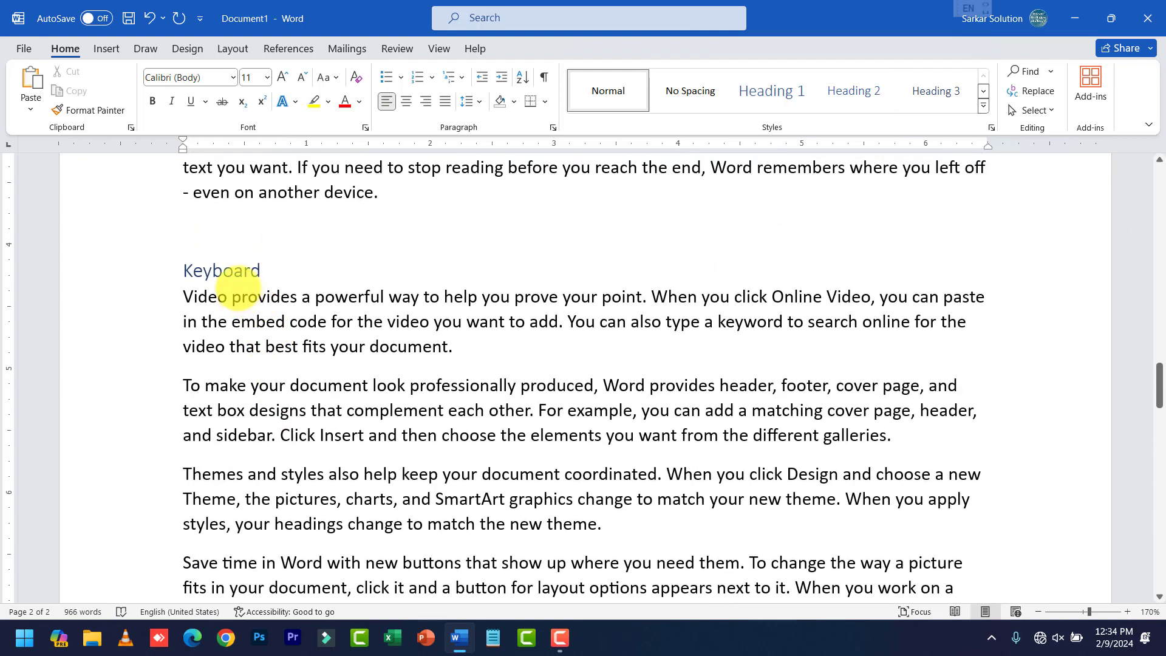
Step: Paste the copied sample paragraphs below each of the "Scanner", "Software", "System", "Application" and "Utility" headings
scroll(273, 304, "down", 12)
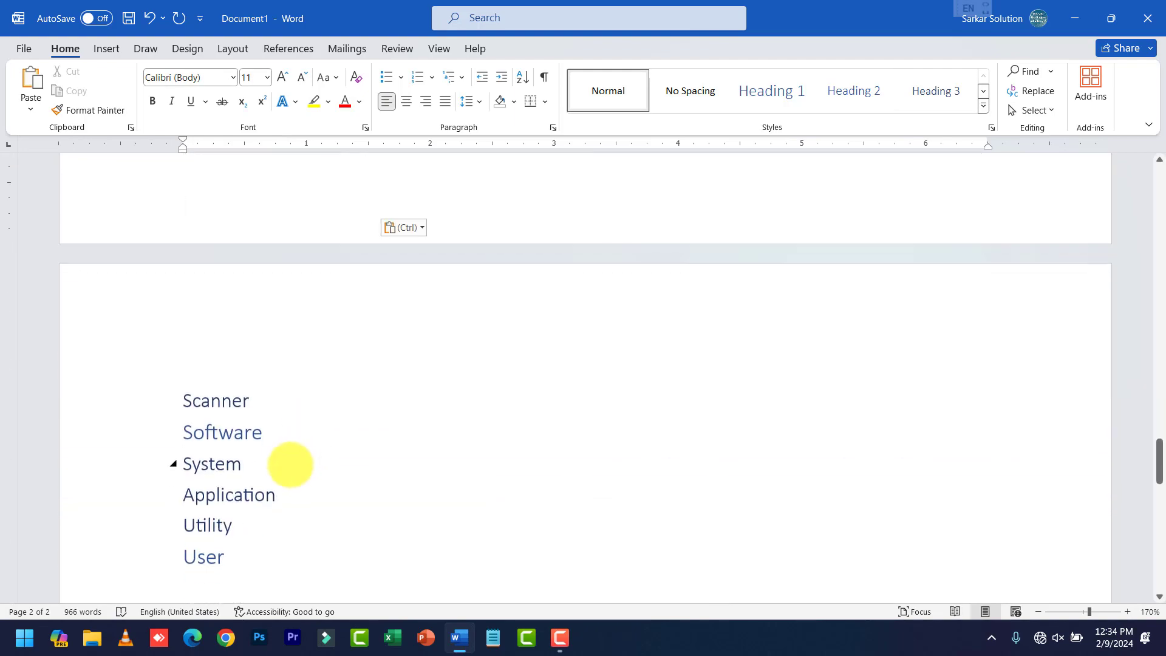
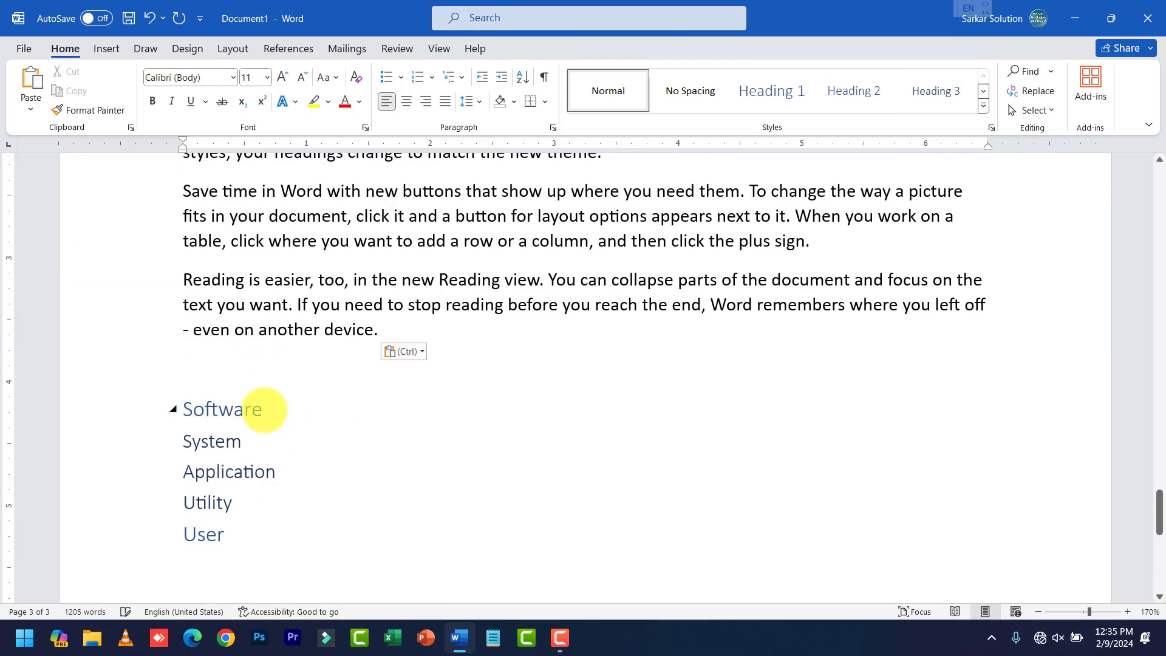
left_click(264, 409)
key("ctrl+Return")
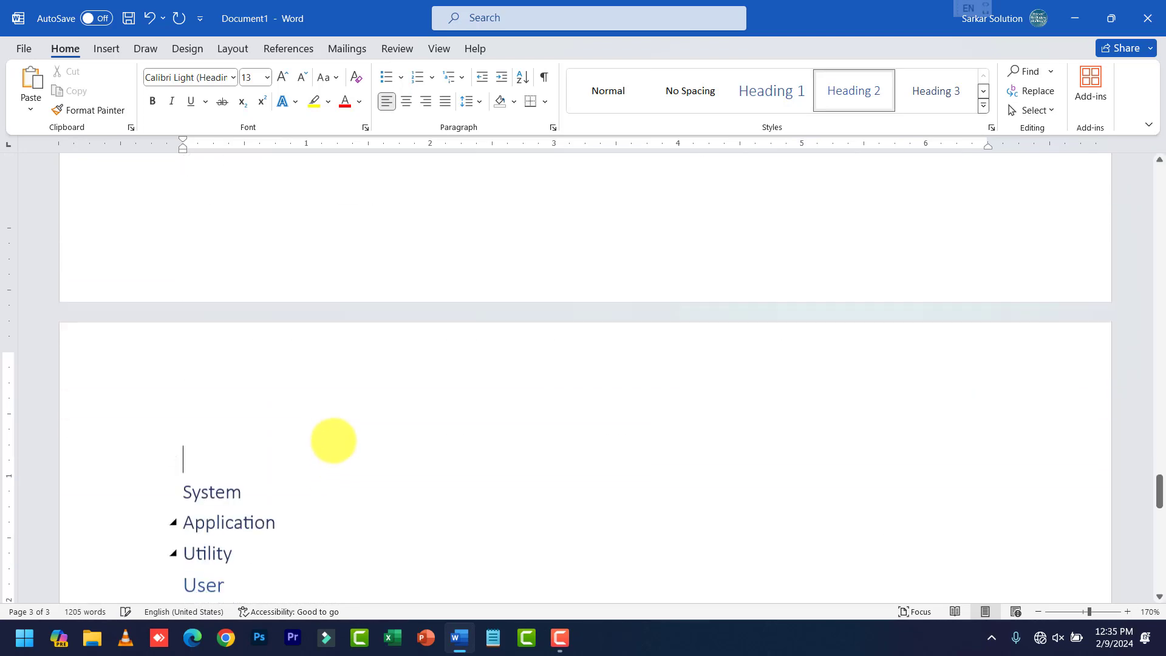
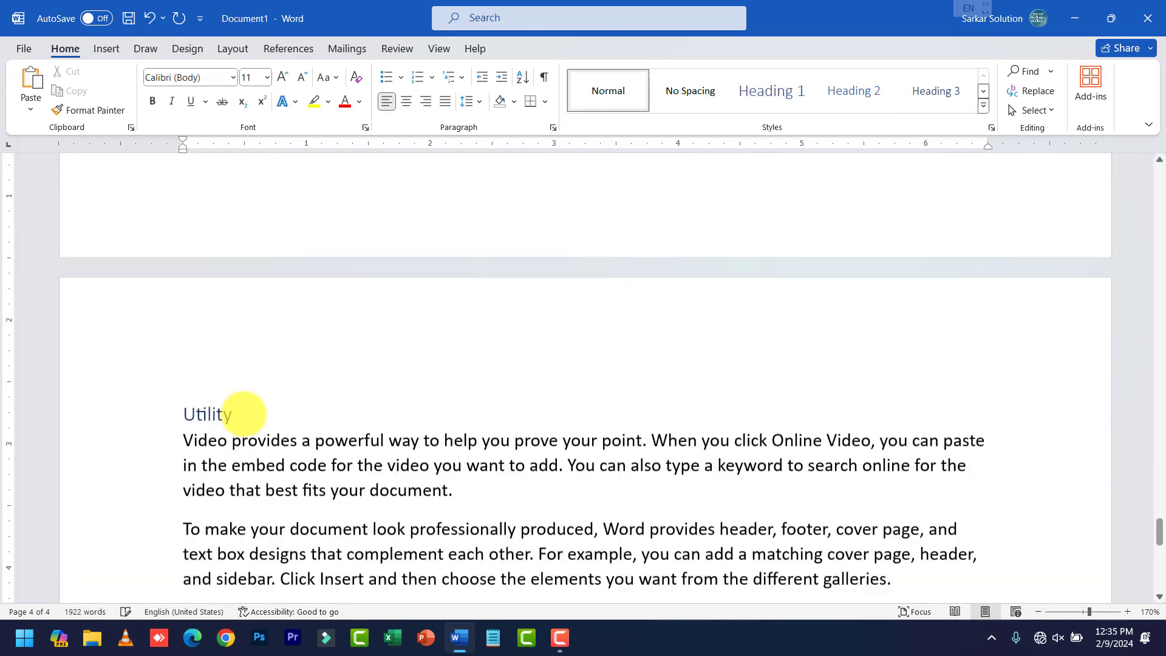
Step: Paste the copied sample paragraphs on a new line below the "User" heading at the document's end
scroll(255, 413, "down", 5)
left_click(239, 297)
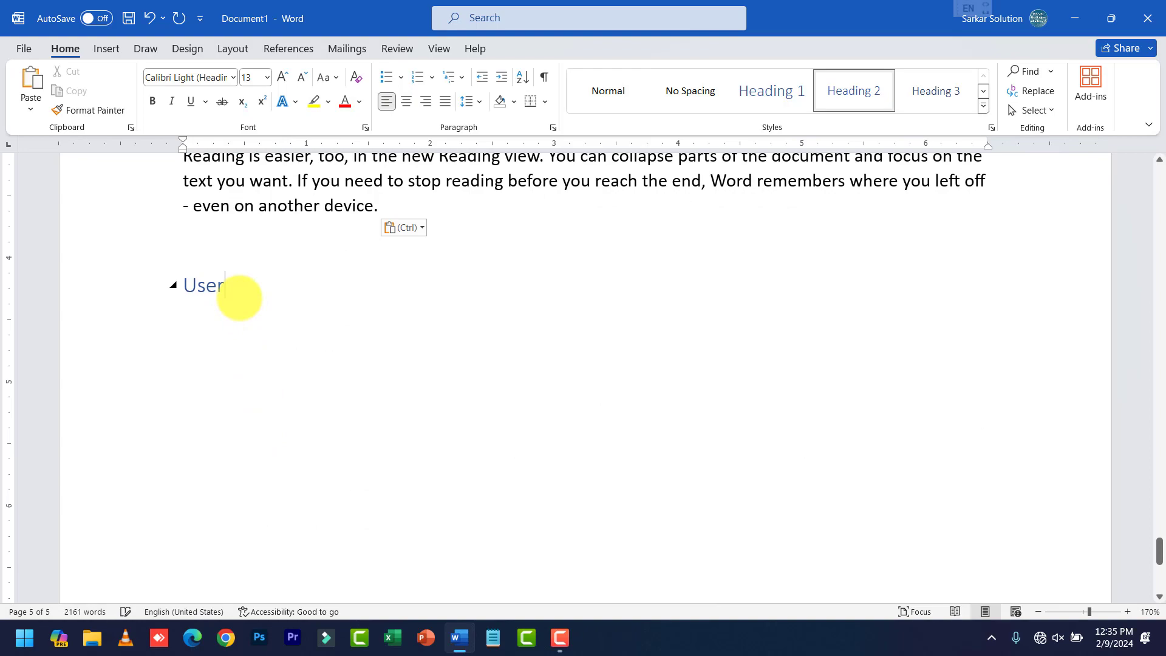
key("Return")
type("Video provides a powerful way to help you prove your point. When you click Online Video, you can paste in the embed code for the video you want to add. You can also type a keyword to search for online the video that best fits your document. To make your document look professionally produced, Word provides header, footer, cover page, and text box designs that complement each other. For example, you can add a matching cover page, header, and sidebar. Click Insert and then choose the elements you want from the different galleries. Themes and styles also help keep your document coordinated. When you click Design and choose a new Theme, the pictures, charts, and SmartArt graphics change to match your new theme. When you apply styles, your headings change to match the new theme. Save time in Word with new buttons that show up where you need them. To change the way a picture fits in your document, click it and a button for layout options appears next to it. When you work on a table, click where you want to add a row or a column, and then click the plus sign. Reading is easier, too, in the new Reading view. You can collapse parts of the document and focus on the text you want. If you need to stop reading before you reach the end, Word remembers where you left off - even on another device.")
scroll(401, 419, "up", 15)
scroll(364, 481, "down", 15)
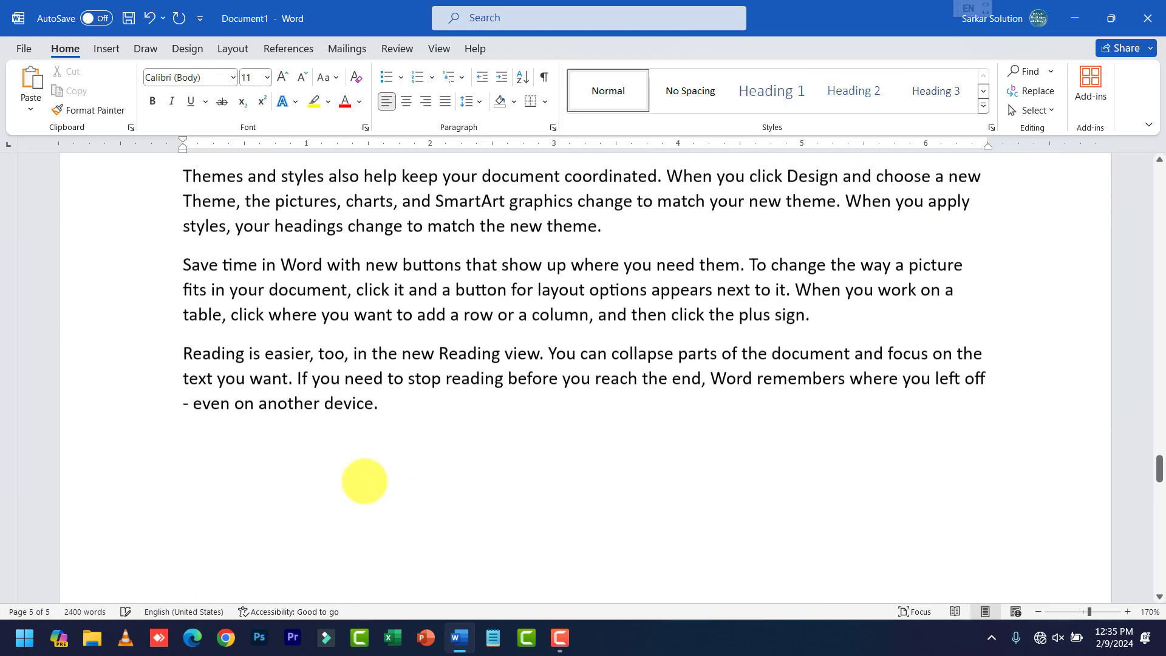
Step: Insert the picture pexels-designecologist-1779487 from the Downloads folder into the first paragraph under the "Computer" heading
scroll(365, 481, "up", 5)
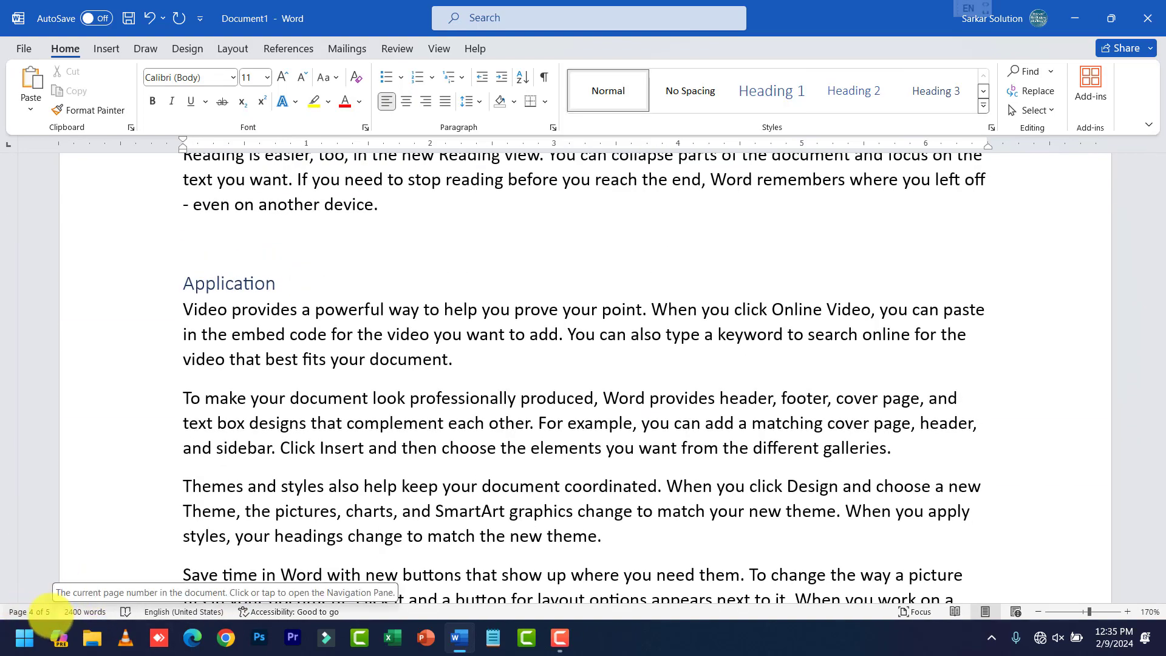
scroll(442, 355, "up", 15)
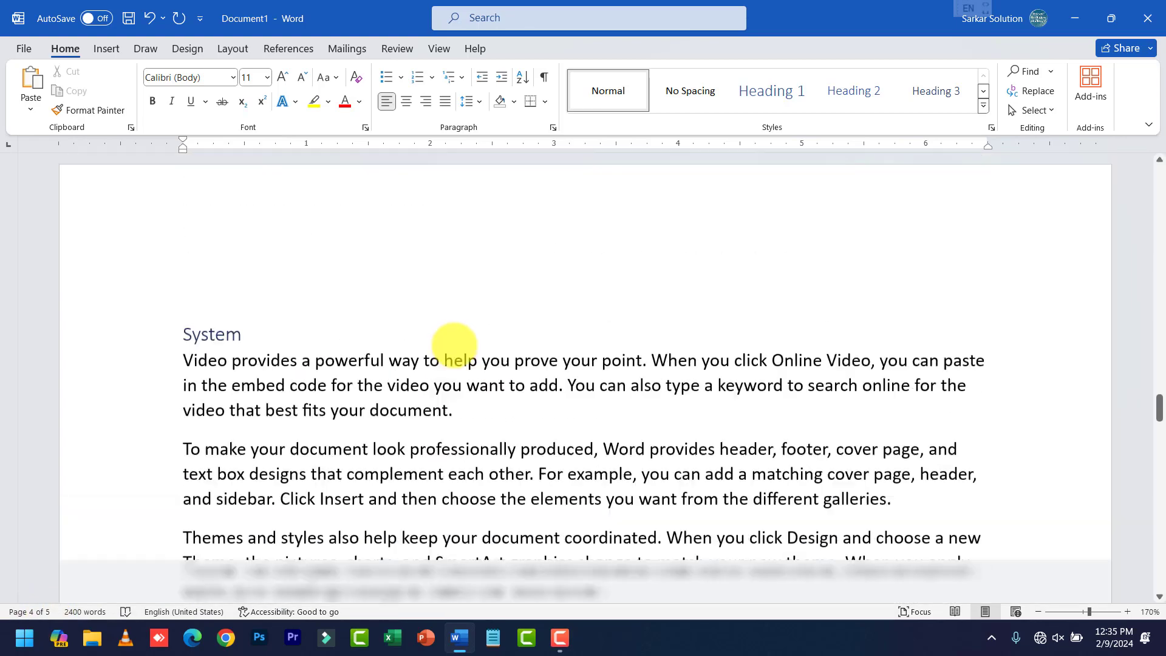
scroll(456, 358, "up", 10)
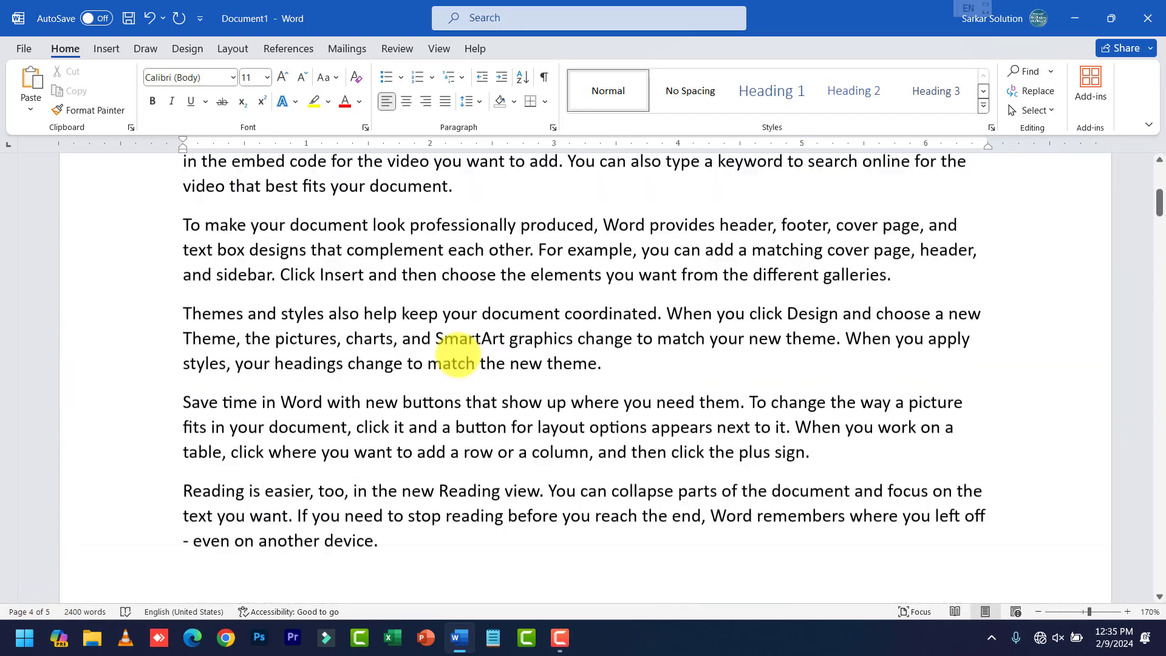
left_click(388, 392)
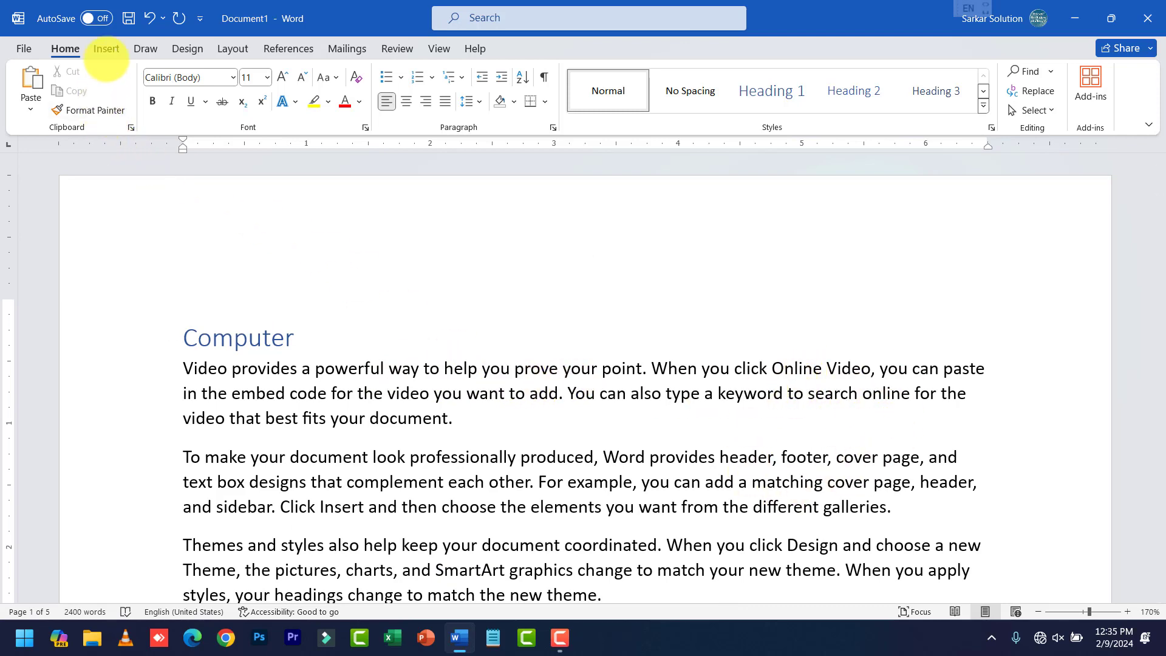
left_click(106, 49)
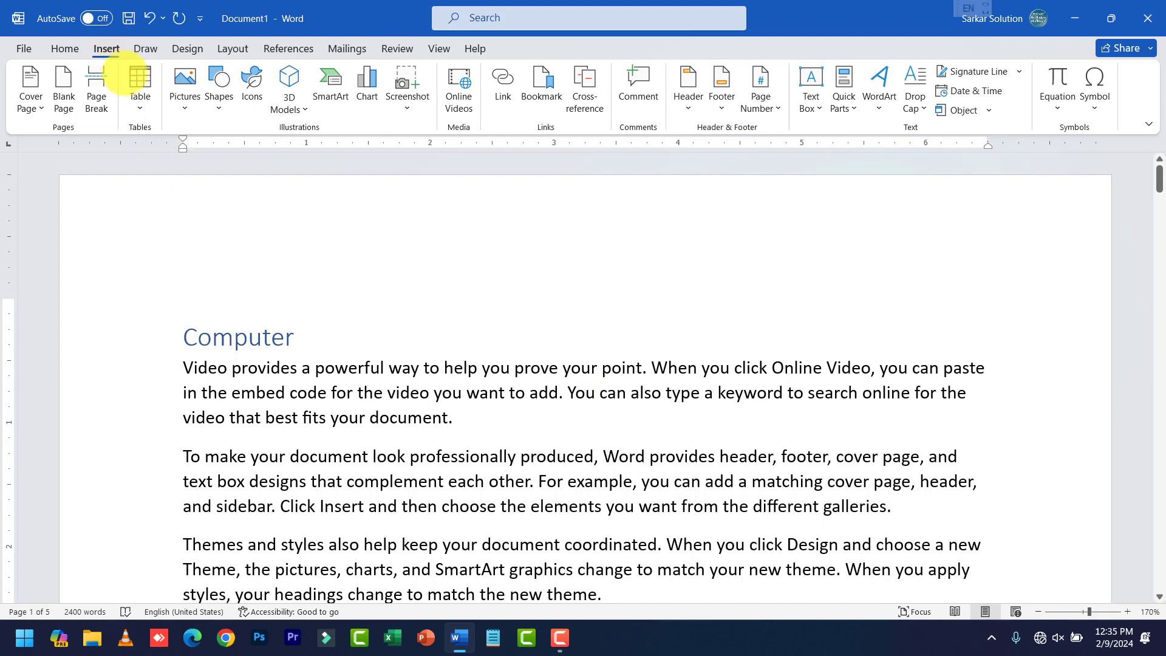
left_click(185, 77)
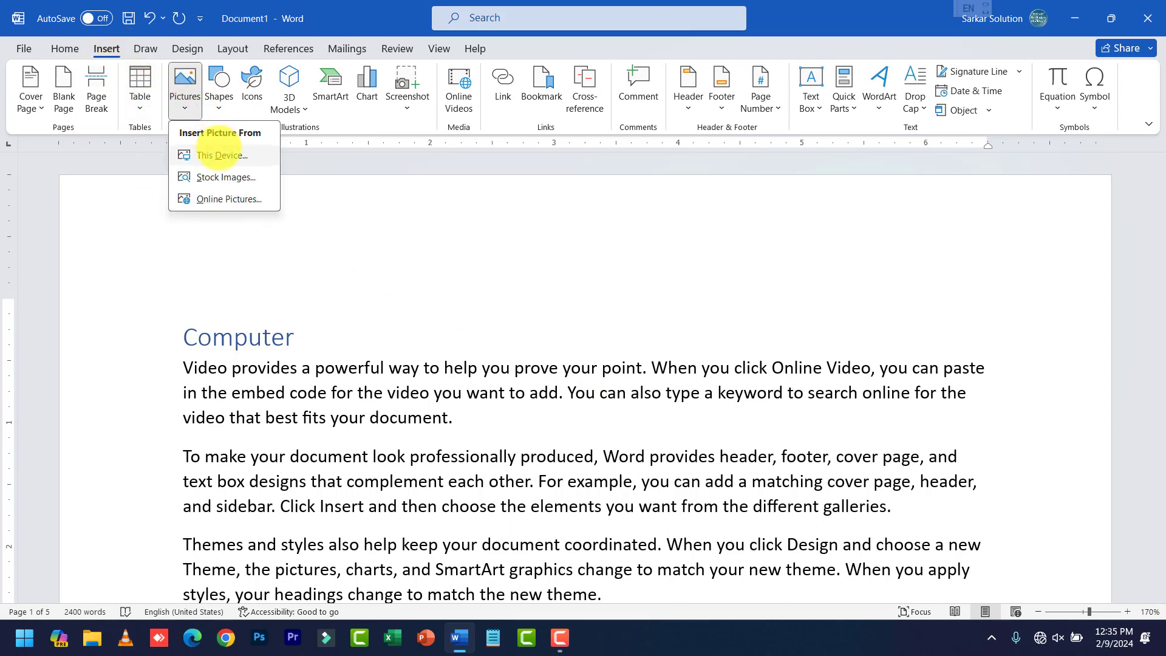
left_click(220, 154)
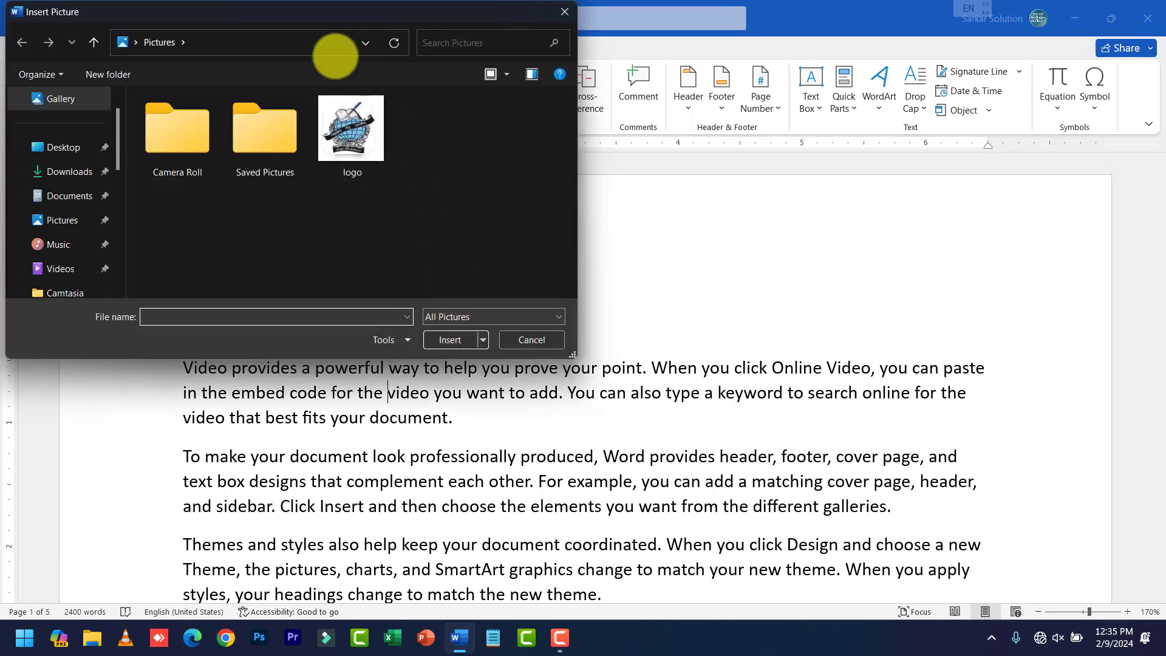
left_click_drag(213, 13, 498, 151)
left_click(357, 311)
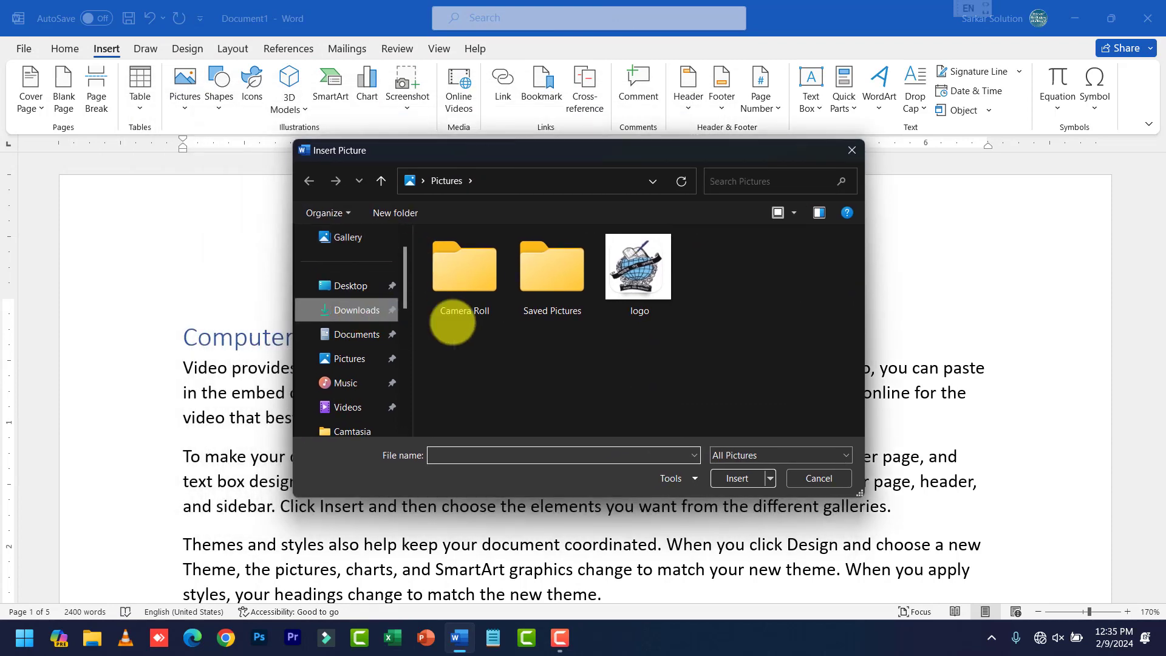
scroll(560, 329, "down", 2)
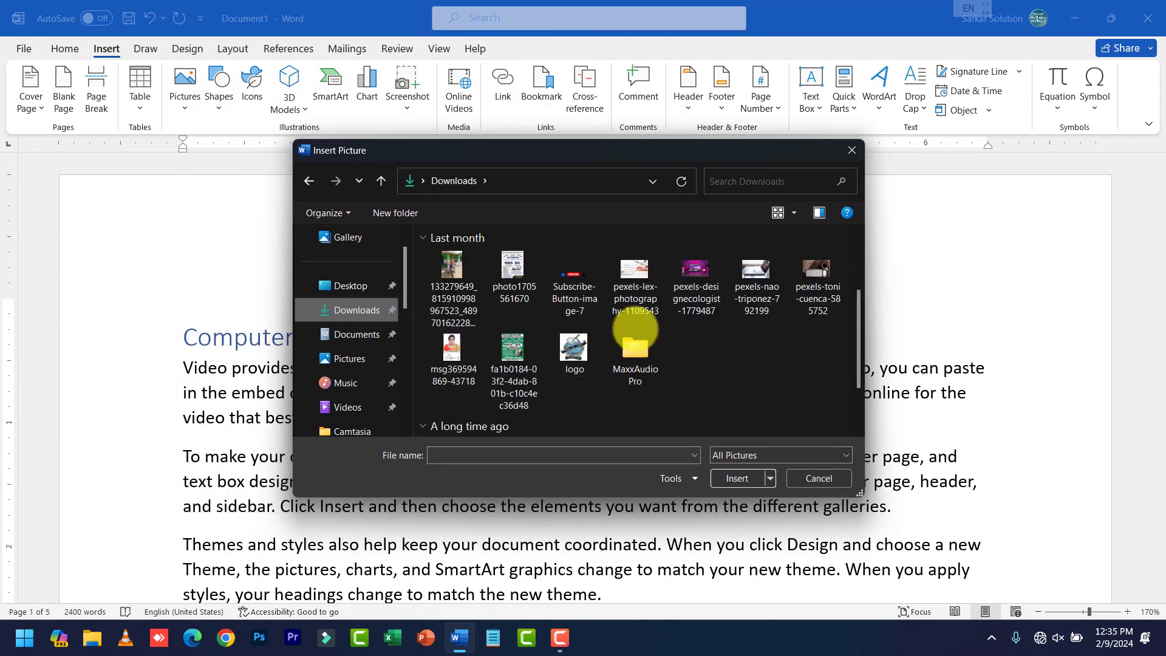
left_click(686, 272)
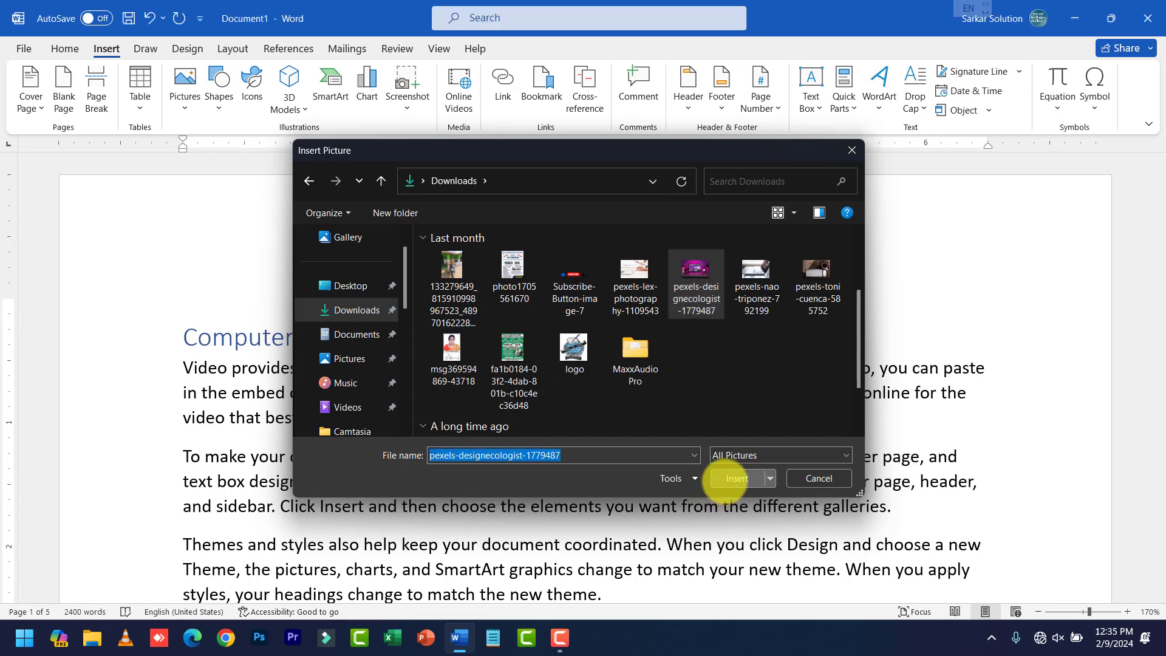
left_click(731, 478)
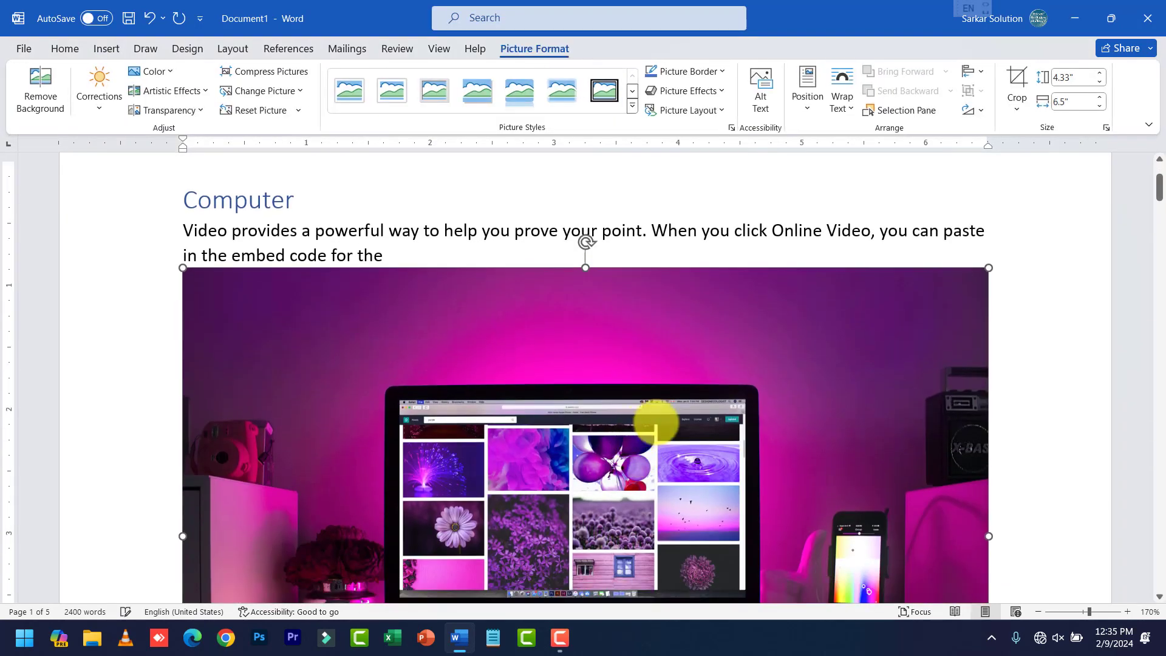
Step: Scale the inserted picture down proportionally to about 1.46" high and 2.19" wide
scroll(800, 406, "down", 4)
scroll(829, 442, "down", 1)
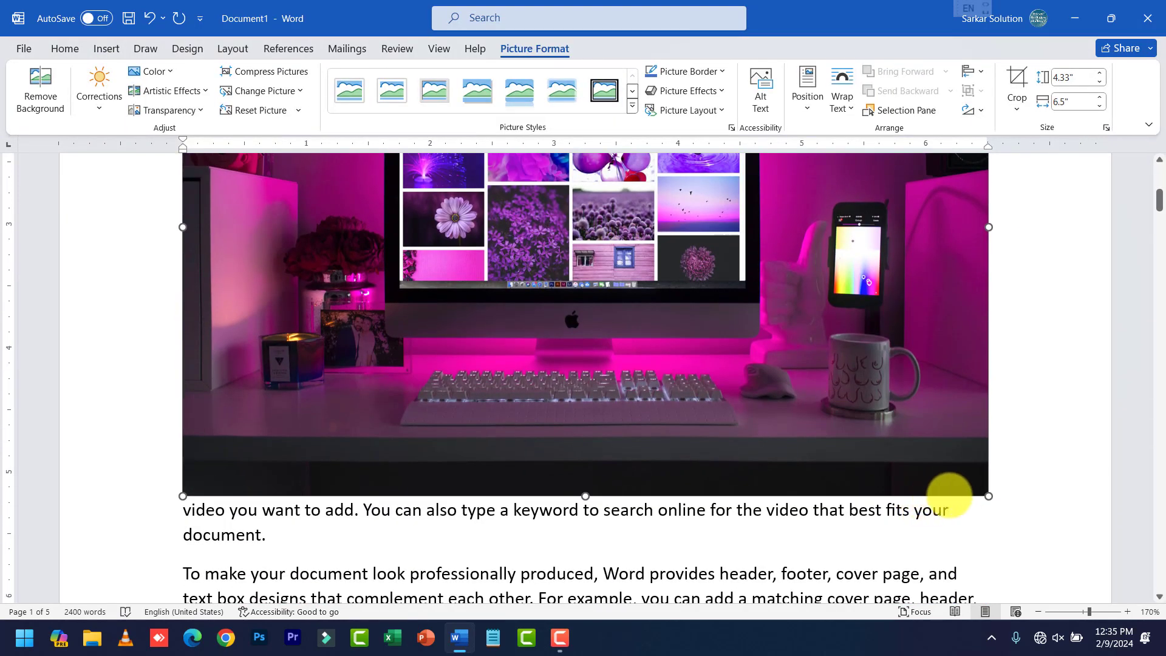
left_click_drag(988, 496, 528, 188)
scroll(609, 333, "up", 4)
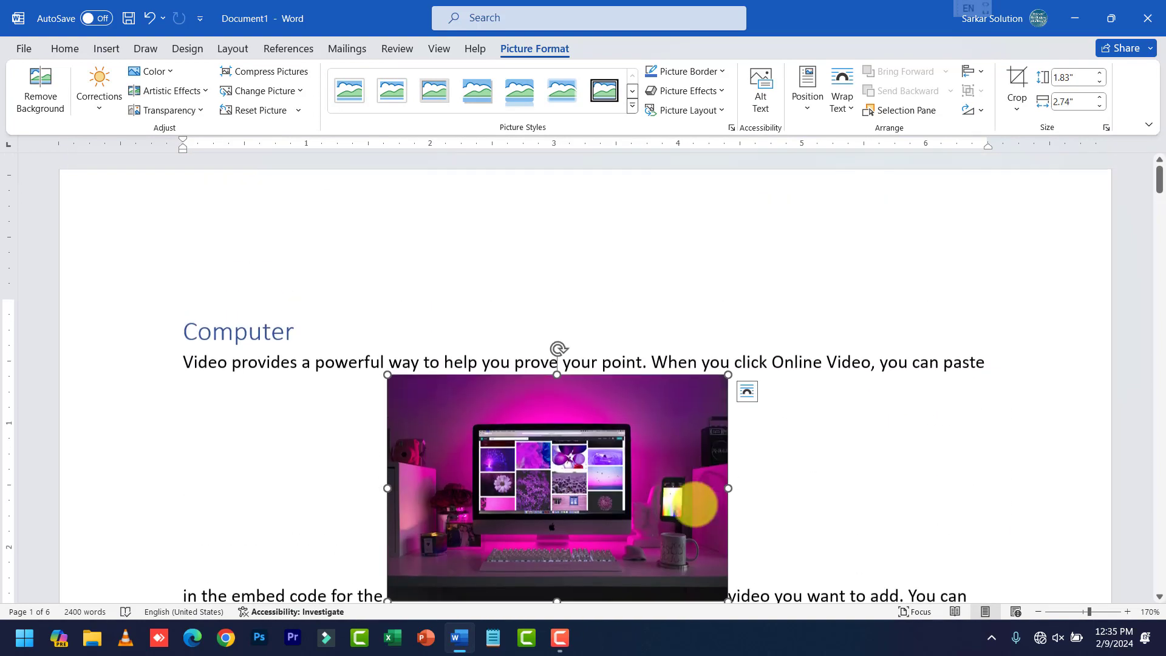
scroll(708, 563, "down", 1)
left_click_drag(727, 546, 658, 472)
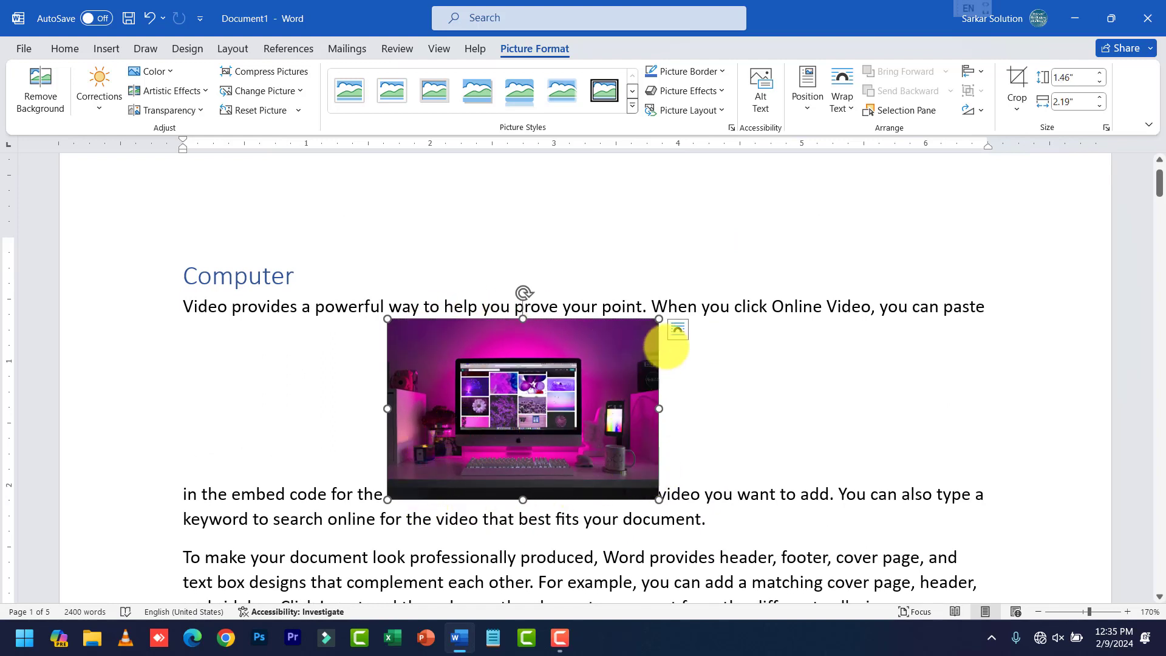
Step: Apply Square text wrapping to the picture and move it to the right side of the first "Computer" paragraphs
left_click(677, 328)
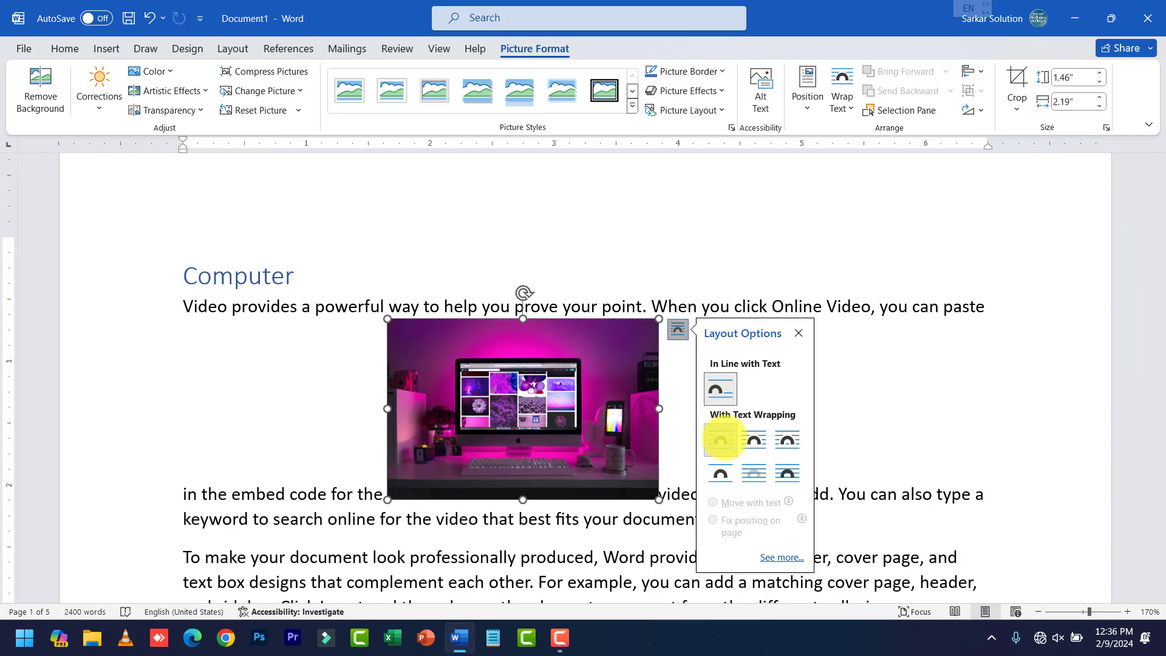
left_click(720, 440)
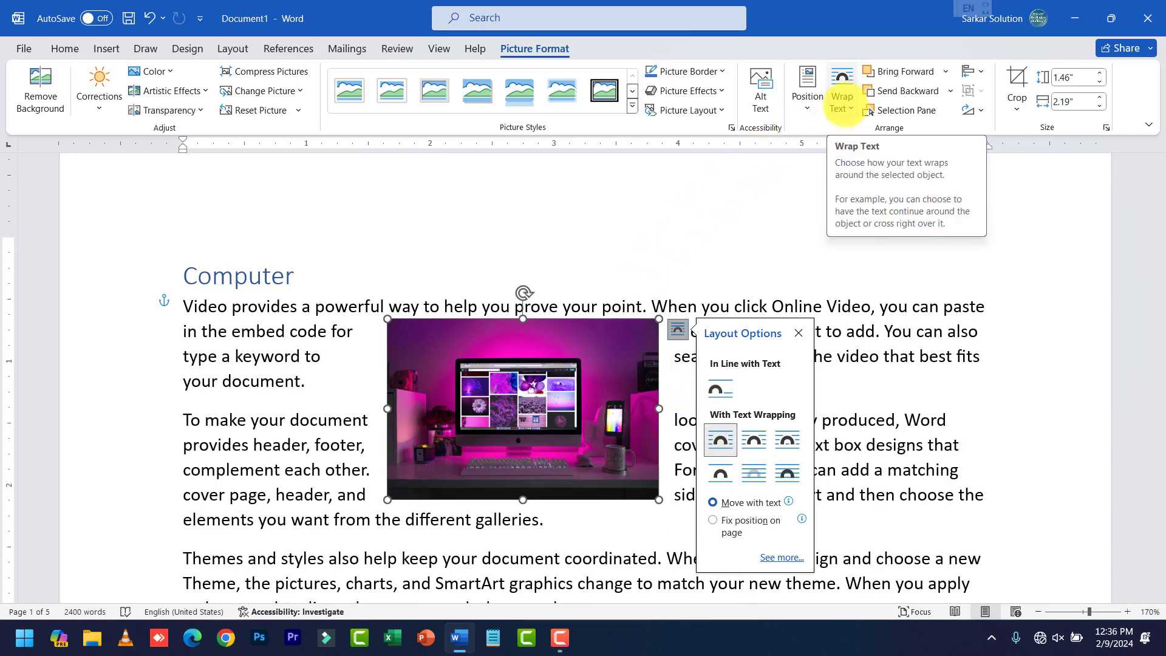
left_click(844, 102)
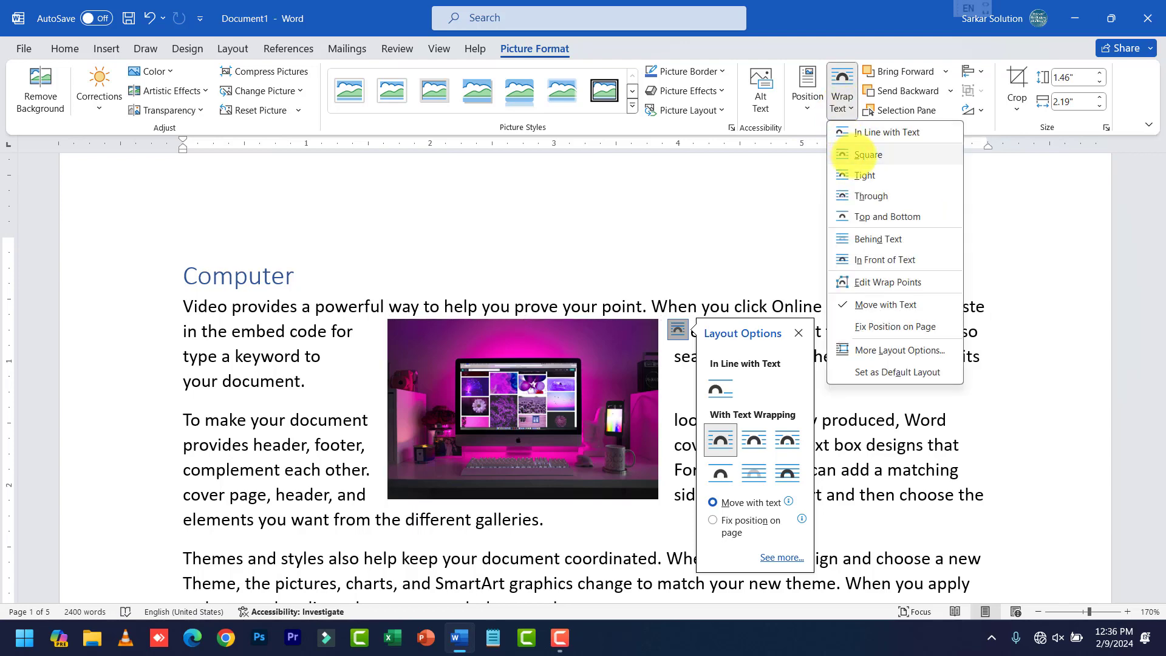
left_click(868, 154)
left_click_drag(522, 394, 814, 373)
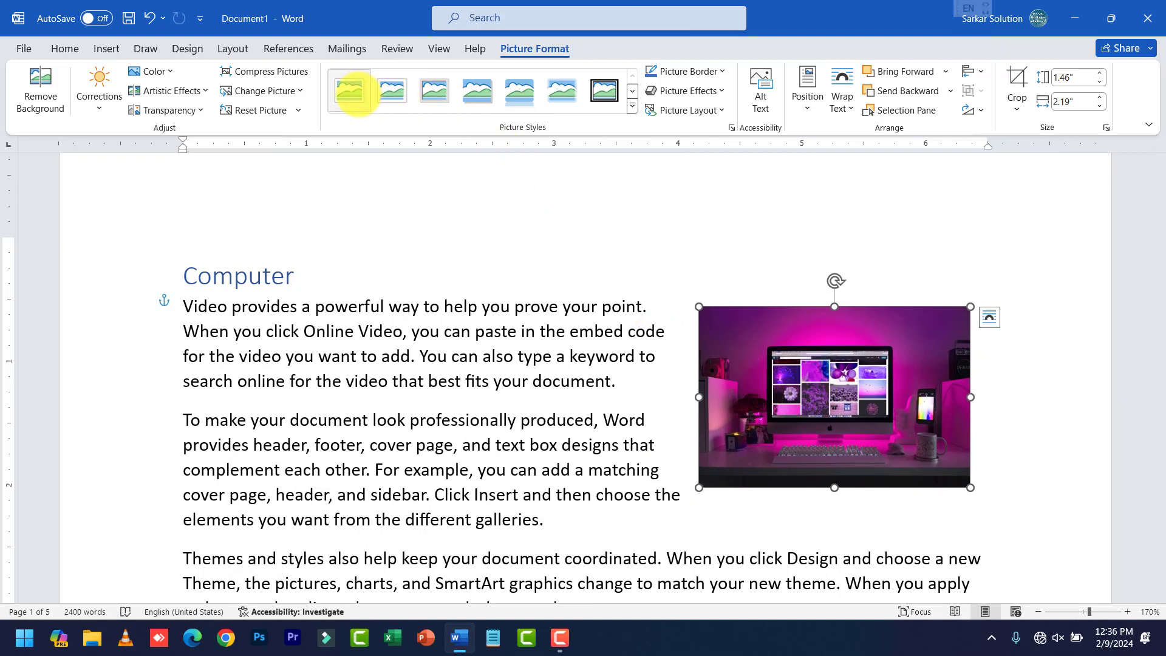
Step: Insert a table with four columns and four rows on a new line after the first paragraph under "Hardware"
scroll(504, 425, "down", 8)
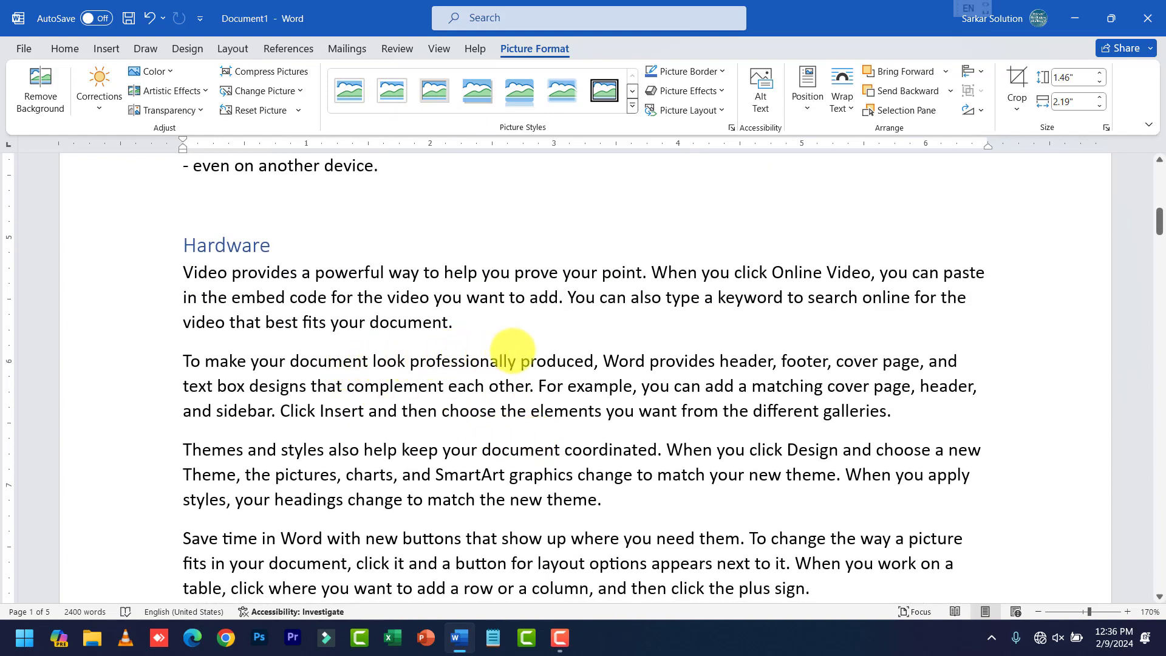
left_click(495, 326)
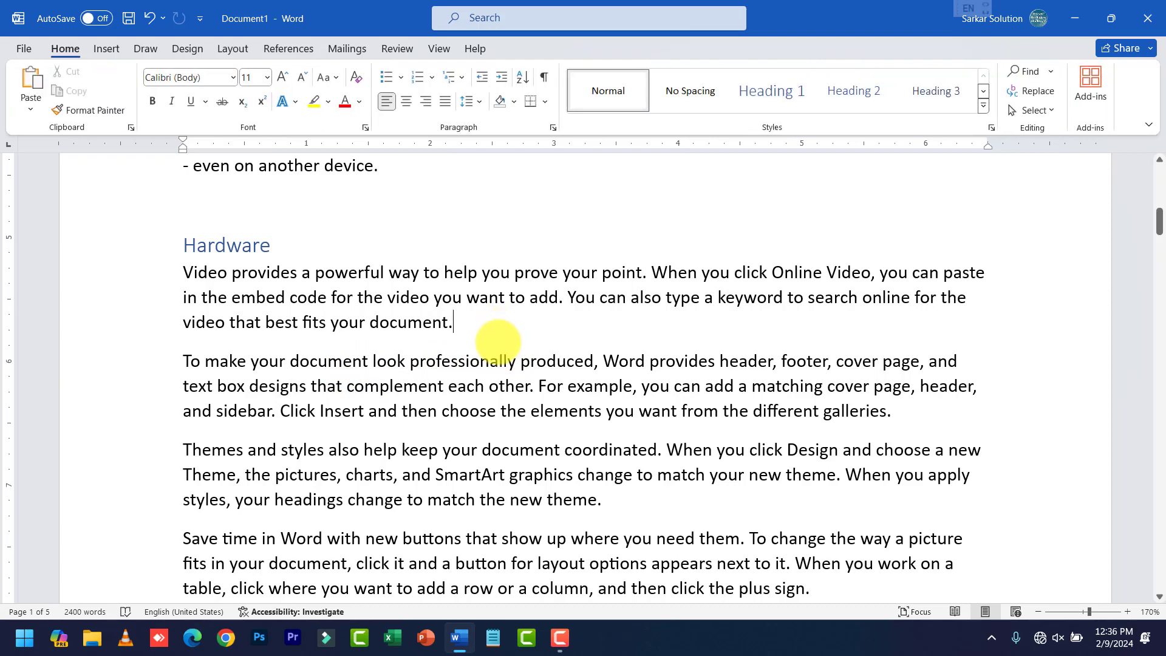
key("Return")
left_click(106, 48)
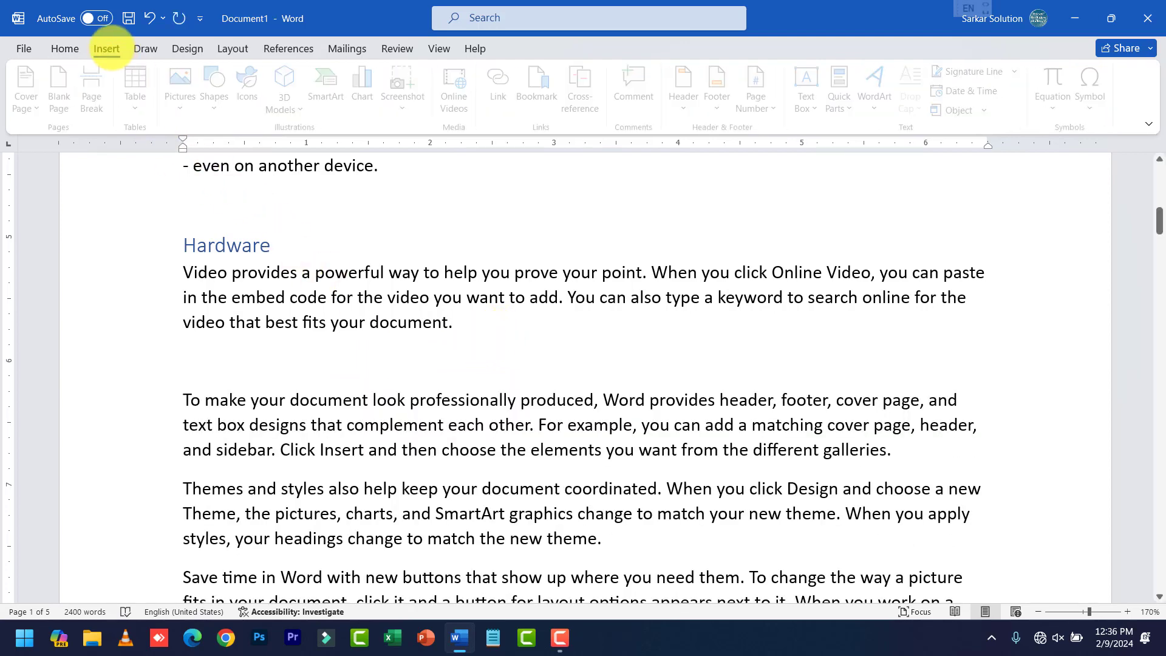
left_click(140, 105)
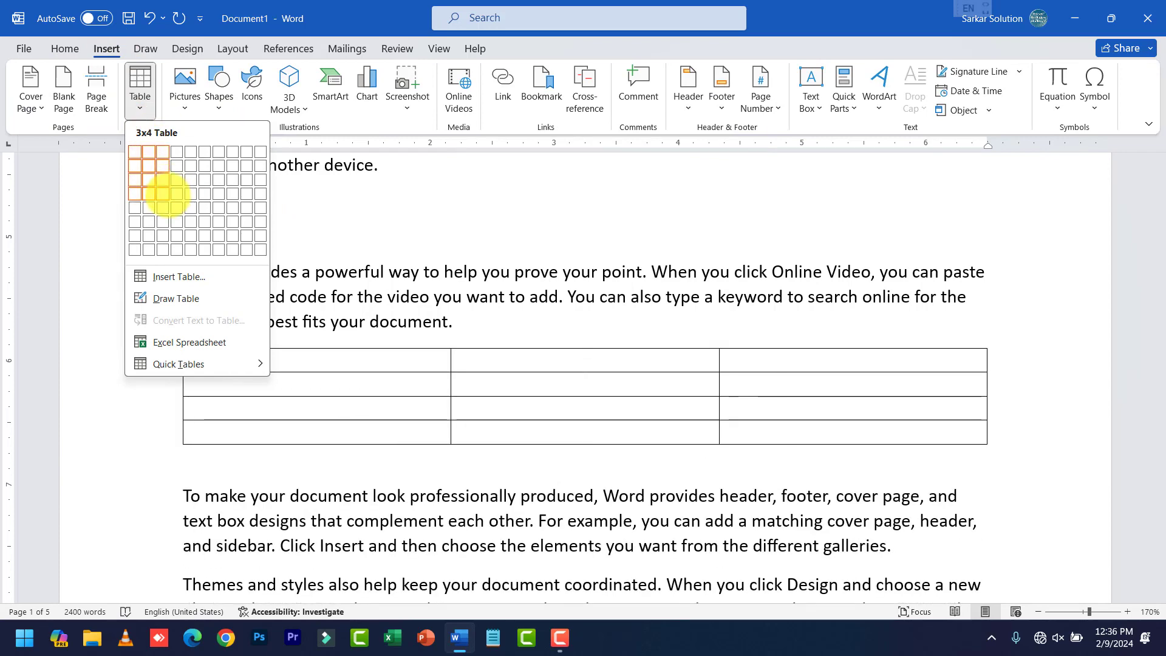
left_click(176, 193)
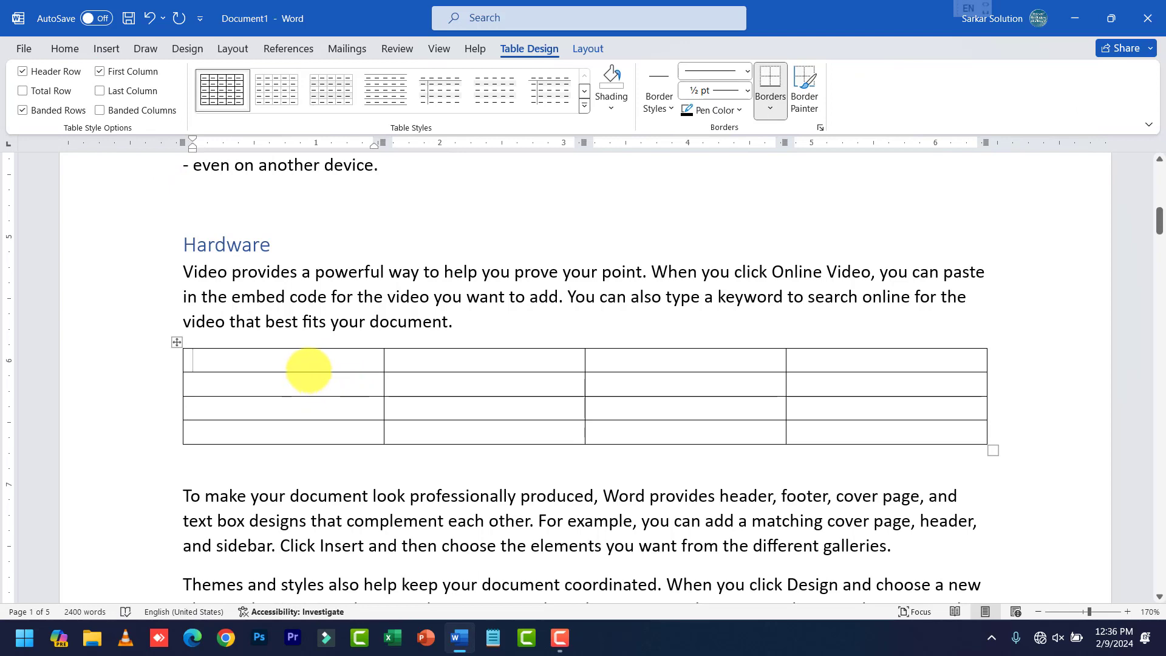
Step: Add an empty line after the first "Mouse" paragraph and draw a right block arrow there, about 1.14" high and 1.74" wide
scroll(308, 369, "down", 3)
scroll(317, 382, "up", 6)
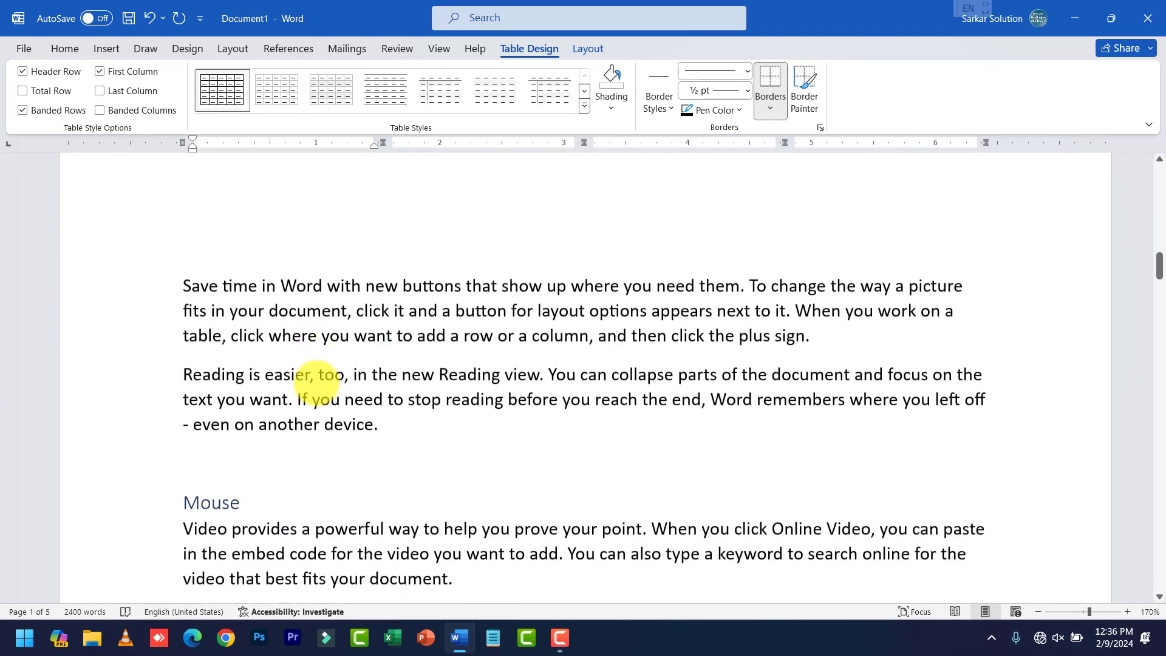
scroll(313, 383, "down", 2)
left_click(481, 449)
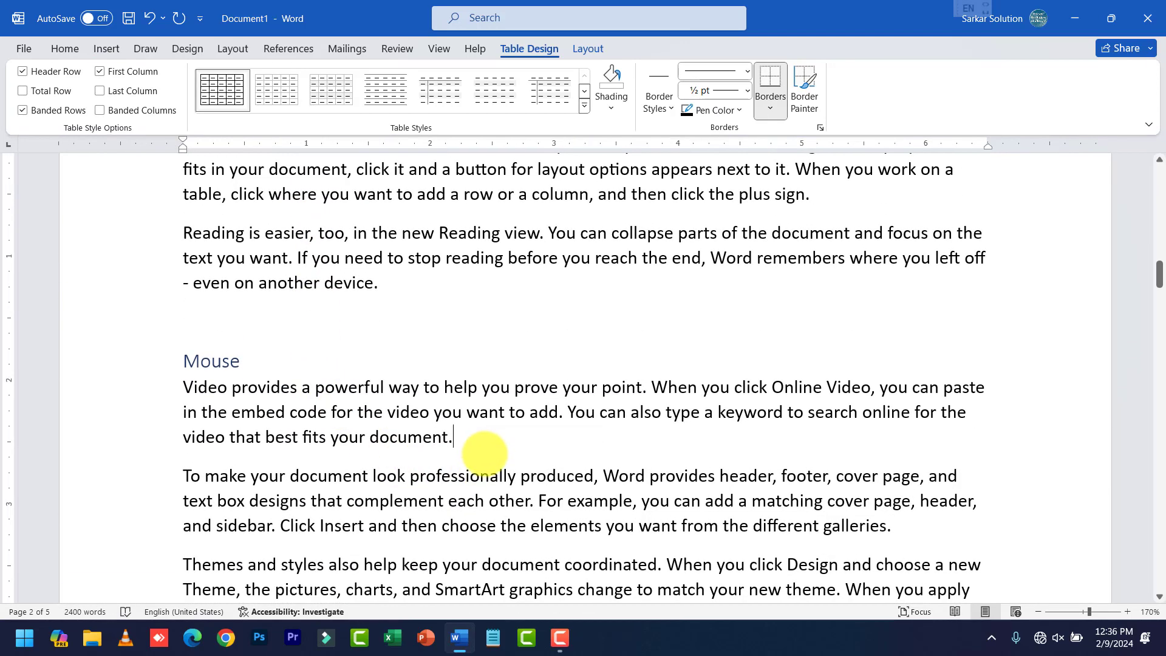
key("Return")
left_click(106, 48)
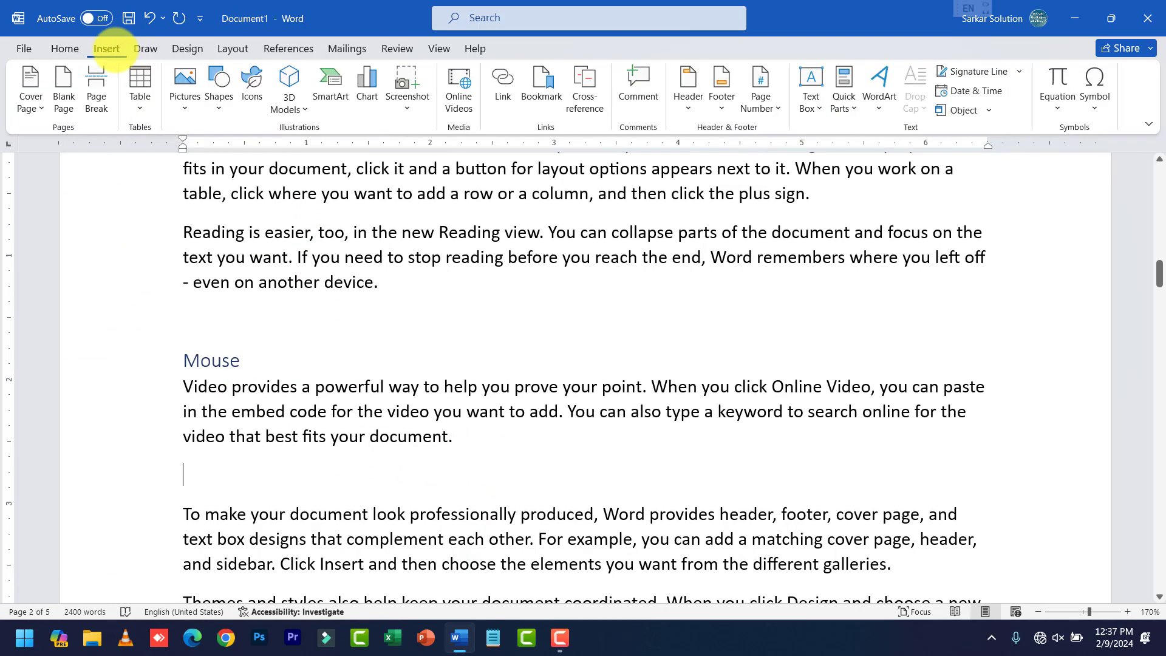
left_click(220, 97)
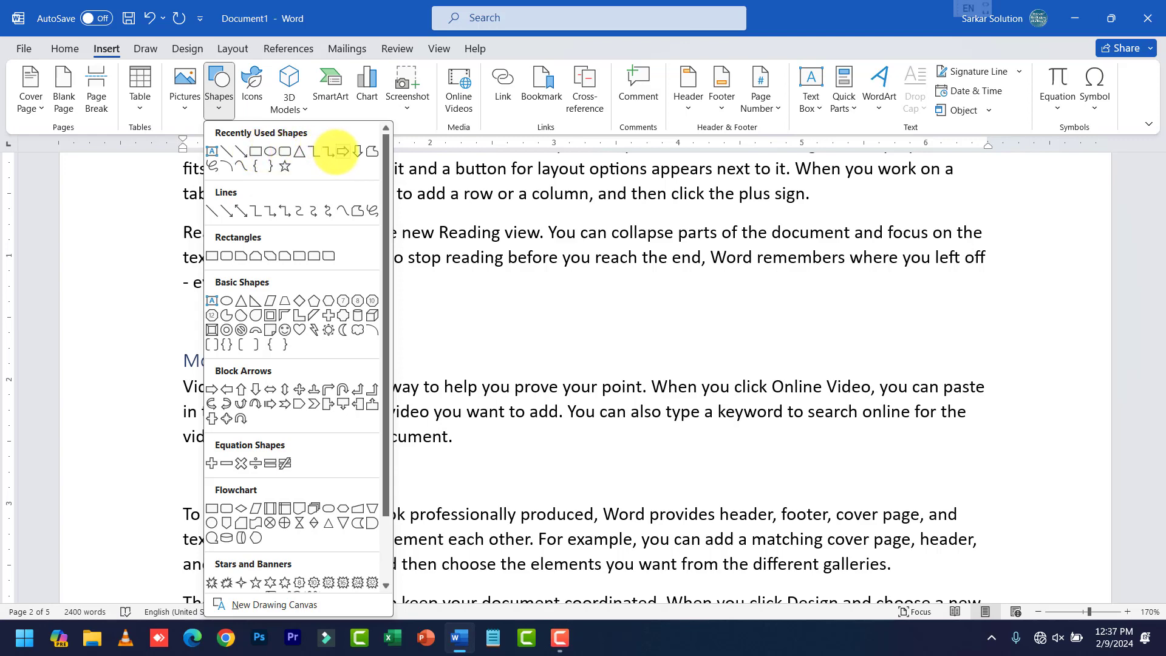
left_click(342, 151)
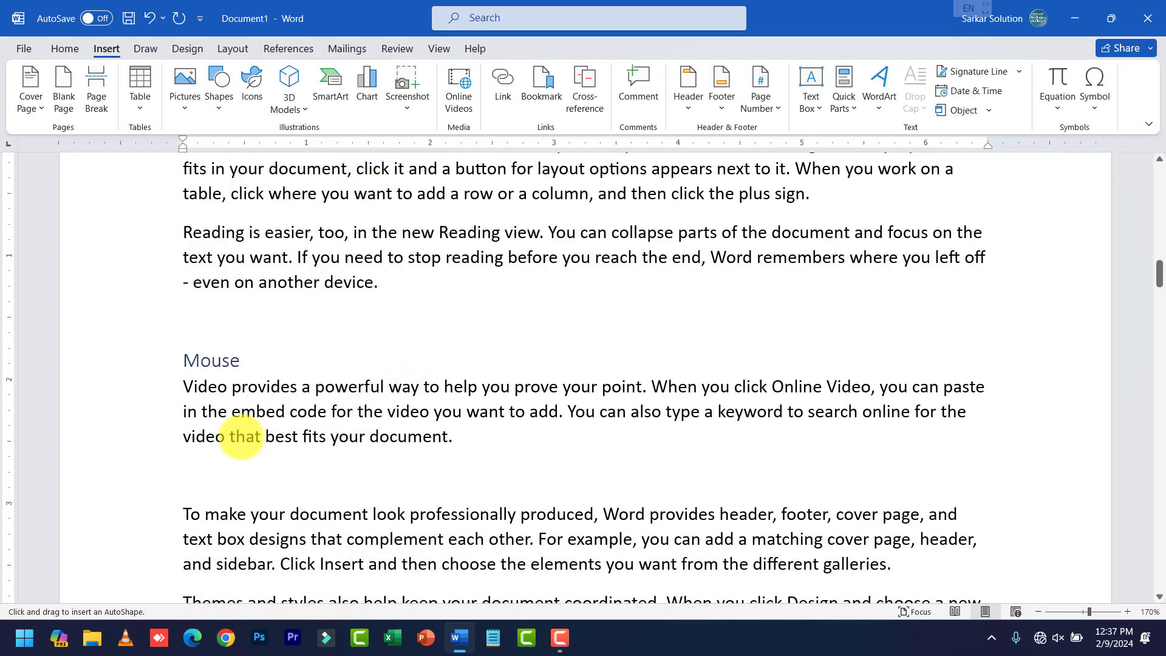
left_click_drag(191, 453, 396, 593)
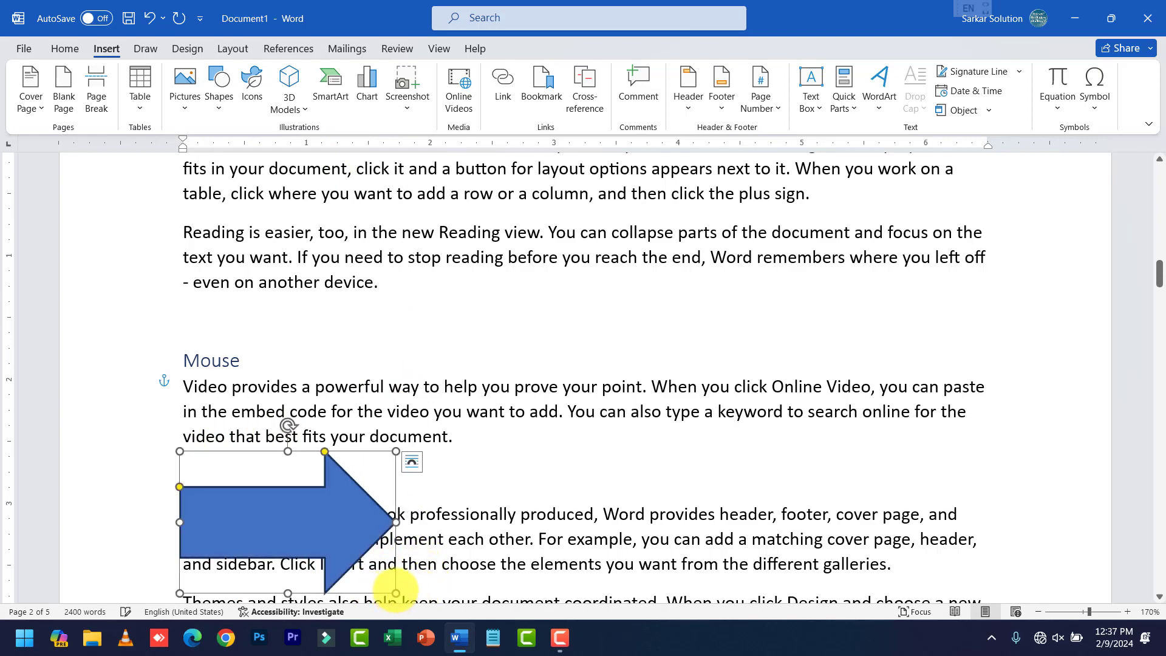
Step: Thicken the block arrow's shaft, lengthen it relative to the arrowhead, and move the arrow toward the middle of the text
scroll(367, 523, "down", 1)
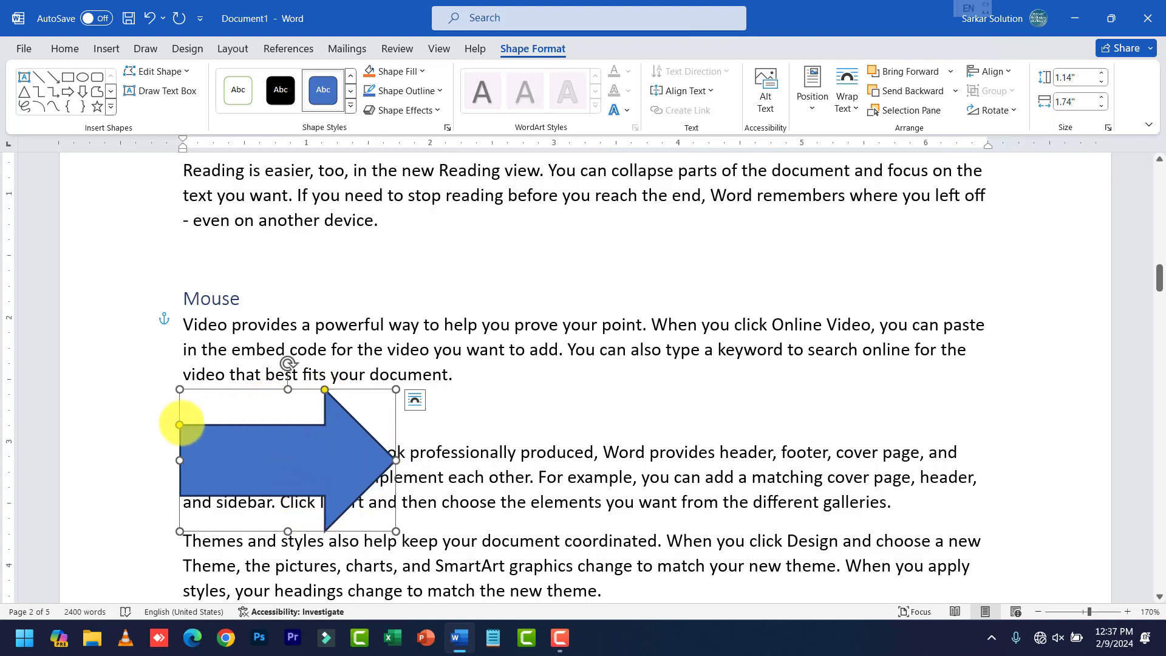
left_click_drag(180, 425, 208, 403)
left_click_drag(325, 390, 525, 449)
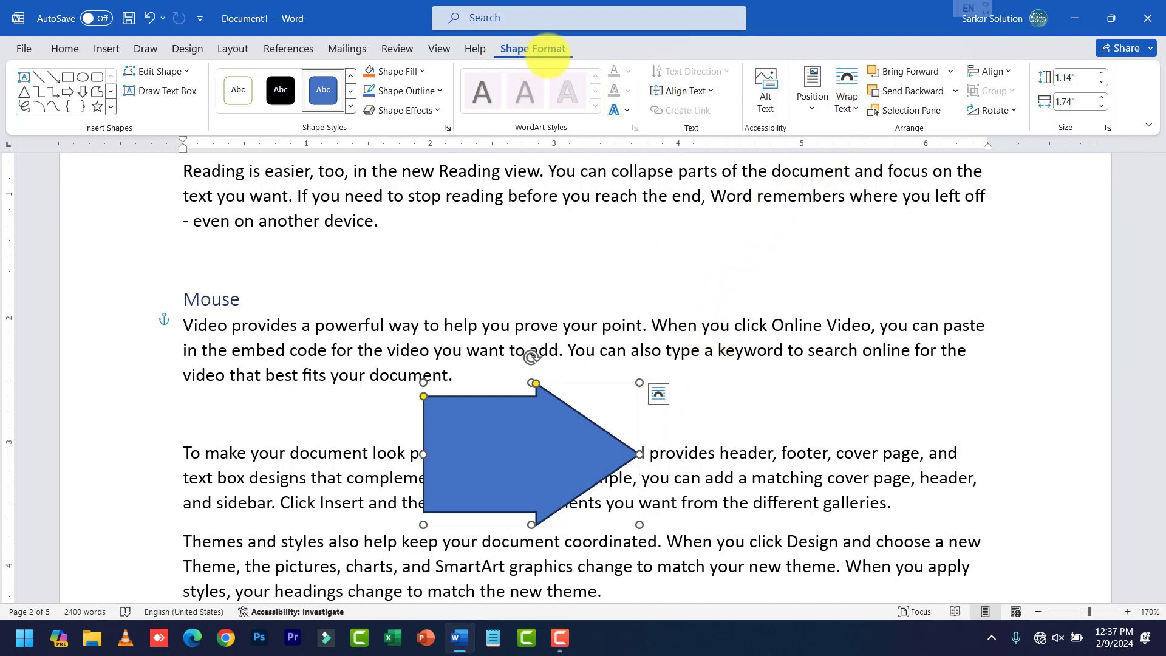
Step: Apply Square text wrapping to the arrow and move it to the right side of the first "Mouse" paragraph
left_click(845, 101)
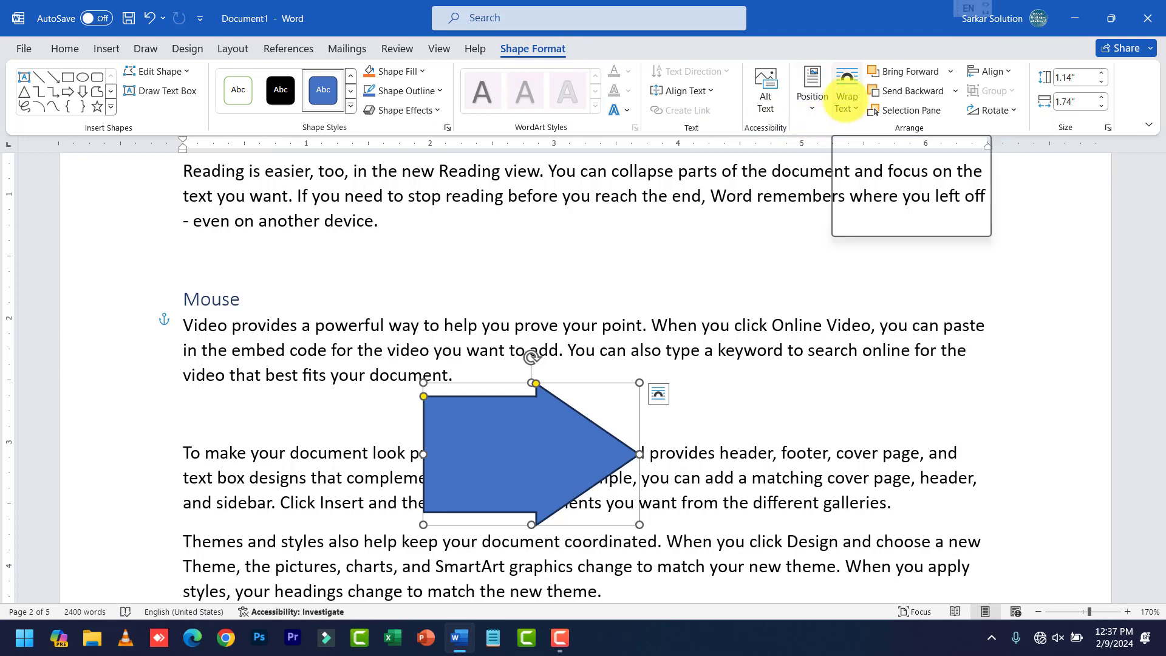
left_click(873, 154)
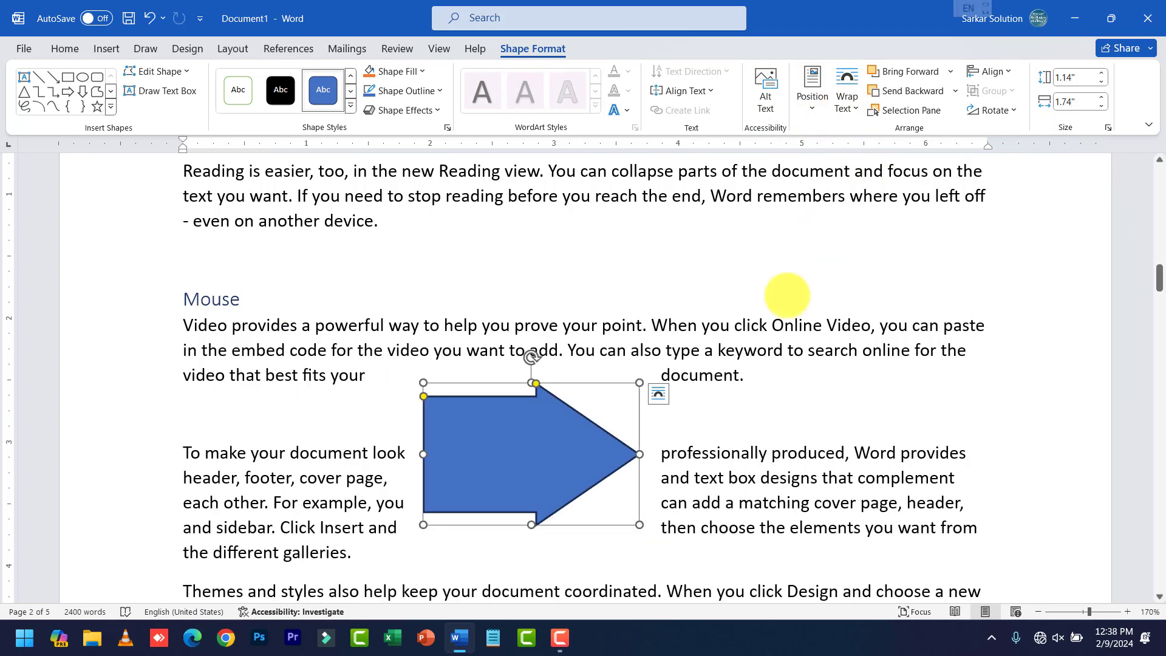
left_click_drag(590, 438, 903, 384)
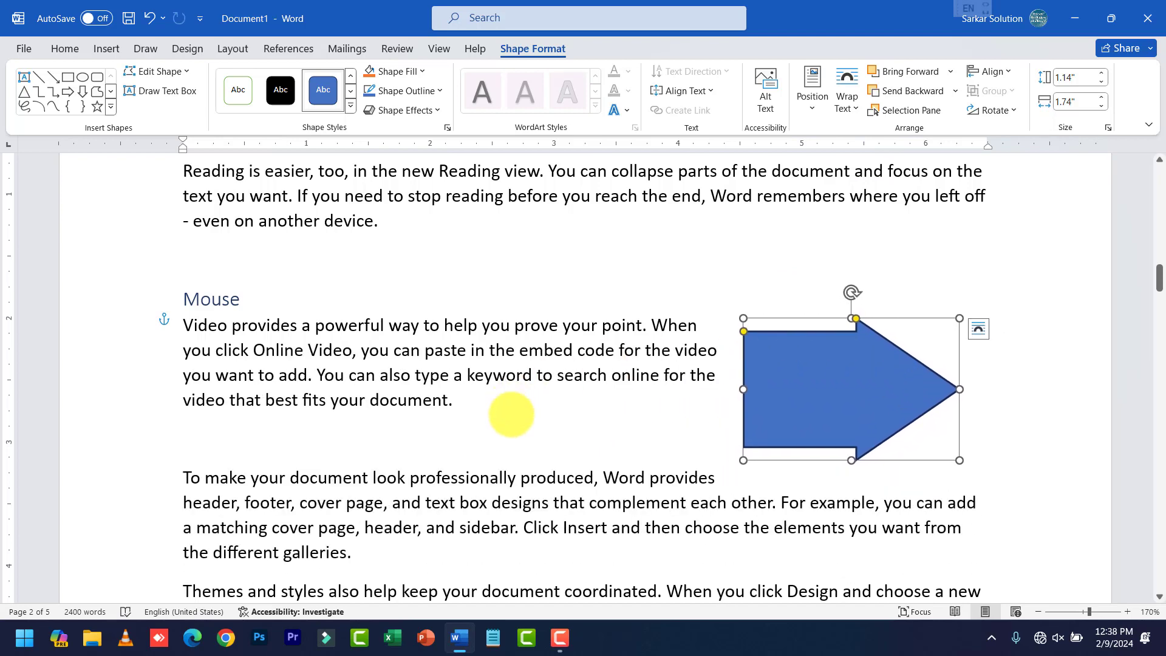
Step: Remove the empty line between the first and second paragraphs under "Mouse"
left_click(363, 460)
key("ctrl+z")
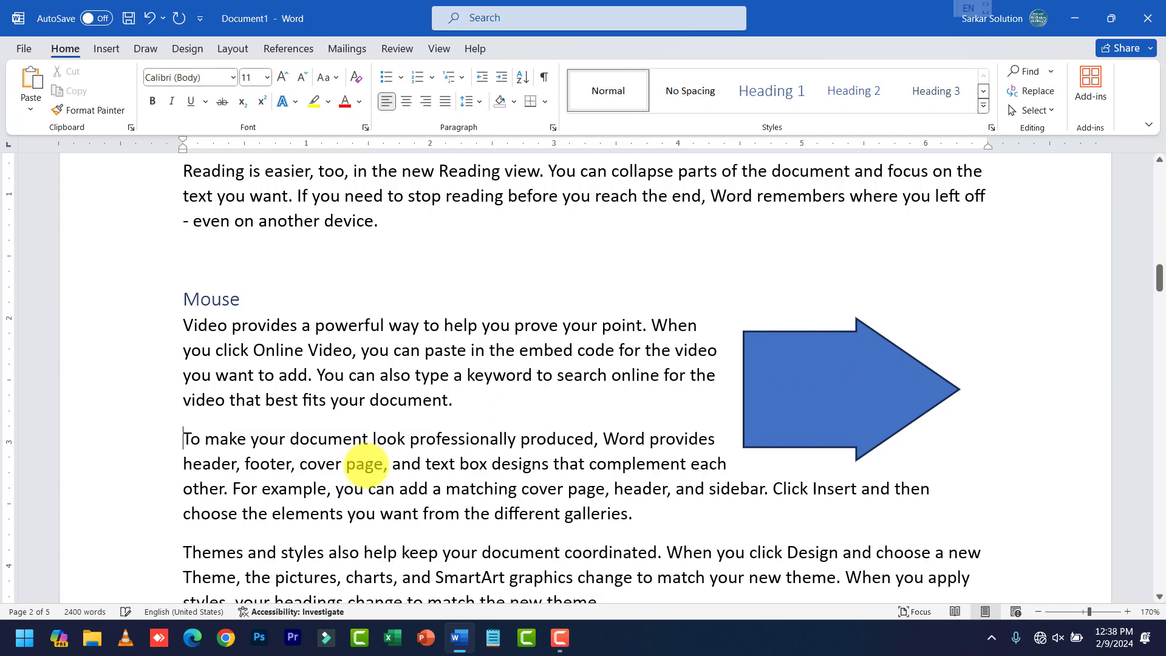
Step: Flip the block arrow beside the "Mouse" text horizontally
left_click(819, 394)
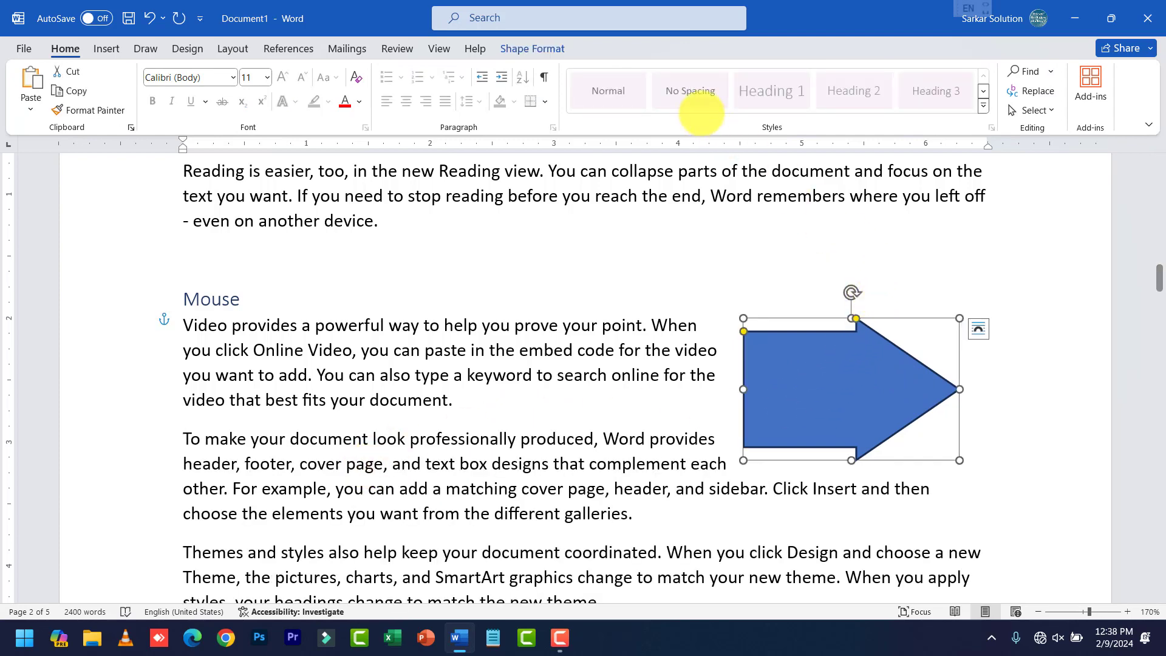
left_click(533, 49)
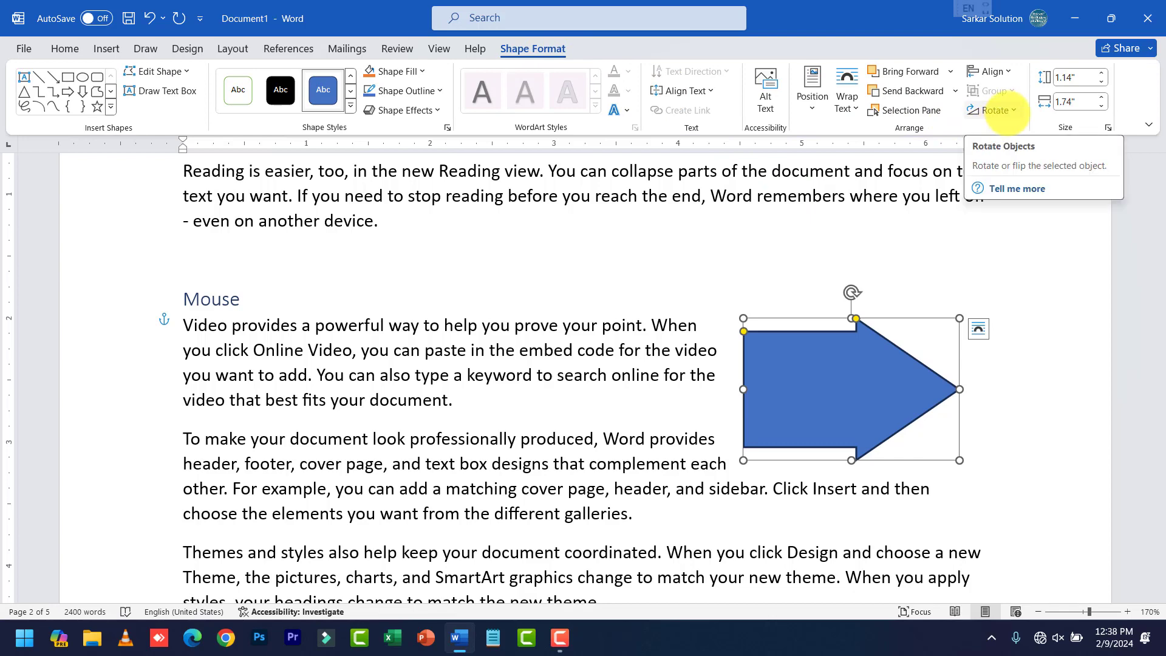
left_click(996, 110)
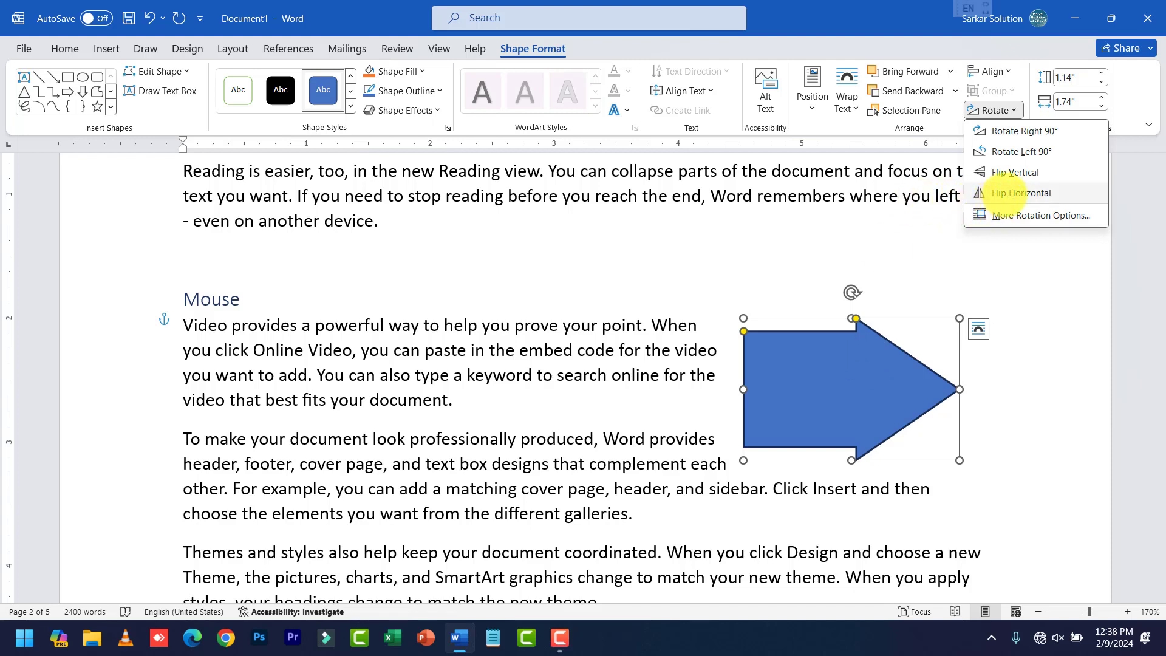
left_click(1016, 192)
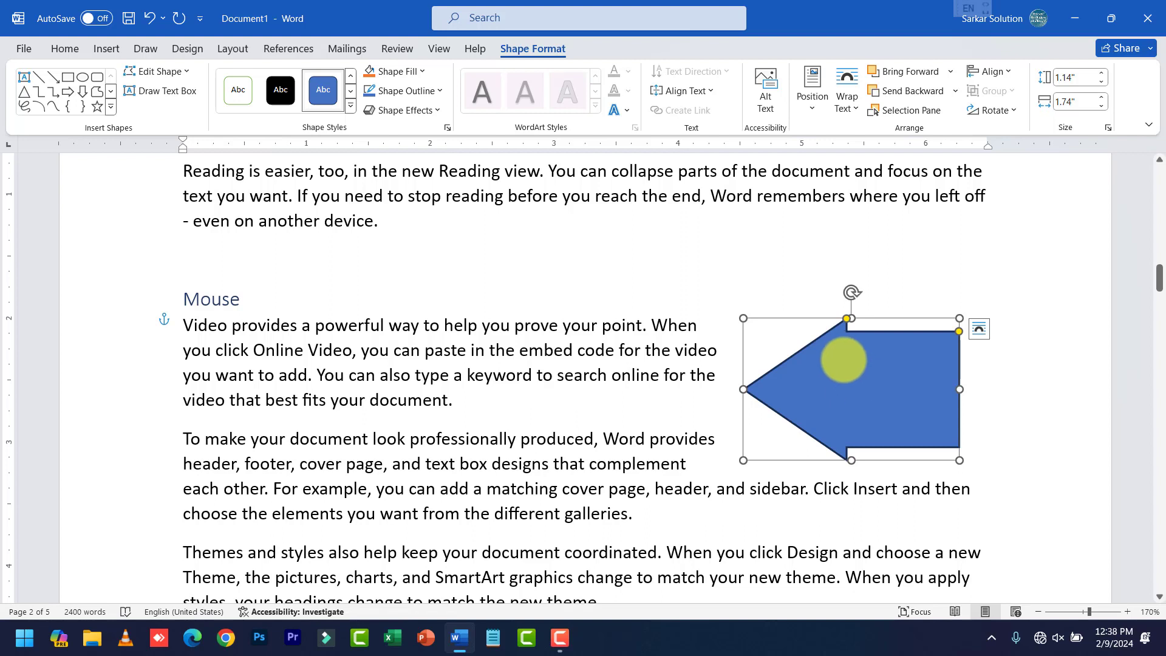
Step: Add the text "Mouse" inside the block arrow and enlarge its font by three size increments
right_click(838, 356)
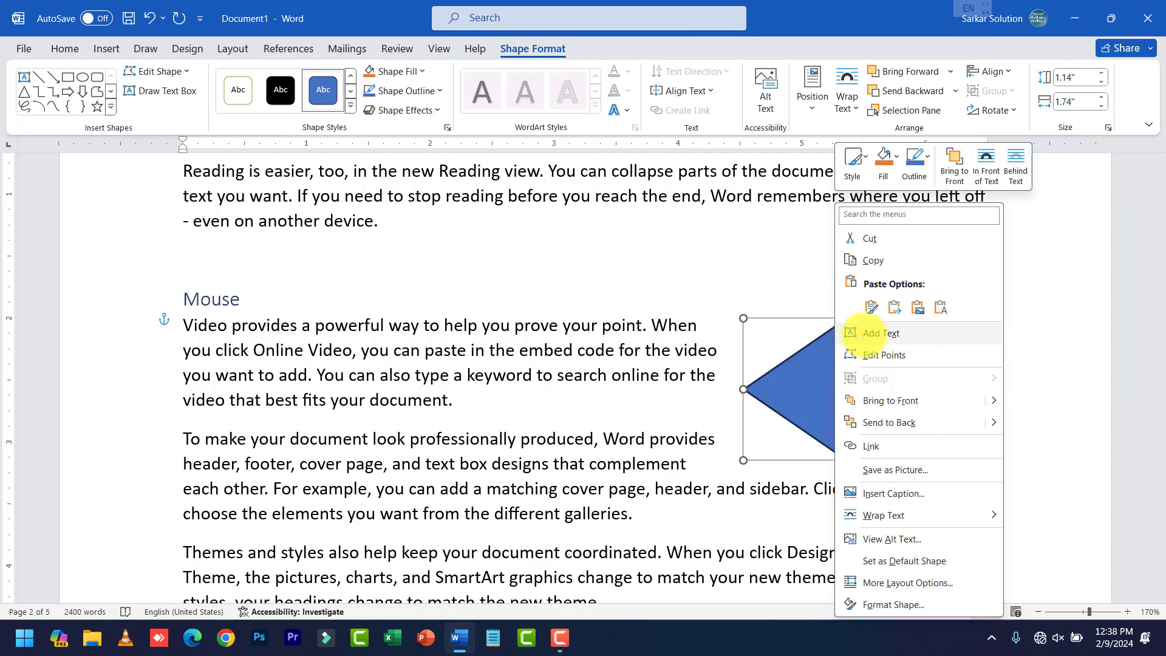
left_click(868, 333)
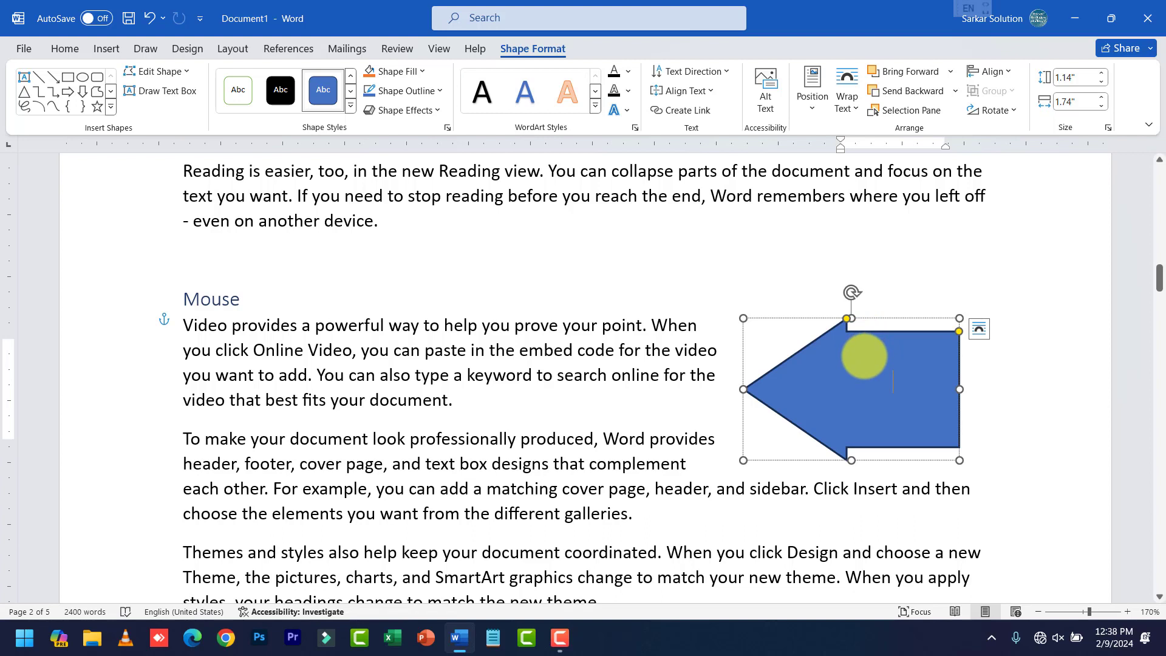
type("Mouse")
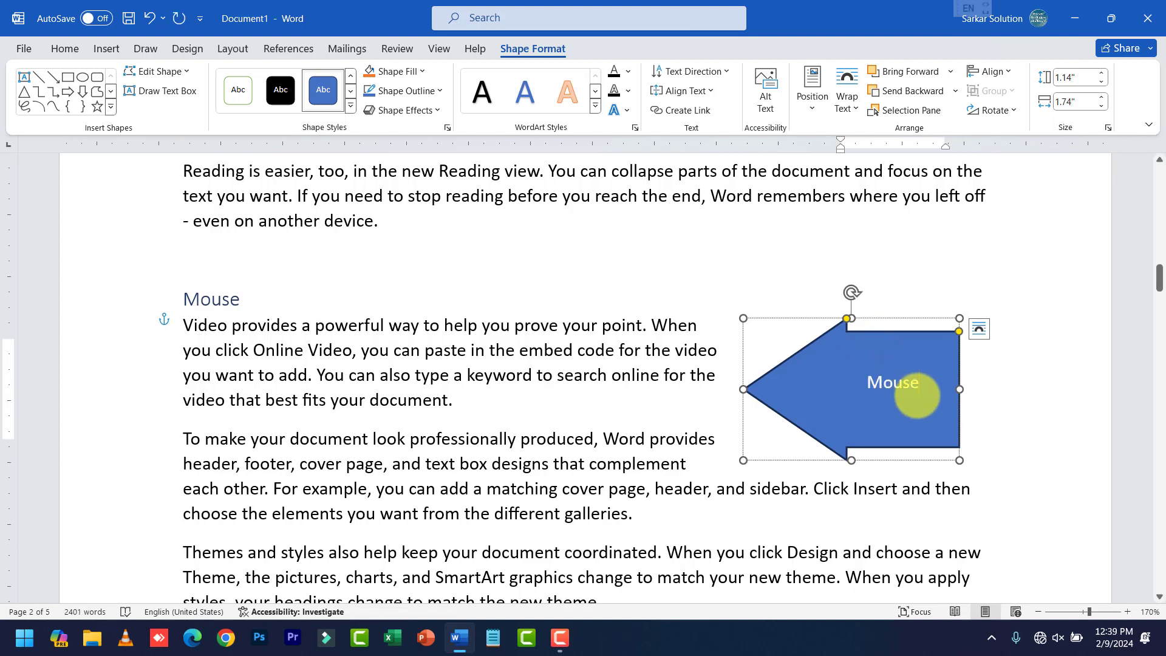
double_click(910, 387)
key("ctrl+shift+period")
key("ctrl+shift+period")
key("ctrl+shift+period")
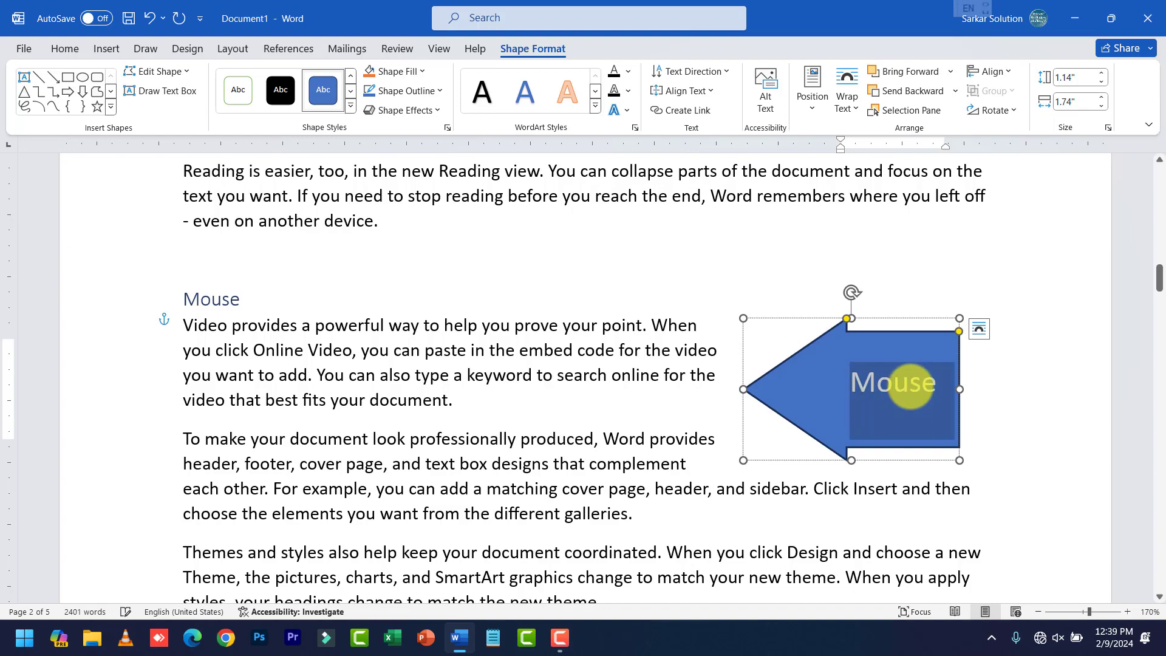
left_click(546, 389)
Step: Insert empty lines and a page break before the "Computer" heading, leaving a blank first page
scroll(534, 376, "up", 10)
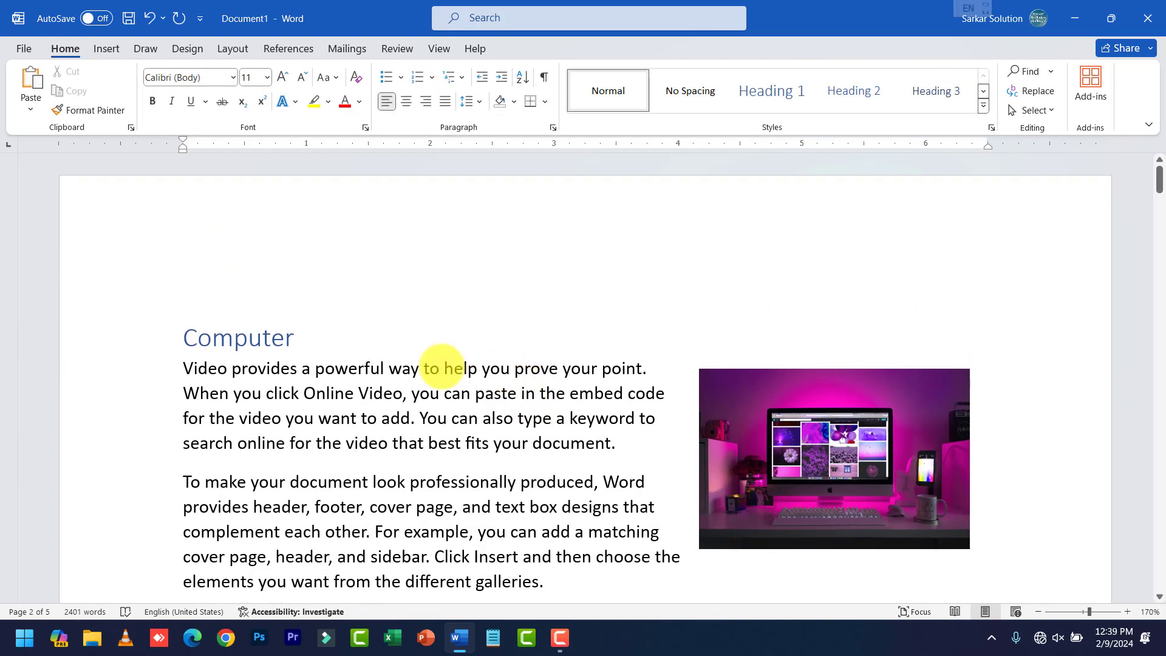
left_click(190, 325)
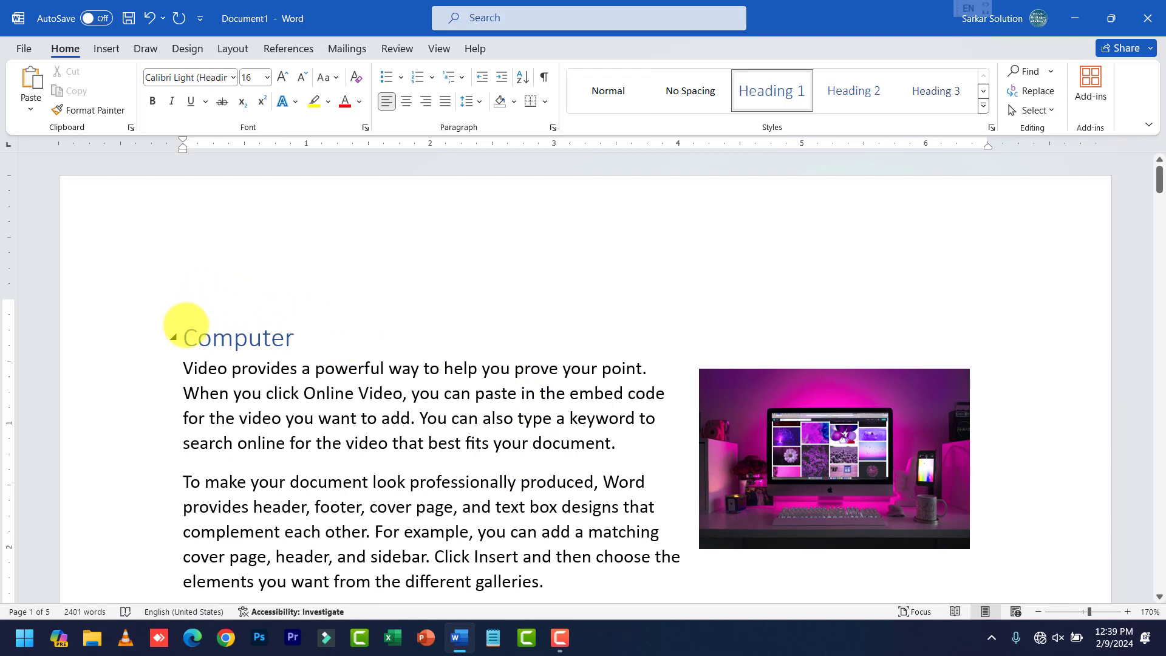
left_click(184, 331)
key("Return")
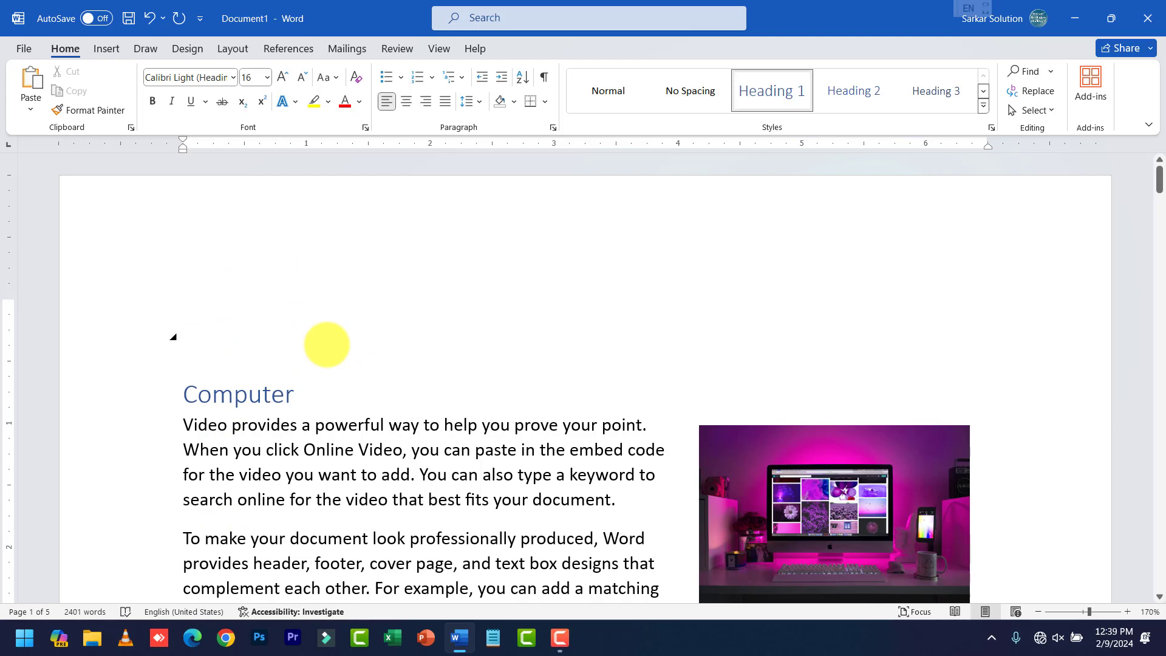
key("Return")
key("Return")
scroll(321, 376, "down", 3)
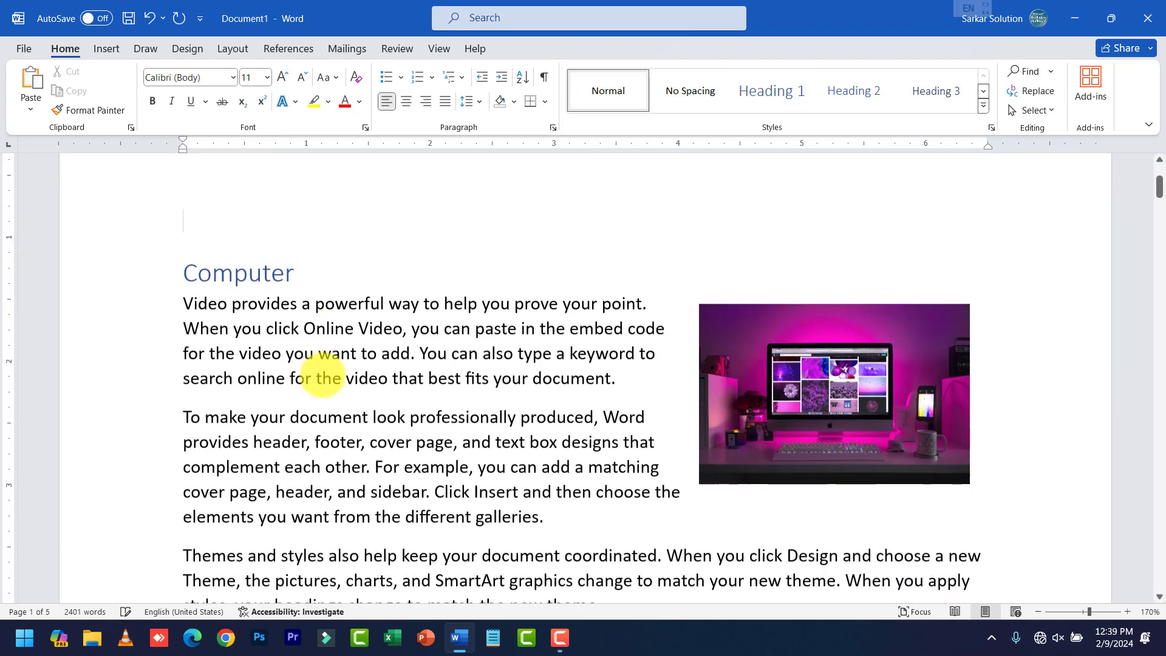
key("Return")
key("Return")
key("Return")
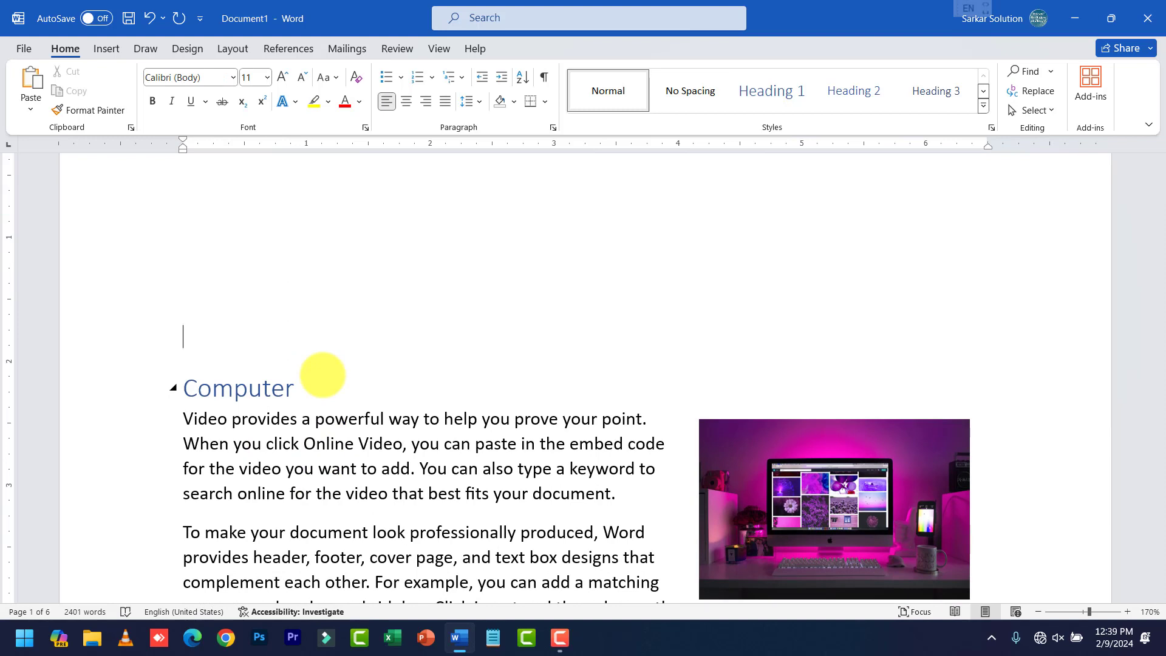
key("ctrl+Return")
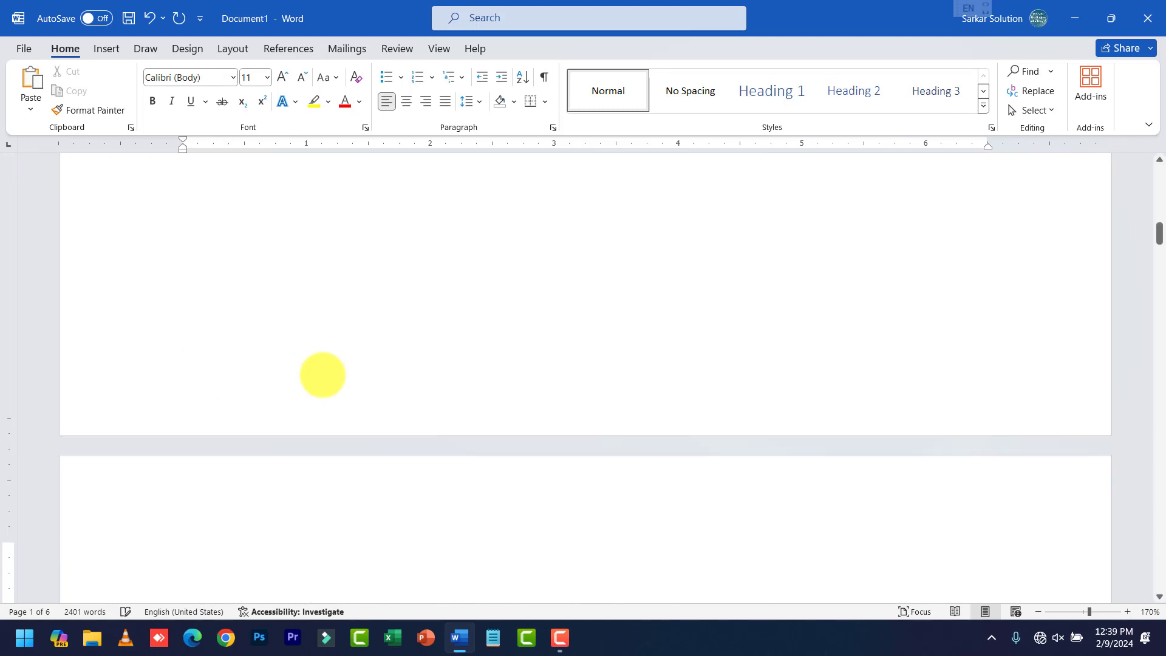
scroll(274, 458, "up", 15)
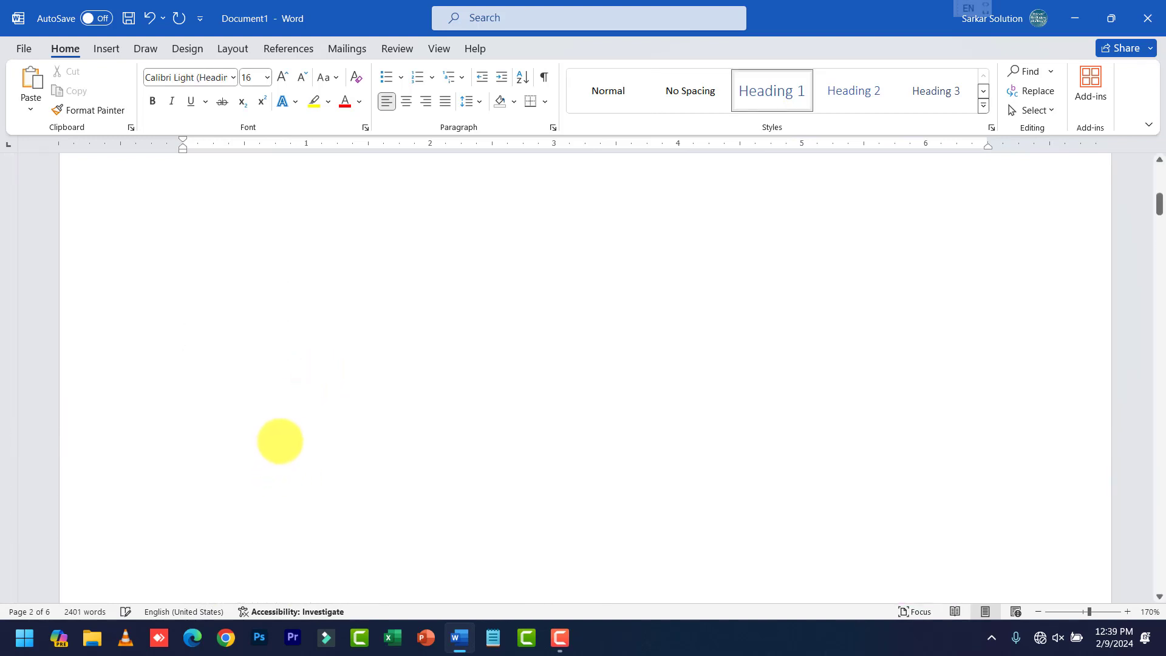
scroll(373, 380, "down", 10, "ctrl")
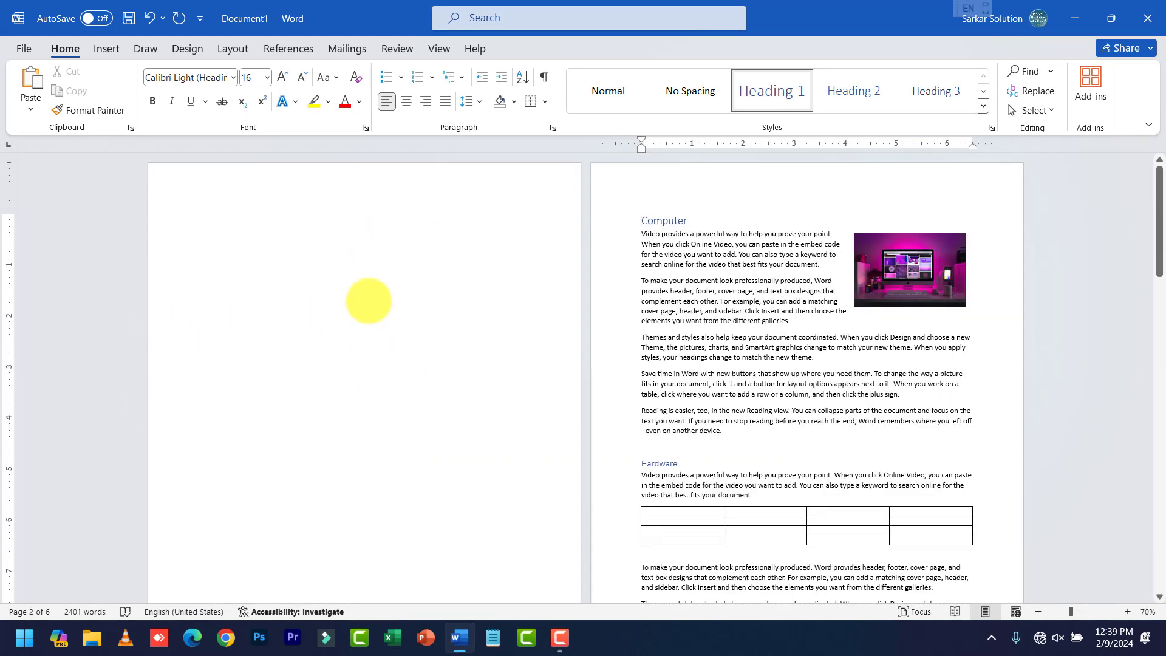
Step: Insert an Automatic Table 1 table of contents at the top of the blank first page
left_click(236, 239)
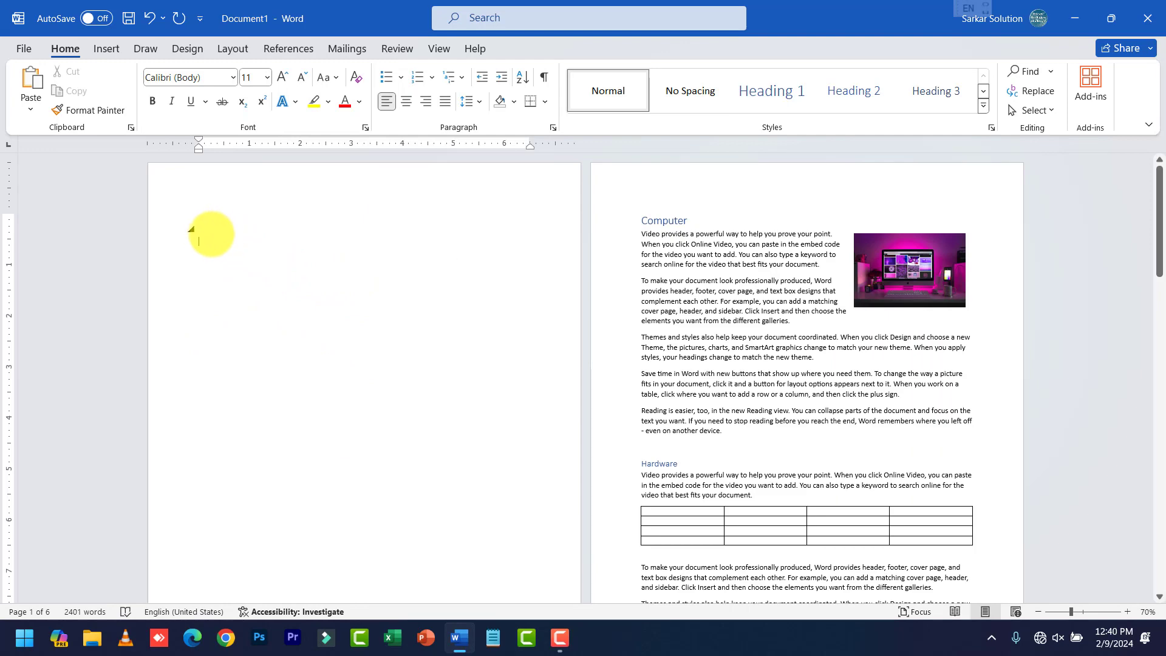
scroll(203, 239, "up", 1, "ctrl")
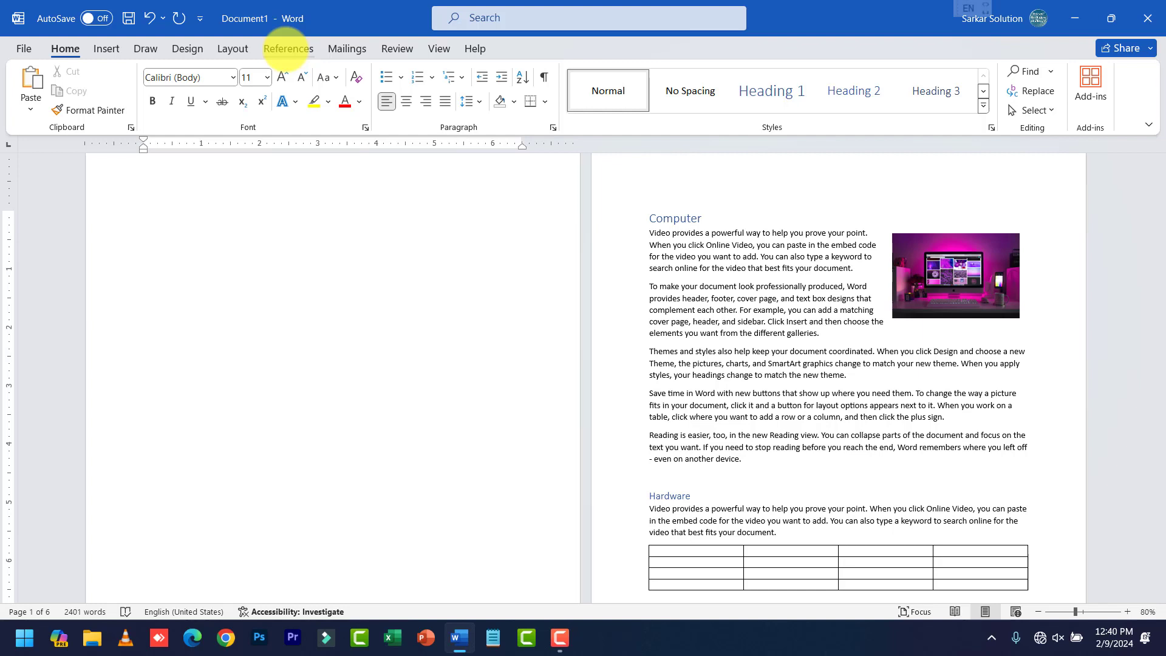
key("ctrl+alt+1")
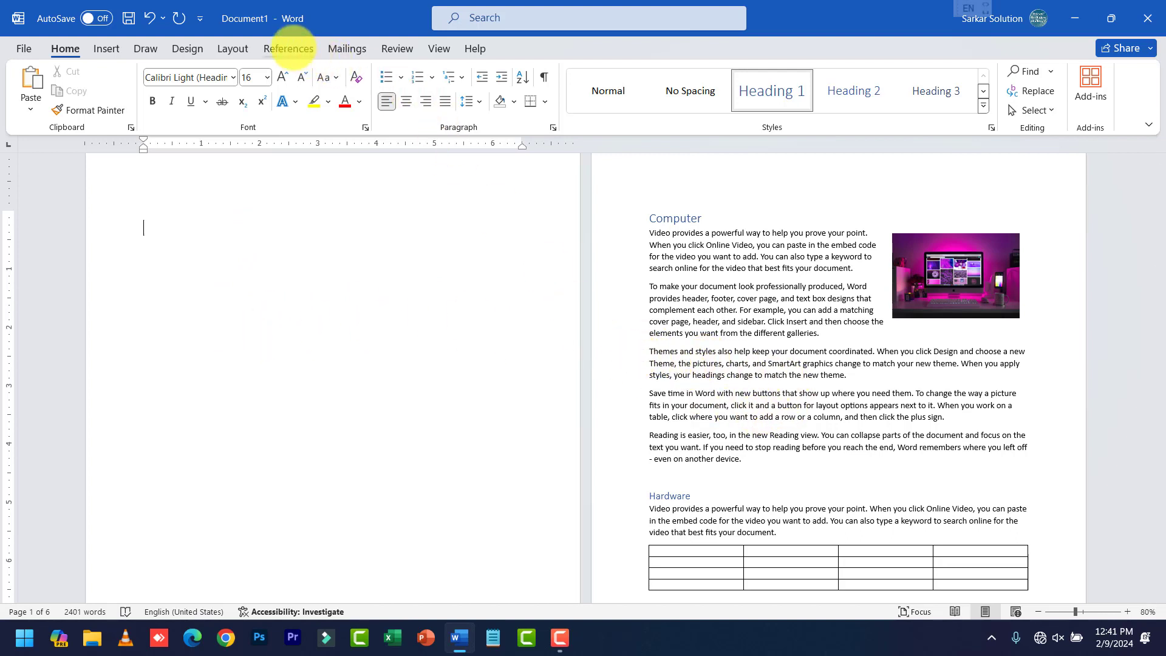
left_click(288, 48)
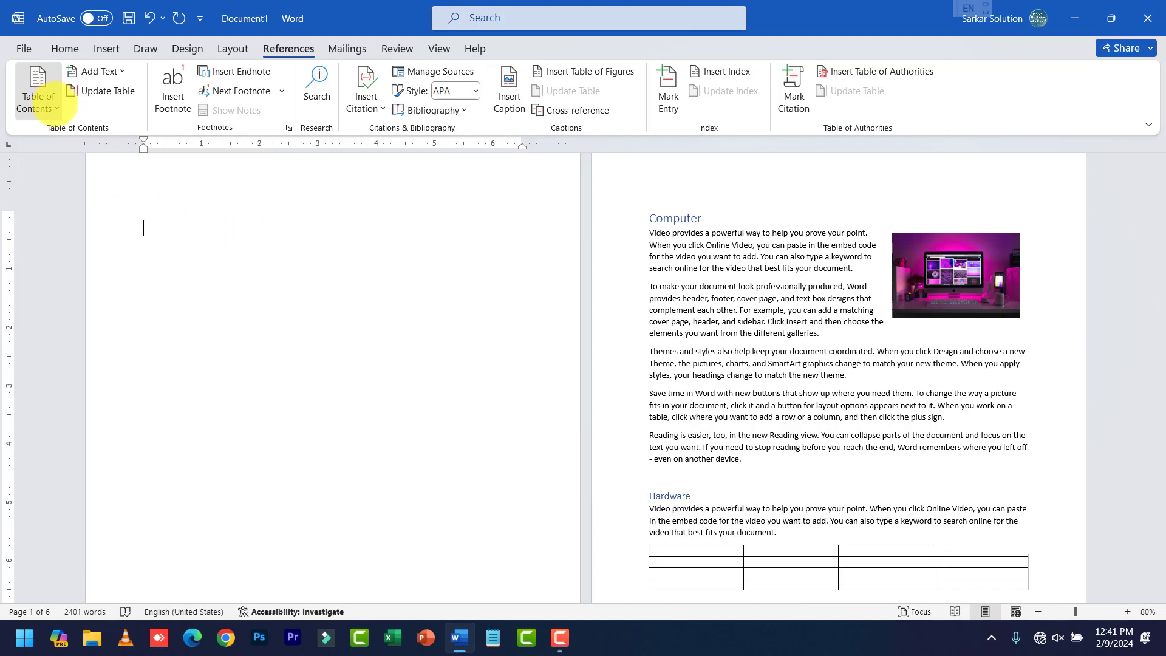
left_click(42, 97)
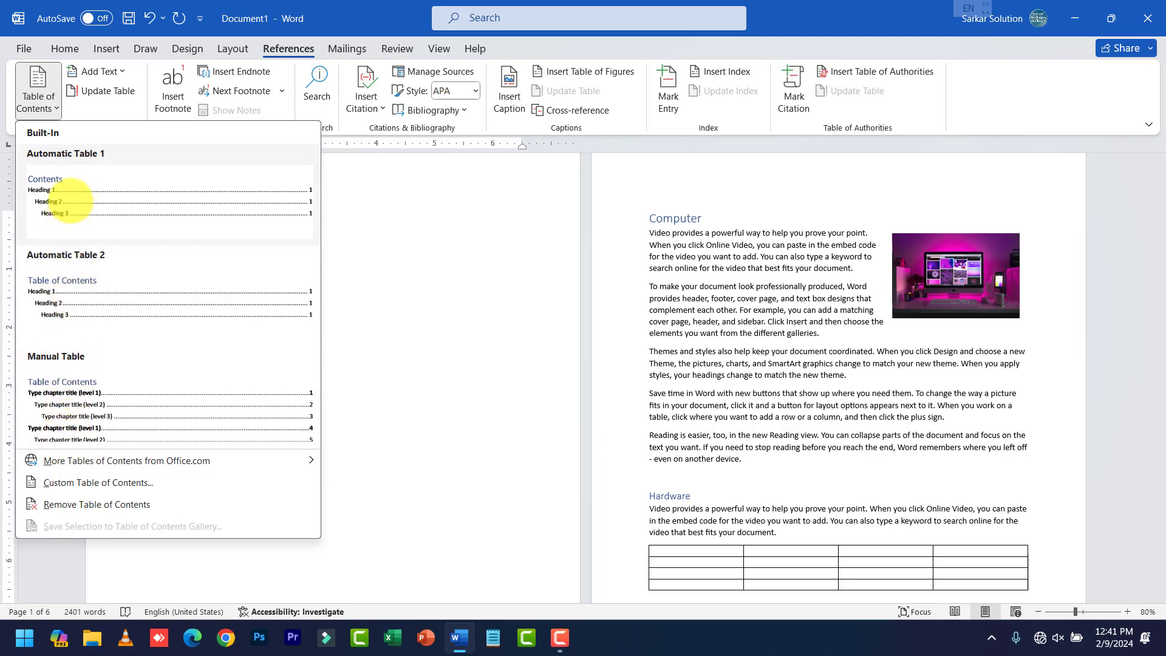
left_click(70, 200)
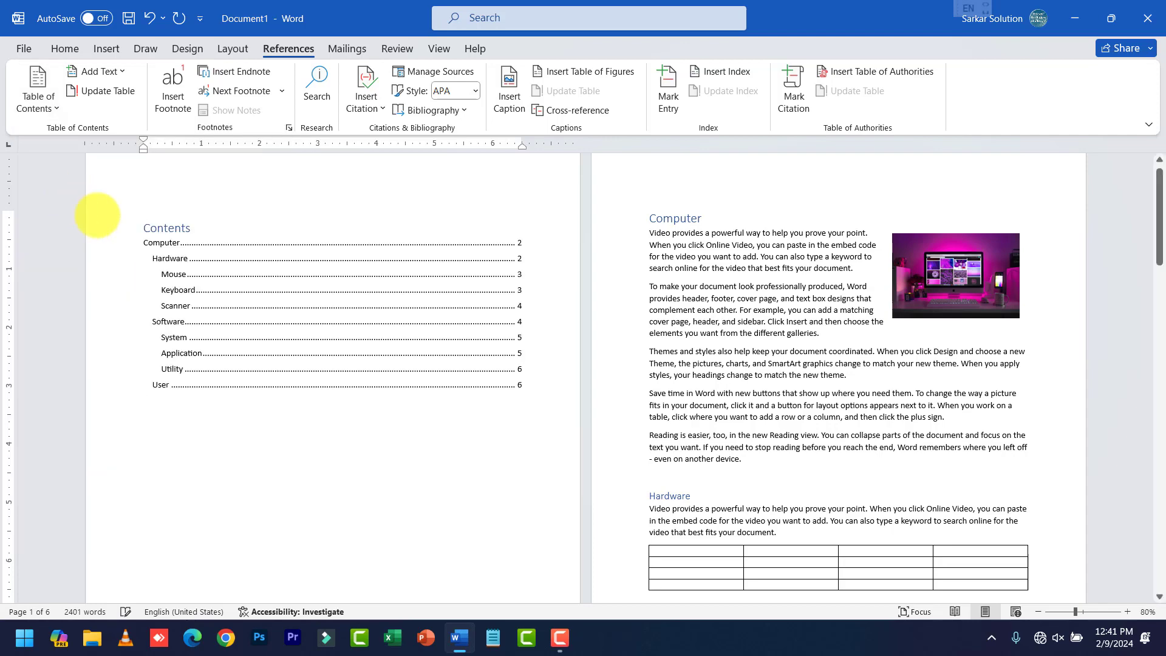
scroll(130, 279, "up", 7)
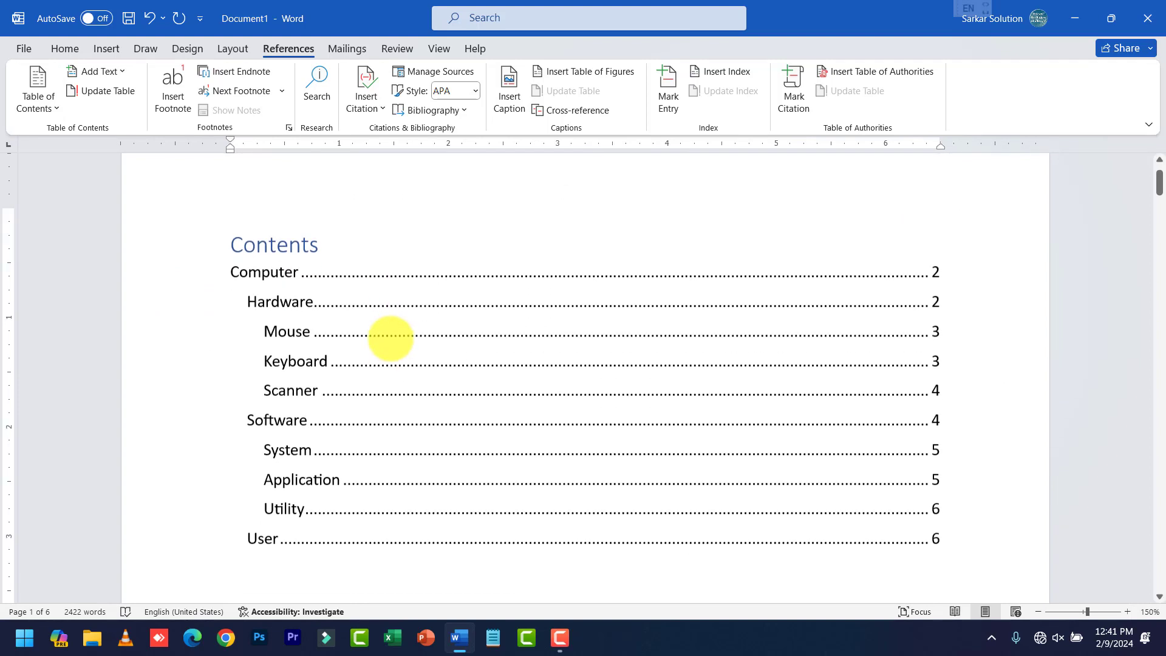
left_click(244, 303)
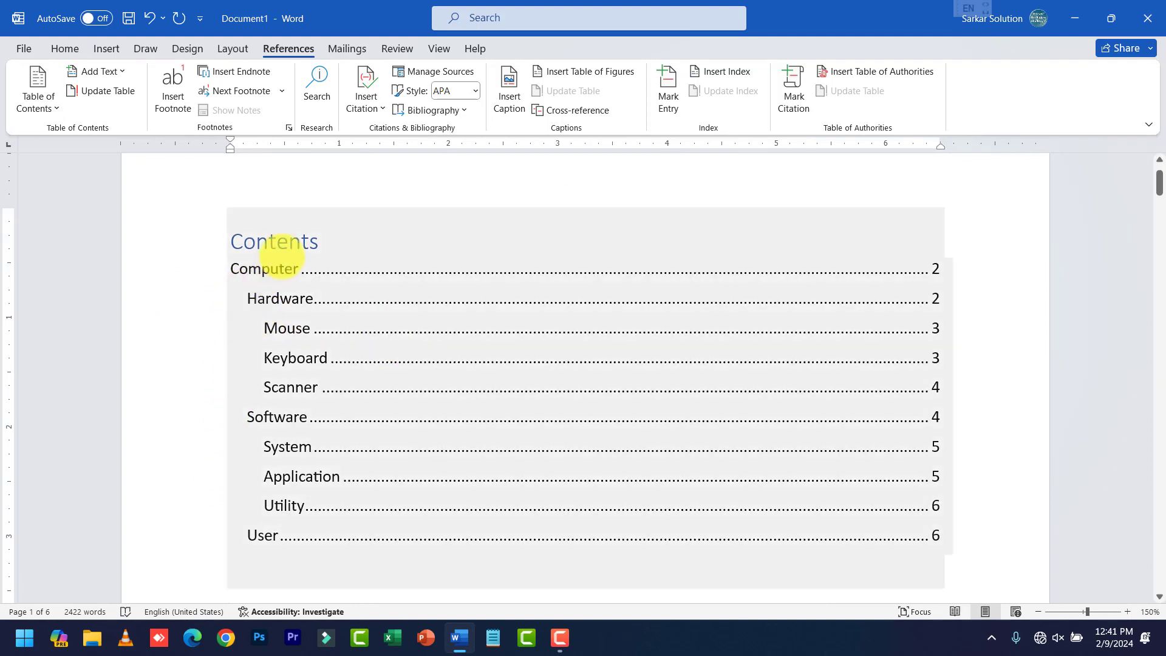
left_click(289, 241)
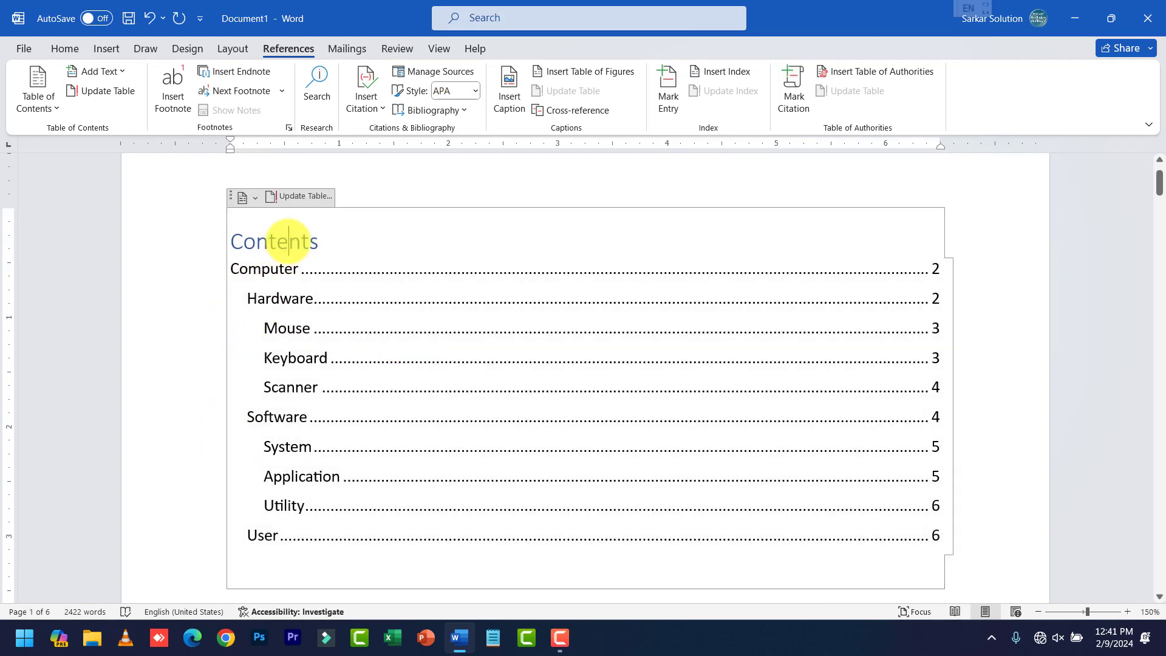
double_click(288, 241)
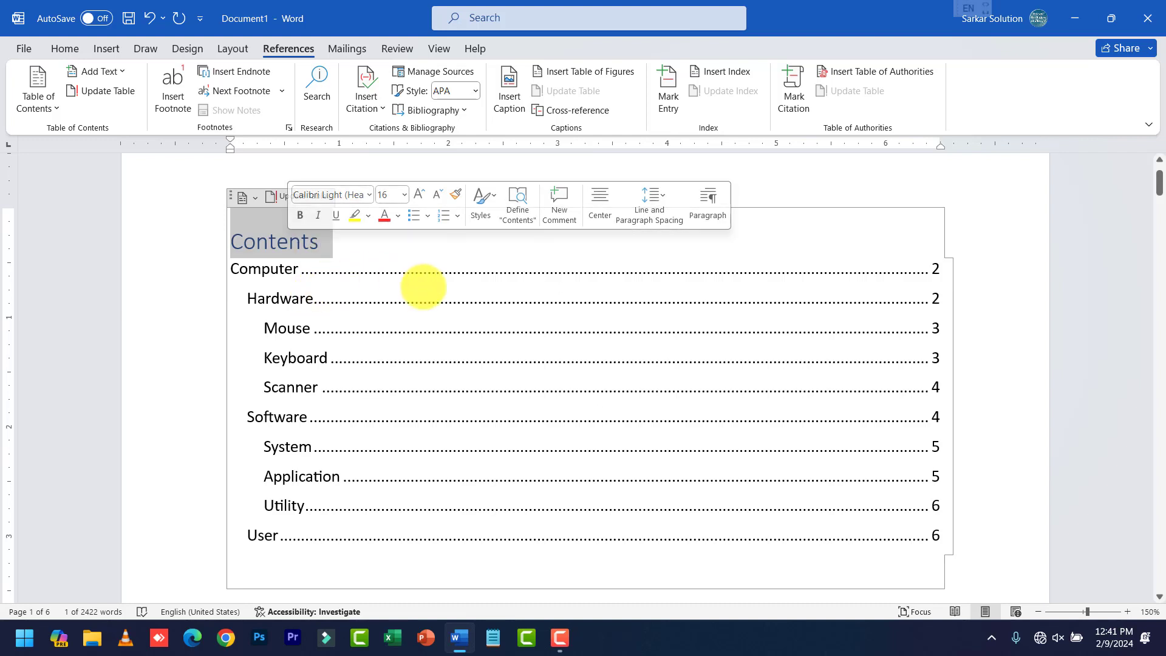
left_click(281, 279)
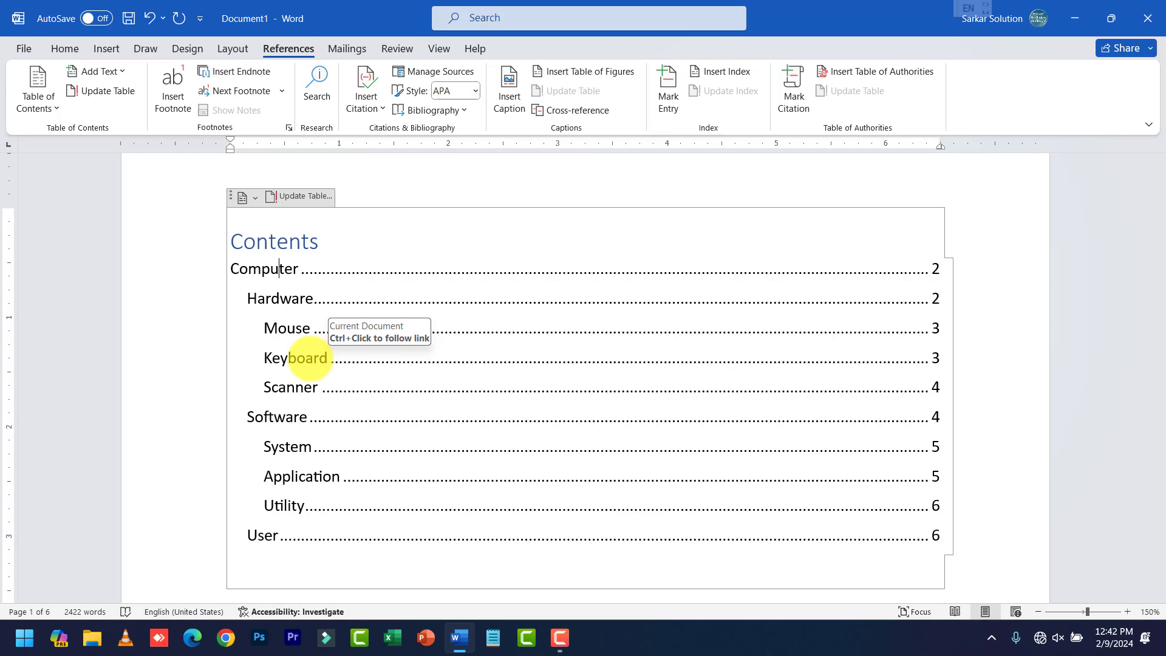
left_click(105, 48)
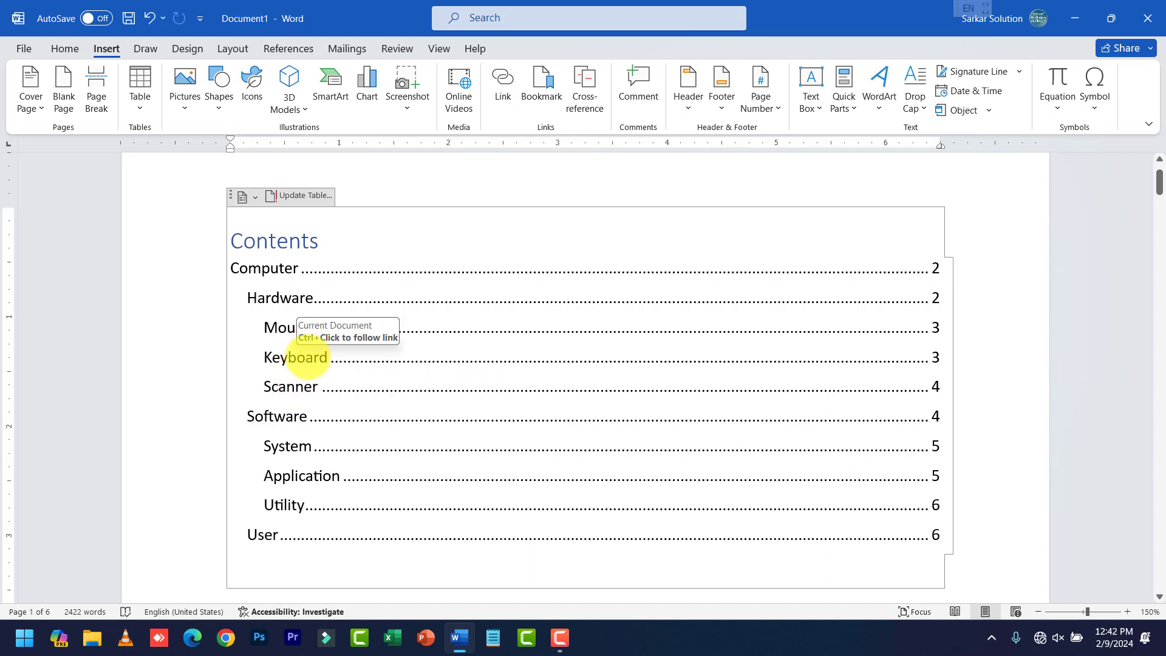
Step: Follow the "Keyboard" link in the table of contents to its section
left_click(308, 357)
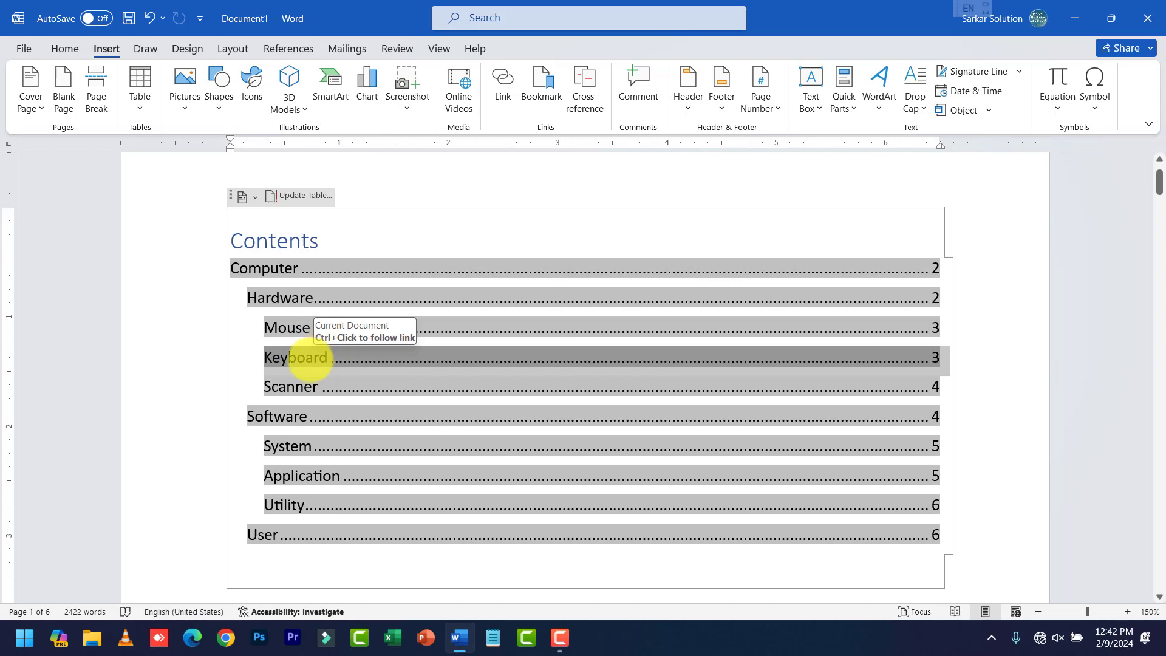
left_click(313, 357, "ctrl")
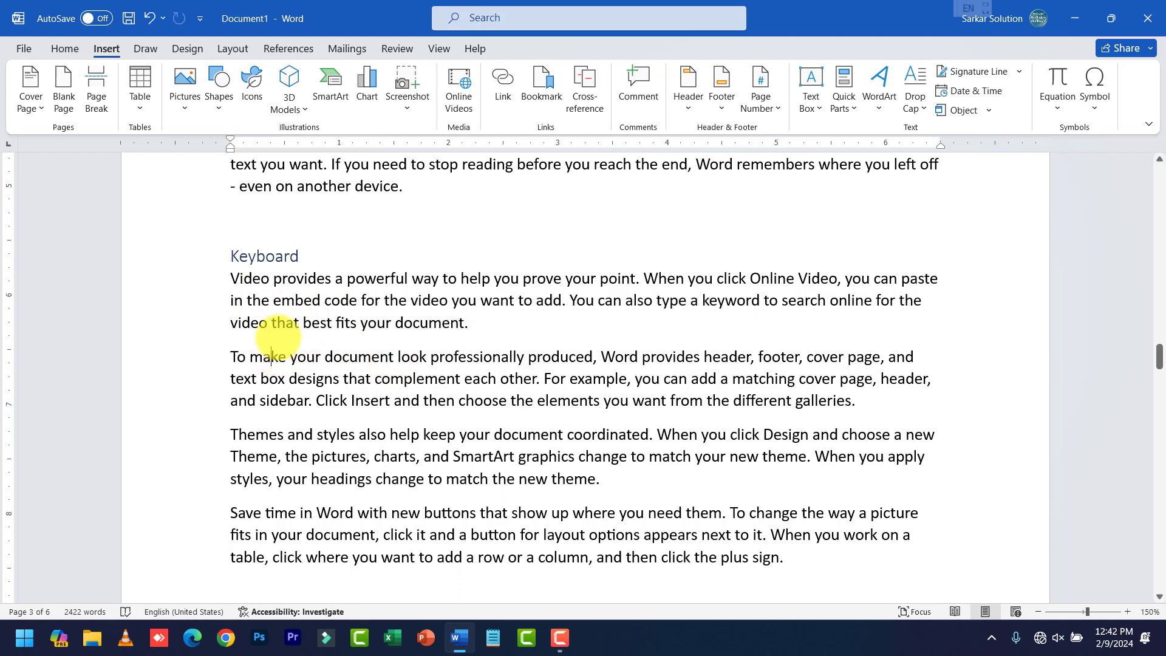
mouse_move(241, 256)
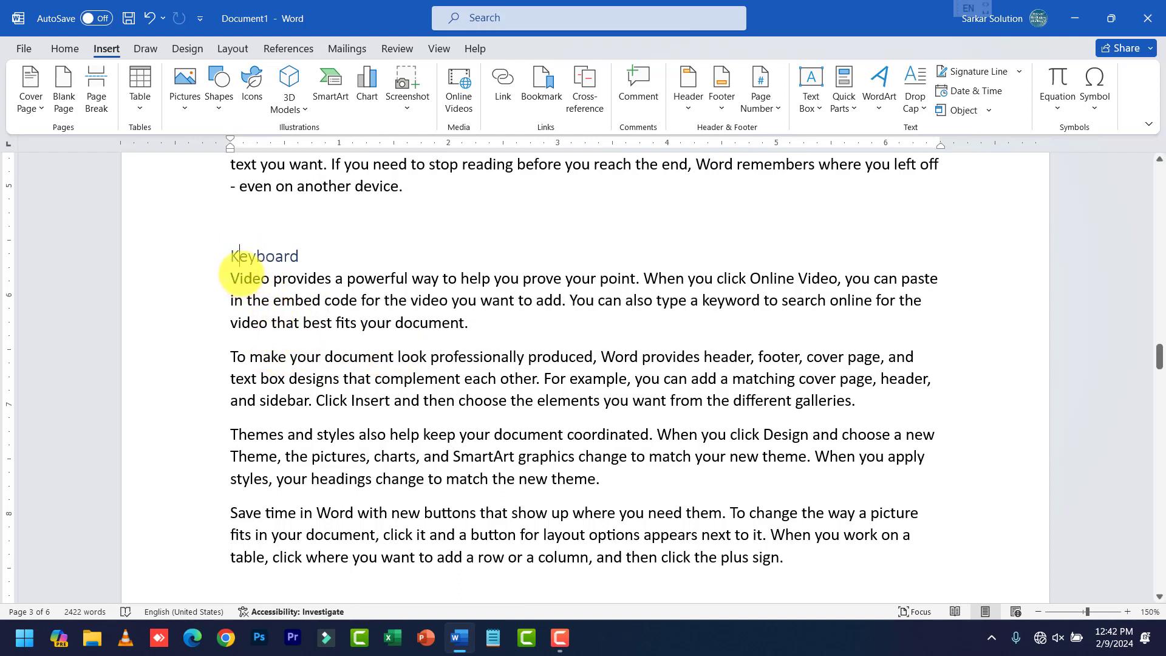
left_click(468, 323)
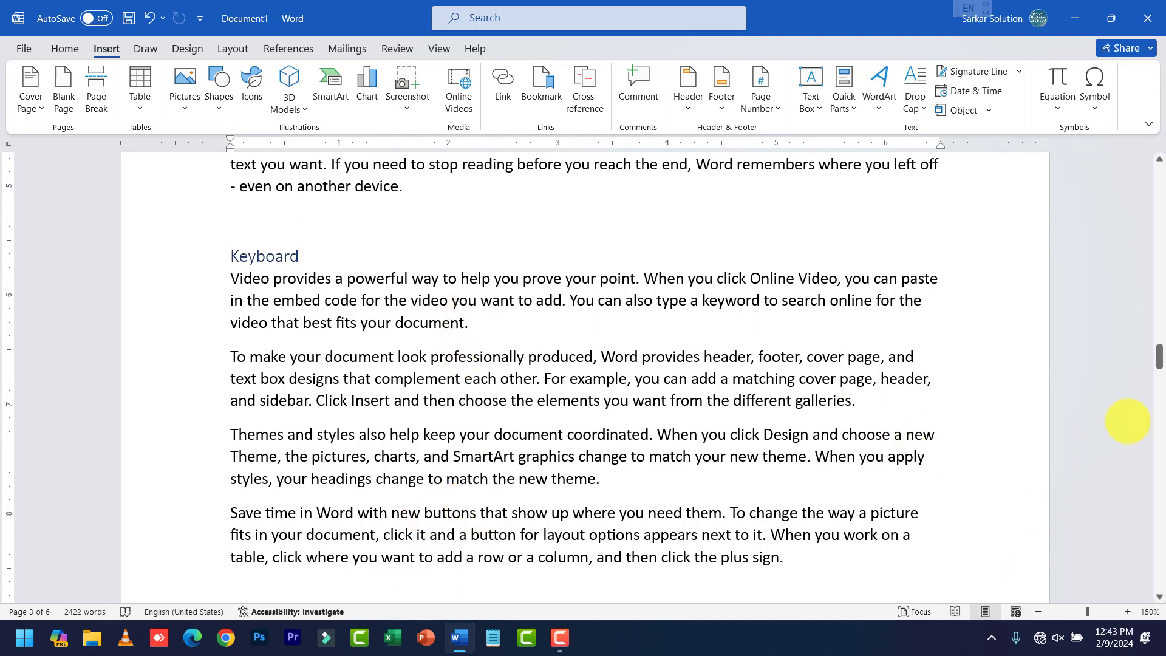
Step: Return to the table of contents and follow its "Software" link to that section
left_click_drag(1158, 355, 1075, 182)
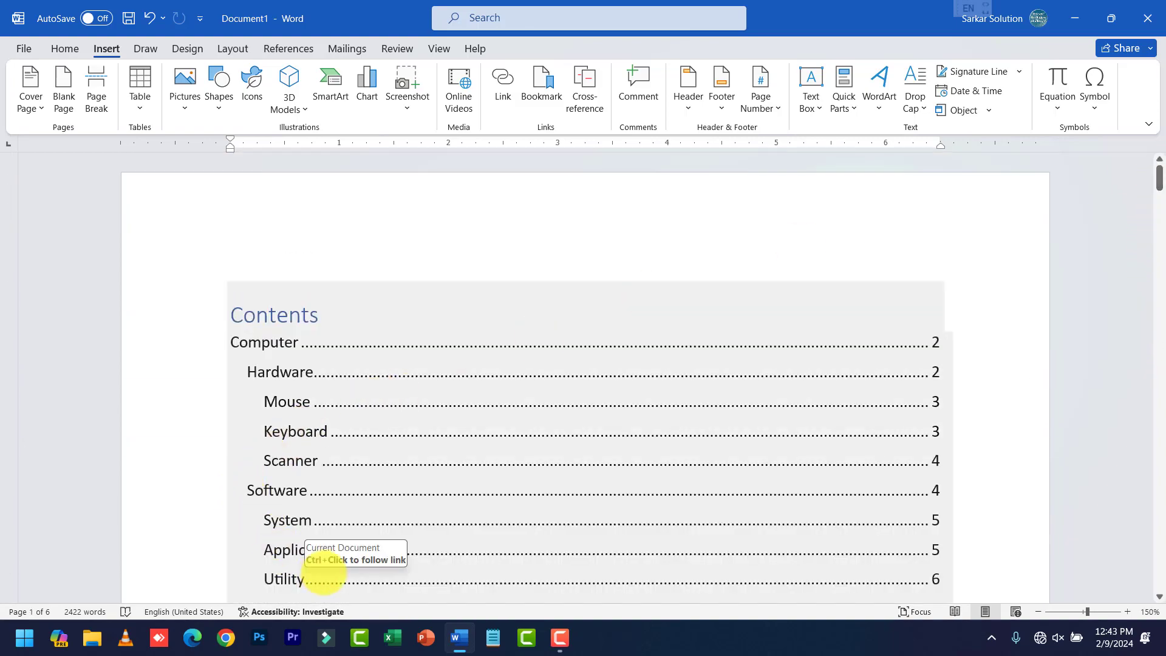
scroll(345, 472, "down", 2)
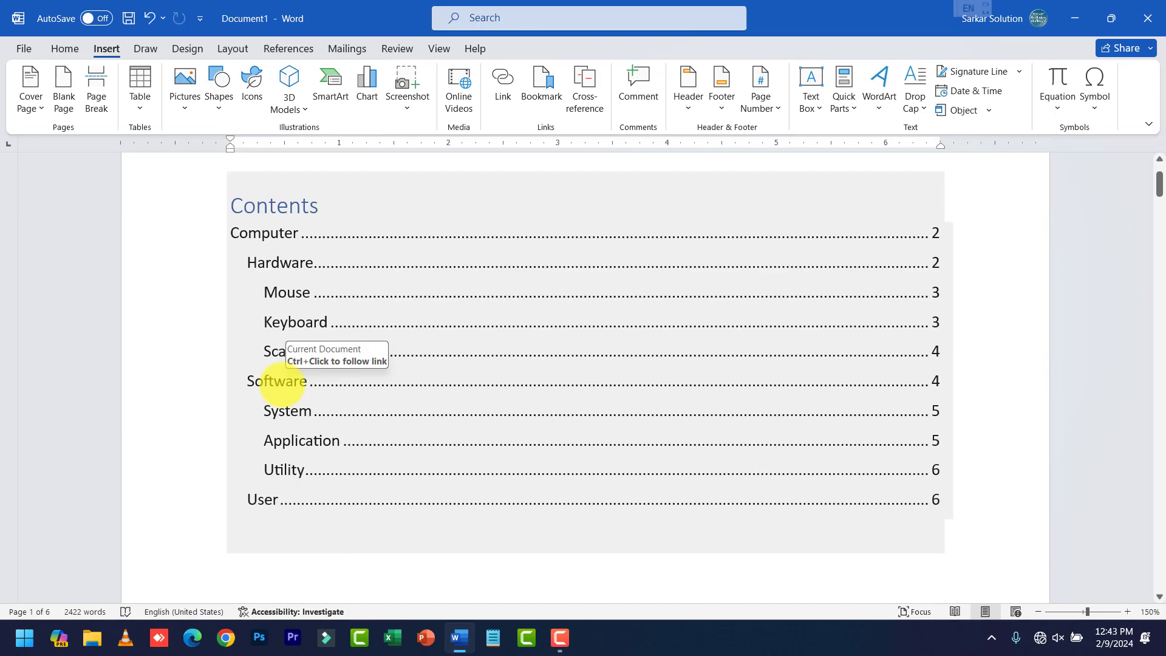
left_click(282, 381, "ctrl")
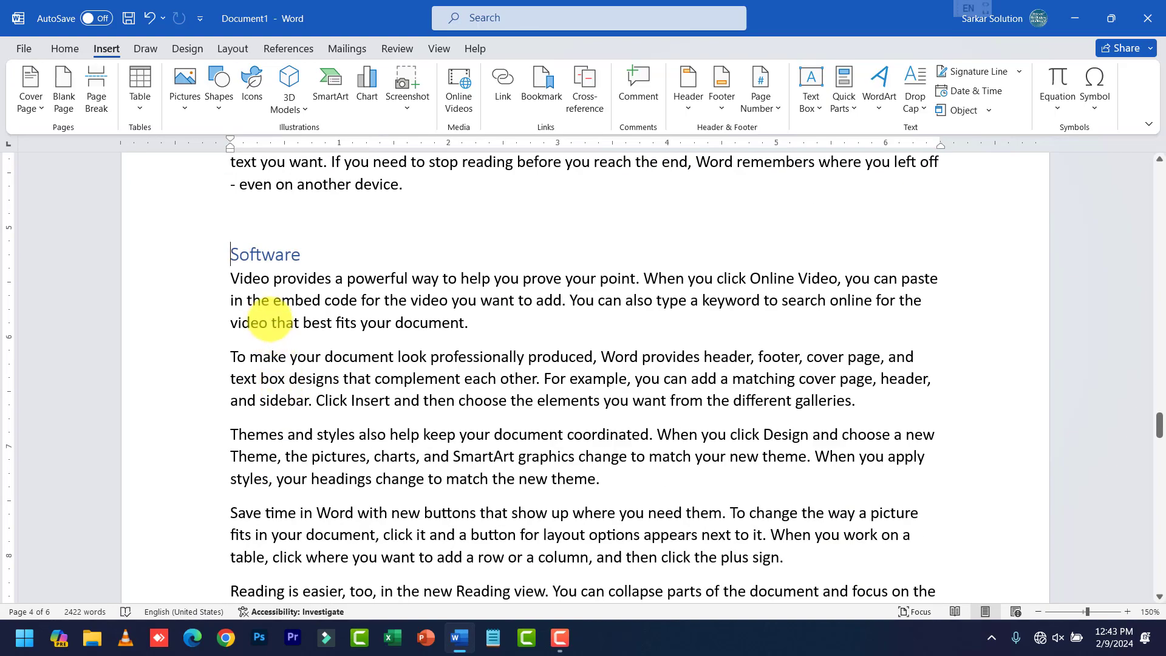
Step: Review the table of contents and the Computer, Hardware and Mouse sections with their picture, table and arrow
scroll(425, 364, "up", 15)
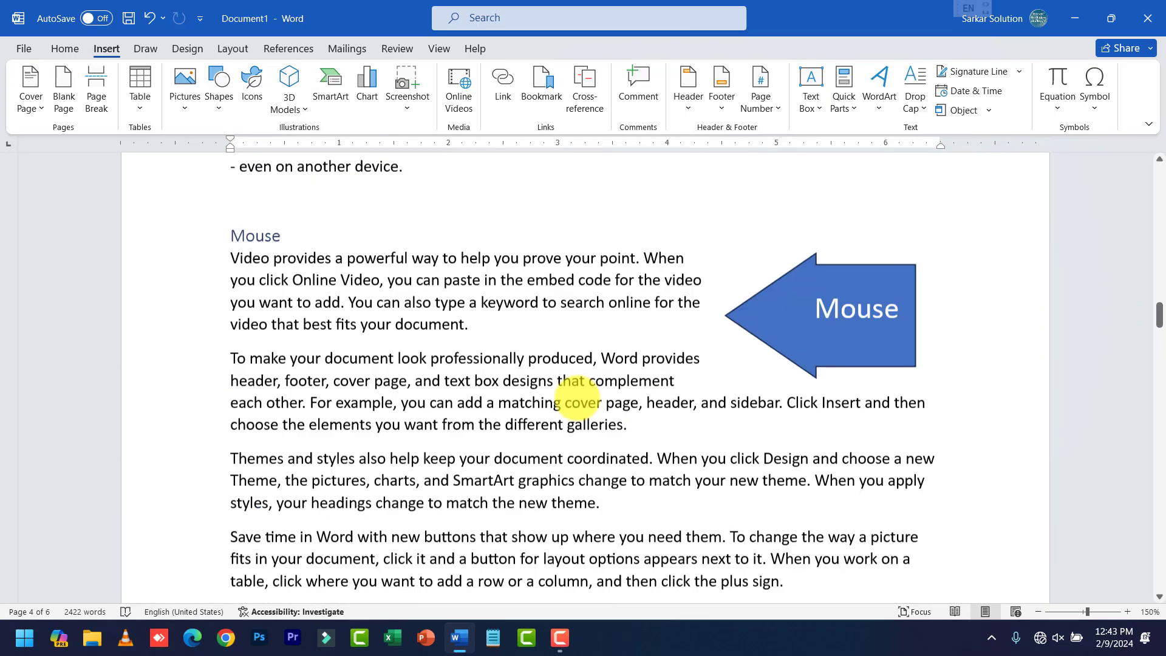
scroll(577, 401, "up", 15)
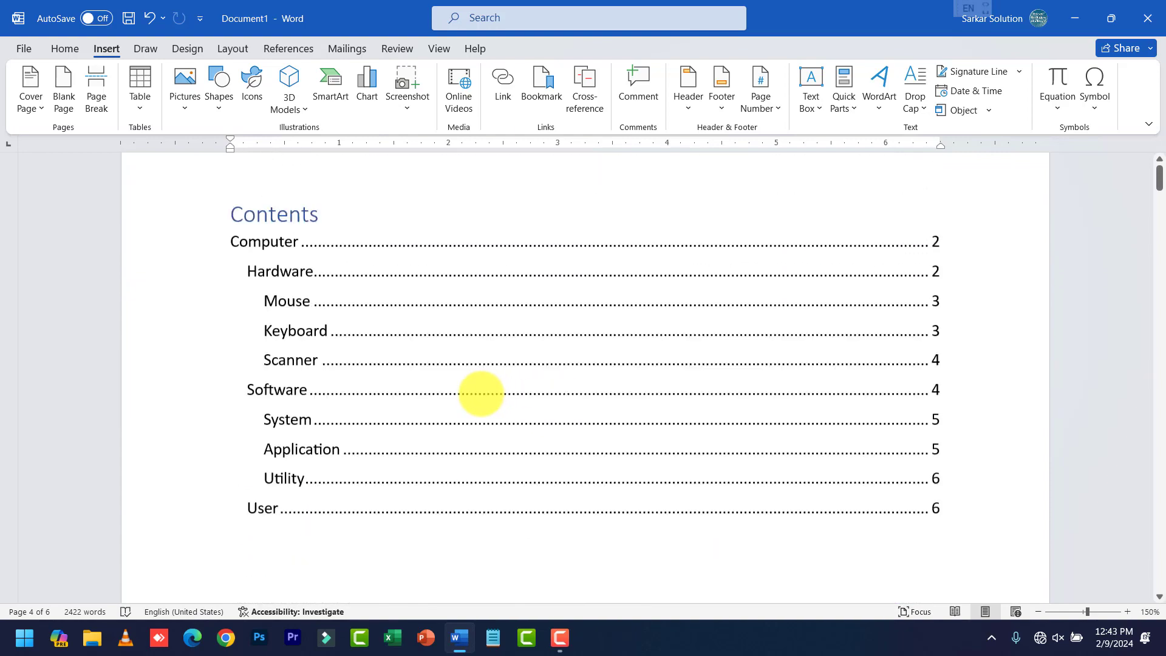
scroll(481, 393, "down", 10)
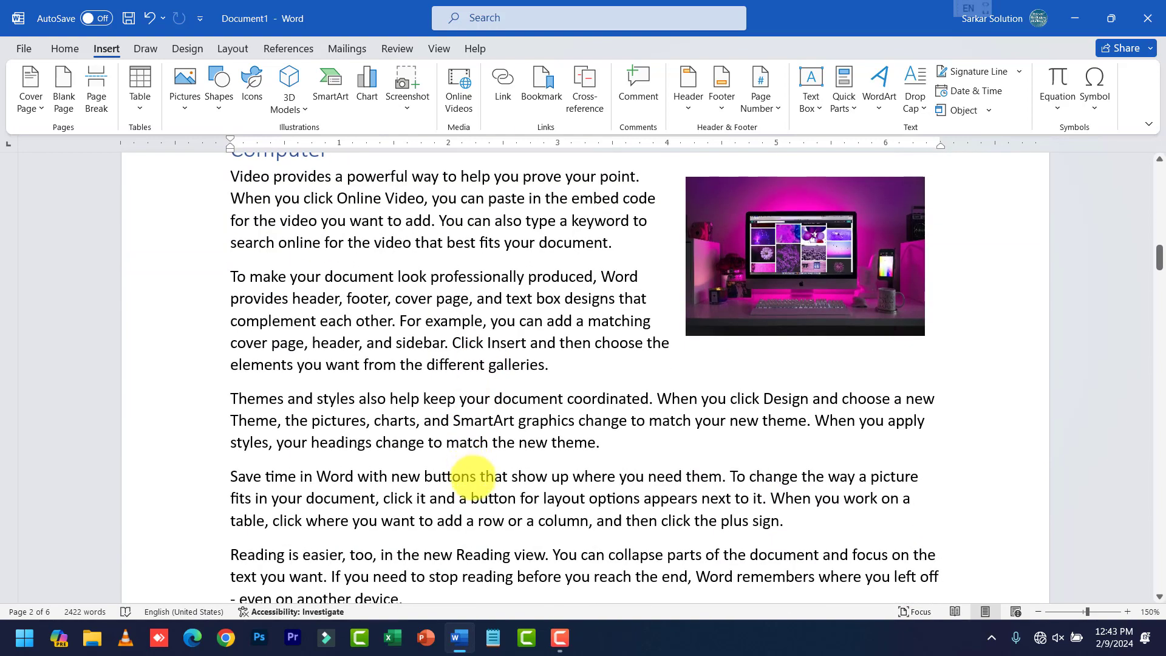
scroll(473, 477, "down", 5)
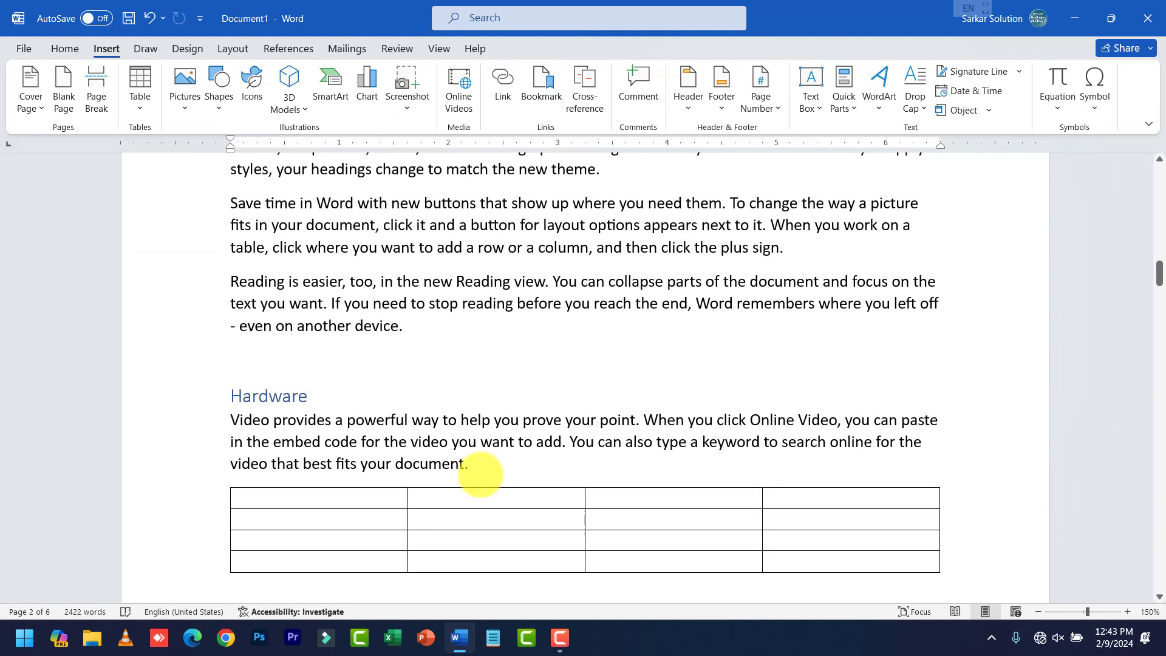
scroll(486, 468, "up", 12)
scroll(486, 455, "up", 8)
left_click(342, 411)
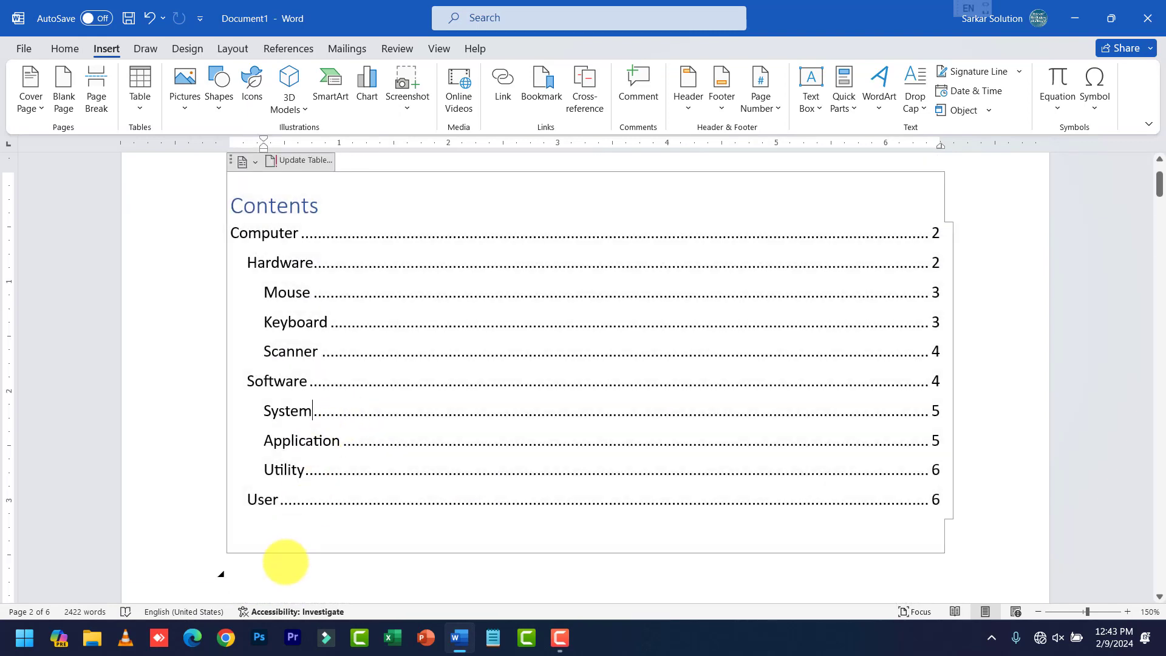
left_click(290, 584)
scroll(141, 210, "down", 2)
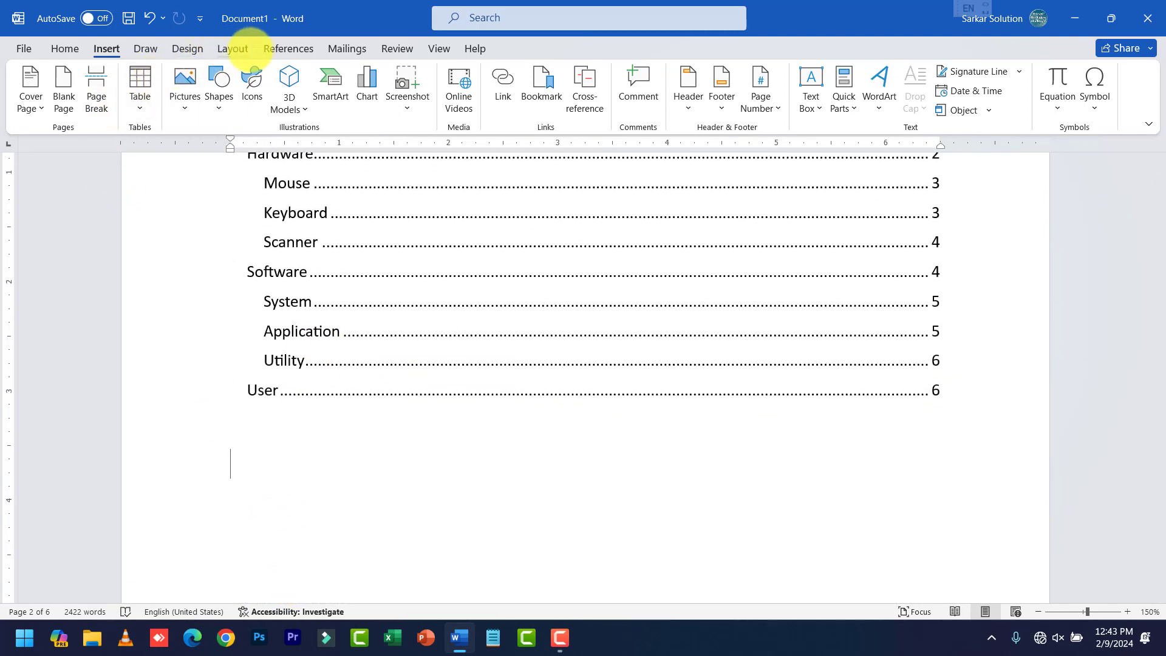
Step: View the built-in table of contents styles, including Automatic Table 1, and close the gallery without choosing one
left_click(235, 48)
left_click(270, 48)
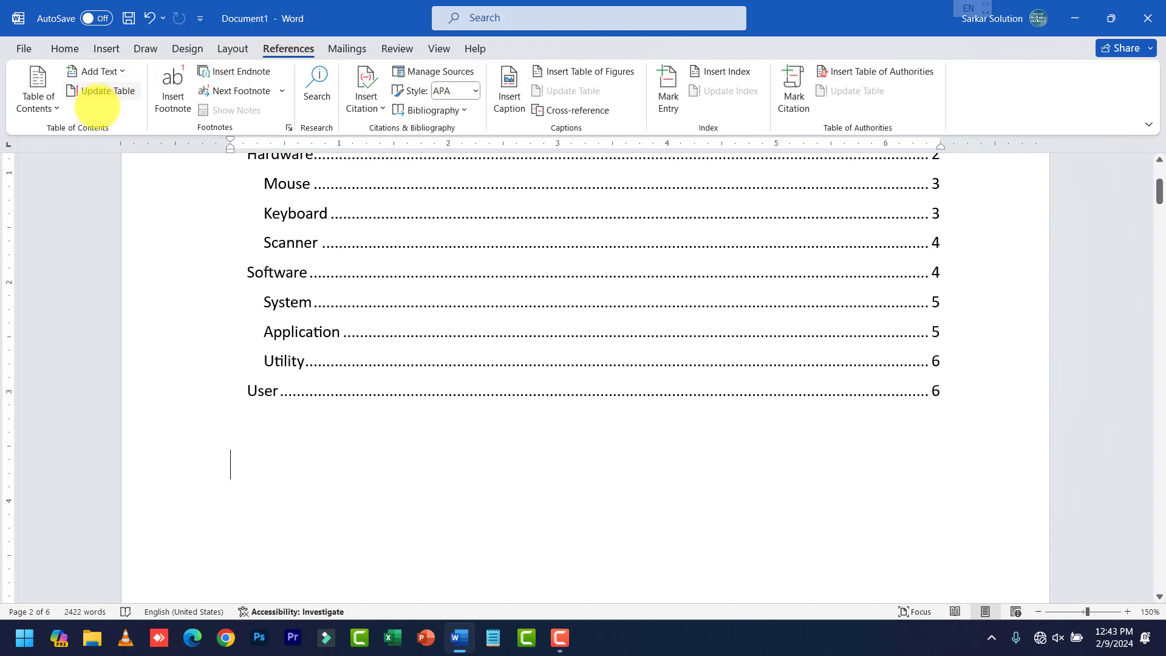
left_click(43, 108)
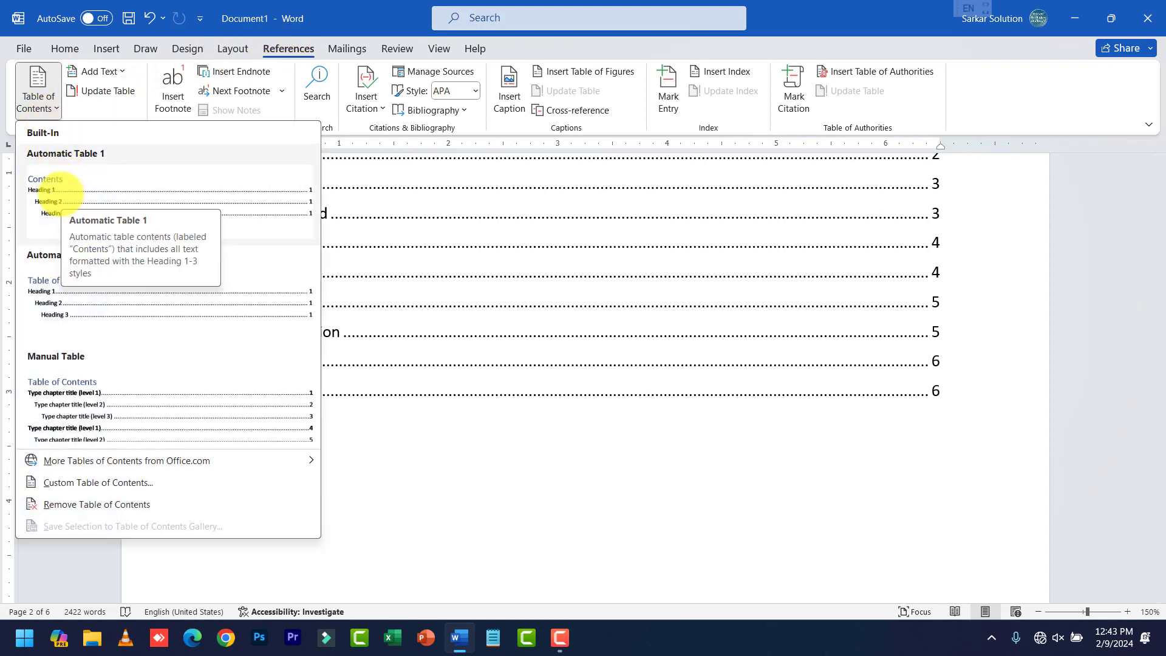
left_click(567, 486)
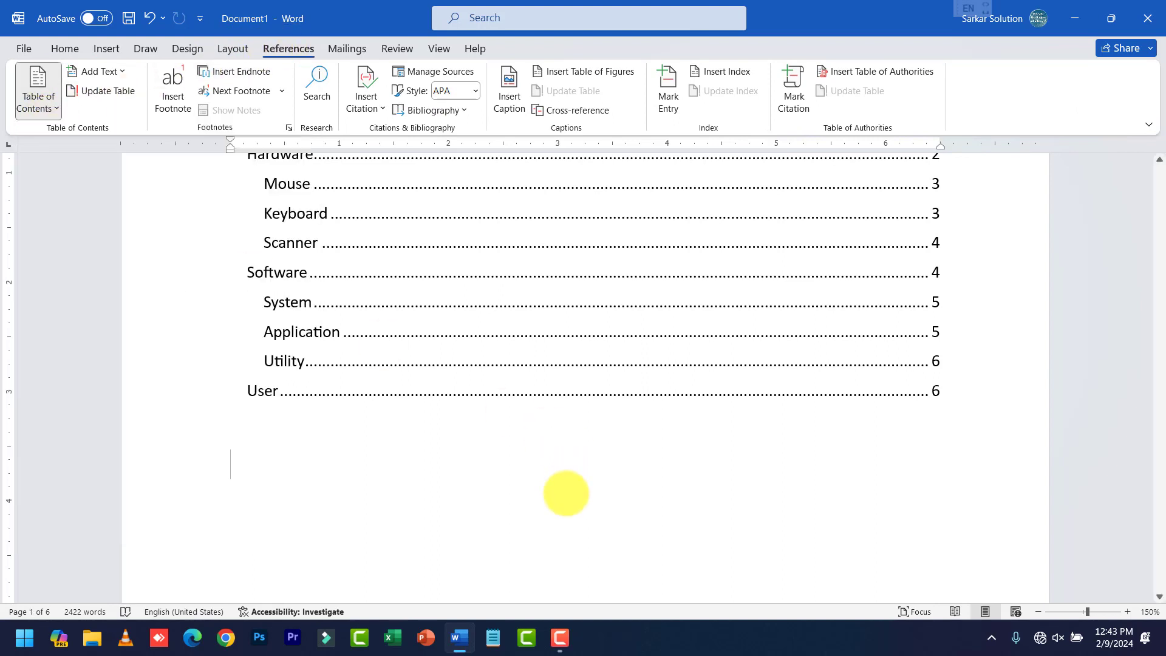
Step: Examine the Insert Caption option for the picture in the Computer section and return to the table of contents
scroll(570, 489, "down", 5)
scroll(388, 534, "down", 3)
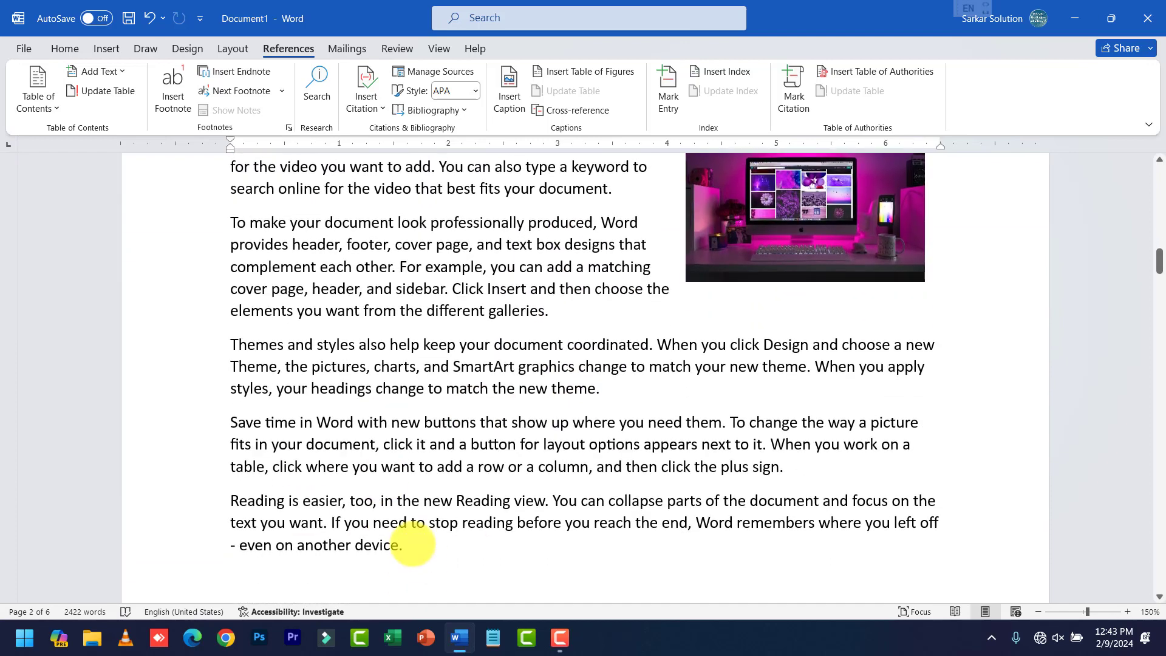
scroll(413, 531, "up", 3)
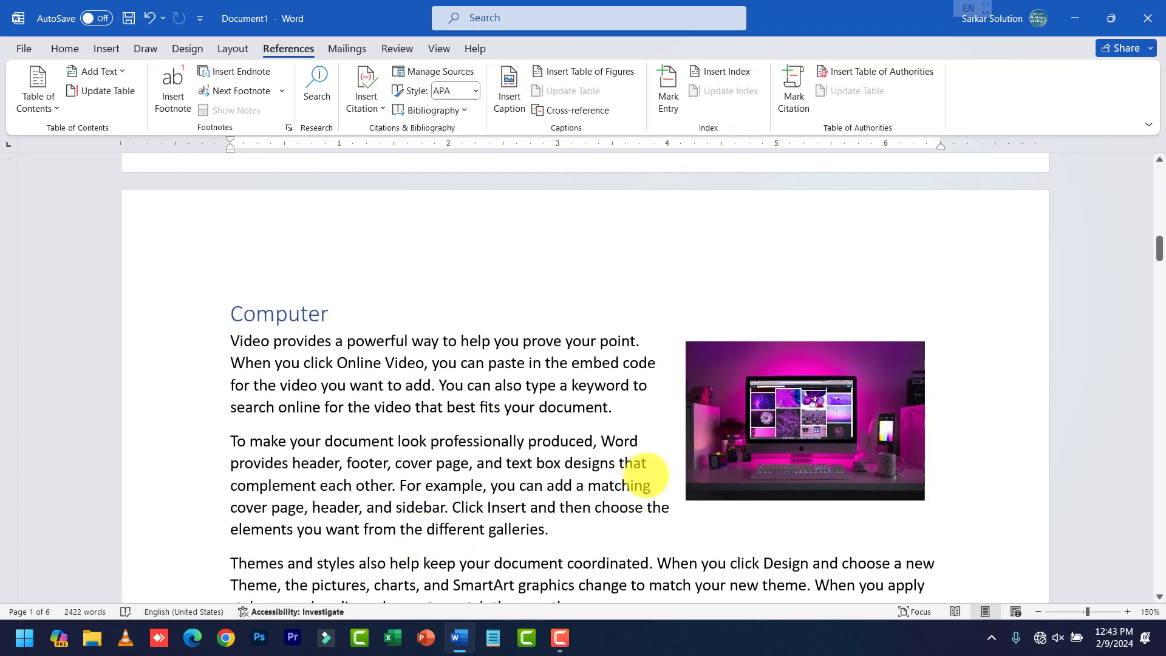
left_click(735, 396)
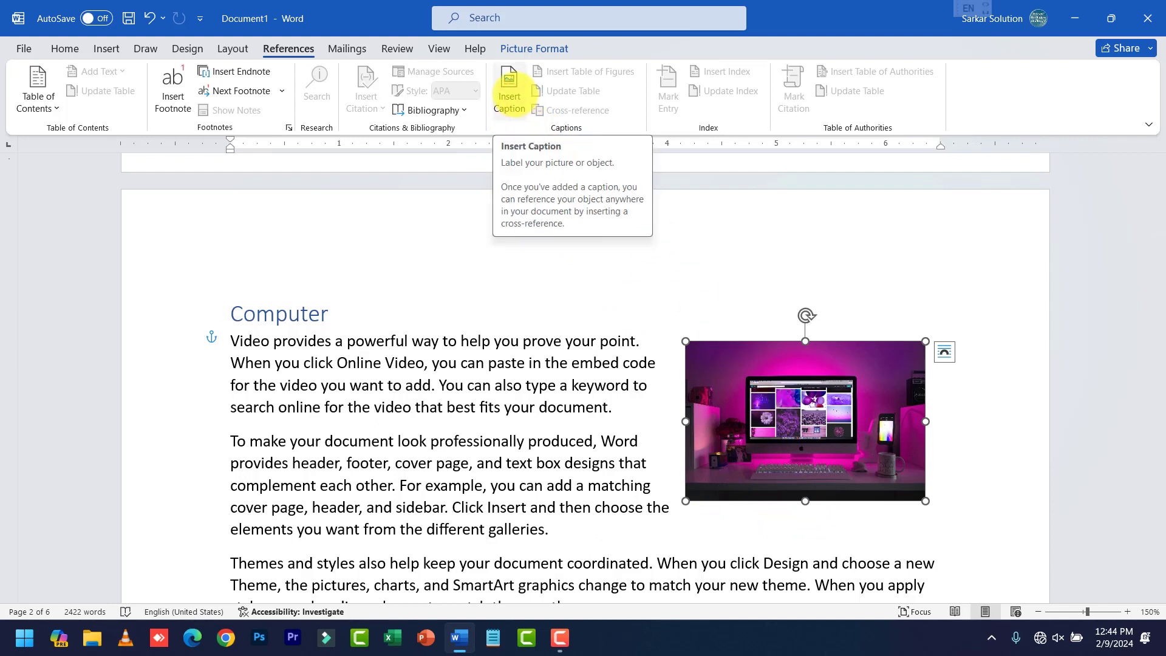
left_click(516, 423)
scroll(516, 424, "up", 10)
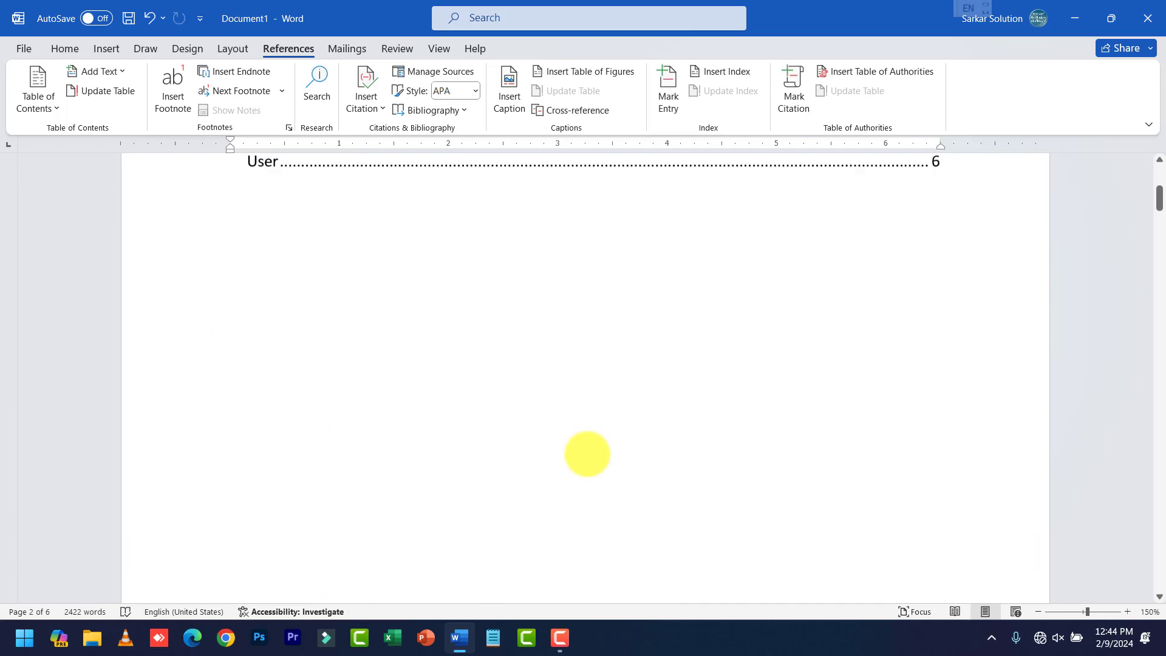
scroll(530, 419, "down", 1)
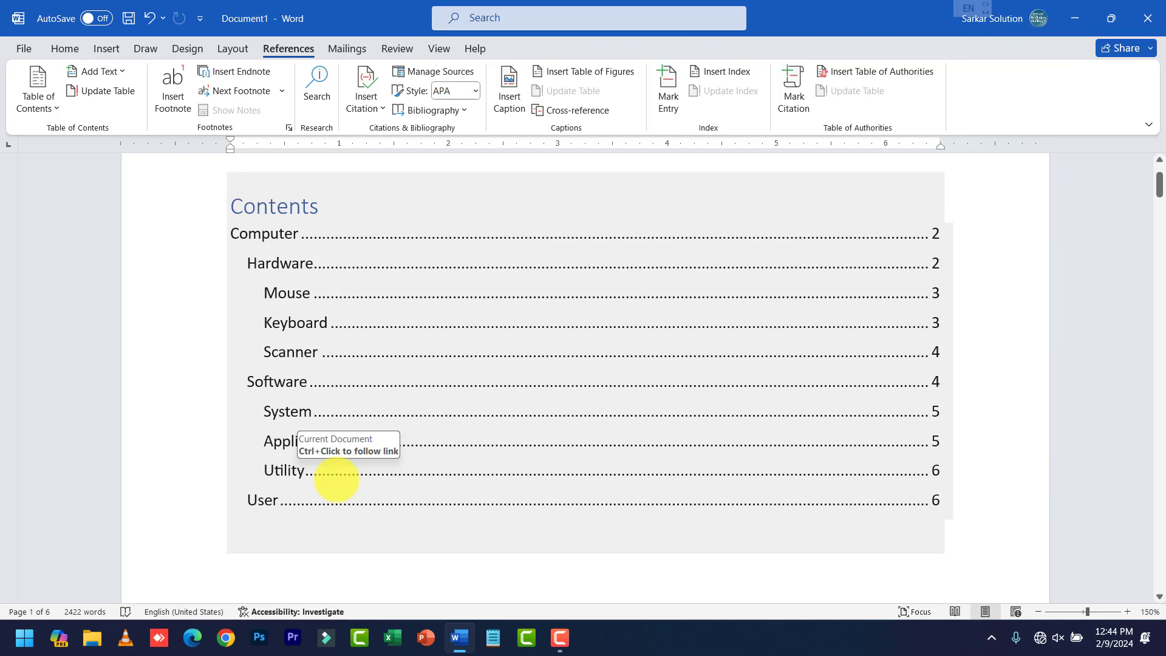
Step: Duplicate the Scanner heading and its paragraphs directly below the original Scanner section
scroll(358, 468, "down", 8)
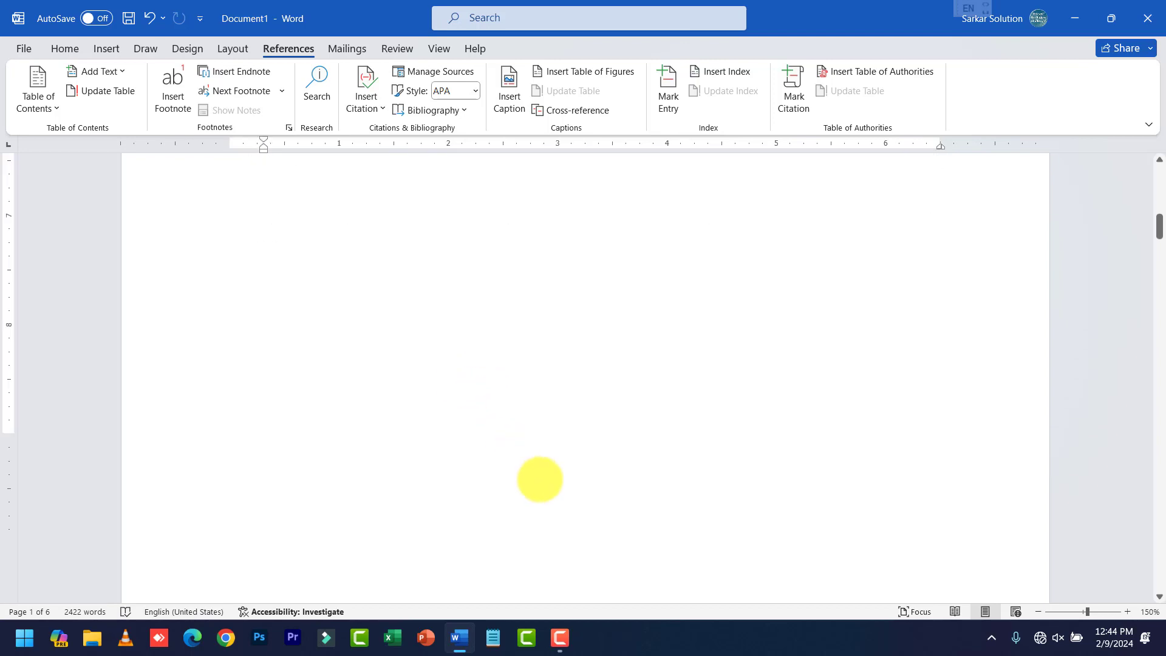
scroll(539, 479, "down", 10)
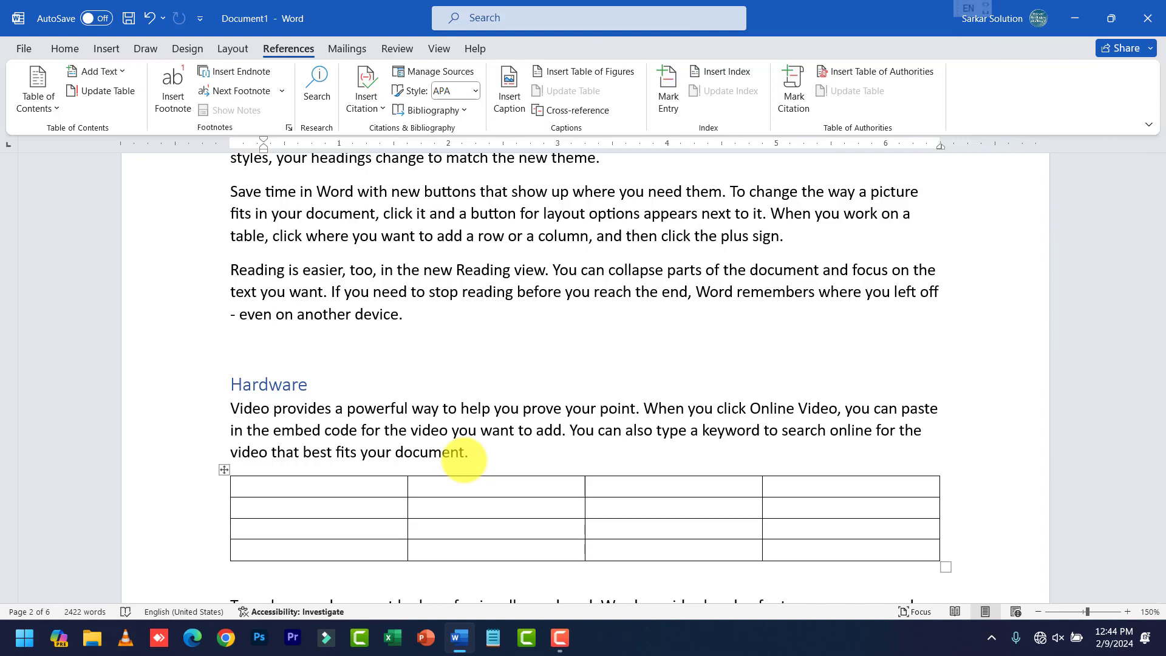
scroll(464, 460, "down", 15)
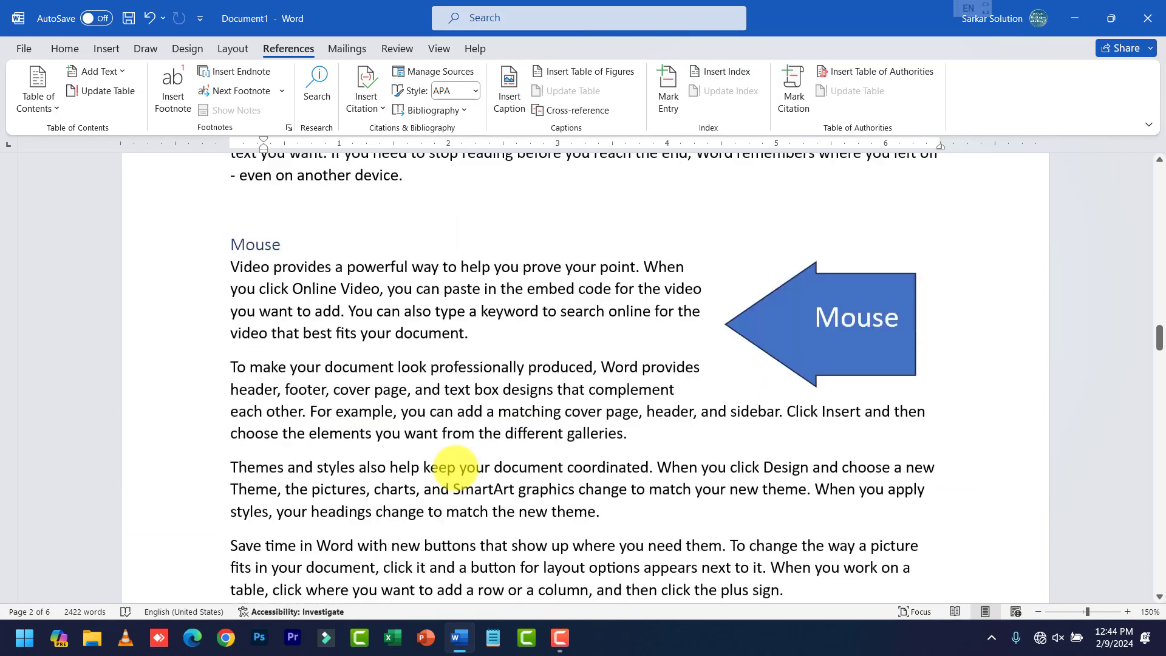
scroll(455, 465, "down", 18)
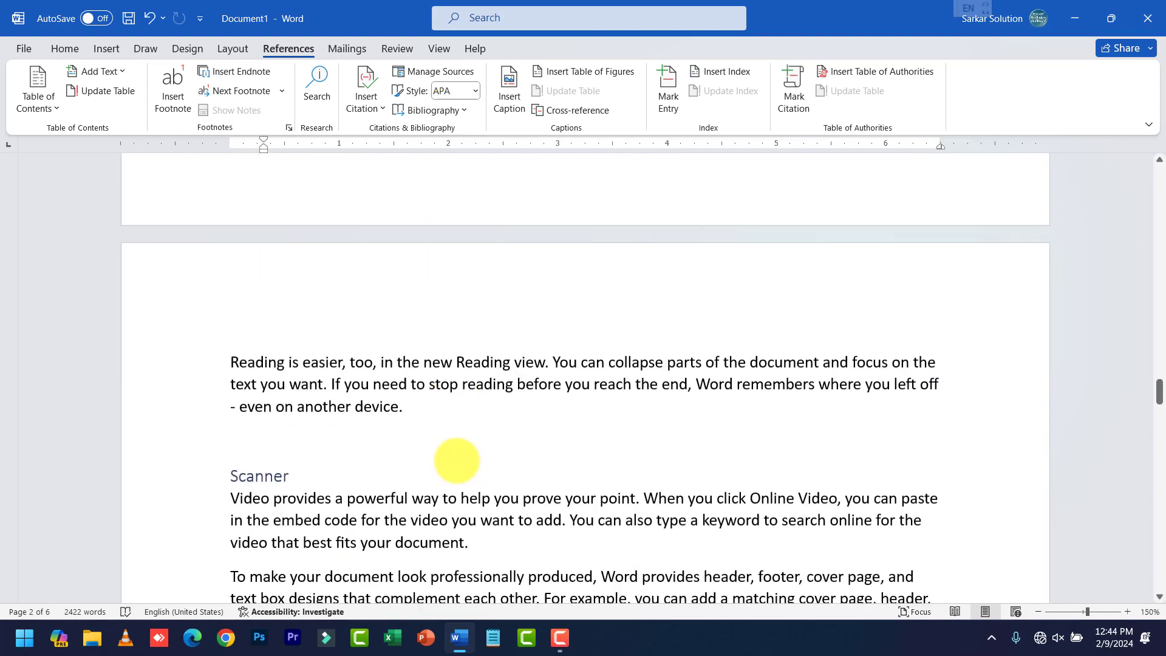
scroll(456, 460, "down", 15)
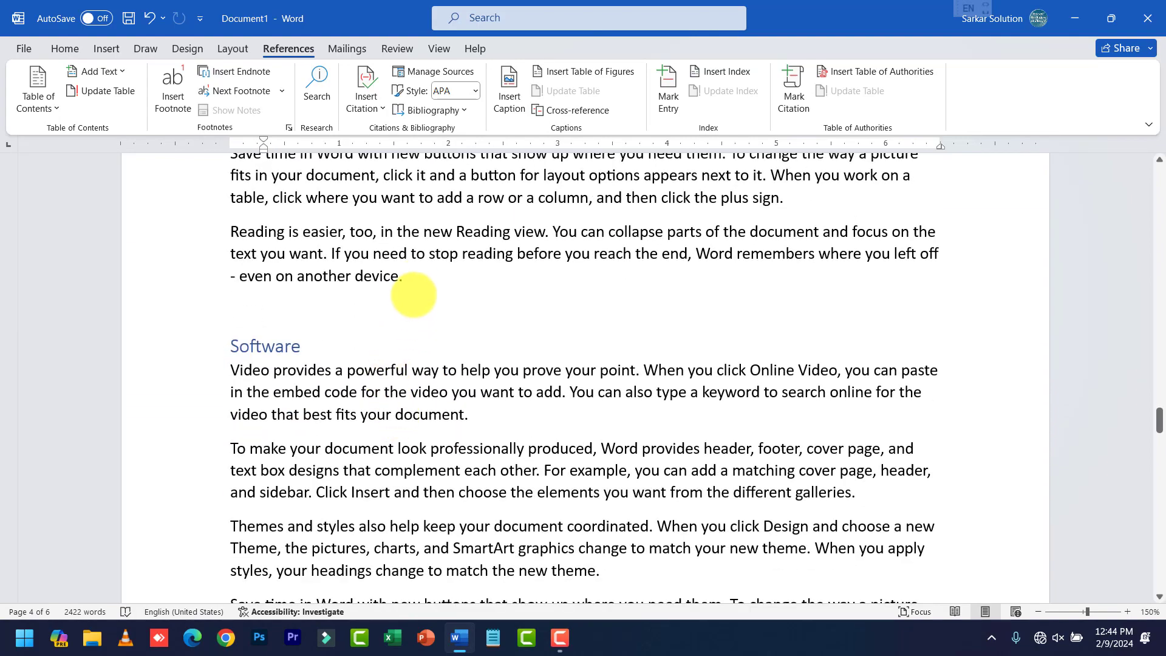
scroll(416, 342, "up", 10)
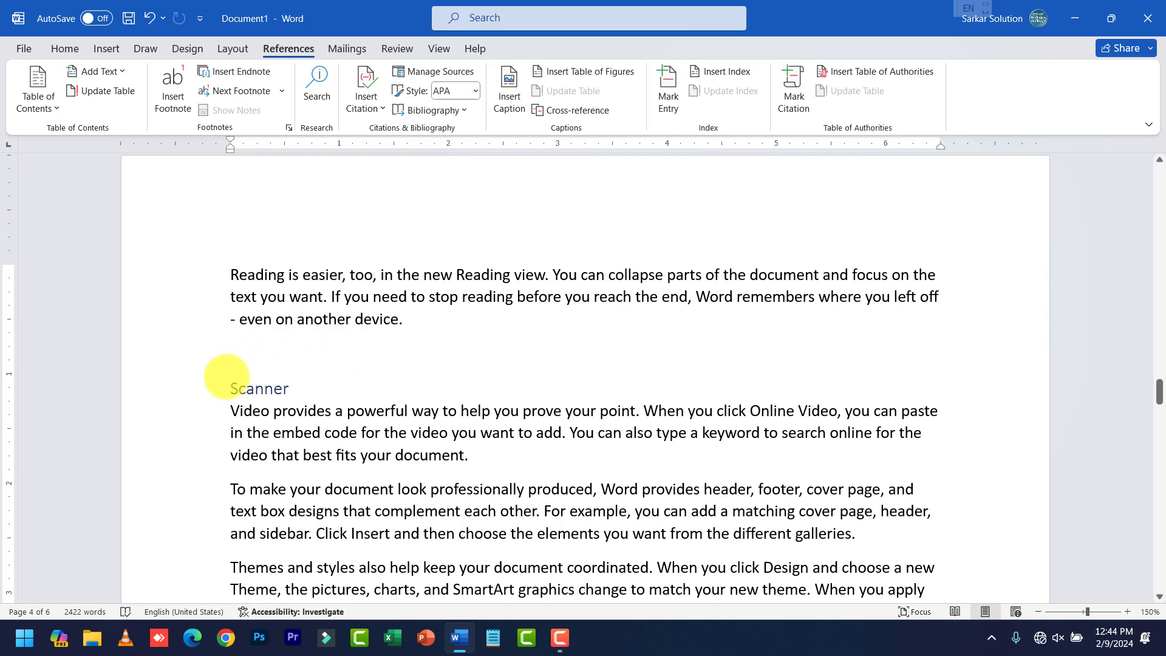
left_click(228, 387, "shift")
scroll(456, 454, "down", 3)
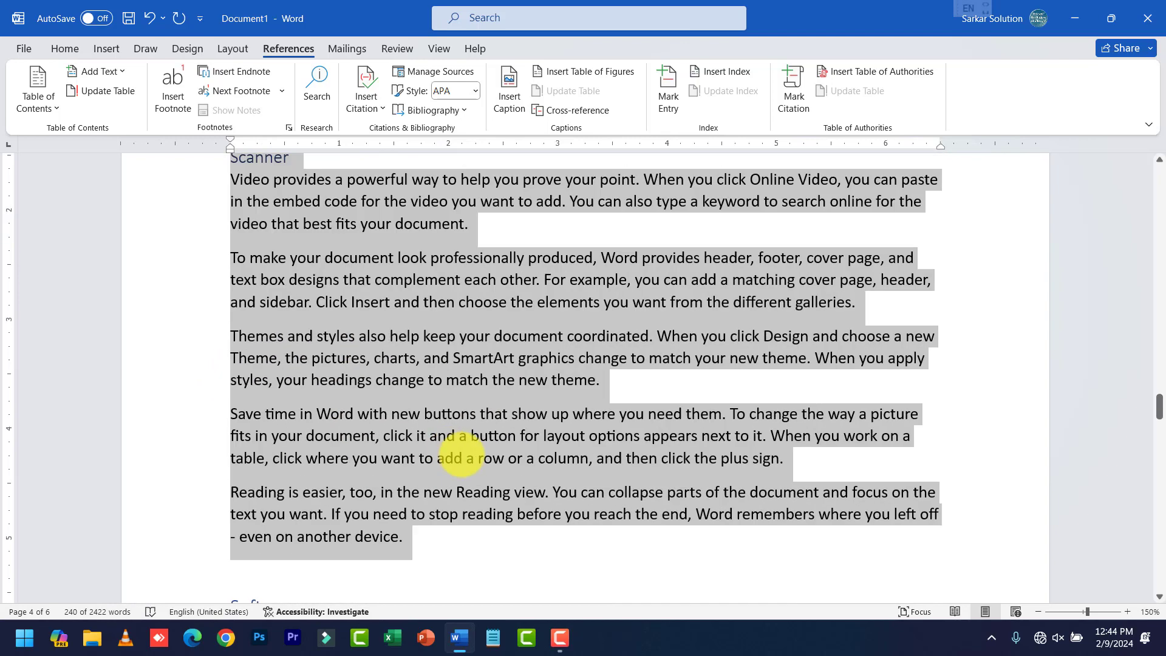
scroll(486, 474, "down", 1)
left_click(513, 502)
key("Return")
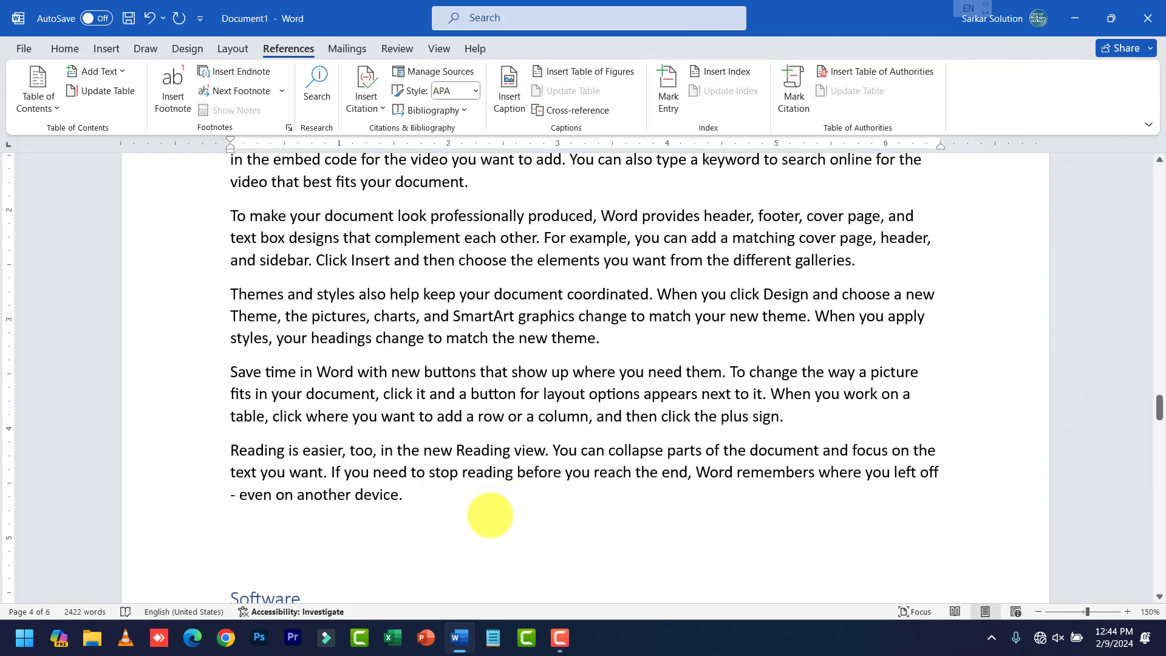
scroll(486, 501, "up", 3)
scroll(401, 467, "down", 2)
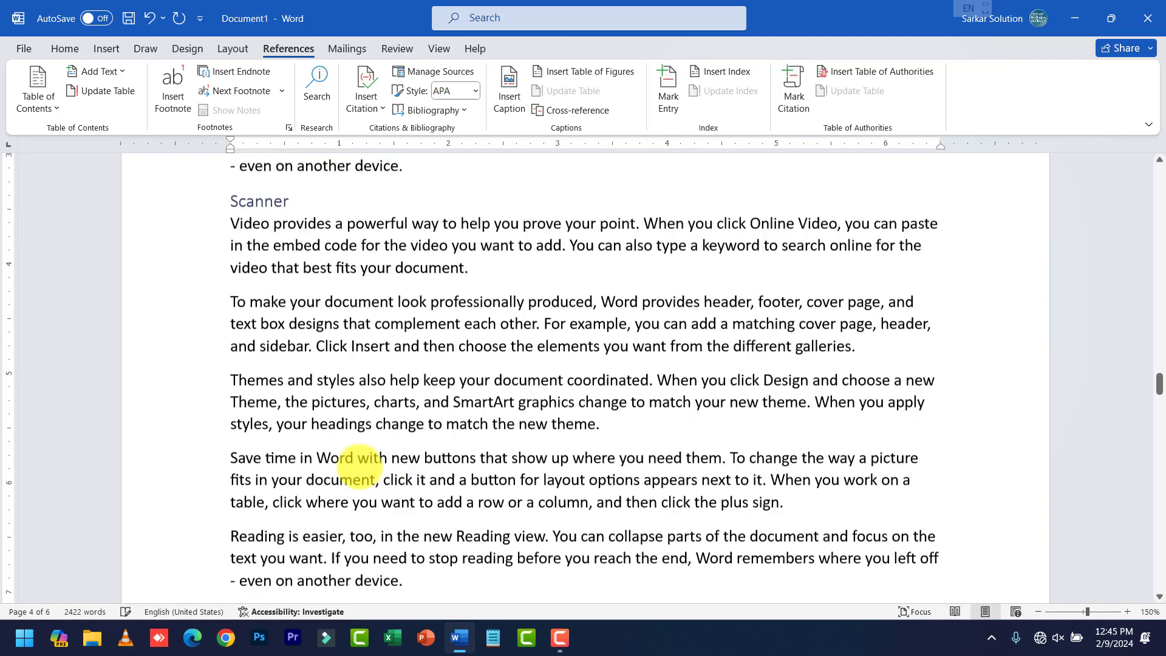
Step: Rename the heading of the duplicated Scanner section to "Microphone"
scroll(358, 465, "up", 4)
triple_click(261, 476)
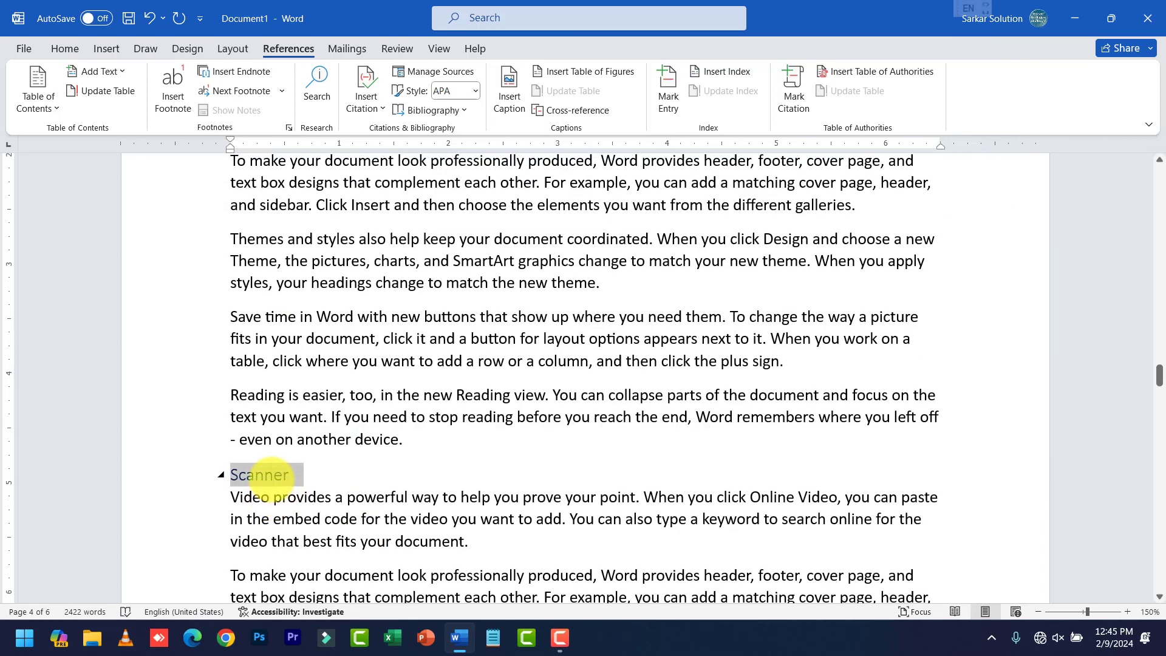
type("Micro")
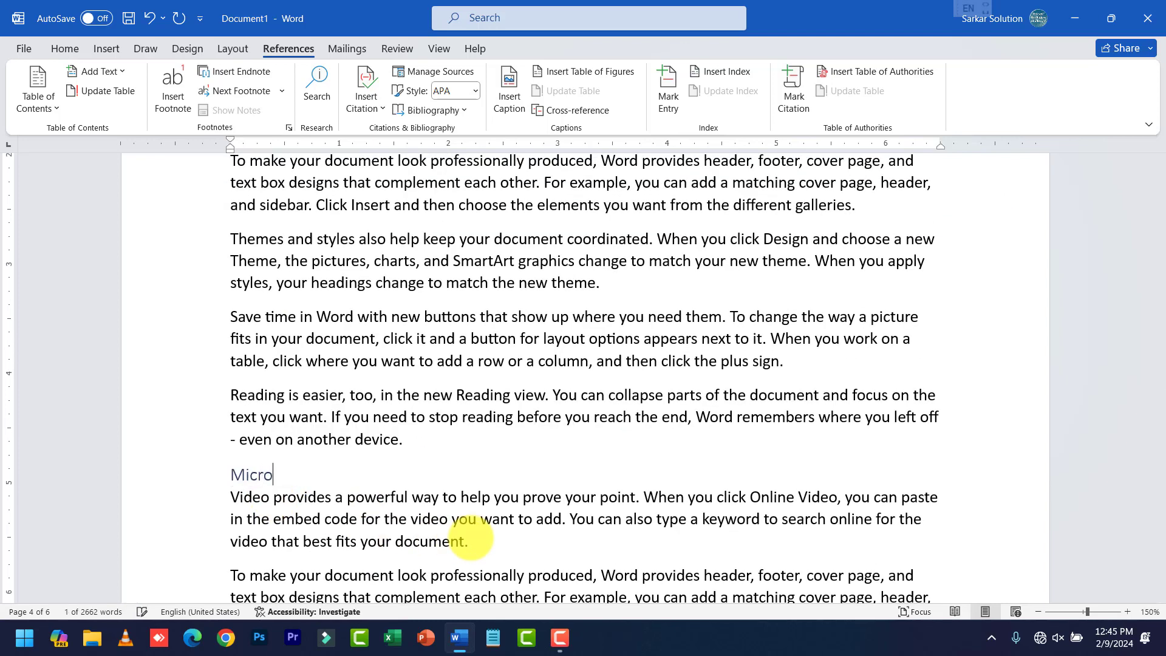
type("phone")
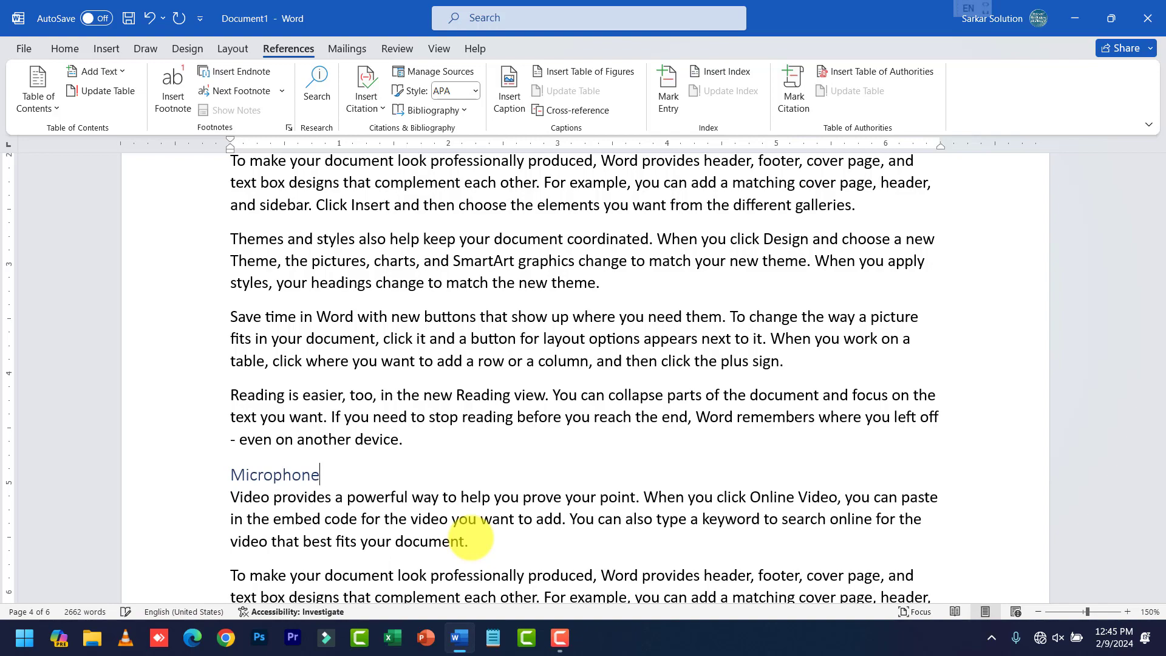
Step: Duplicate the System heading and its paragraphs directly below the original System section
scroll(308, 448, "down", 9)
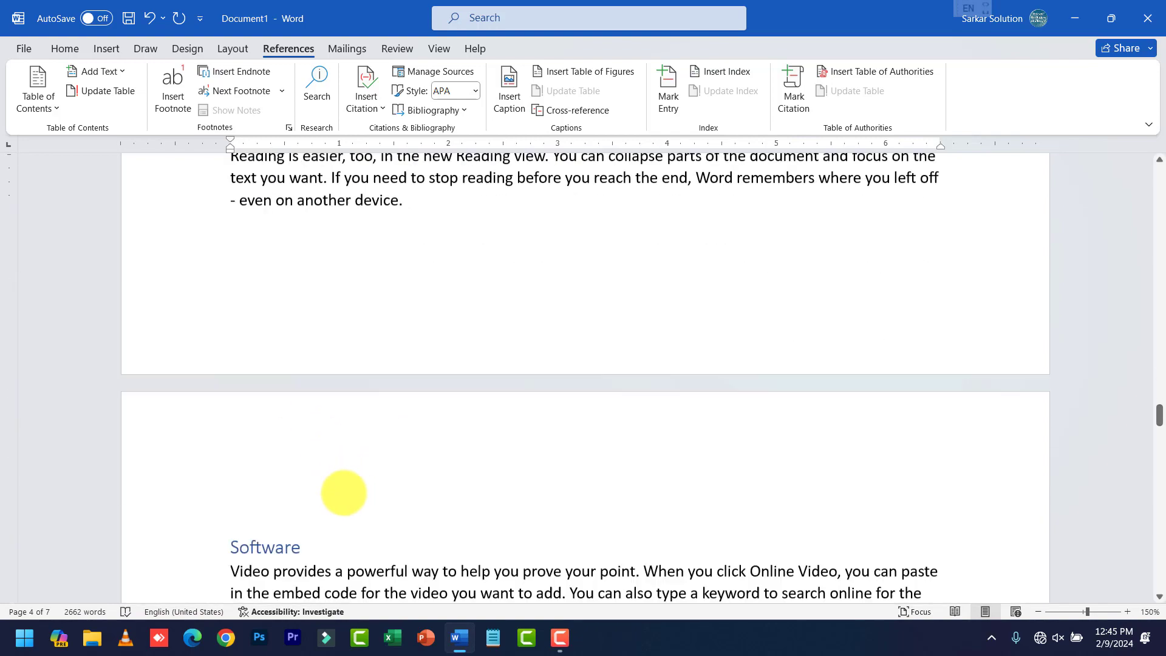
scroll(344, 493, "down", 11)
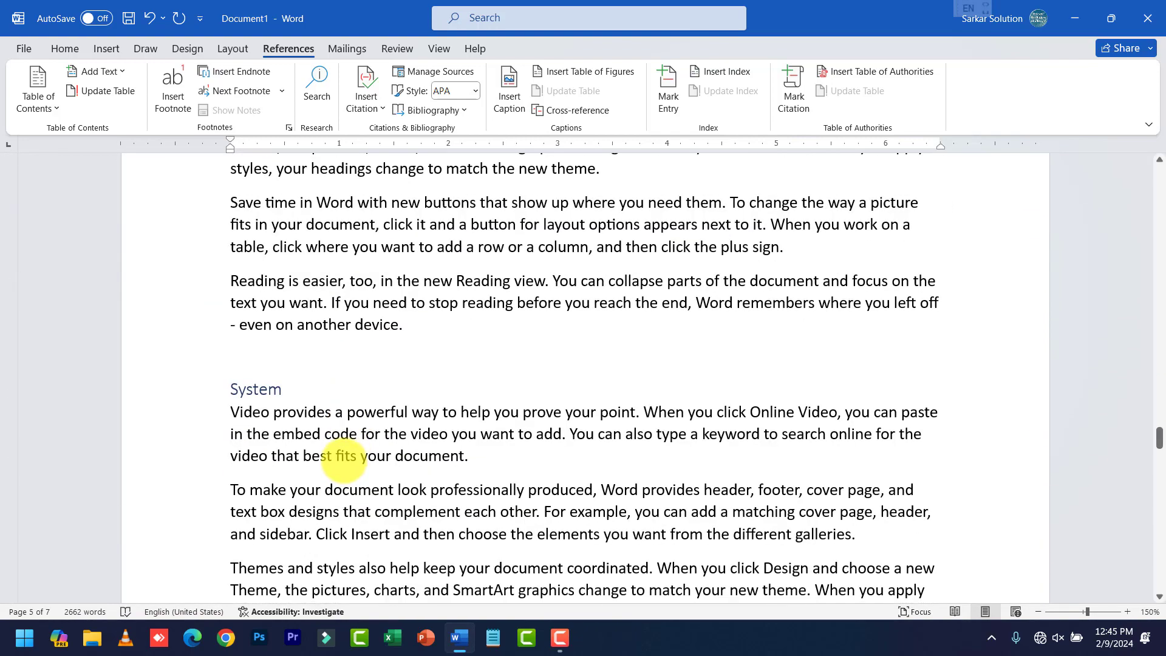
scroll(343, 460, "down", 2)
left_click(221, 280)
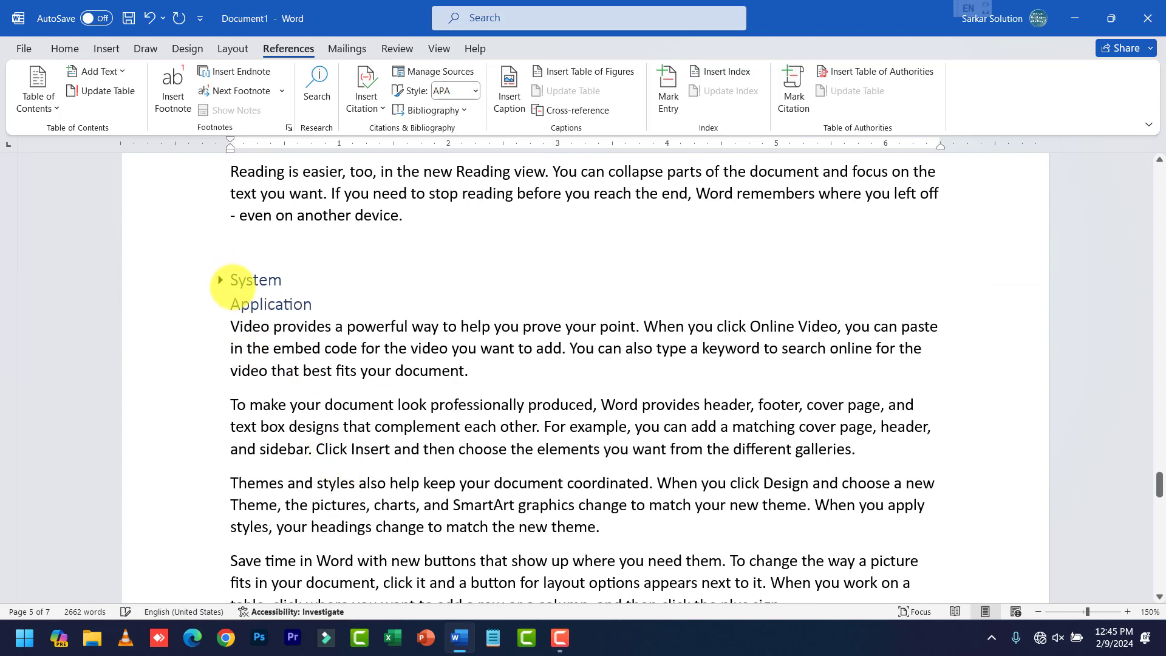
left_click(222, 280)
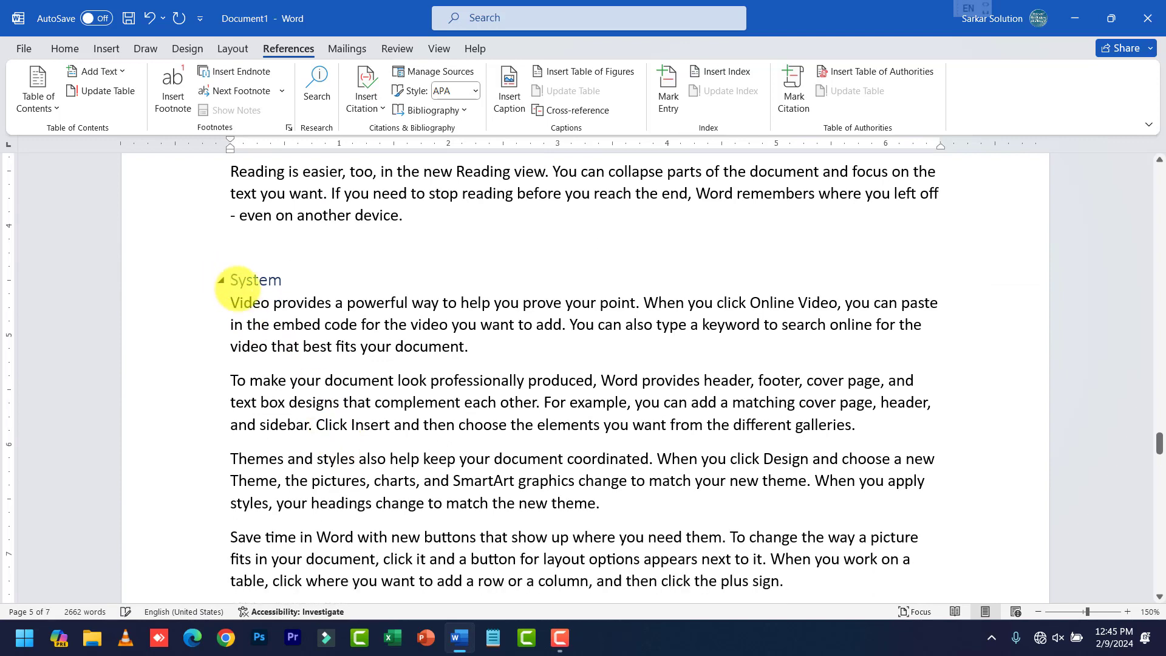
left_click_drag(229, 292, 546, 536)
scroll(599, 481, "down", 2)
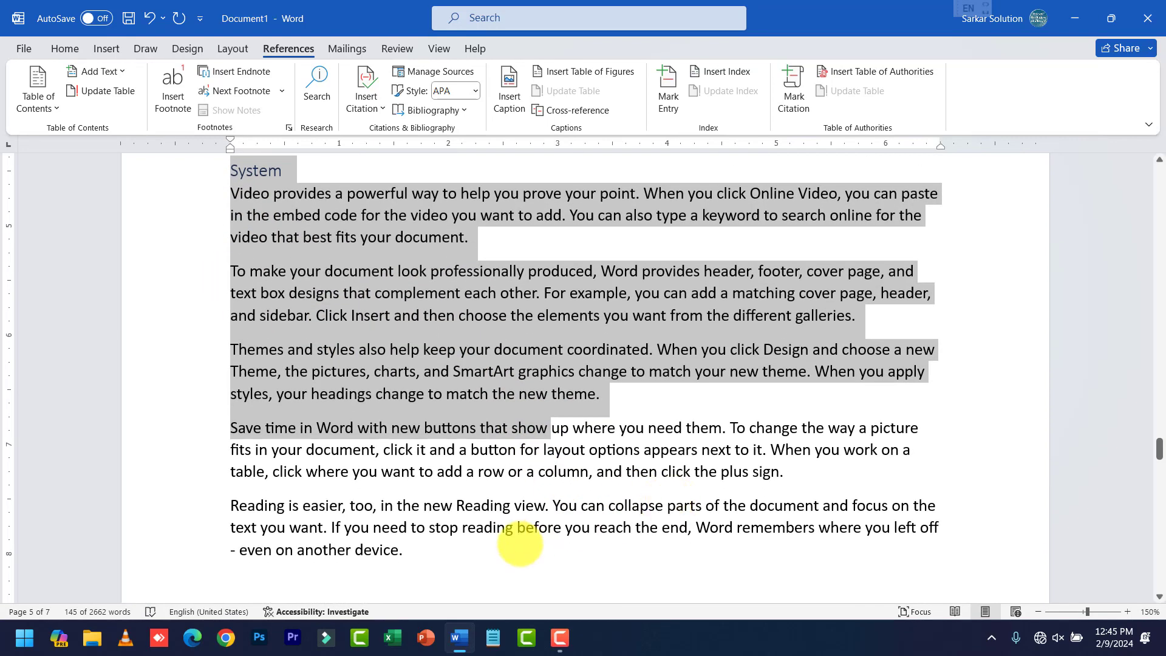
left_click_drag(452, 568, 447, 557)
key("ctrl+c")
left_click(443, 555)
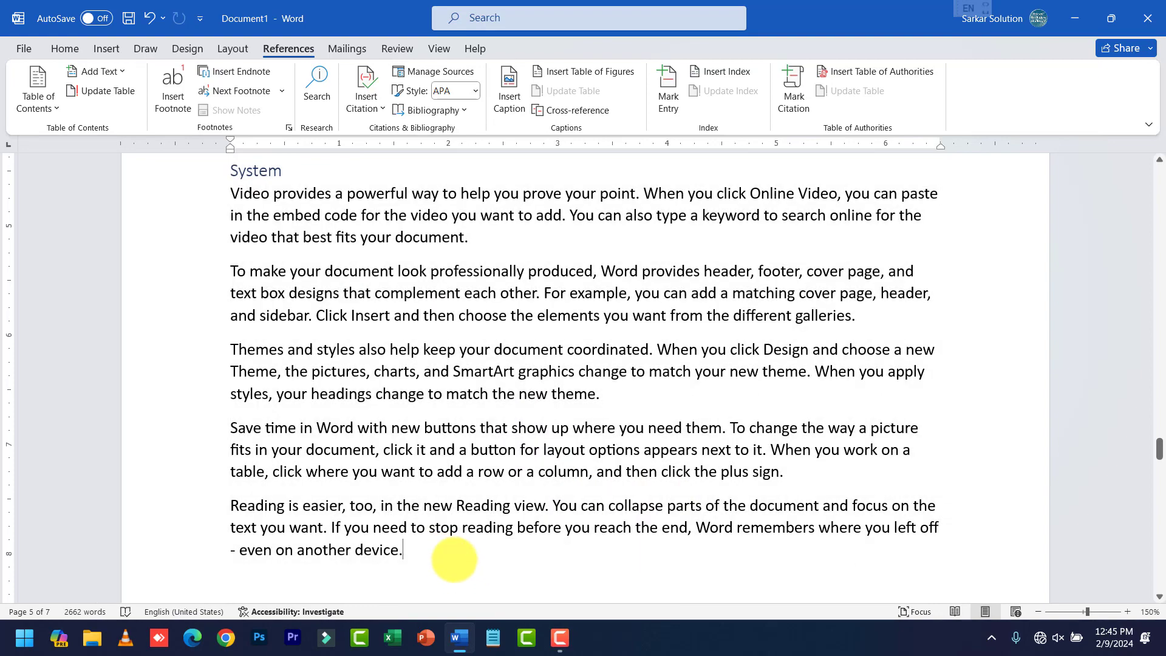
key("ctrl+v")
Step: Rename the heading of the duplicated System section to "Operating System"
scroll(383, 472, "up", 7)
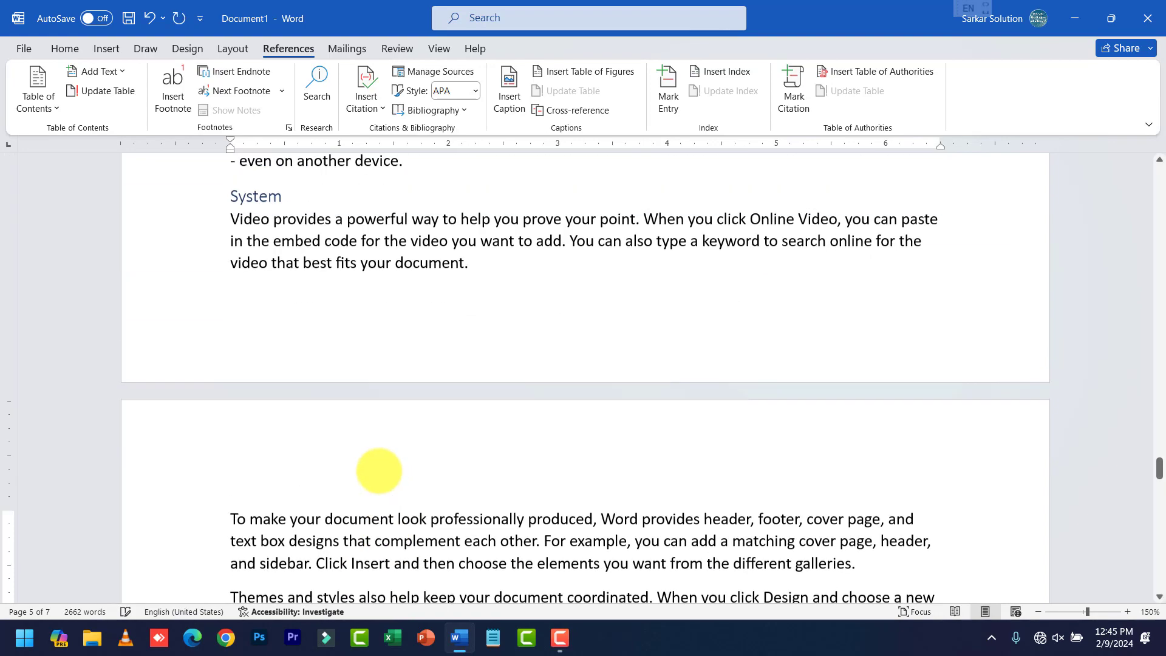
double_click(246, 416)
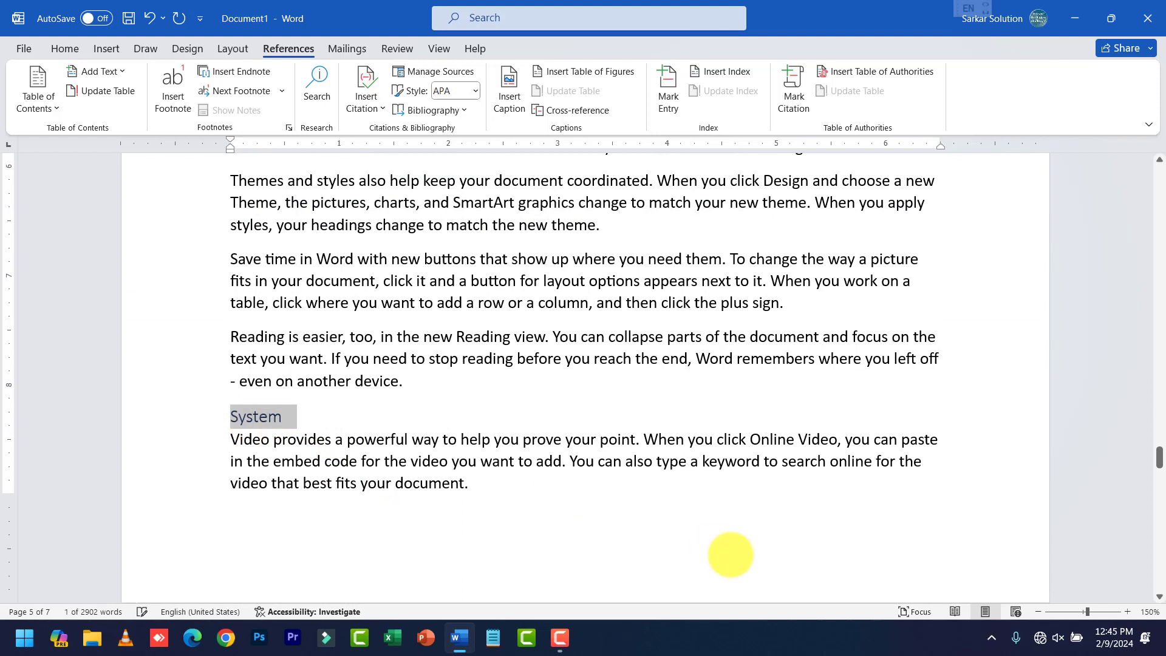
type("Wi")
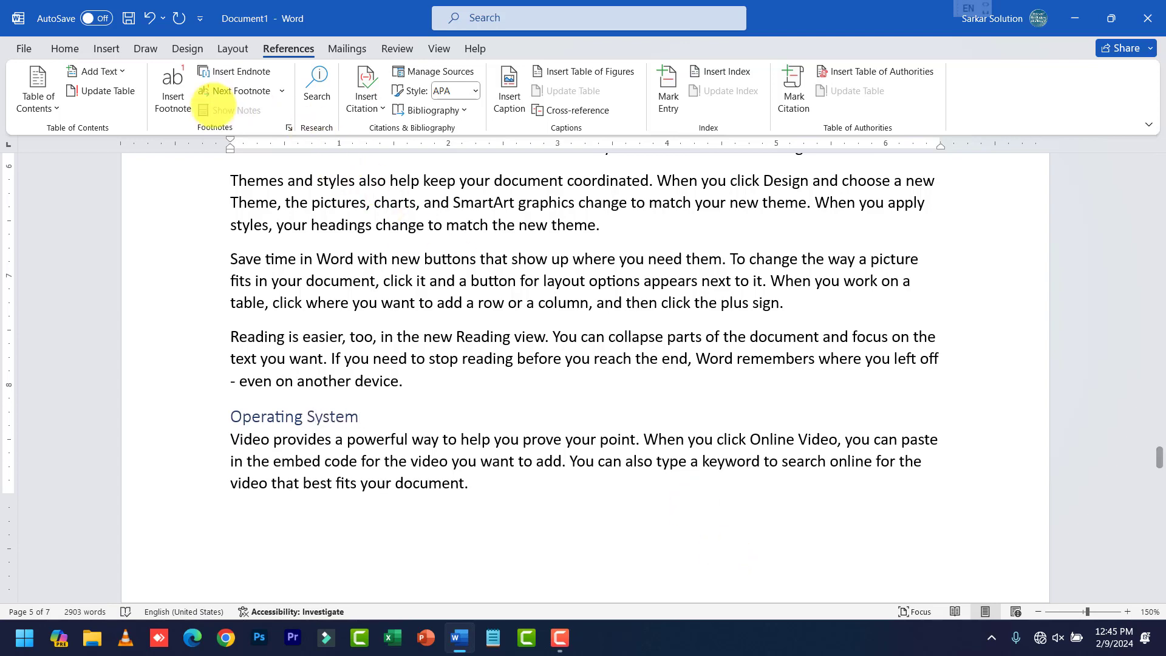
Step: Apply the Heading 4 style to the "Operating System" heading
left_click(65, 48)
scroll(333, 386, "up", 5)
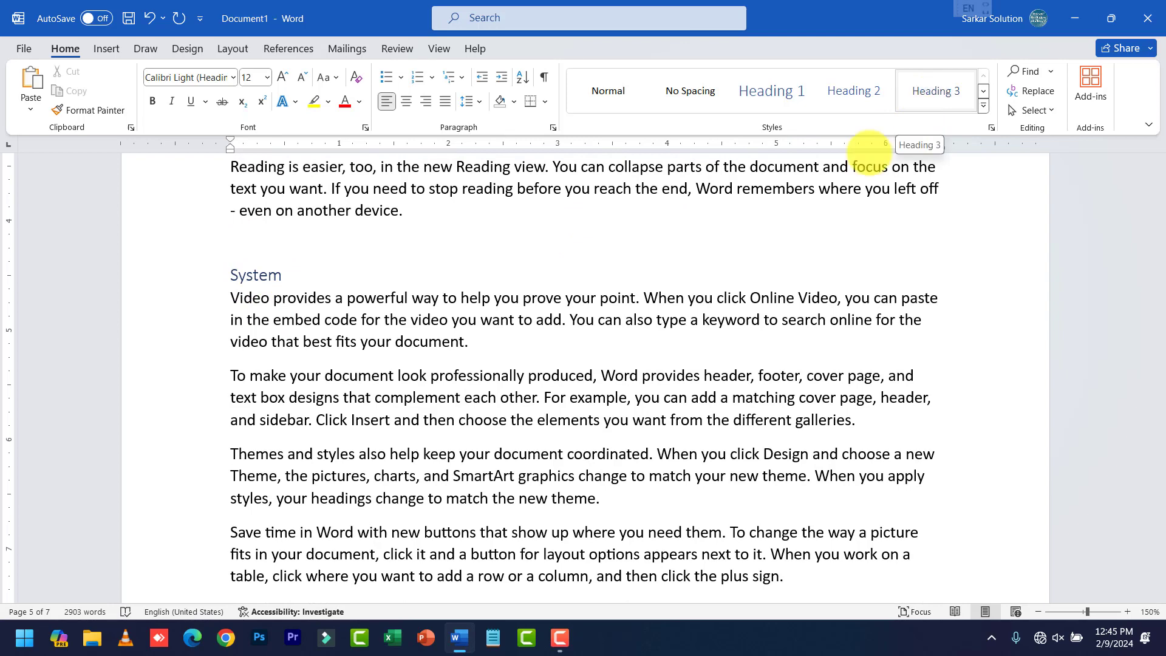
scroll(570, 441, "down", 4)
scroll(545, 434, "down", 1)
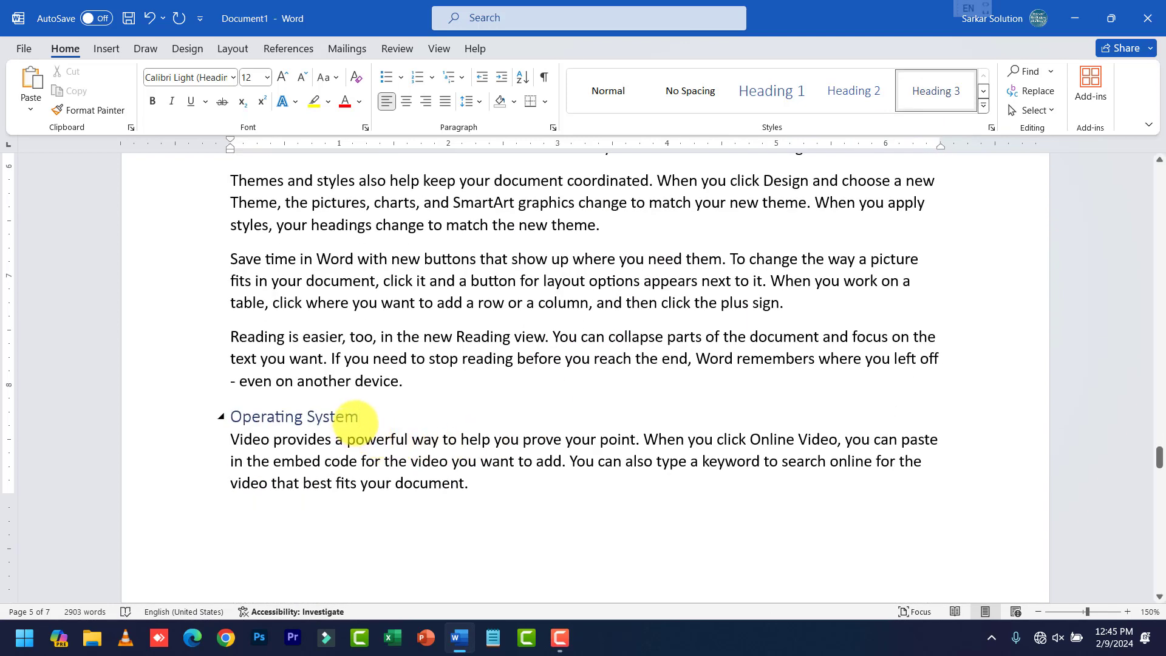
left_click(358, 418)
left_click(983, 105)
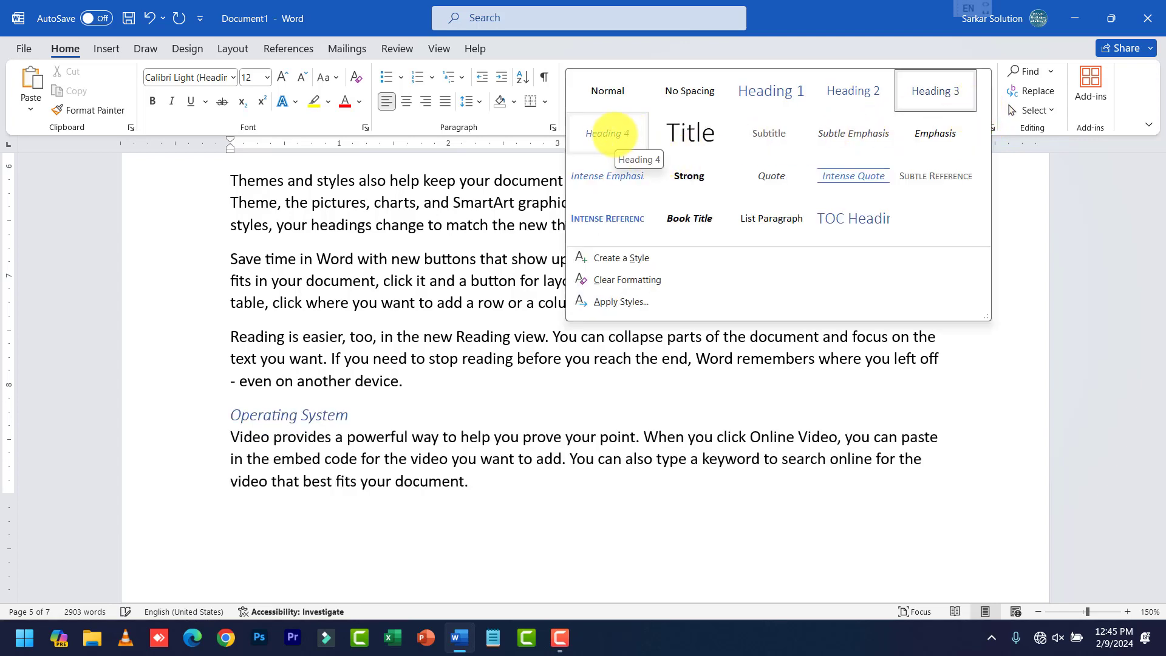
left_click(612, 133)
left_click(854, 398)
Step: Update the entire table of contents at the start of the document so it includes the newly added headings
scroll(854, 398, "up", 1)
scroll(854, 398, "up", 10)
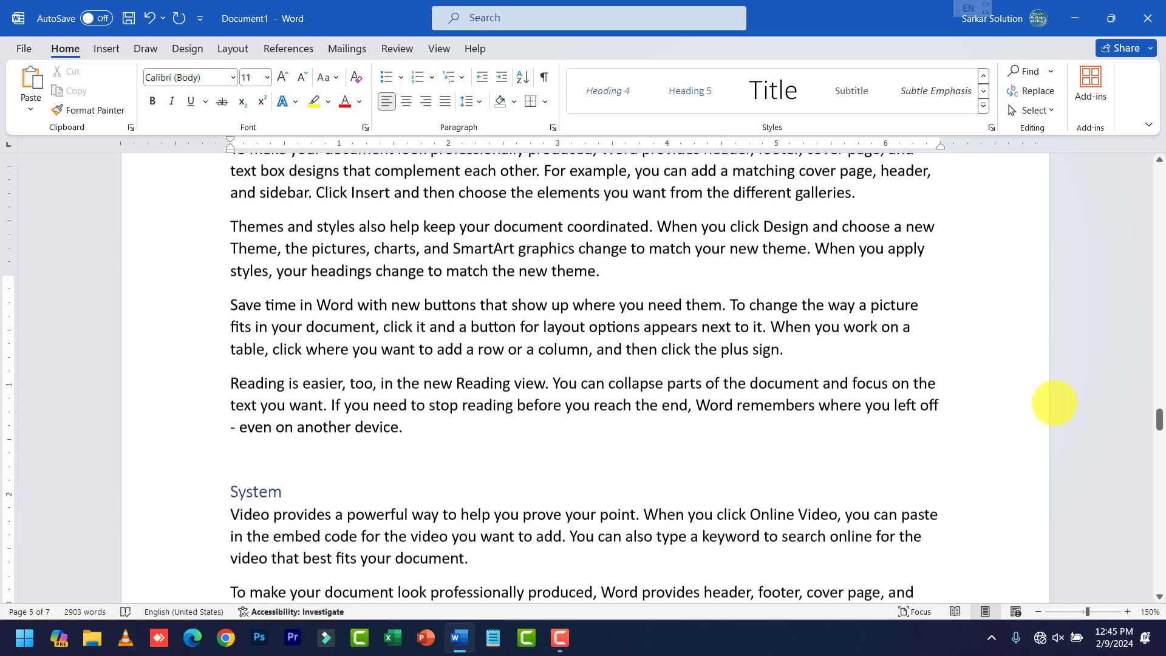
left_click_drag(1158, 419, 1158, 159)
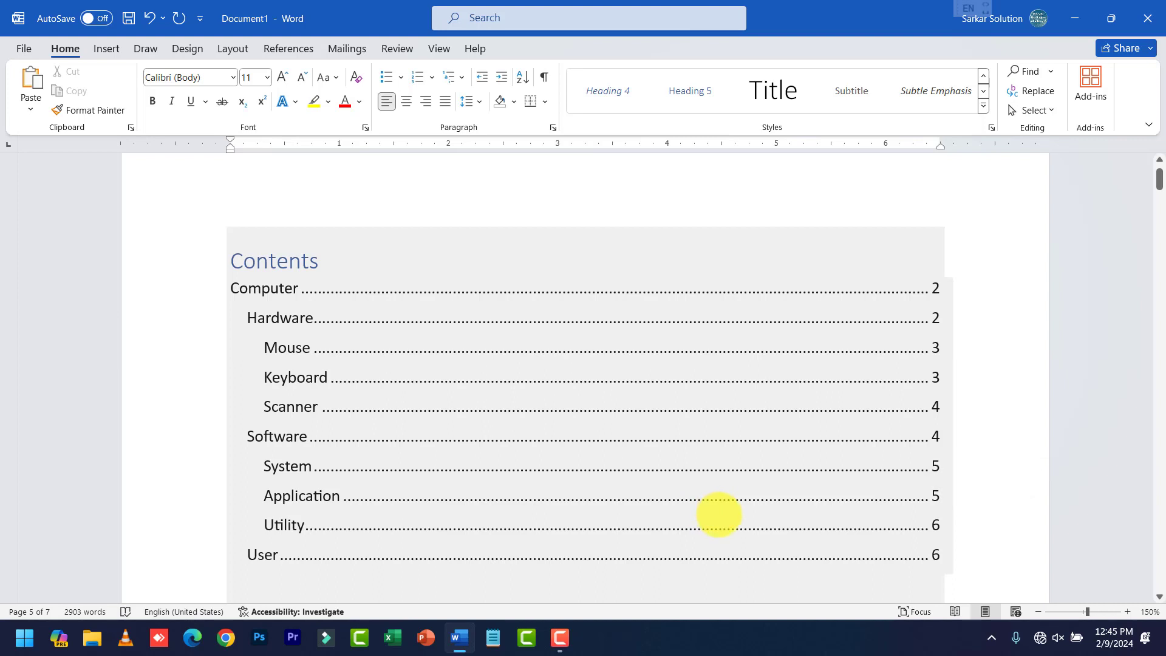
left_click(301, 317)
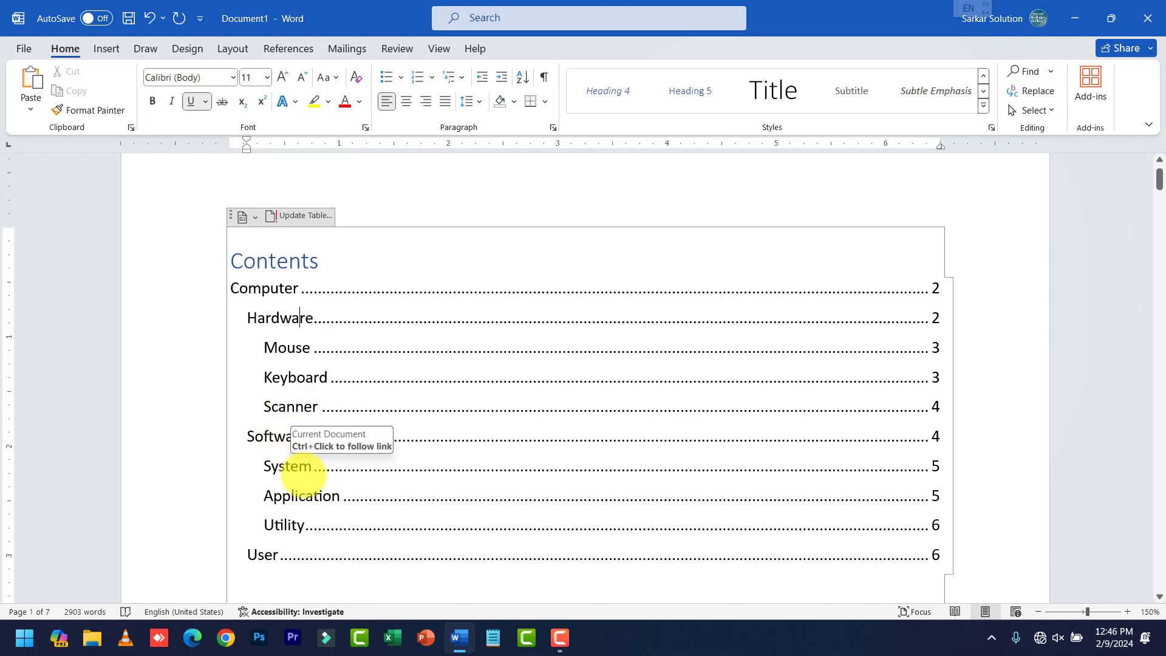
scroll(302, 479, "up", 1)
scroll(306, 430, "down", 1)
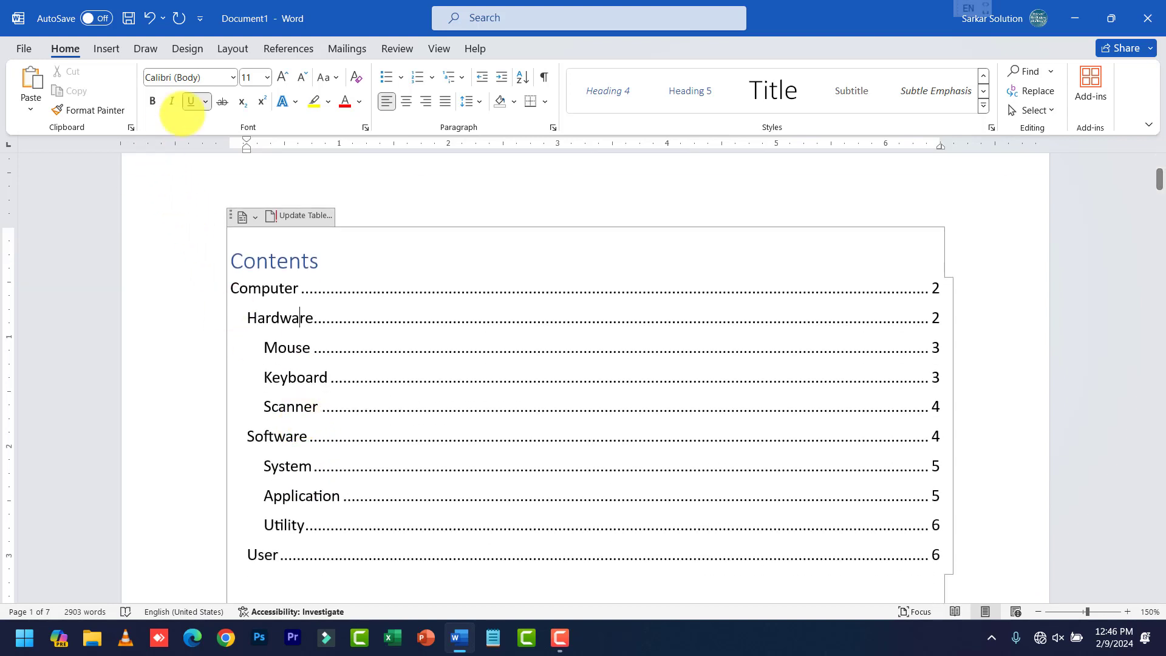
left_click(289, 49)
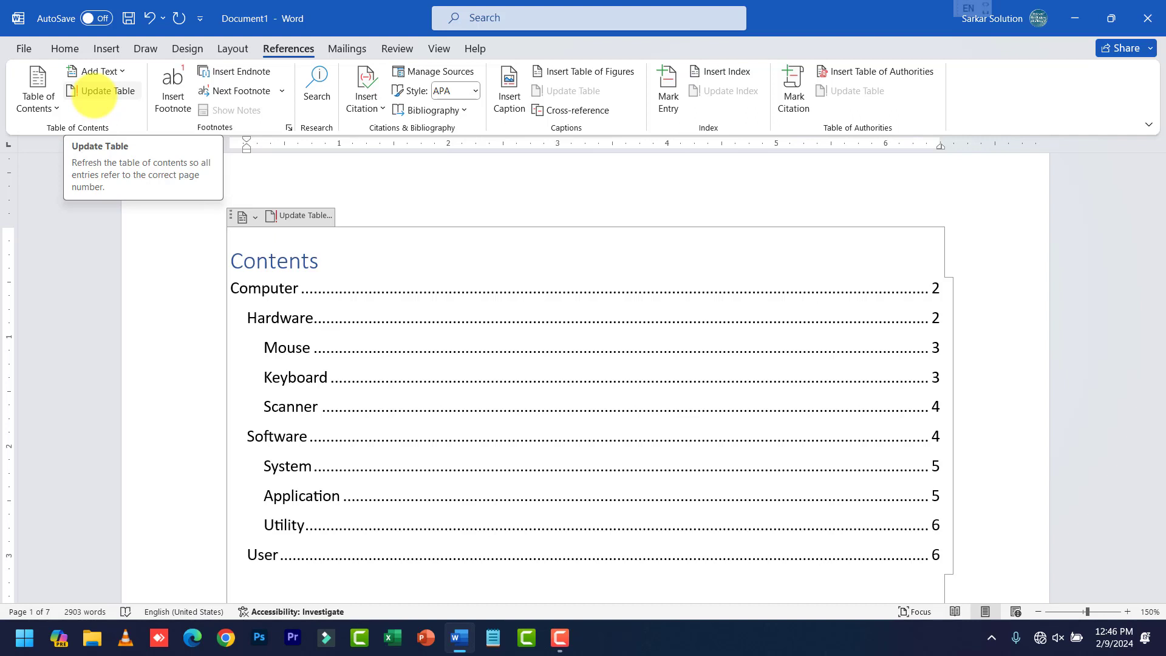
left_click(94, 91)
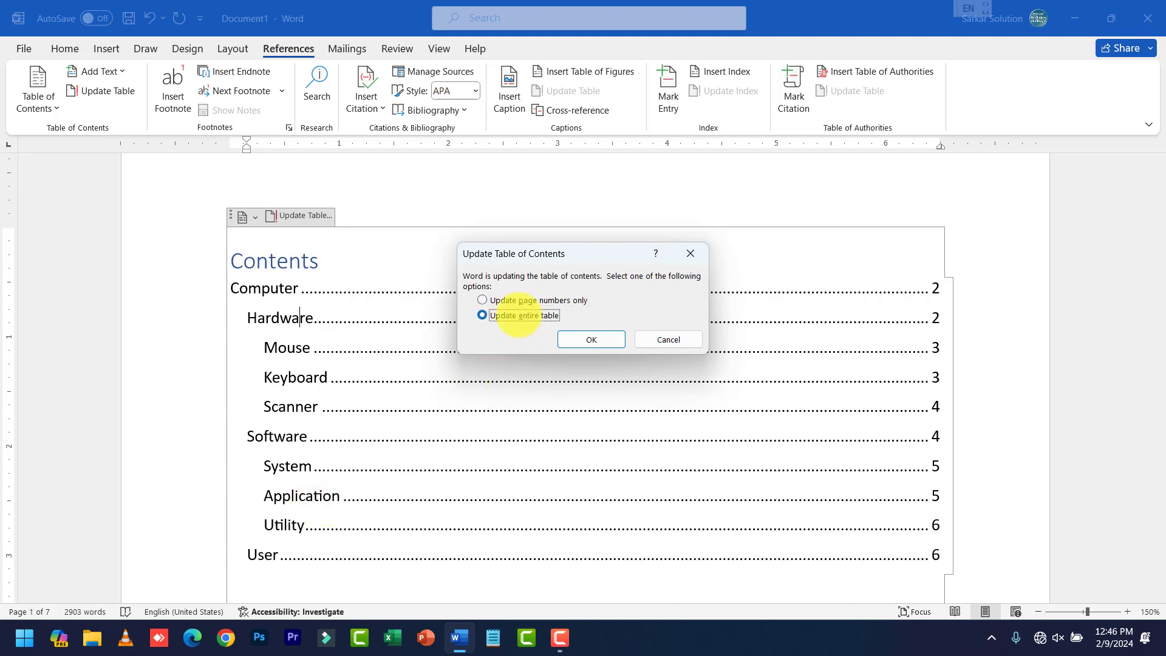
left_click(512, 315)
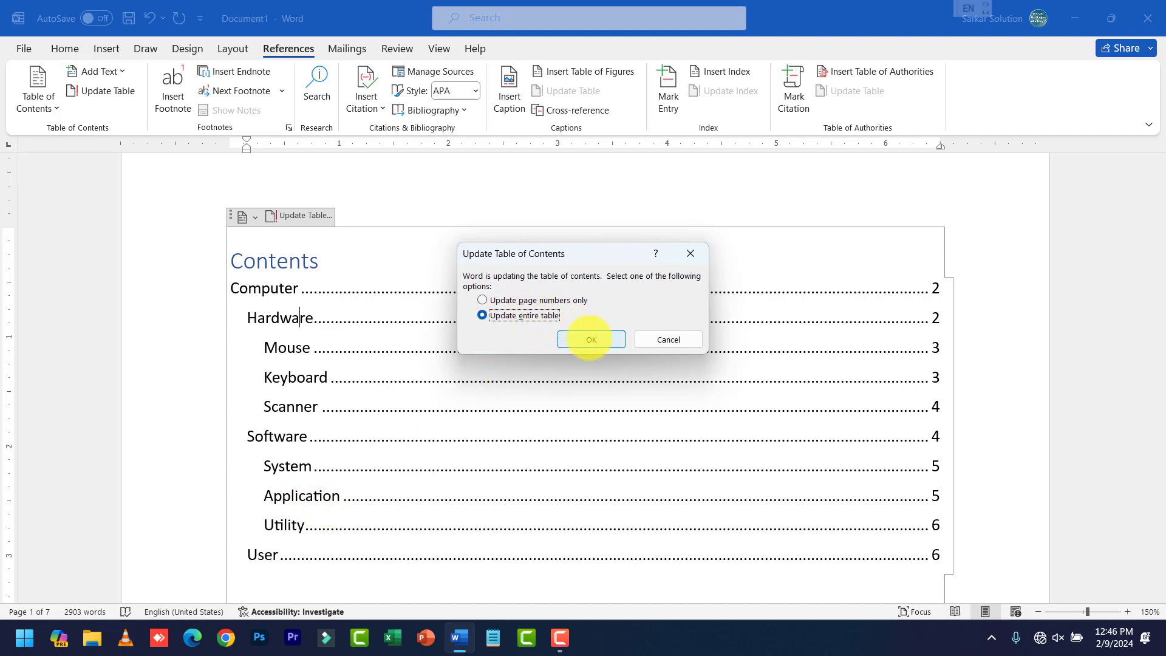
left_click(592, 339)
left_click(396, 446)
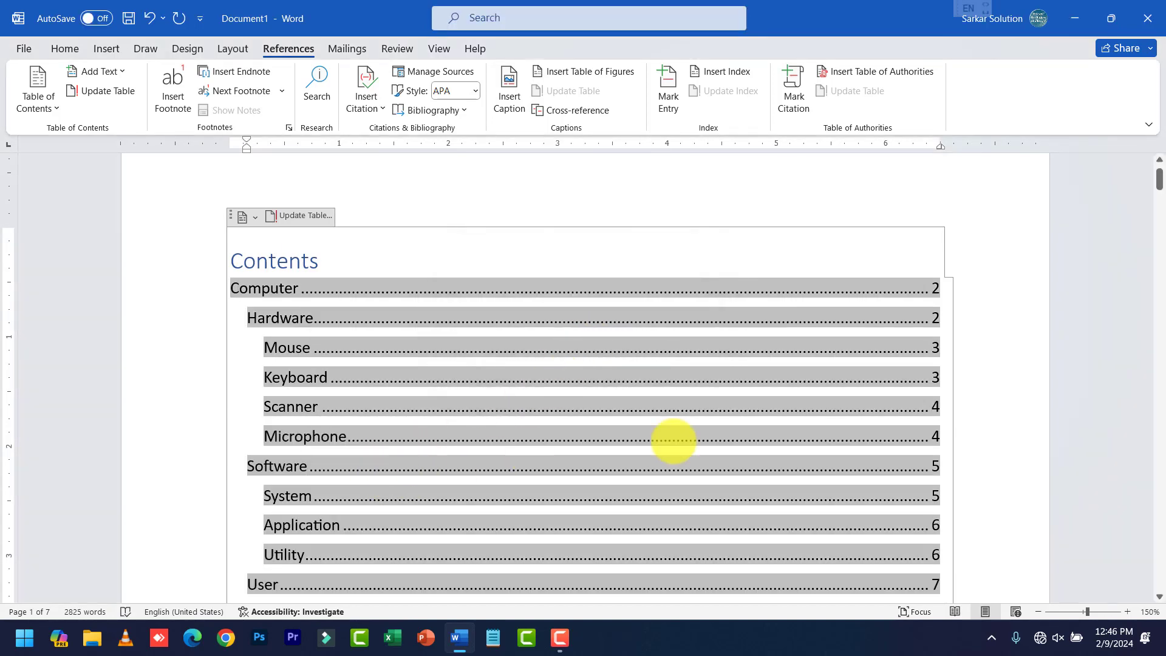
Step: Customize the table of contents to show 4 heading levels and replace the existing table
left_click(301, 258)
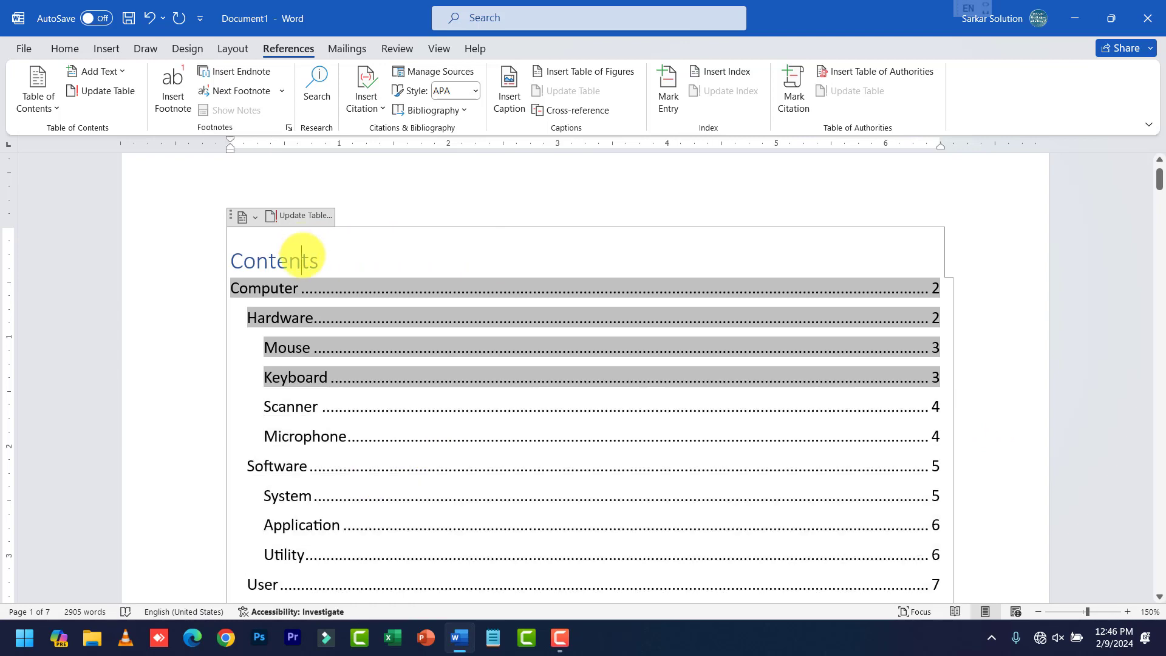
scroll(253, 249, "down", 3)
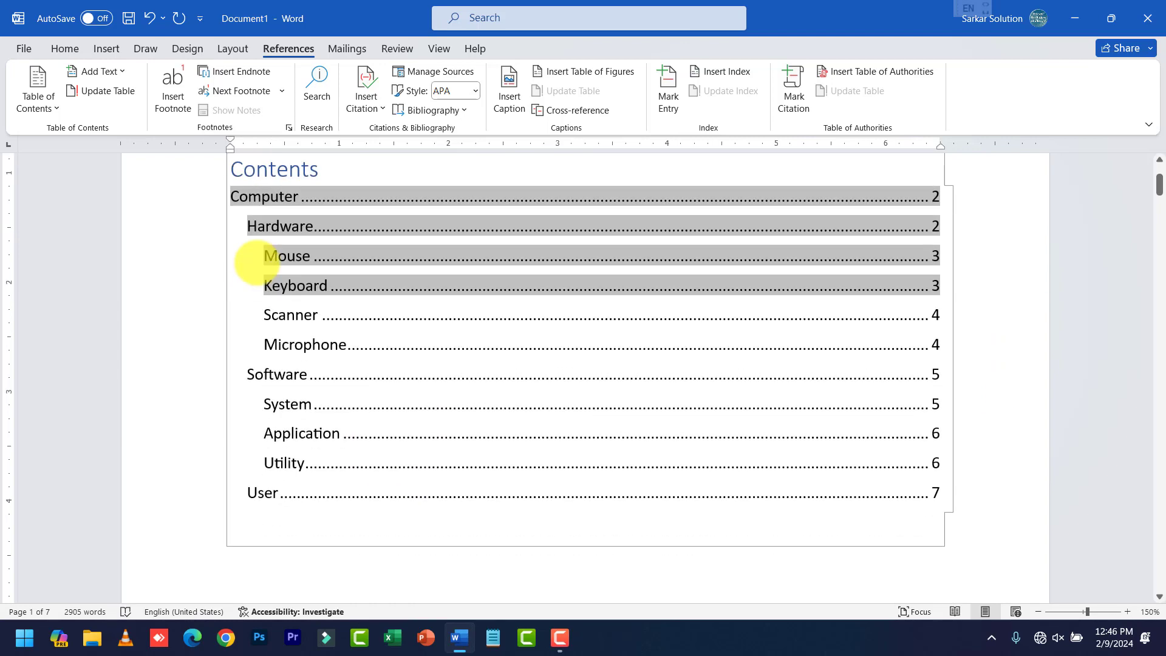
scroll(288, 333, "up", 2)
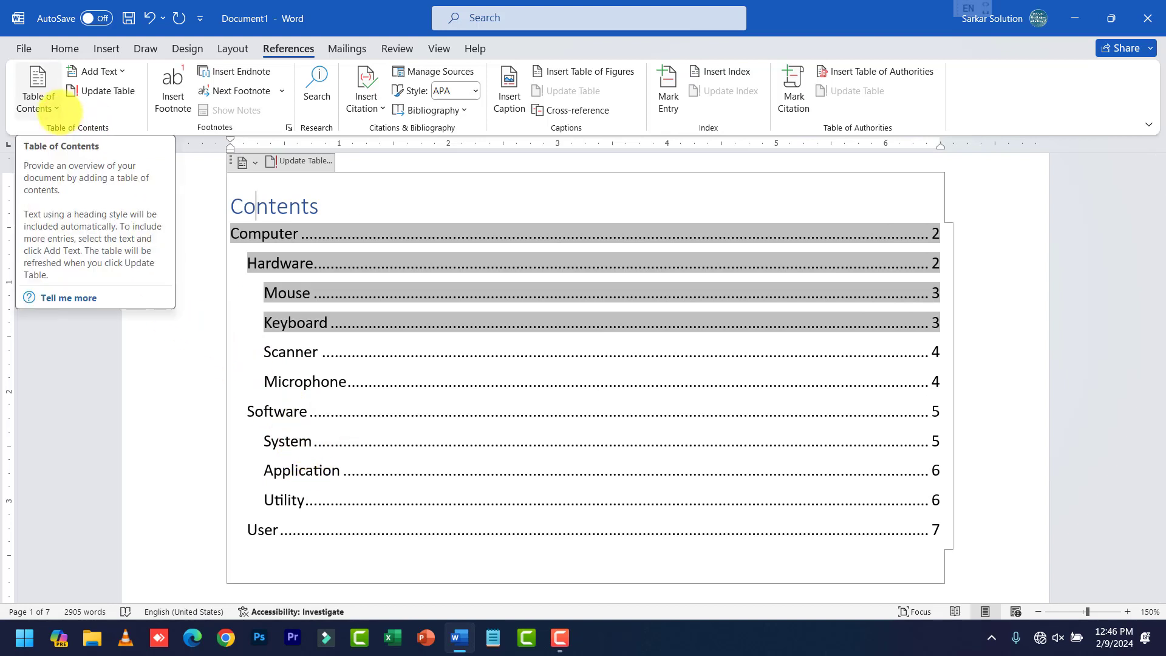
left_click(40, 103)
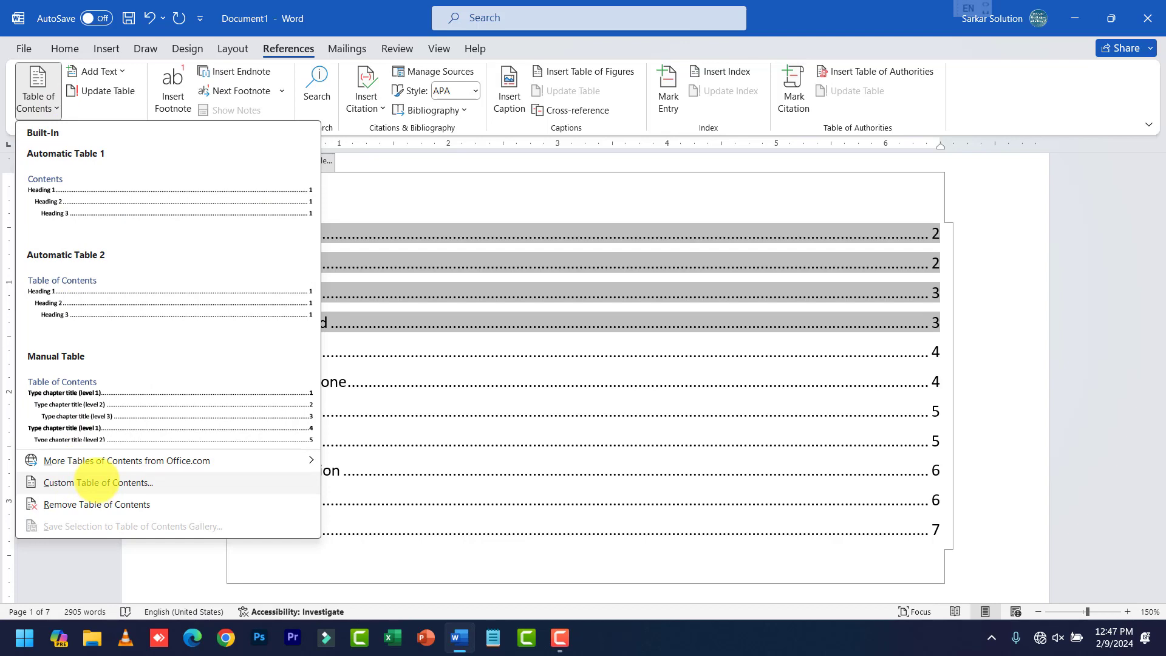
left_click(98, 482)
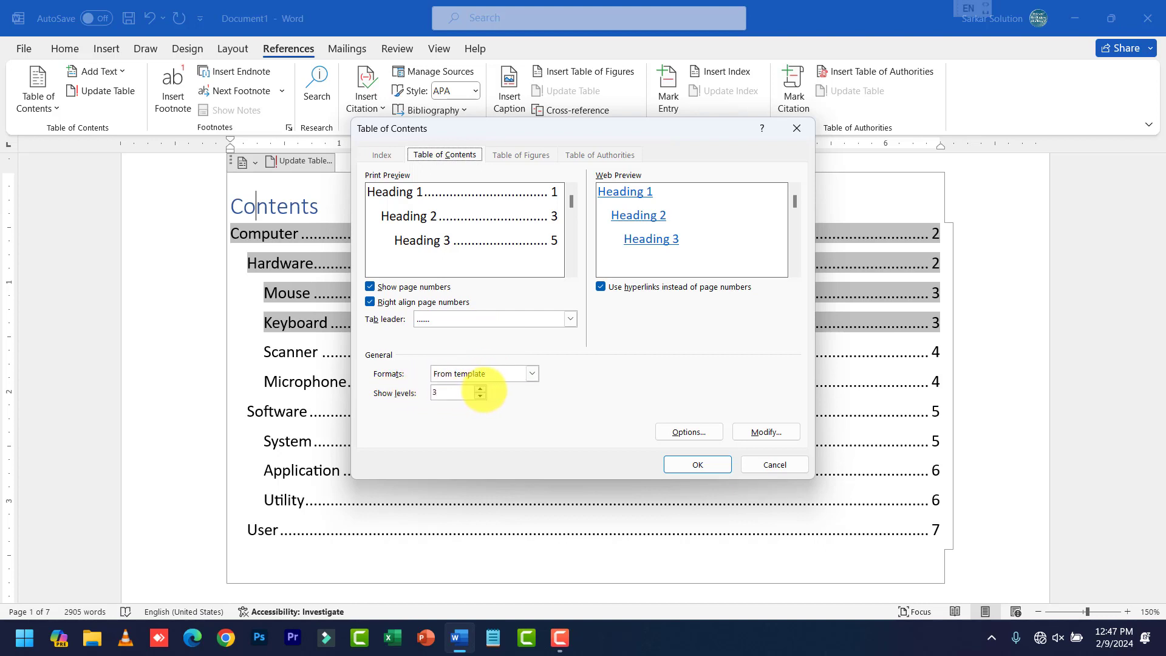
left_click(480, 389)
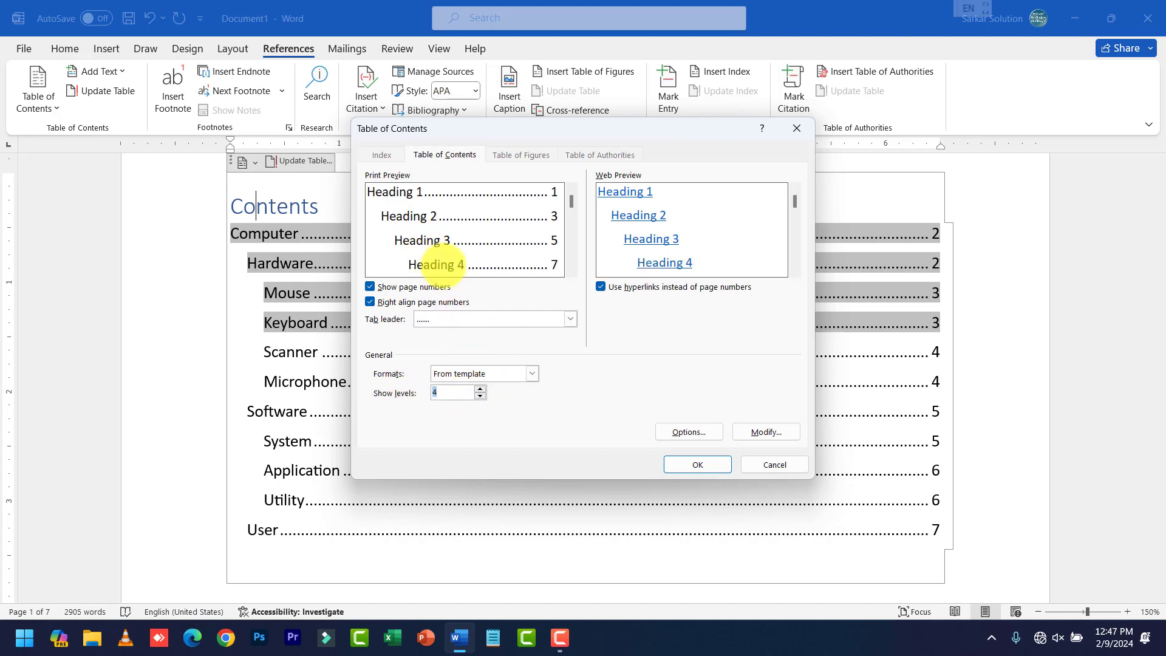
left_click(697, 464)
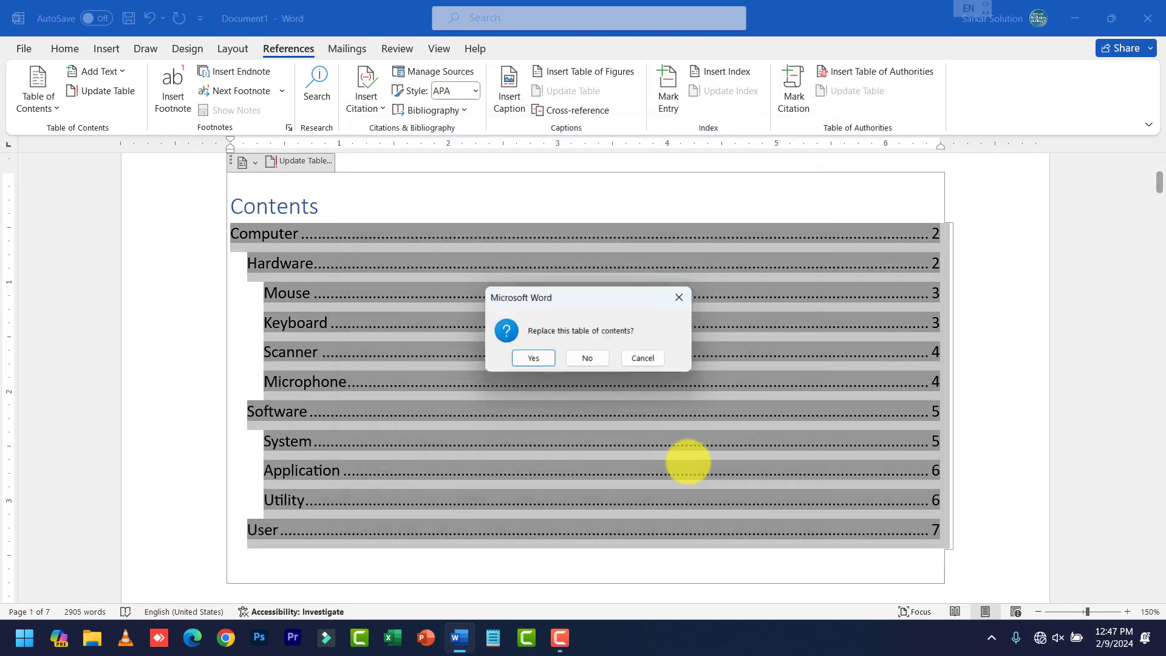
left_click(533, 359)
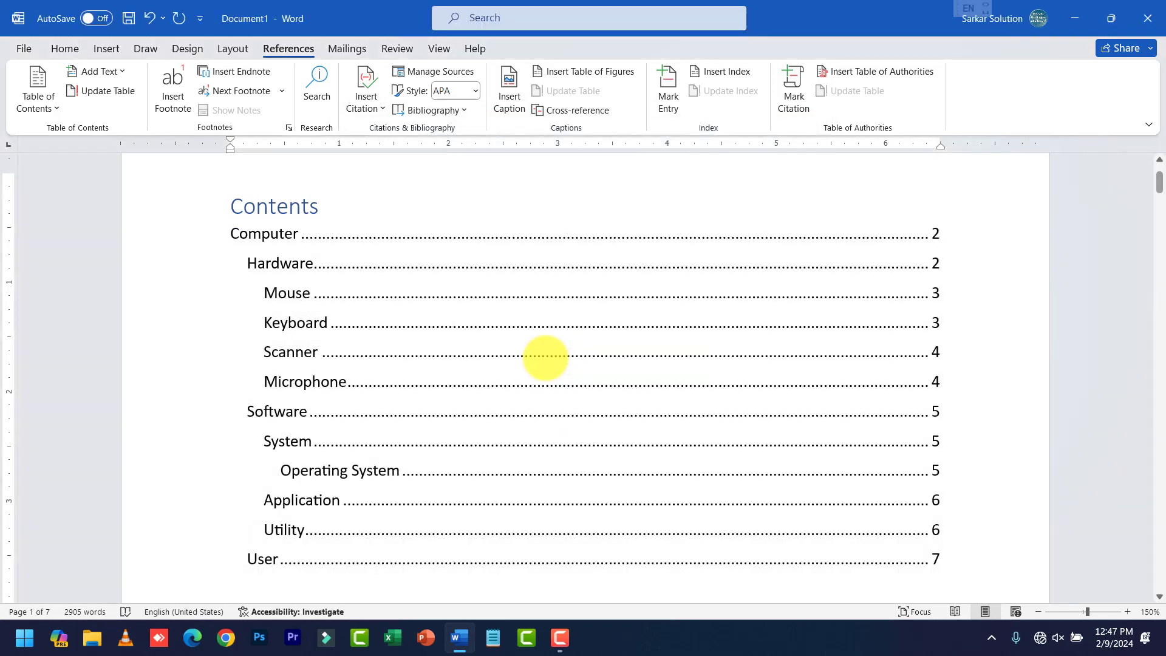
left_click(403, 497)
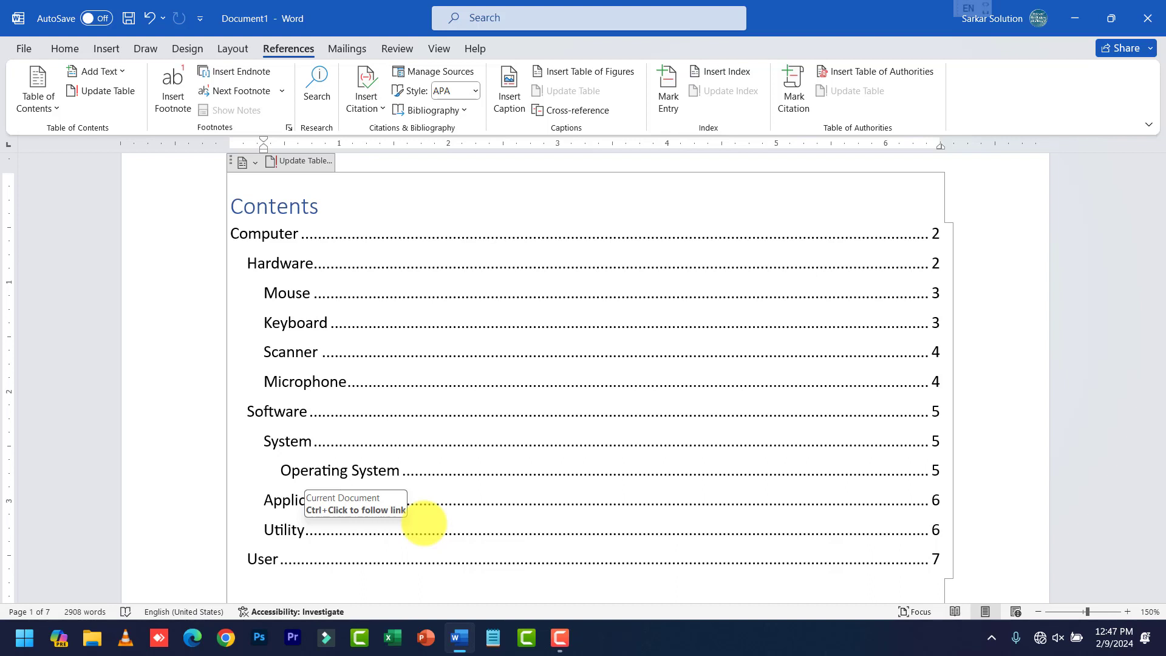
left_click(344, 500)
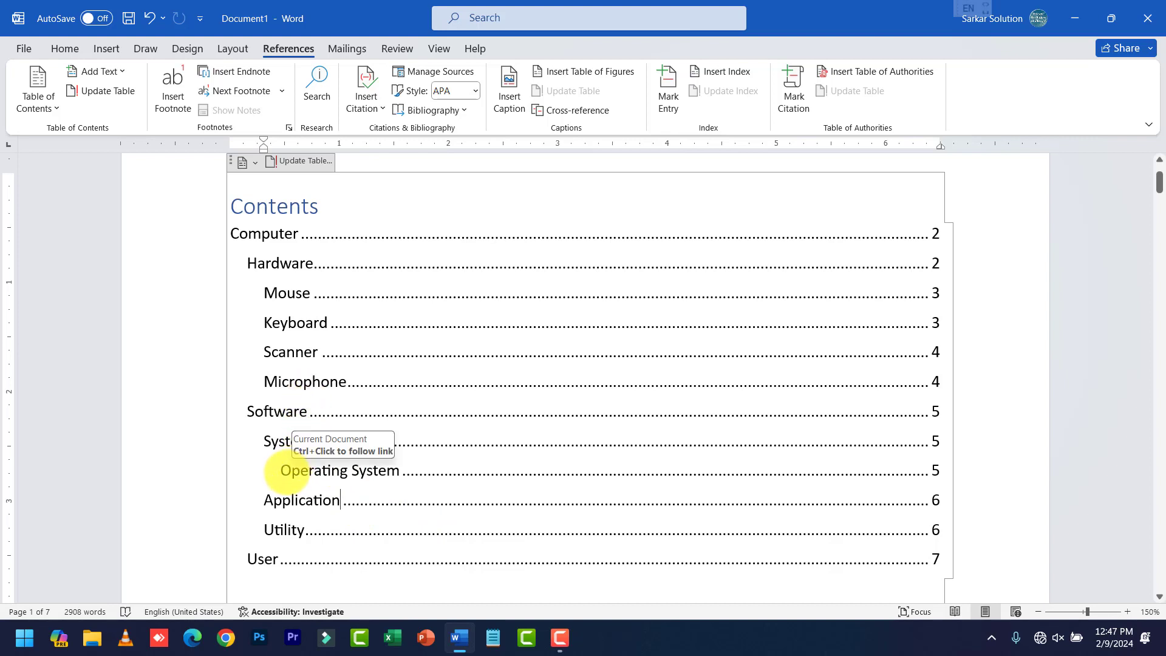
left_click_drag(291, 474, 400, 471)
left_click(385, 472)
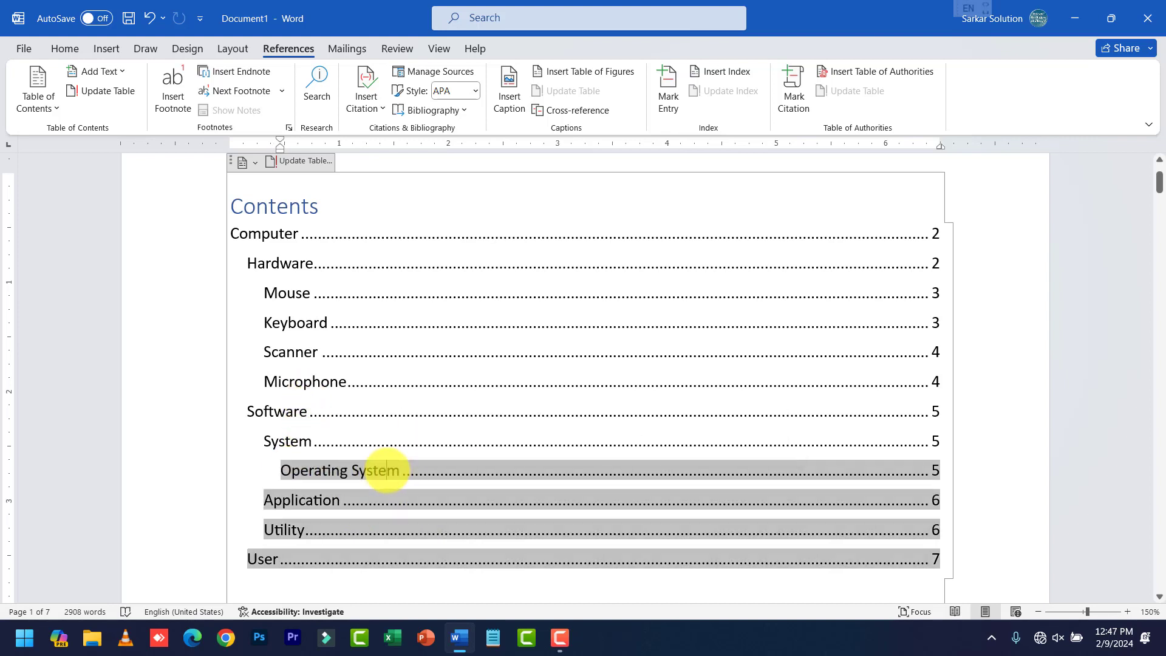
Step: Set the table of contents back to showing 3 heading levels and replace the existing table
left_click(347, 413)
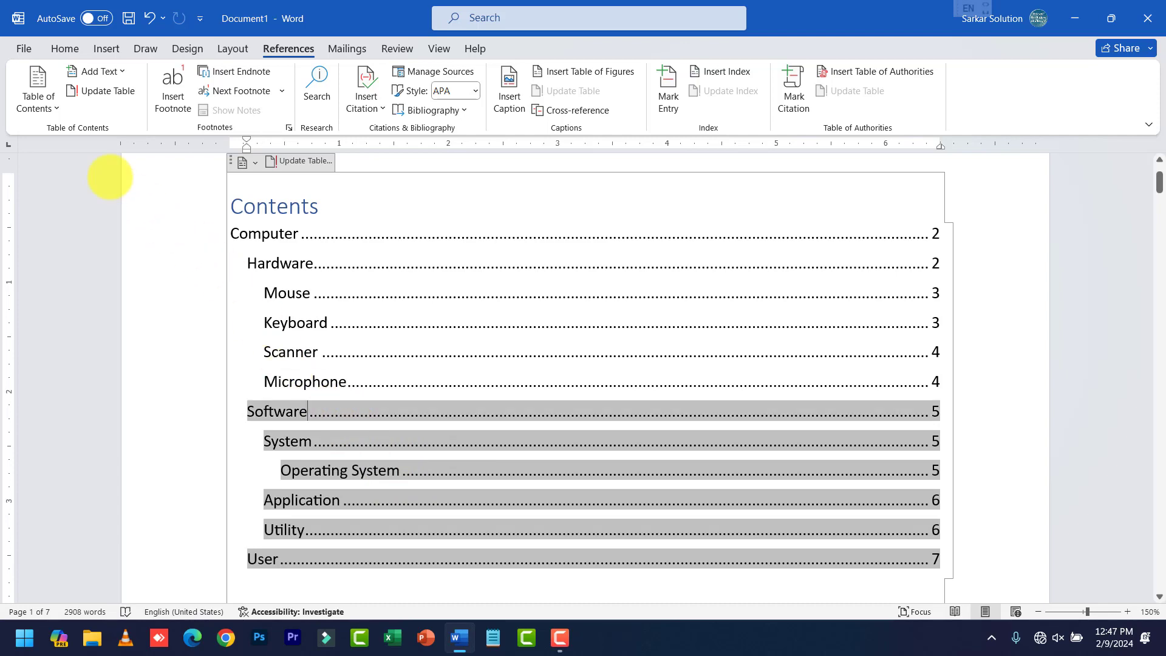
left_click(56, 109)
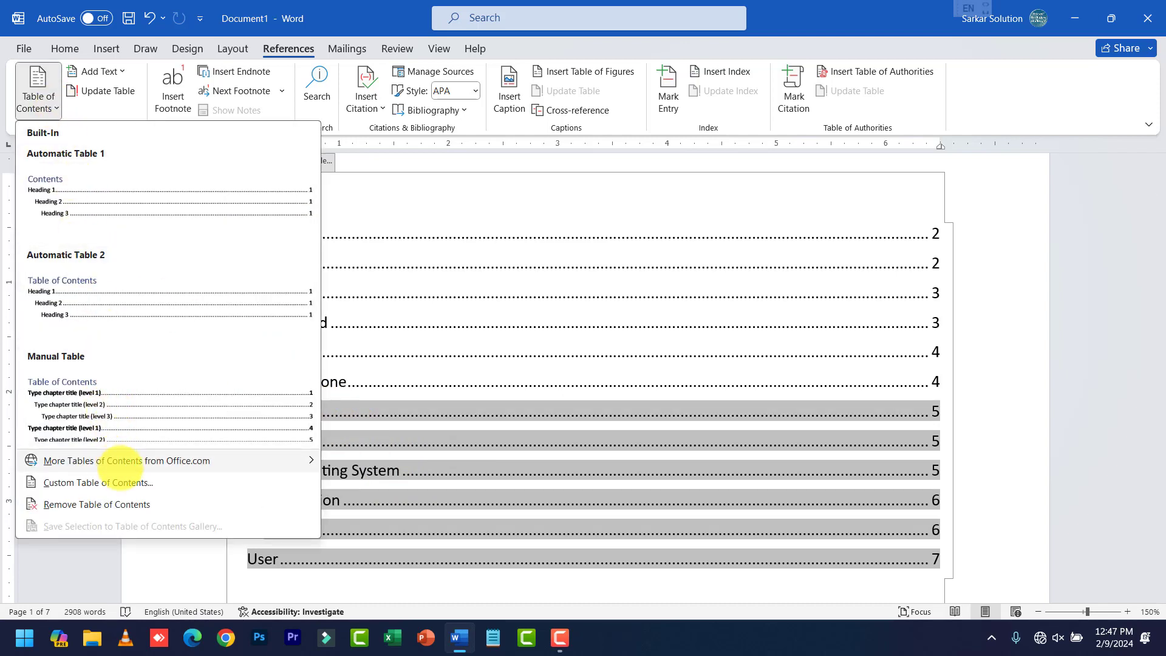
left_click(125, 483)
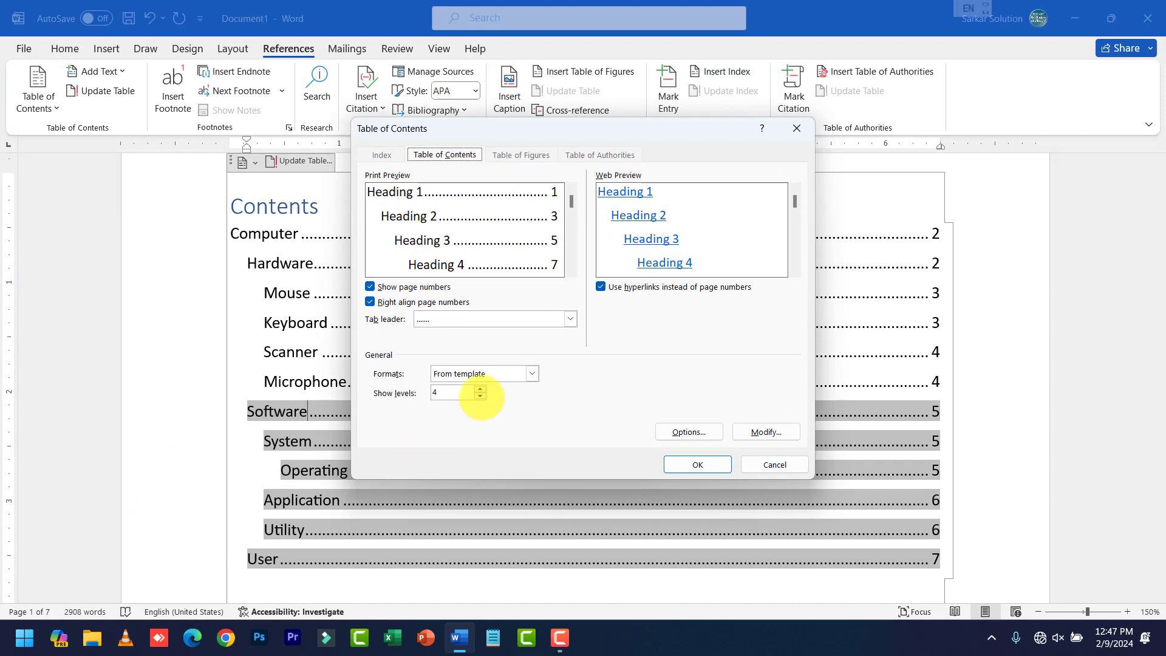
left_click(480, 395)
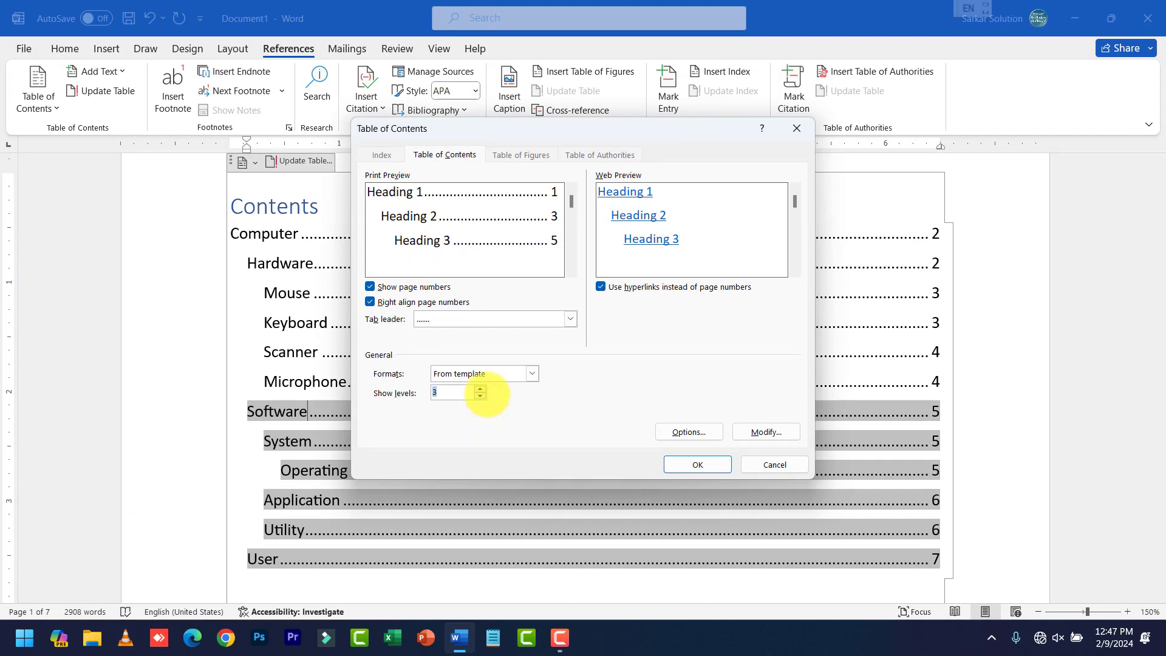
left_click(696, 464)
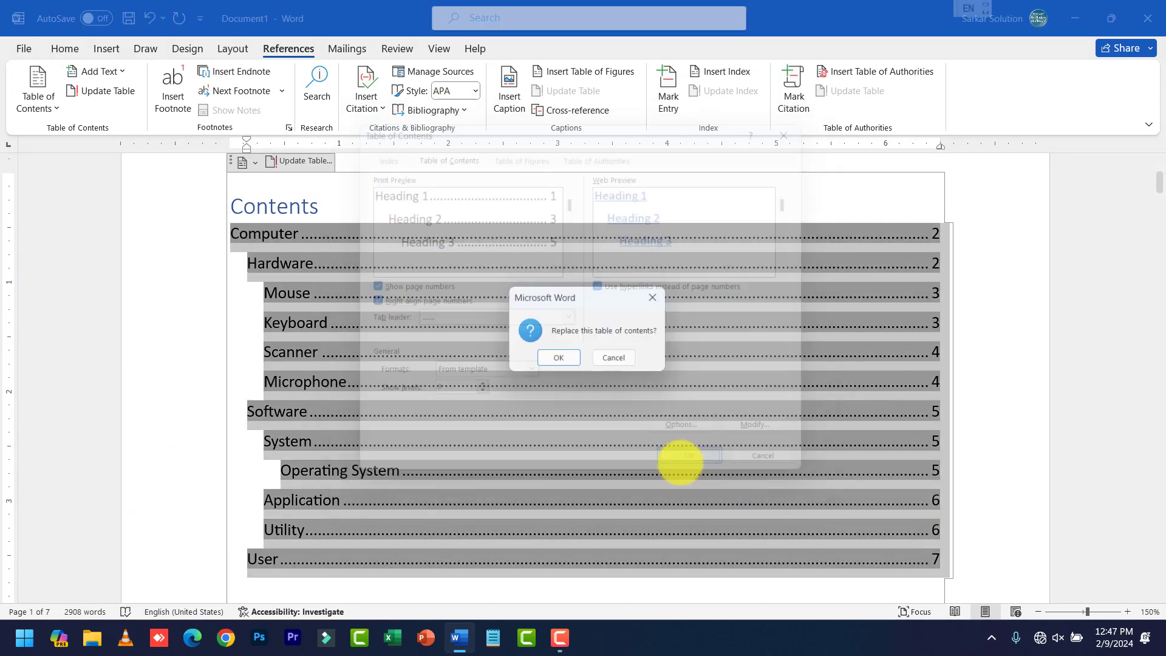
left_click(557, 359)
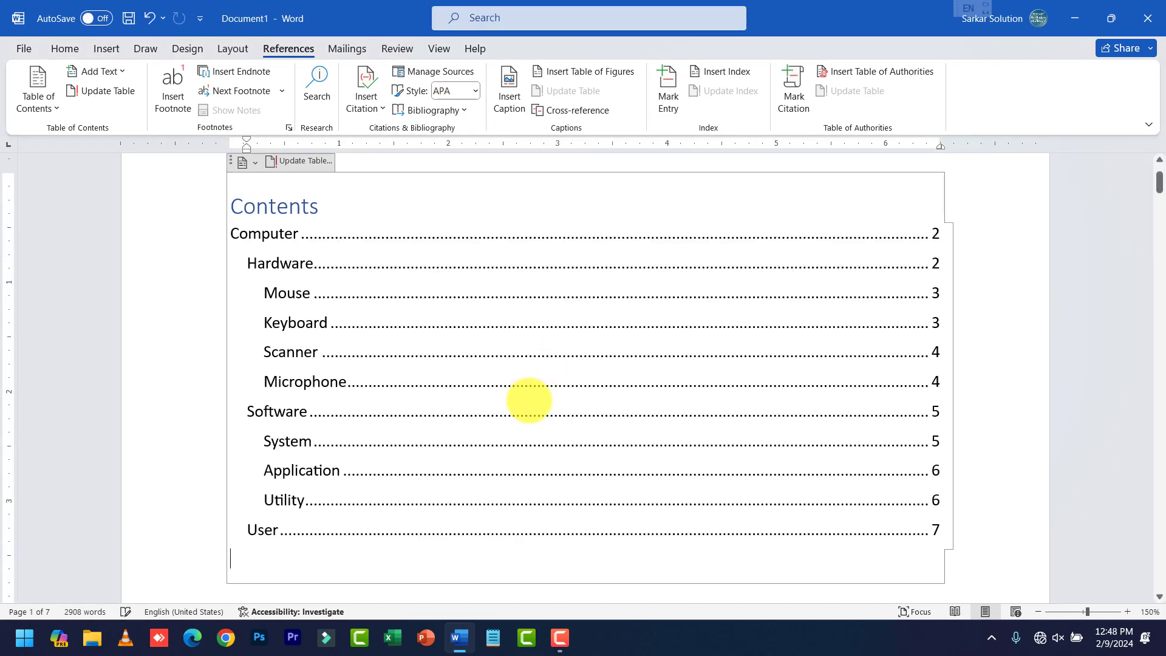
Step: Look over the table of contents and the Computer section that follows it
scroll(401, 413, "up", 1)
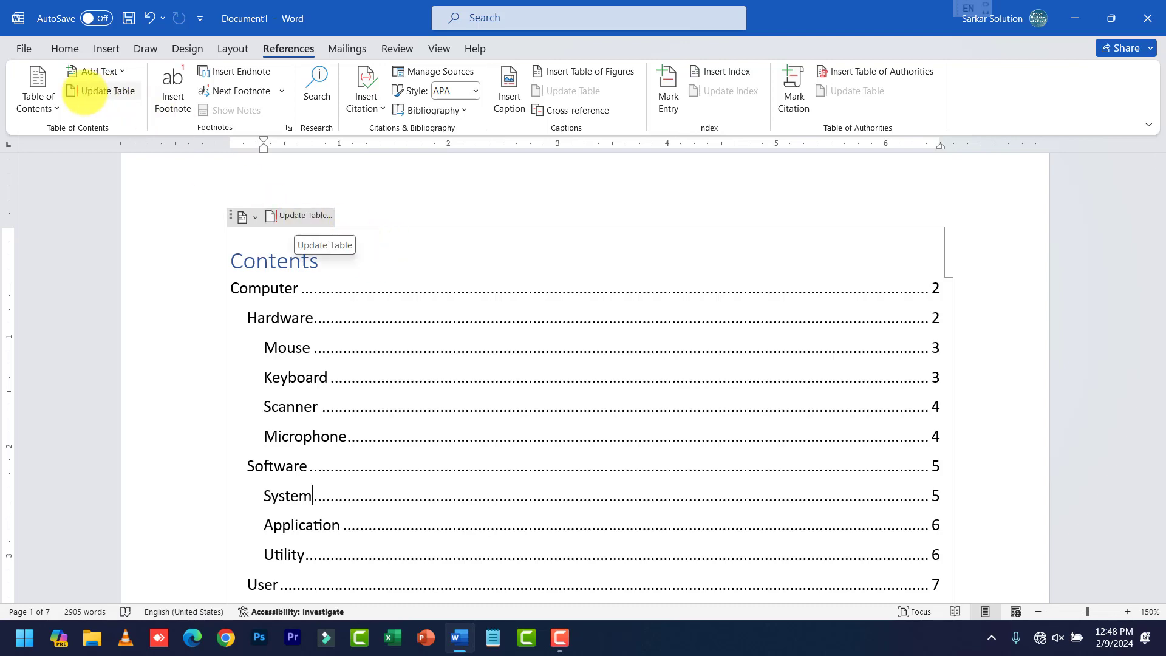
scroll(593, 344, "down", 10)
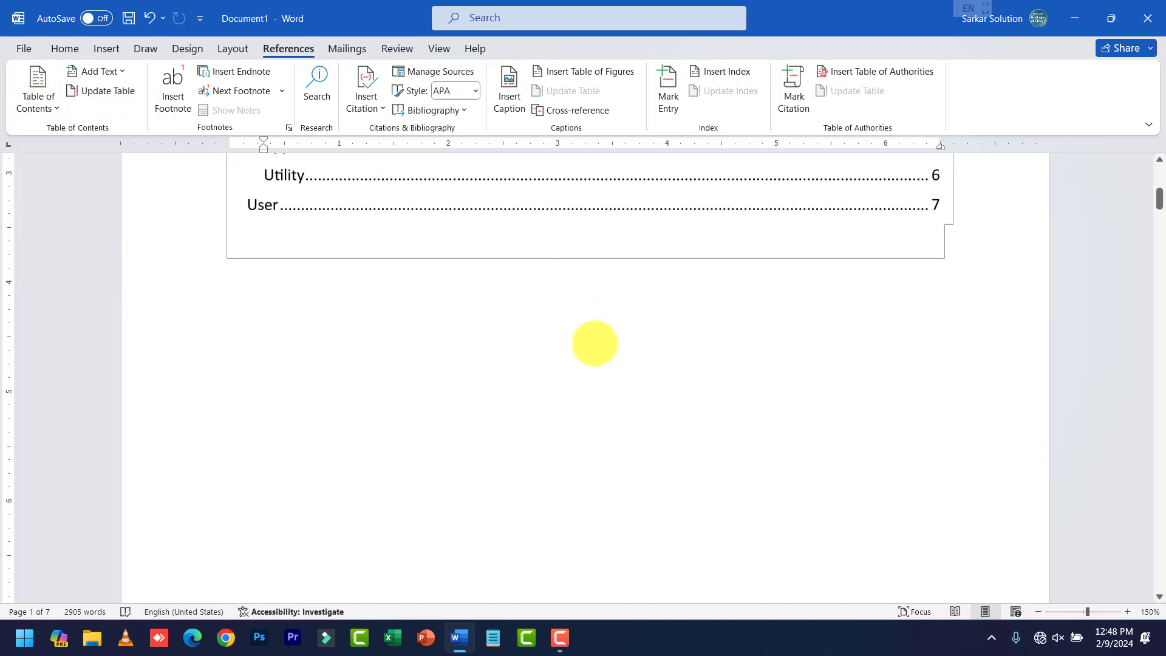
left_click(577, 396)
scroll(577, 396, "down", 3)
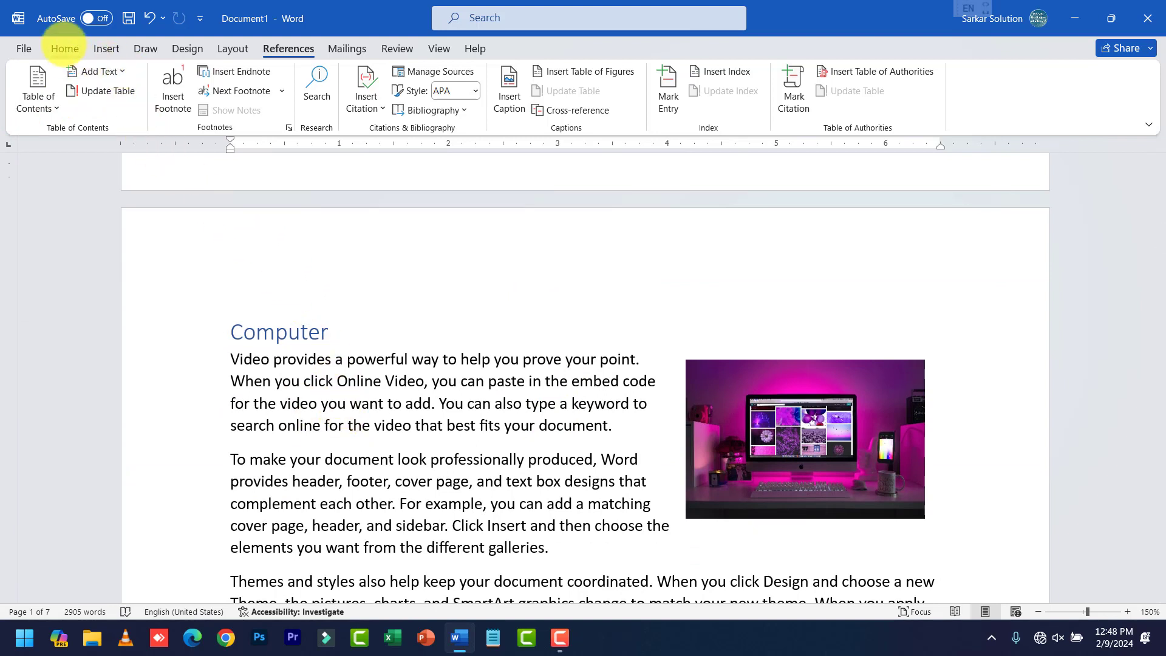
left_click(64, 48)
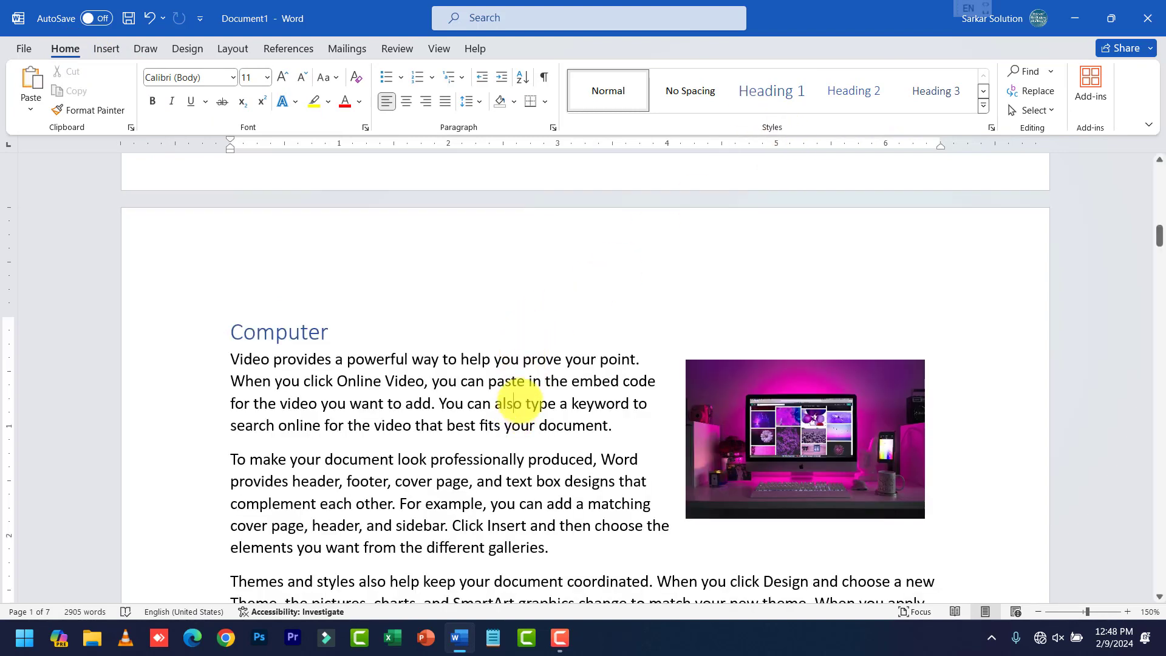
left_click(390, 311)
scroll(389, 311, "up", 5)
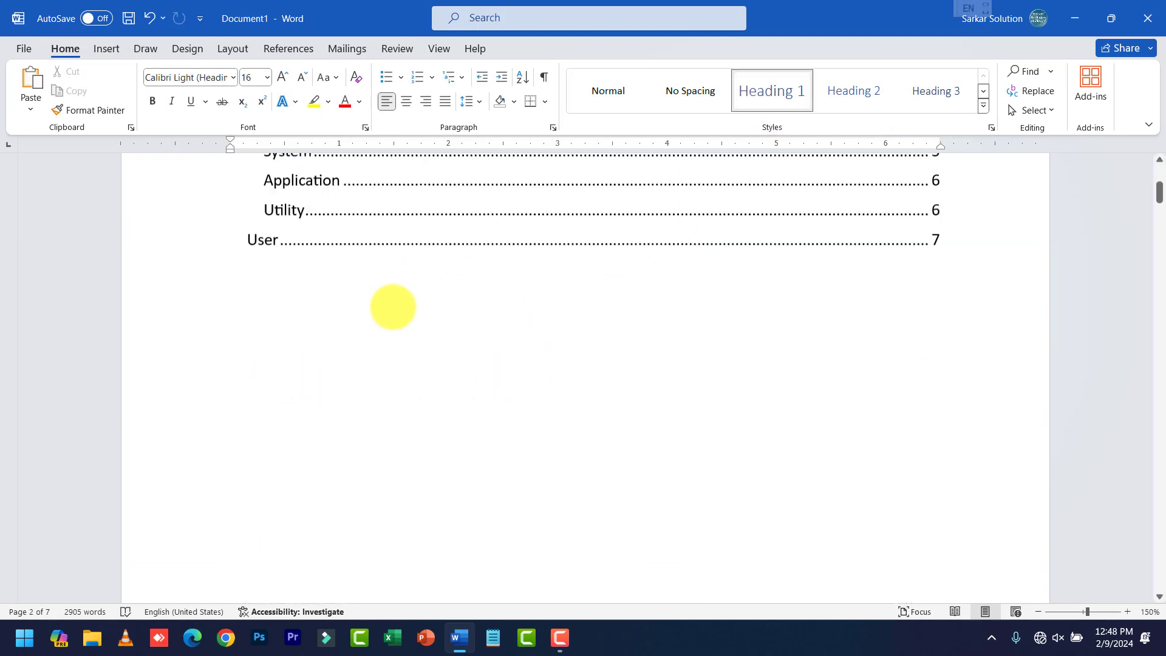
left_click(459, 424)
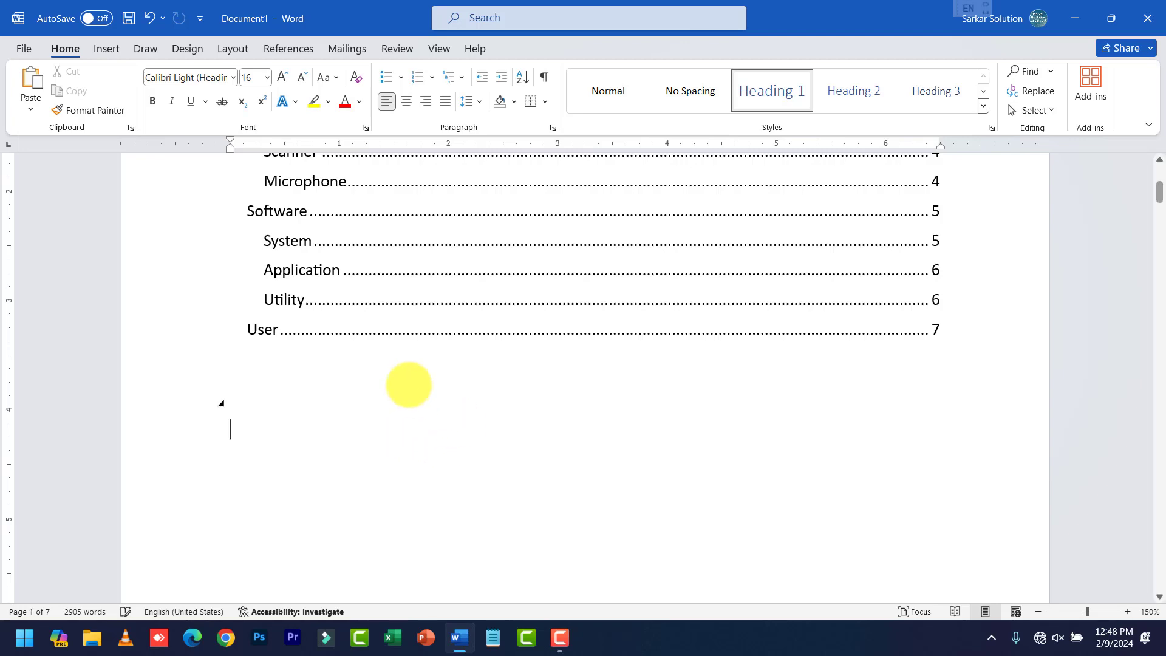
scroll(389, 356, "down", 11)
scroll(419, 401, "down", 2)
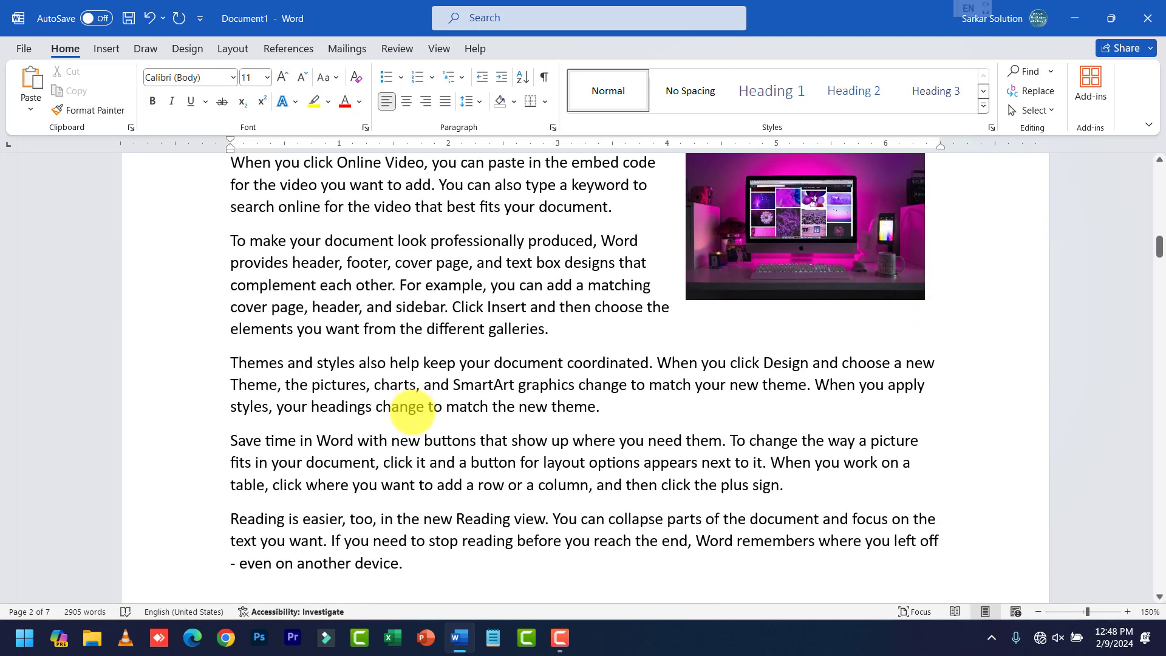
Step: Insert the word "cwa" before "charts" in the Themes and styles paragraph of the Computer section
left_click(415, 409)
scroll(390, 387, "up", 1)
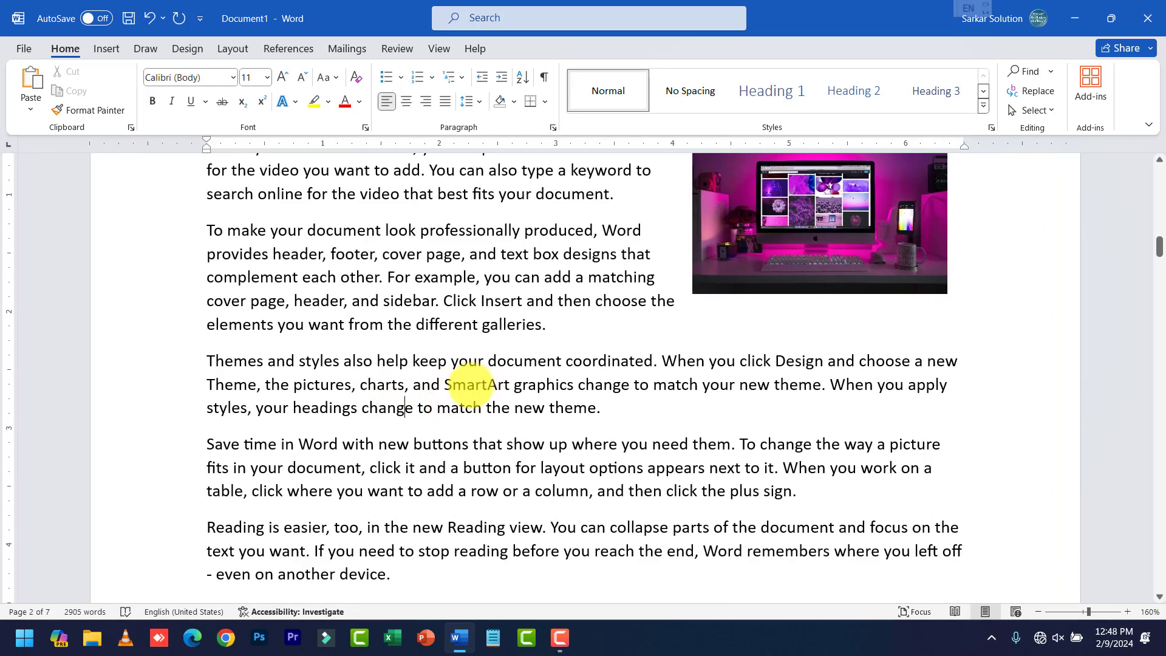
double_click(465, 384)
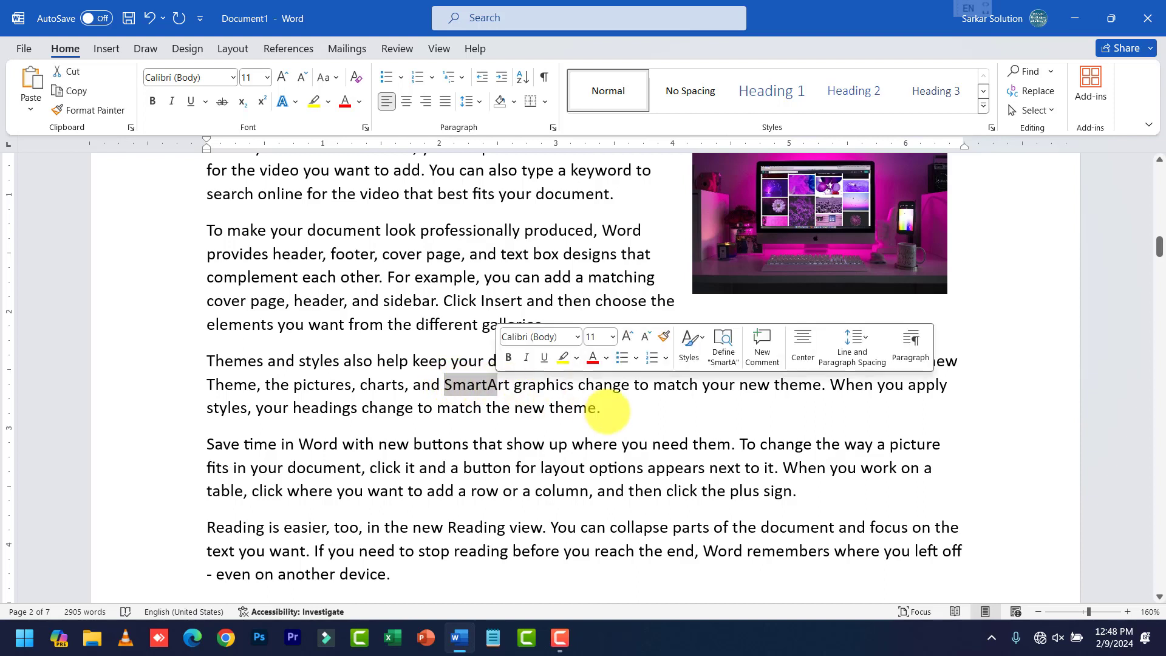
left_click(586, 402)
left_click(360, 384)
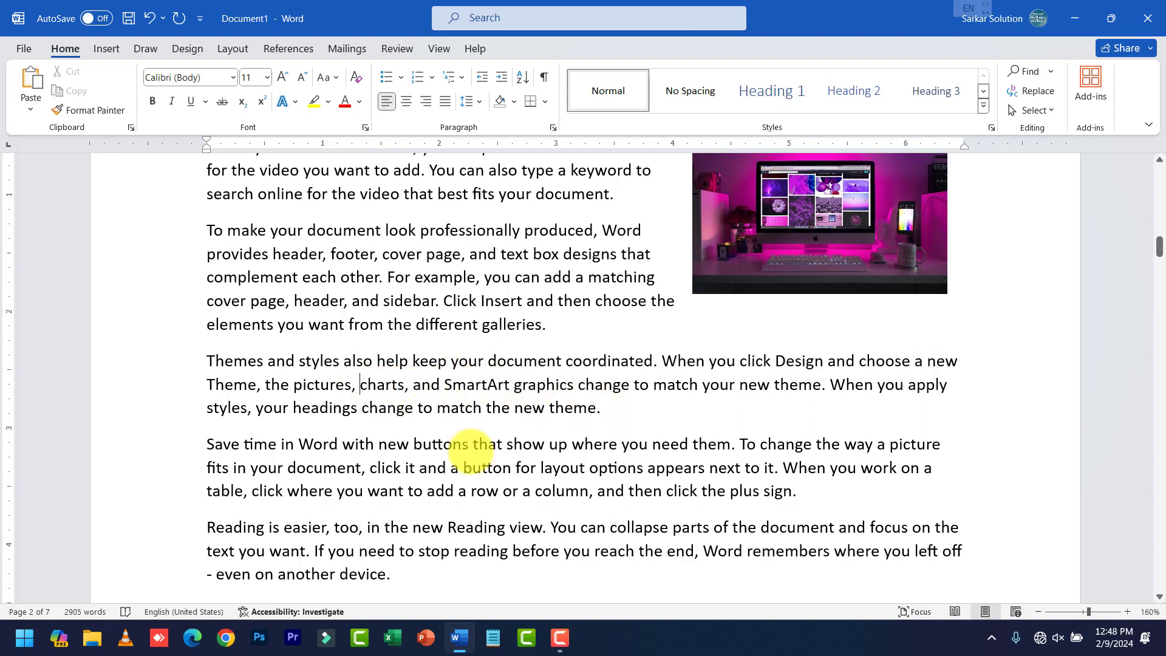
type("cwa")
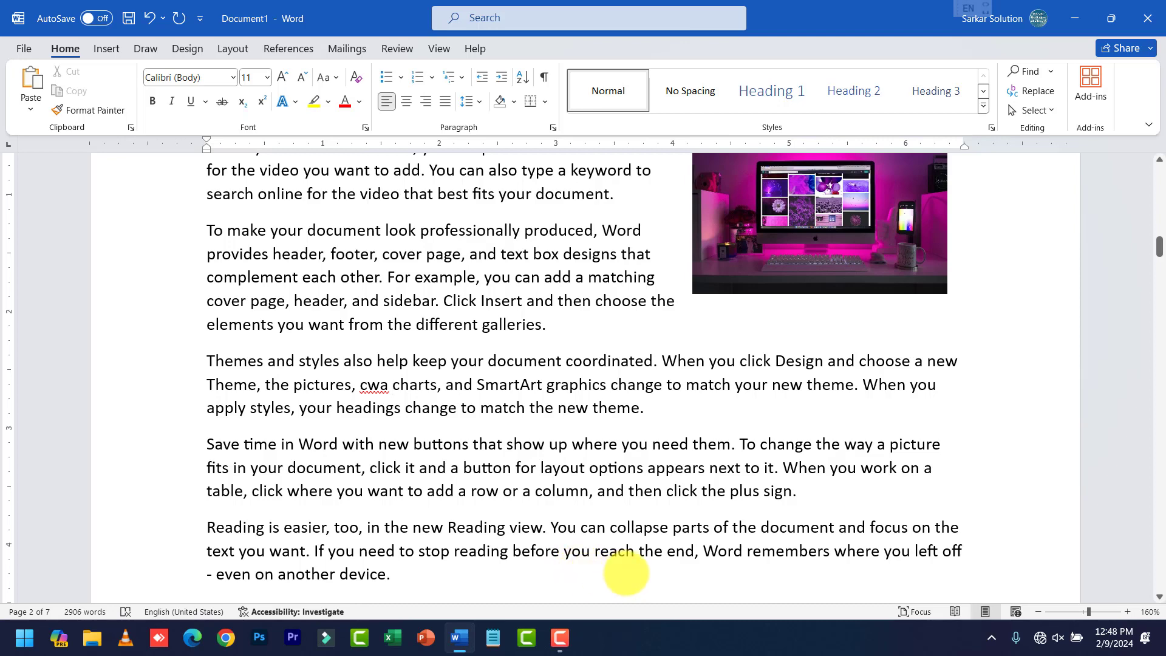
Step: Insert "ms" before "example" in the second paragraph of the Computer section
scroll(626, 582, "down", 2)
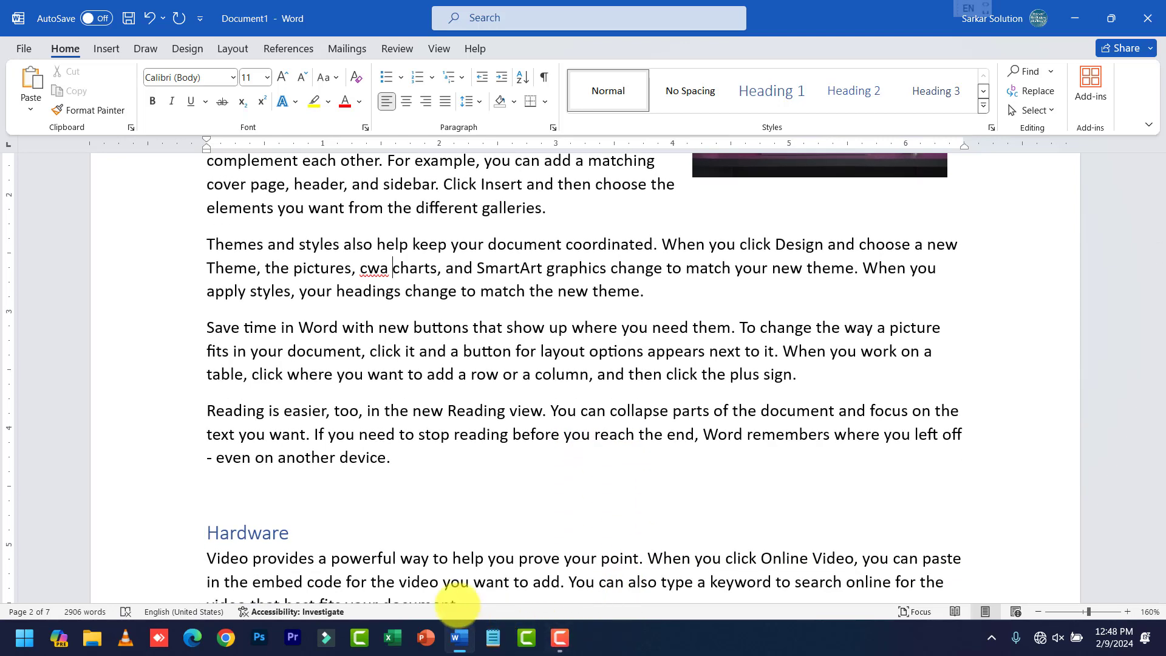
scroll(466, 398, "down", 2)
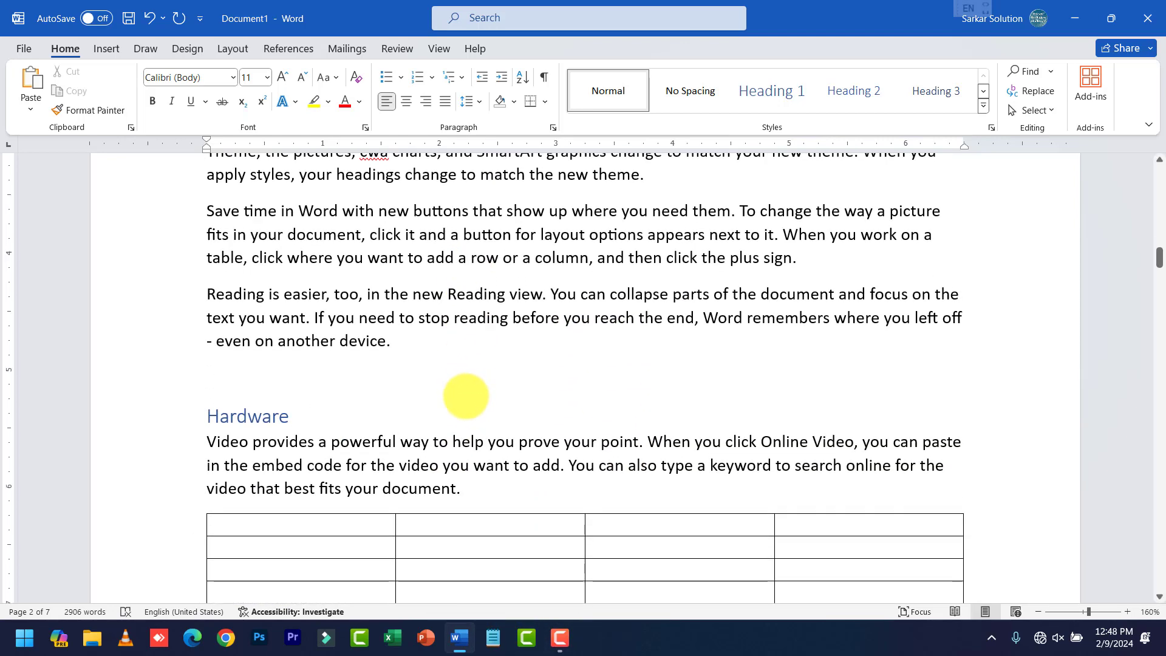
scroll(458, 395, "up", 4)
left_click(416, 278)
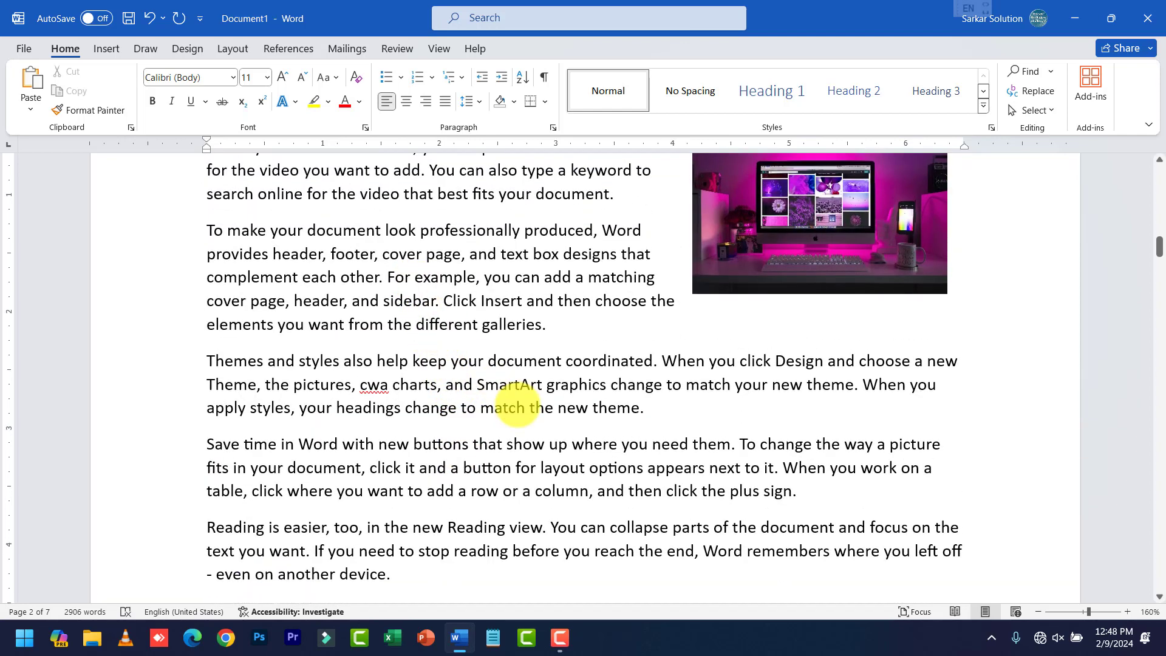
type("ms")
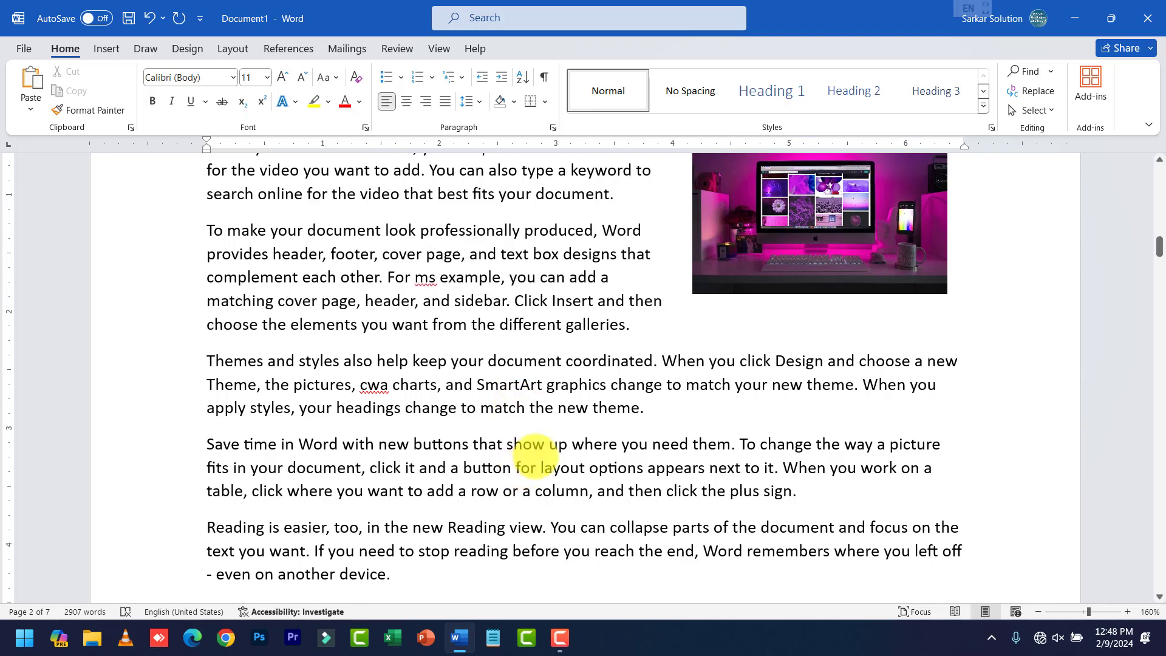
Step: In the Computer section's first paragraph, add "pc" after "Online Video" and "foc" before "Video"
scroll(412, 428, "up", 2)
scroll(412, 428, "up", 1)
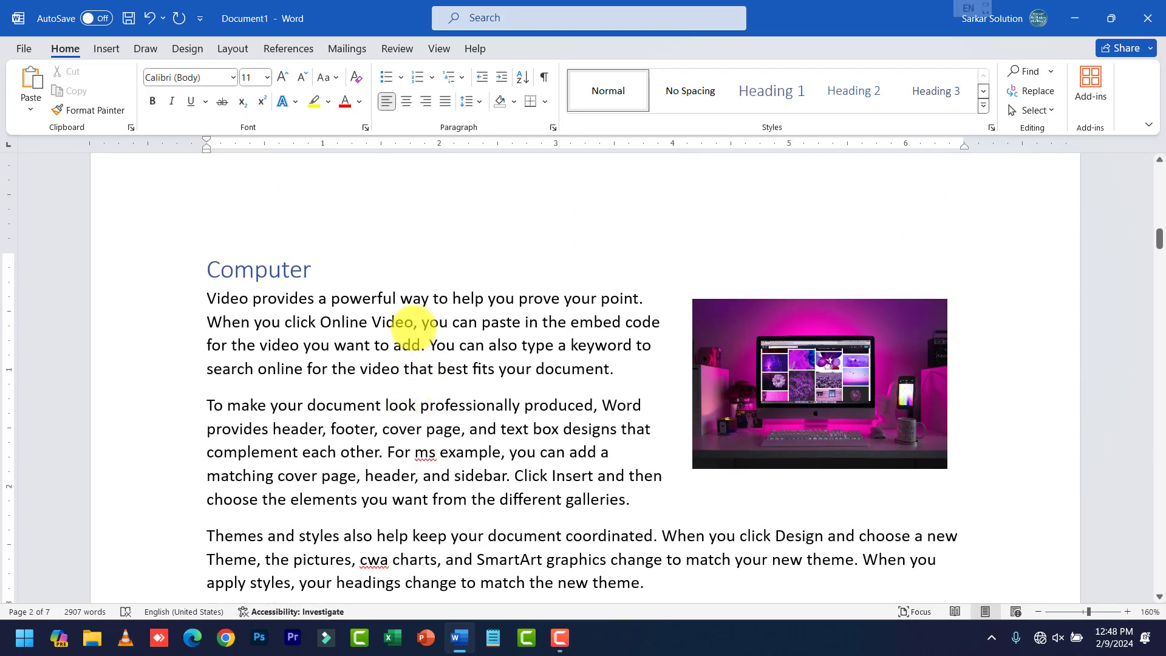
left_click(415, 322)
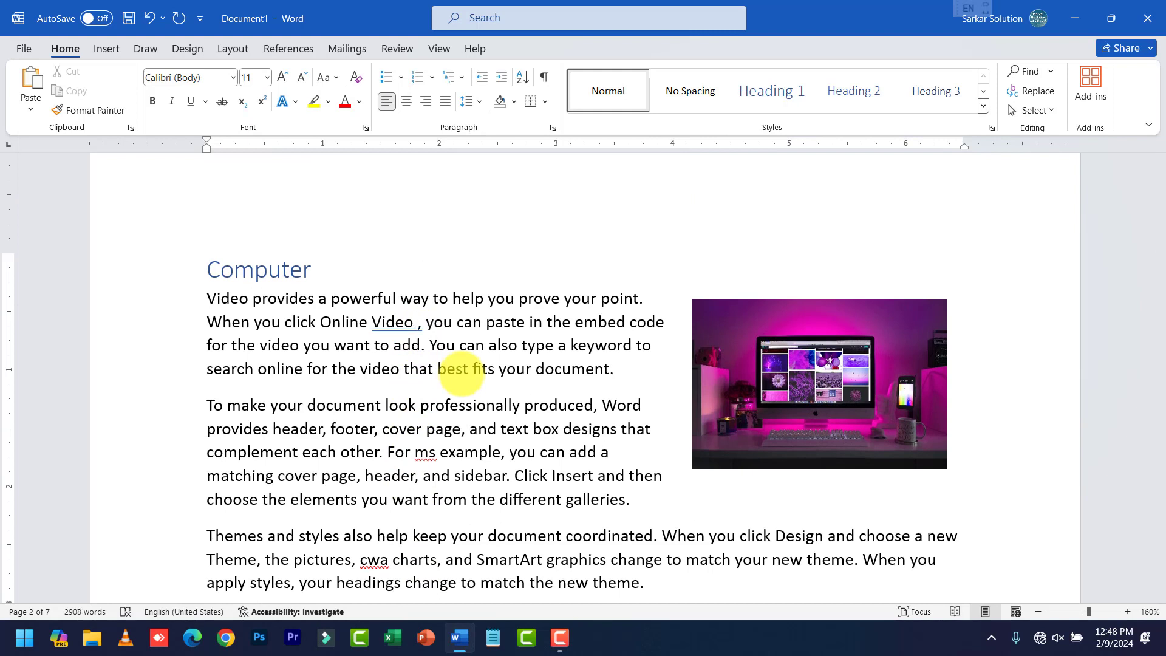
type("pc")
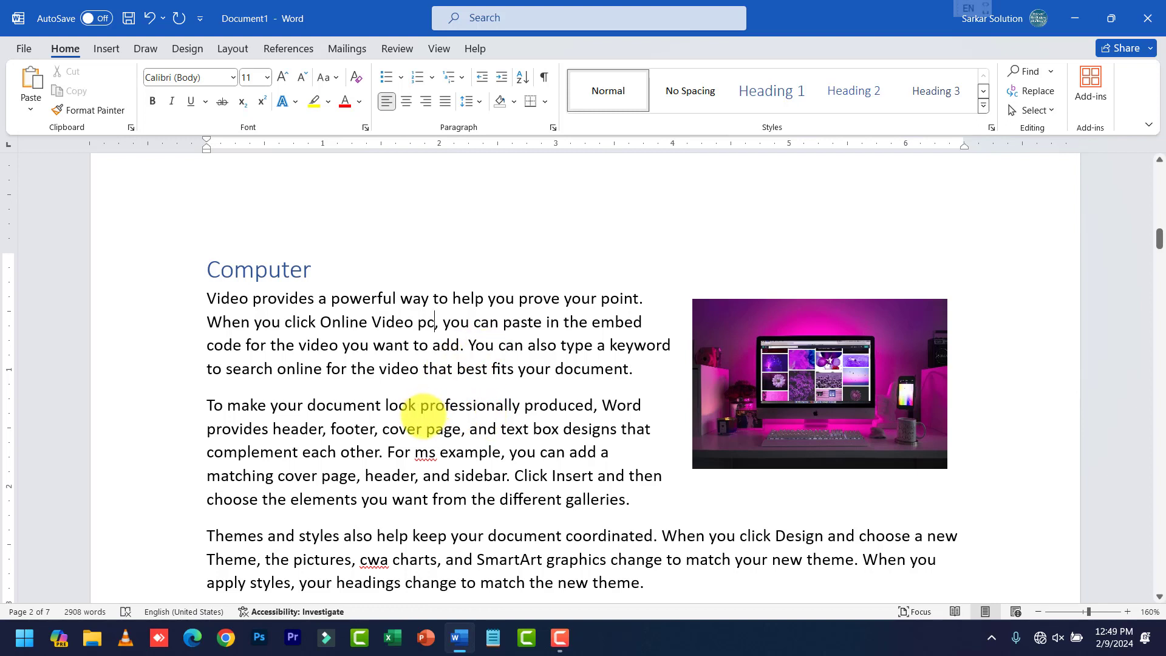
left_click(372, 322)
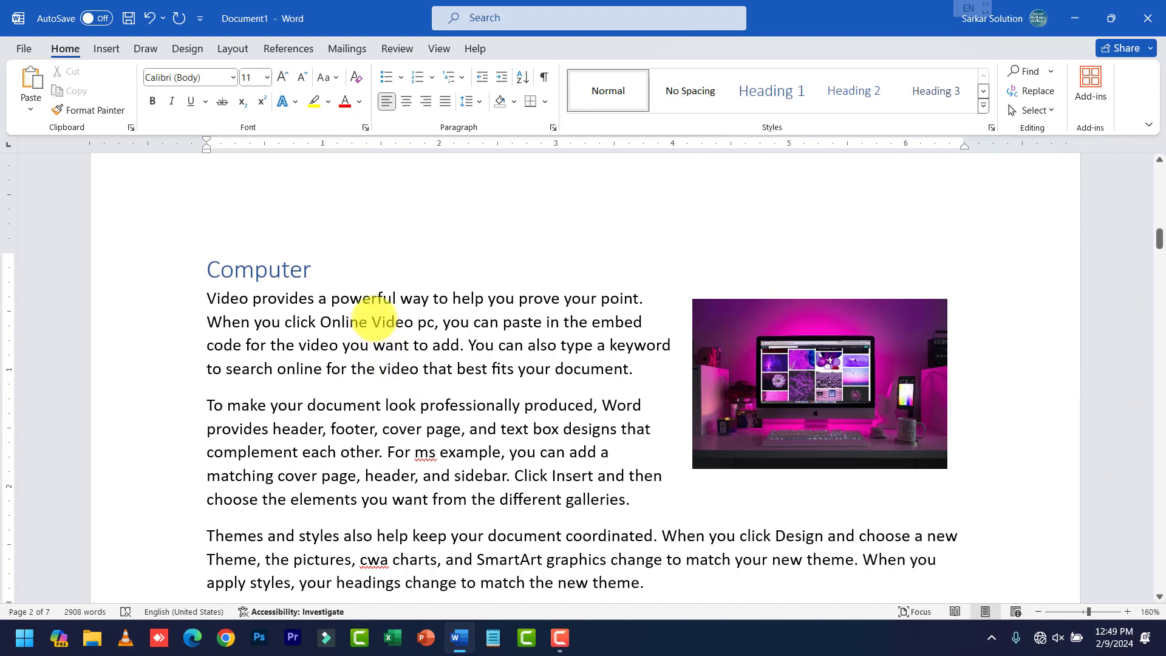
type("foc ")
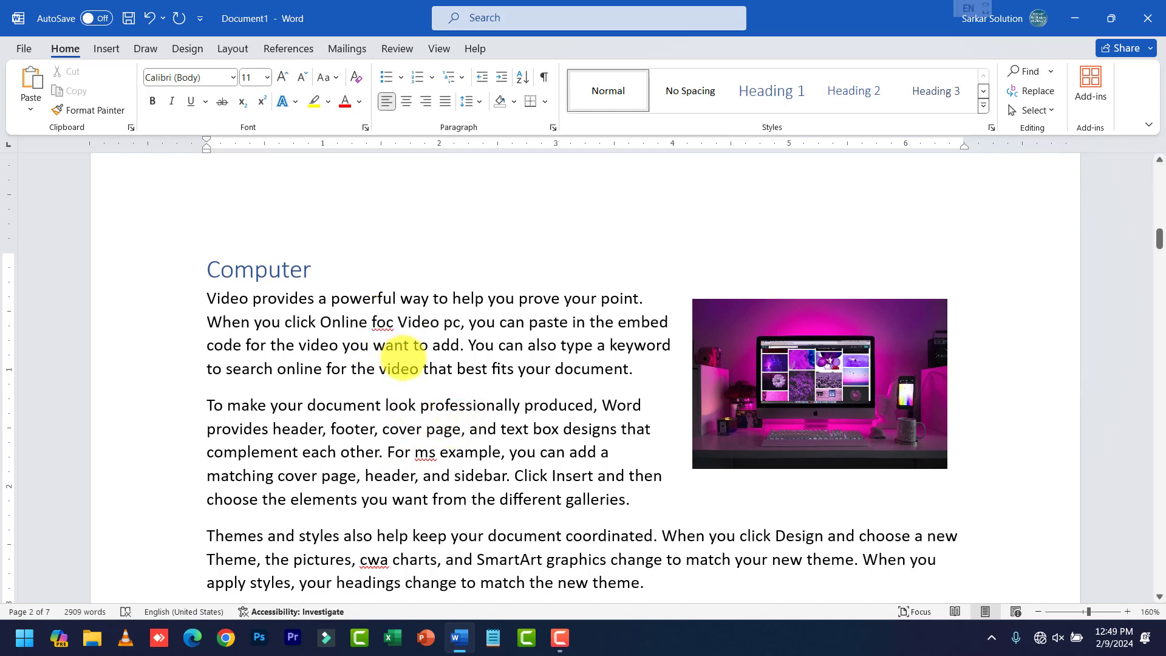
Step: Add the parenthetical explanation "(Fundamentals of Computer)" after "foc" in the Computer section's first paragraph
type("()")
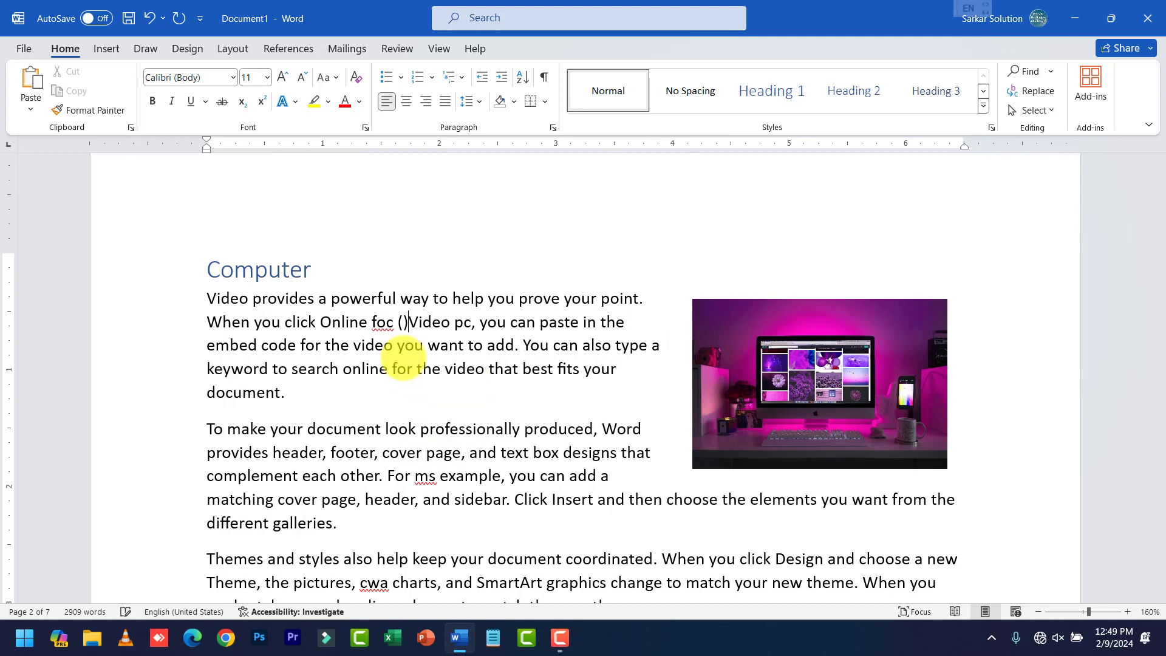
key("Left")
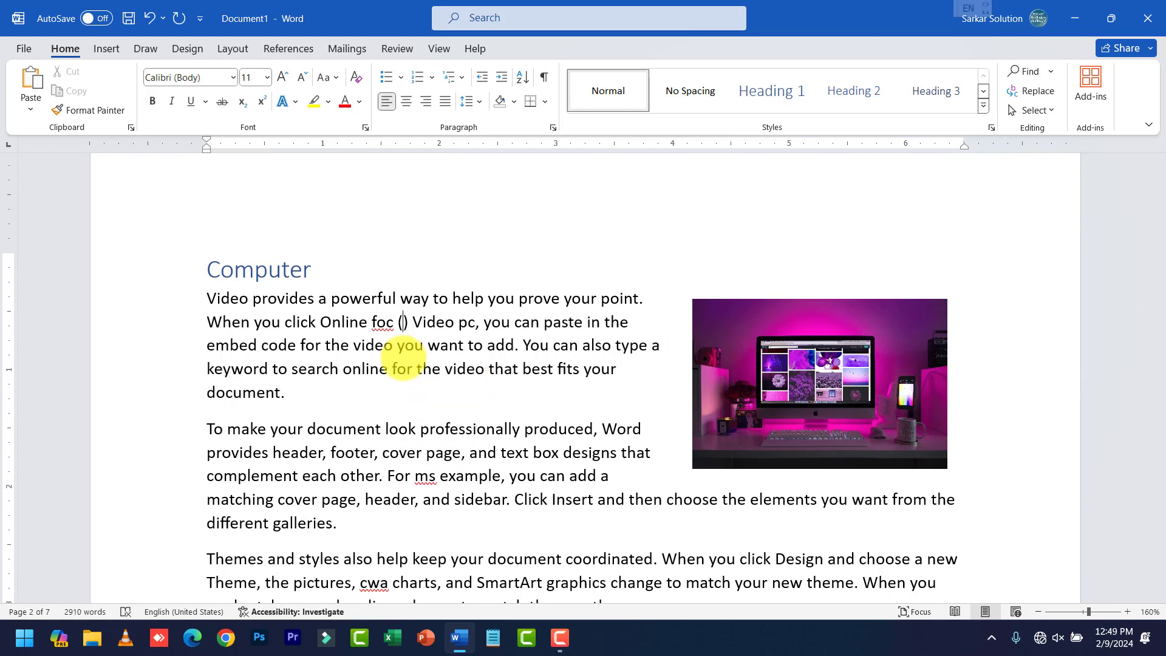
type("Fundamentoa")
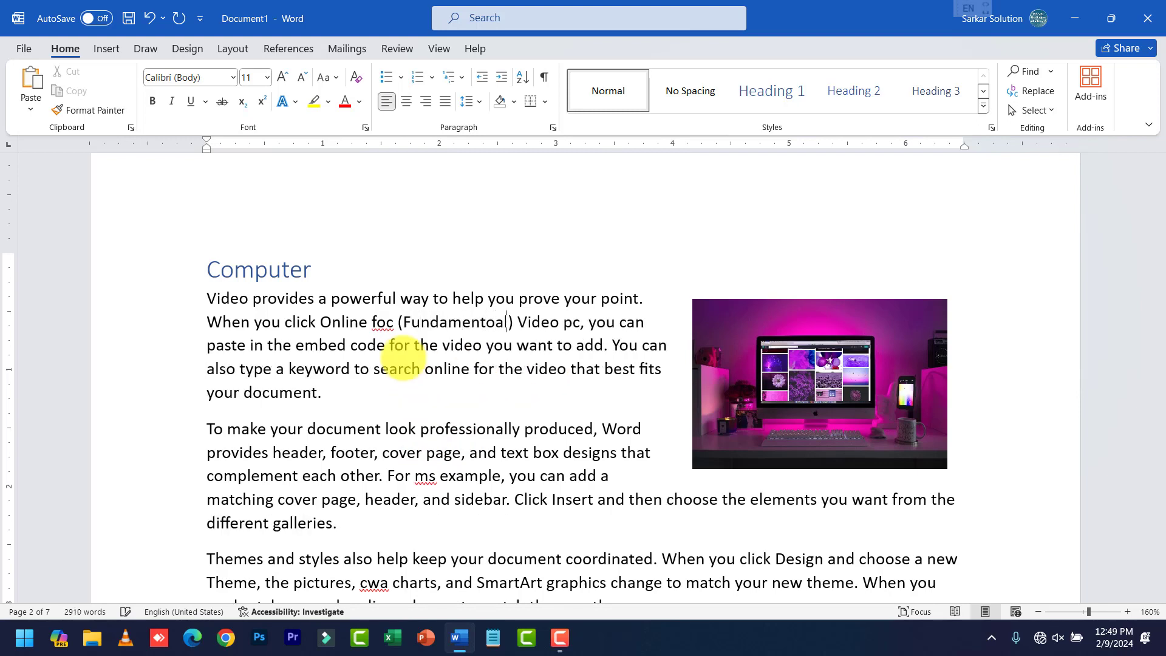
key("BackSpace")
key("BackSpace")
type("als o")
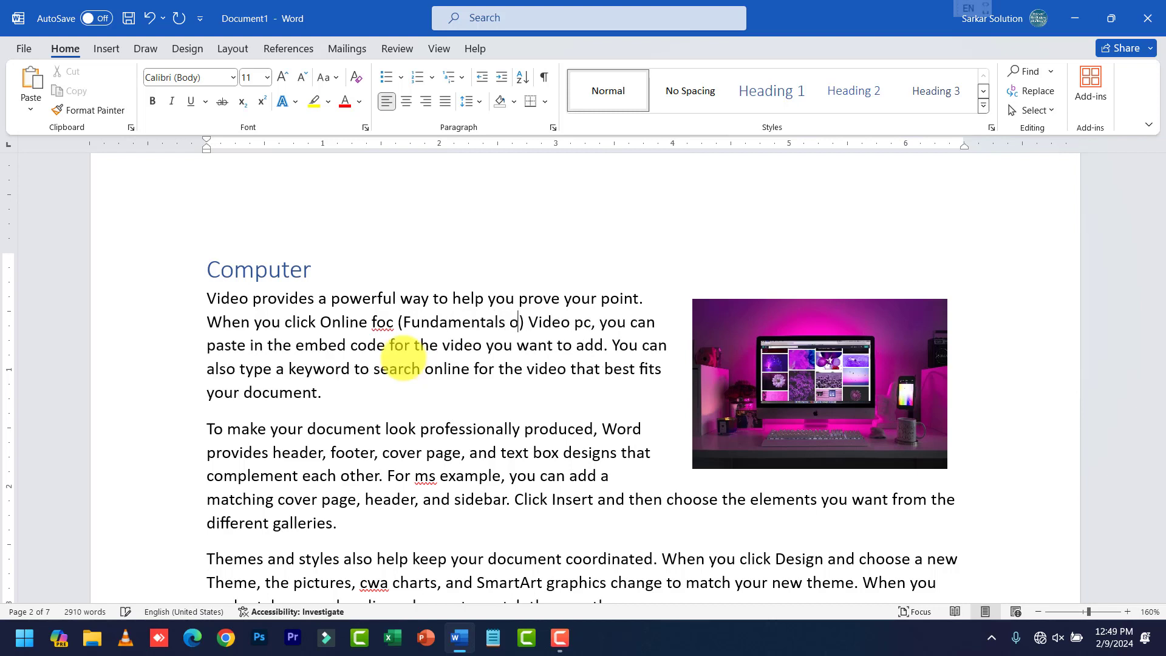
type("f Computr")
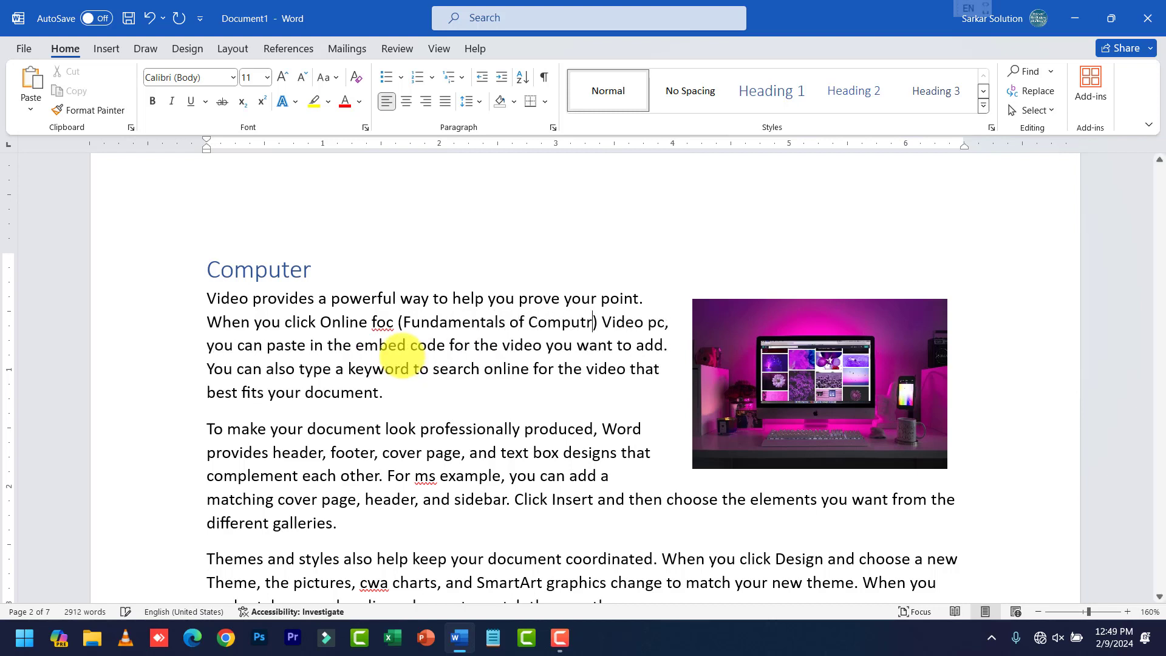
key("BackSpace")
type("er")
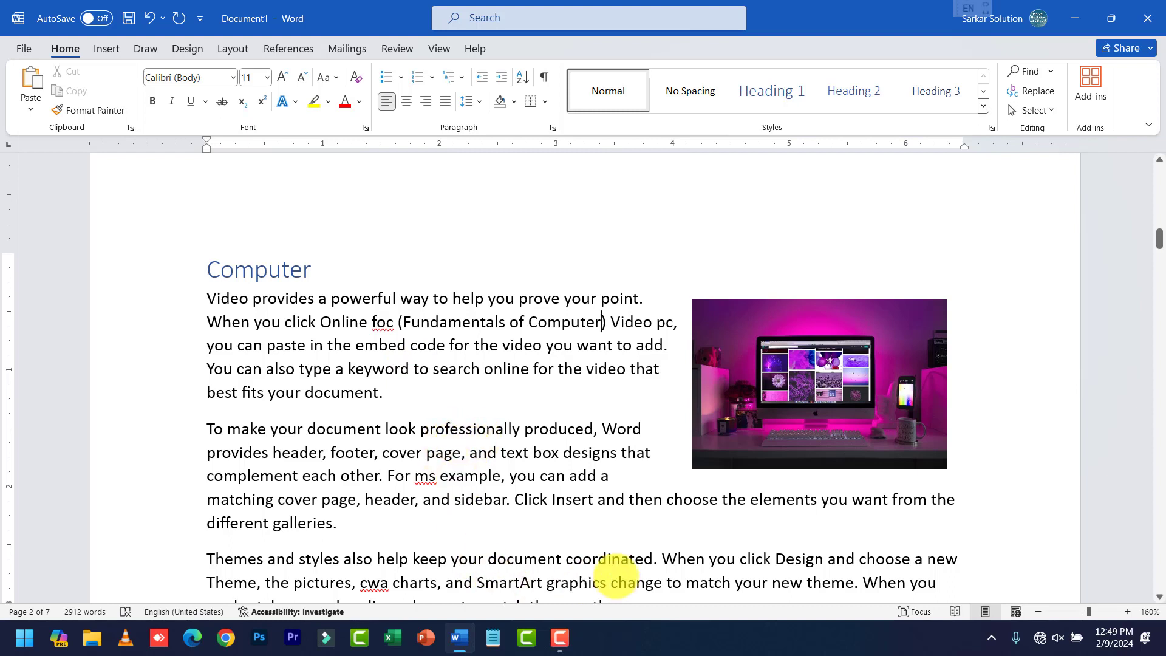
Step: Delete the parenthetical "(Fundamentals of Computer)" after "foc"
scroll(626, 553, "down", 2)
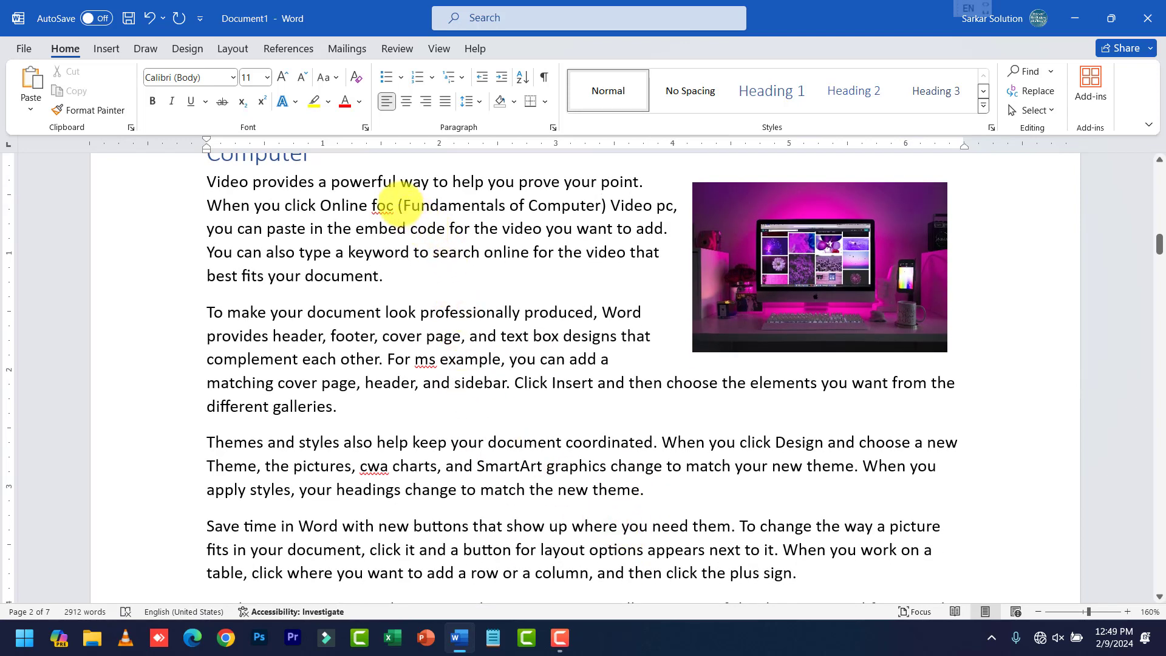
left_click_drag(402, 205, 606, 209)
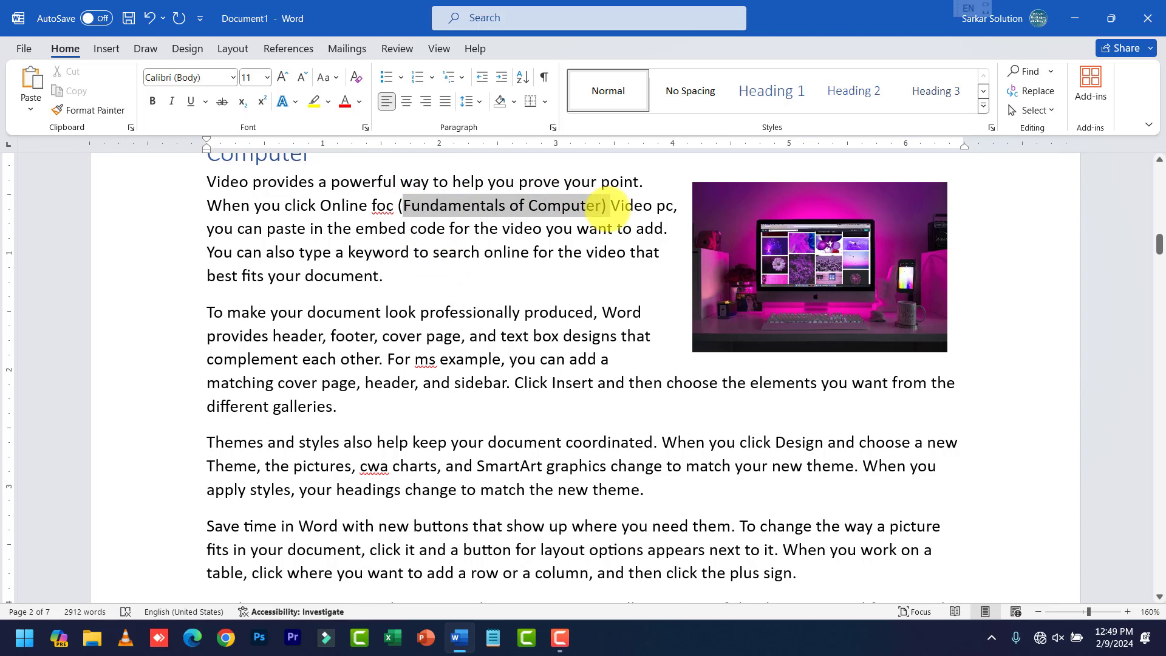
key("Delete")
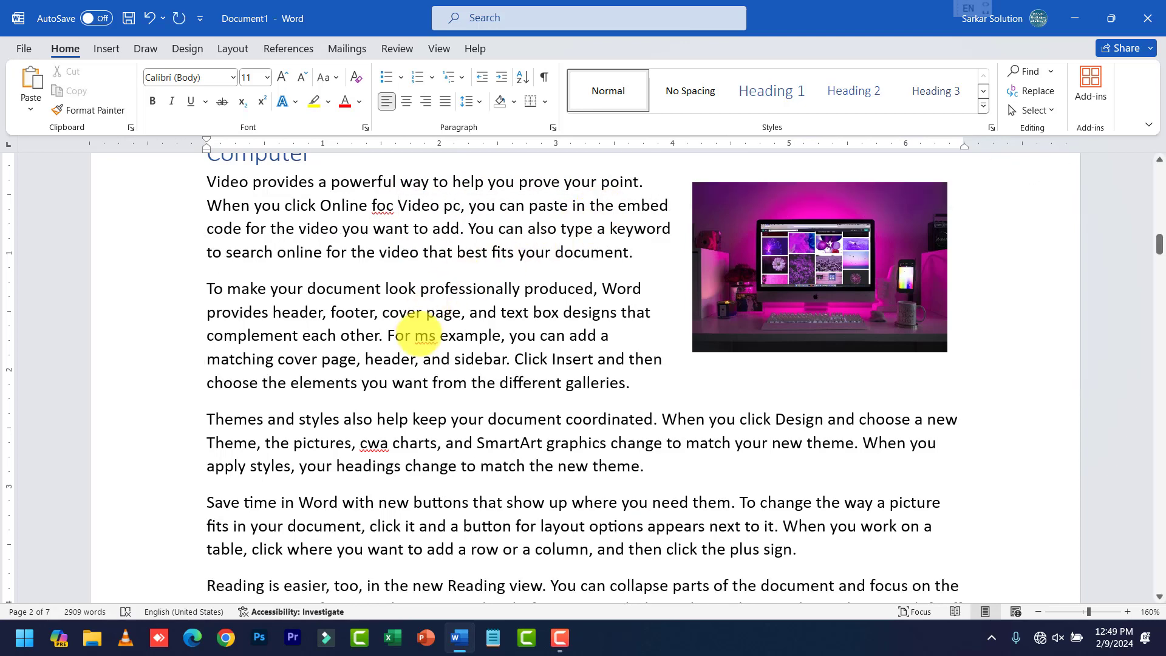
Step: Insert "Act 1973" before "cover page" in the Computer section's second paragraph, without any parentheses after it
left_click(383, 312)
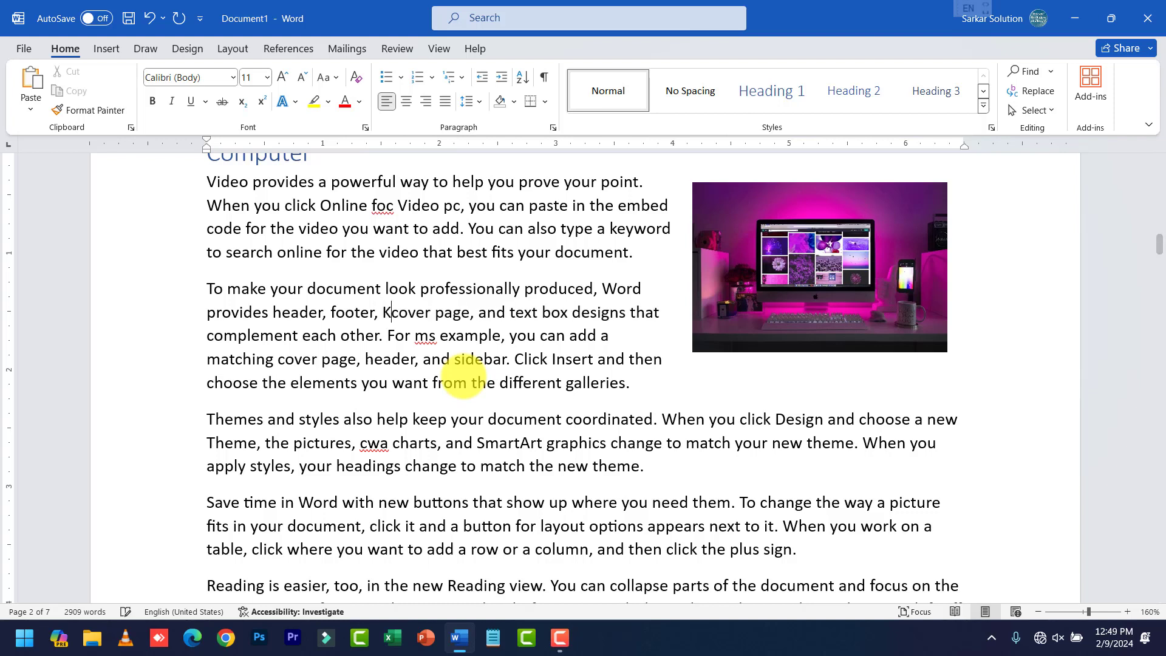
type("Act 19")
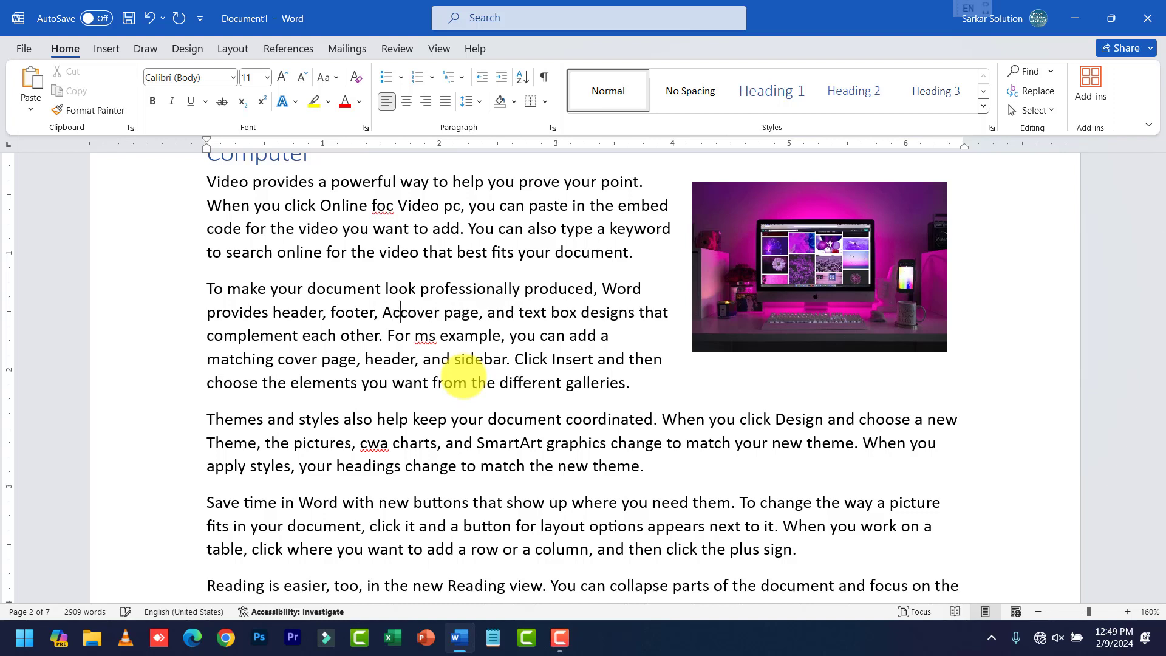
type("73")
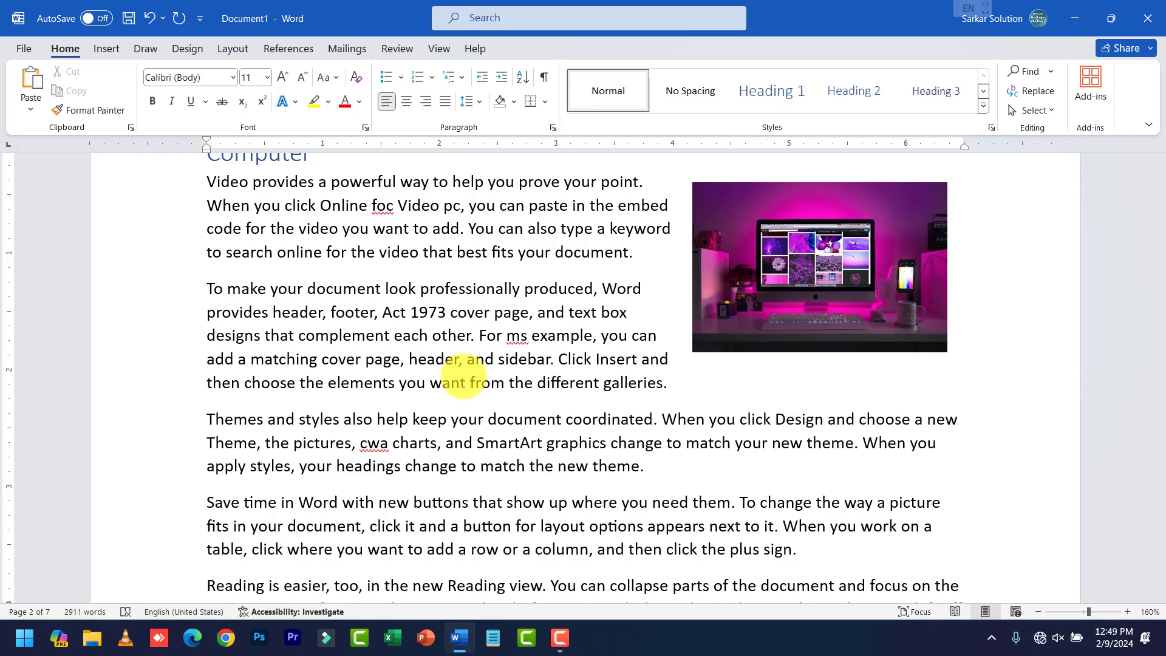
type(" ()")
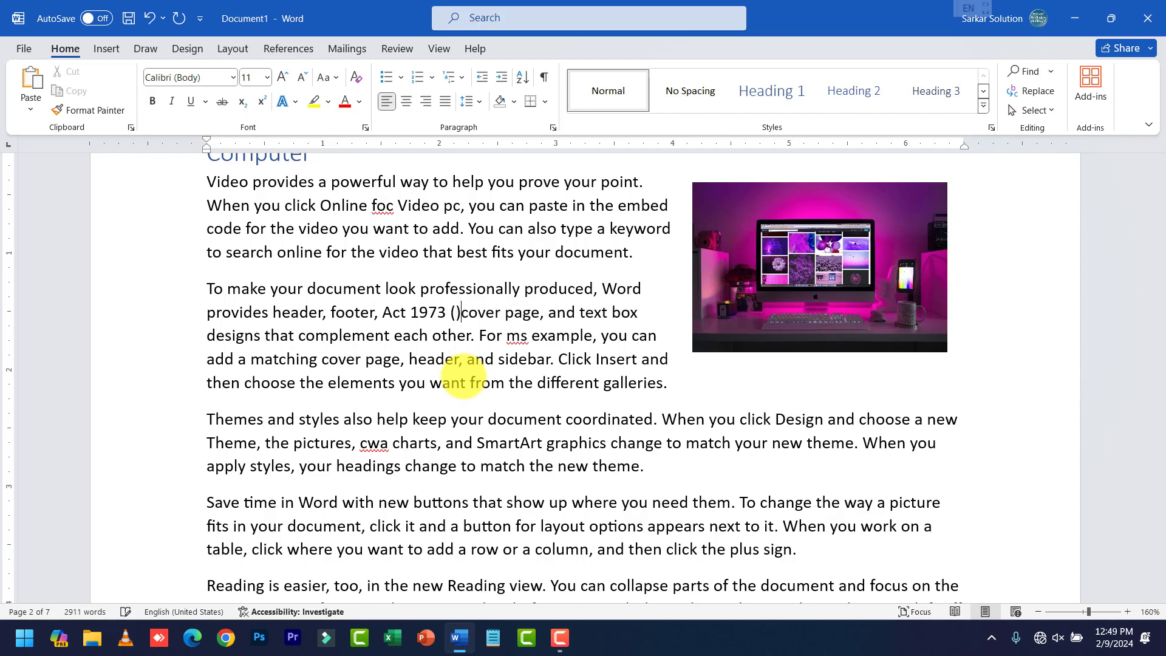
key("BackSpace")
key("BackSpace")
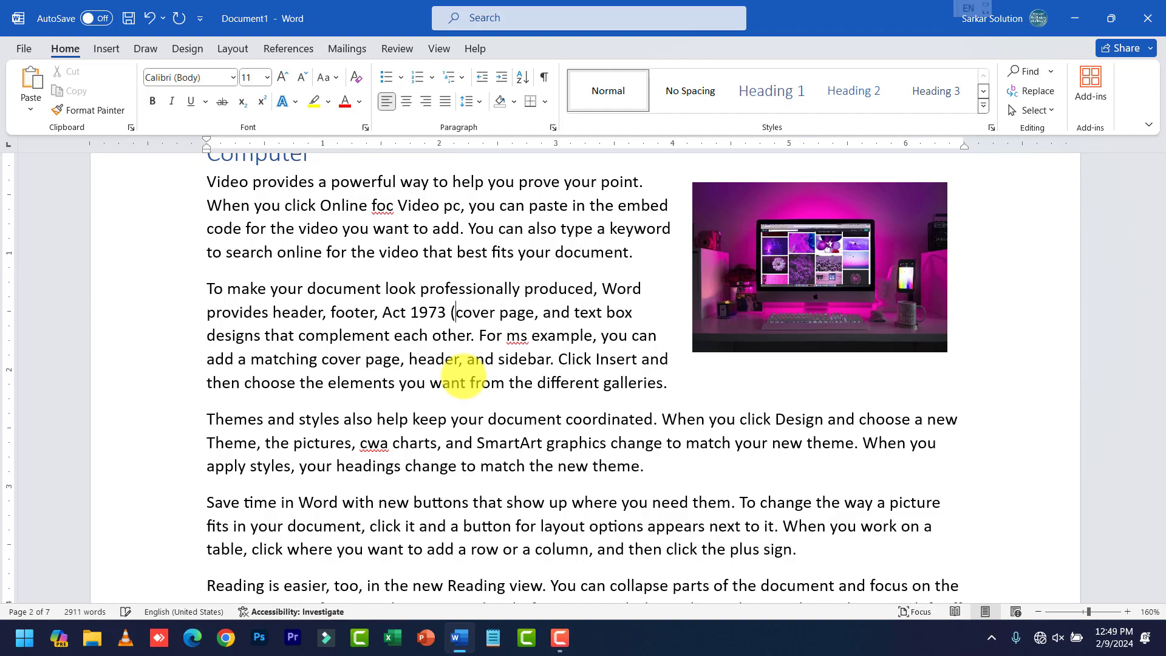
scroll(425, 298, "up", 2)
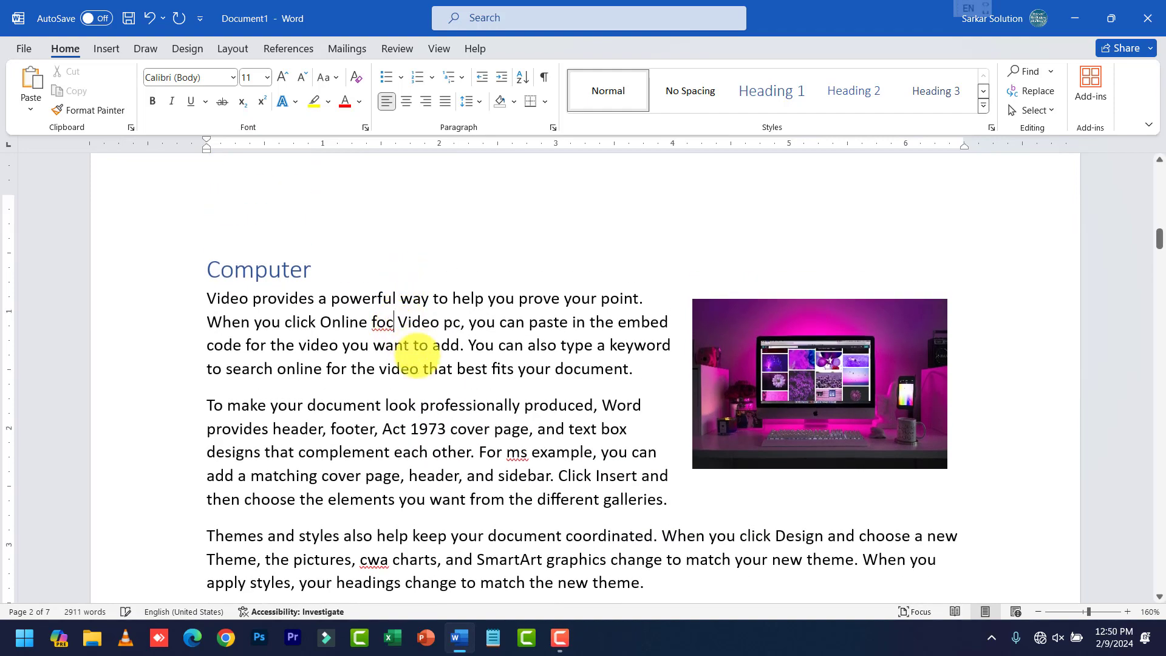
scroll(417, 346, "down", 10)
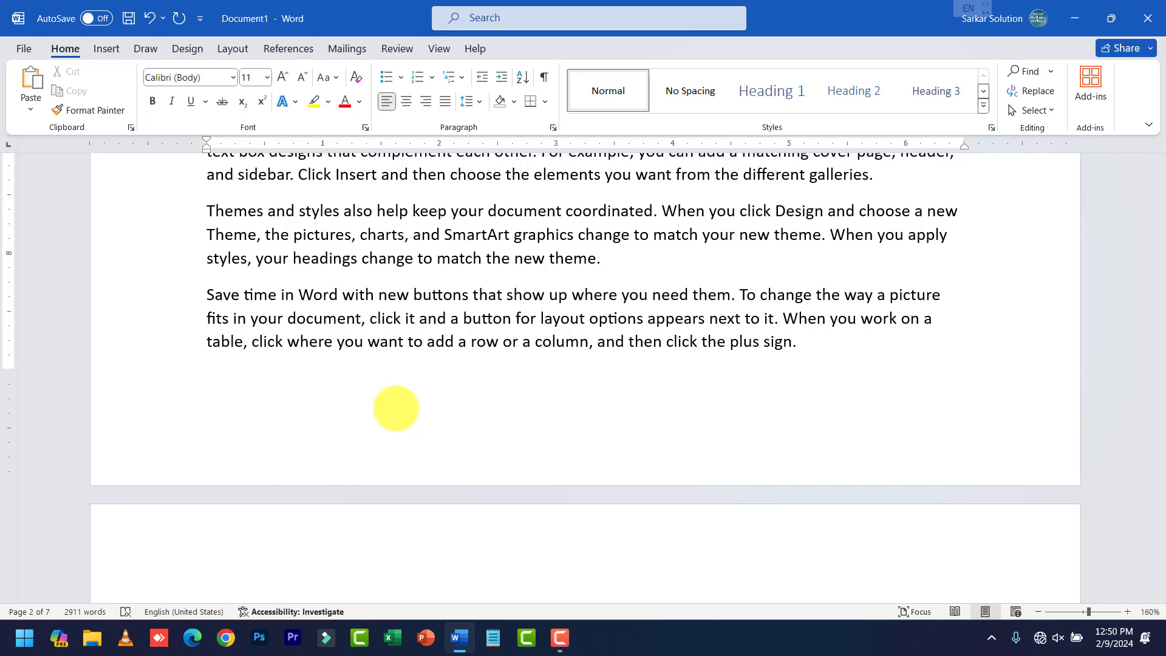
scroll(396, 408, "up", 10)
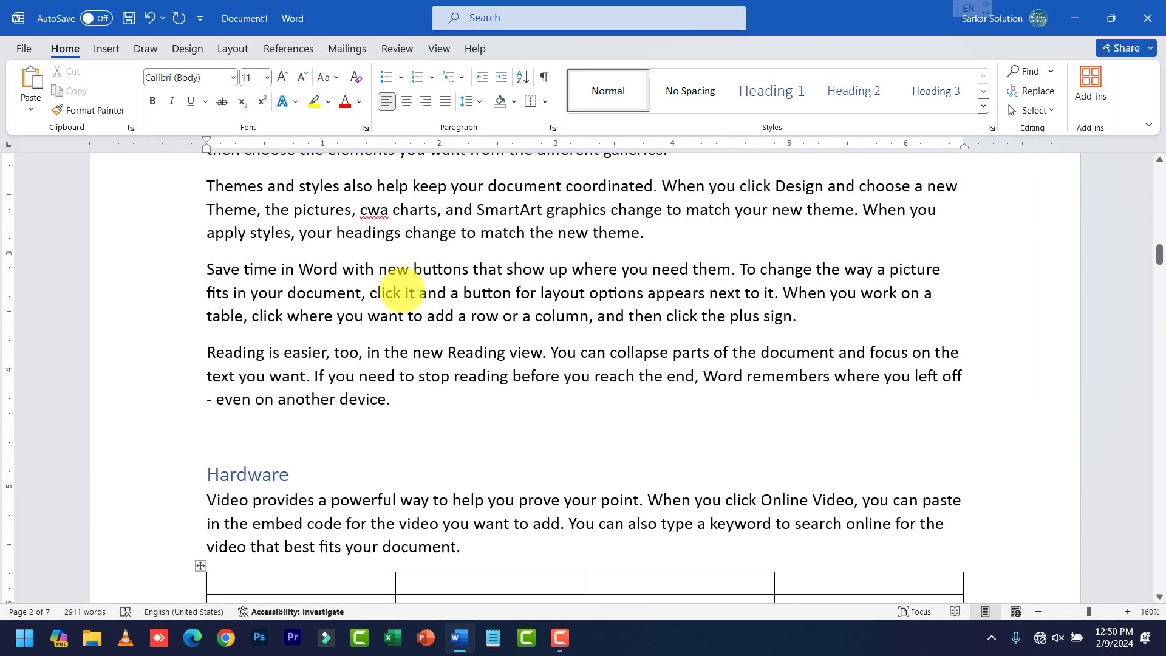
scroll(402, 293, "up", 3)
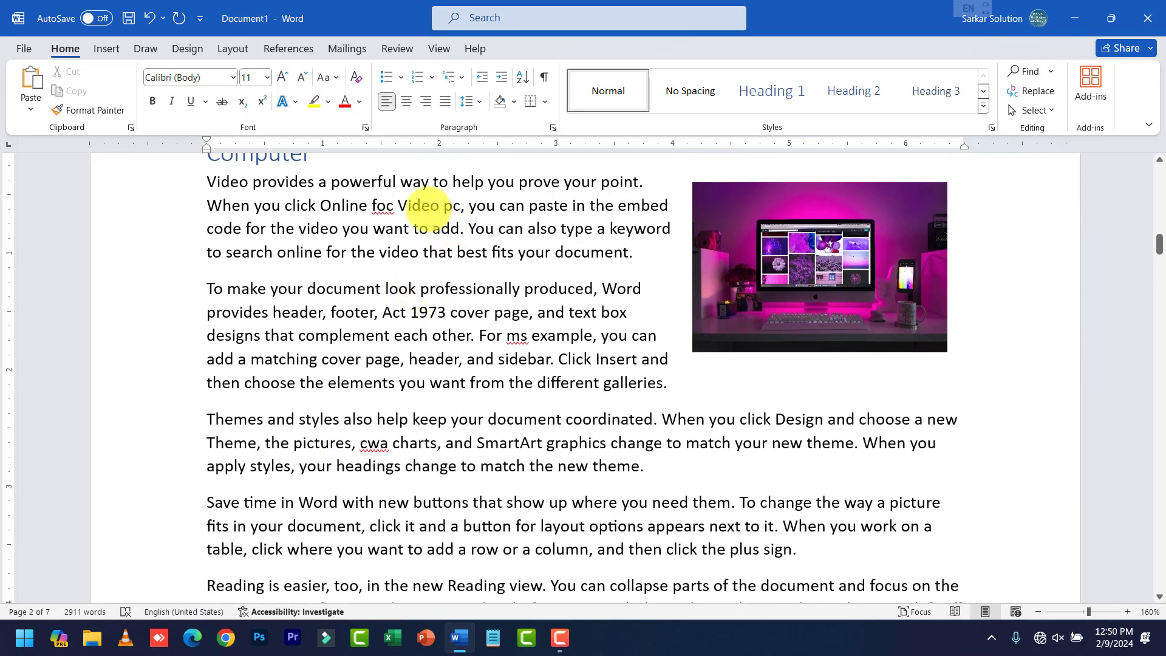
Step: Insert a footnote after "foc" in the Computer section's first paragraph with the text "Fundamentals of Computer and IT"
left_click(289, 49)
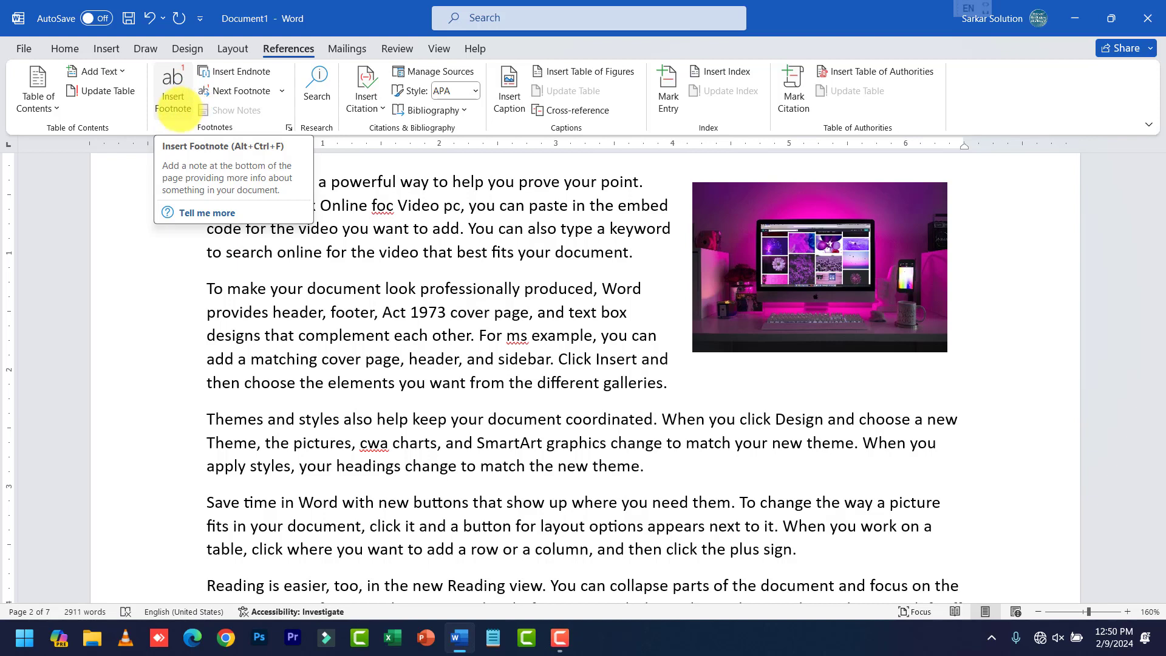
left_click(496, 311)
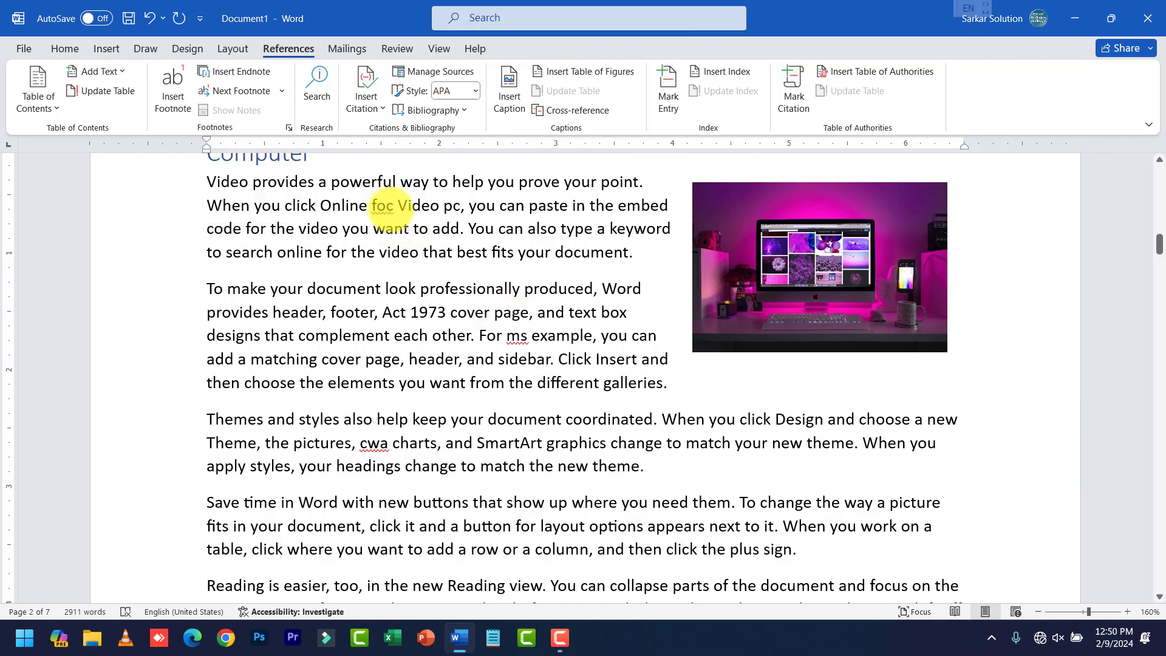
left_click(394, 206)
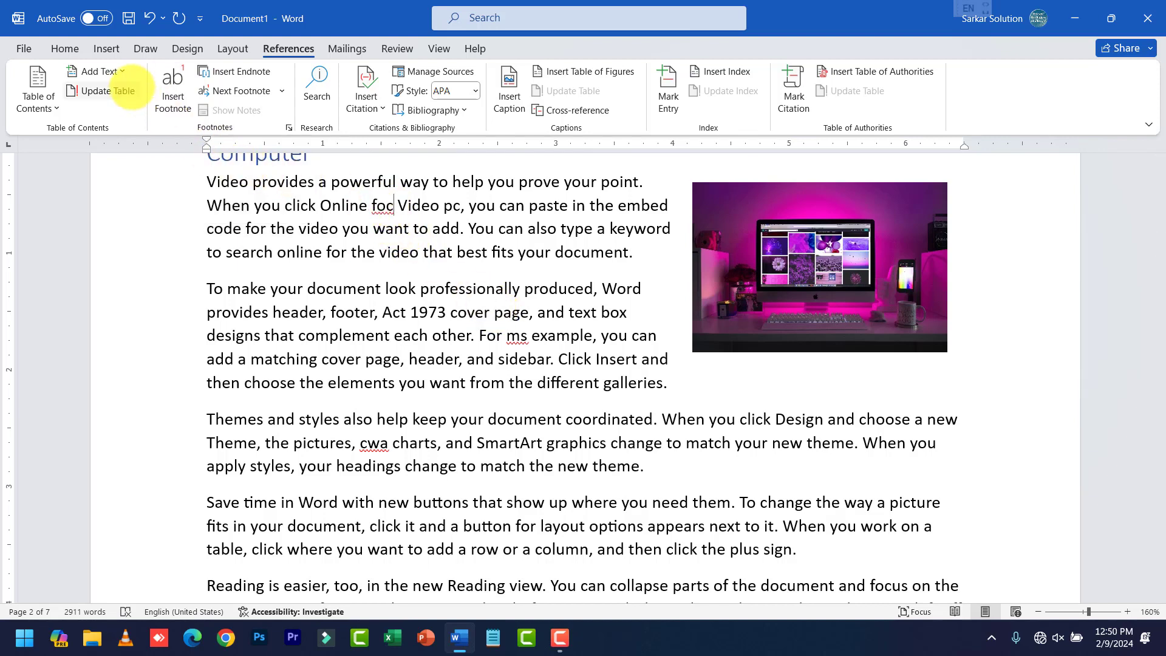
left_click(168, 104)
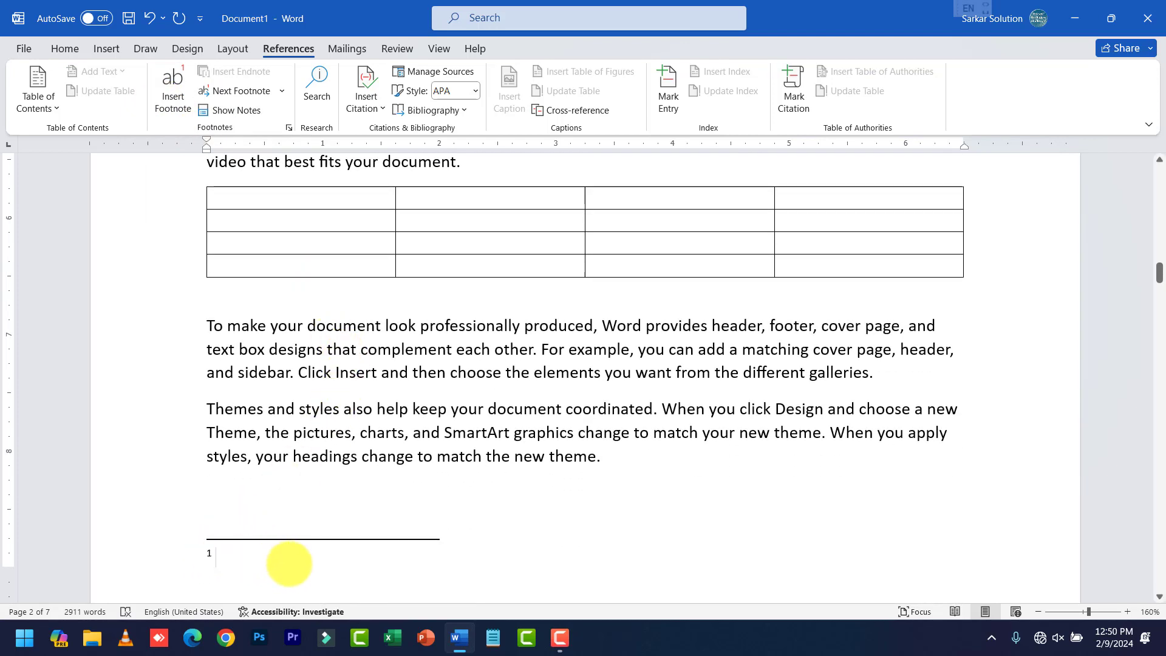
type("Fundame")
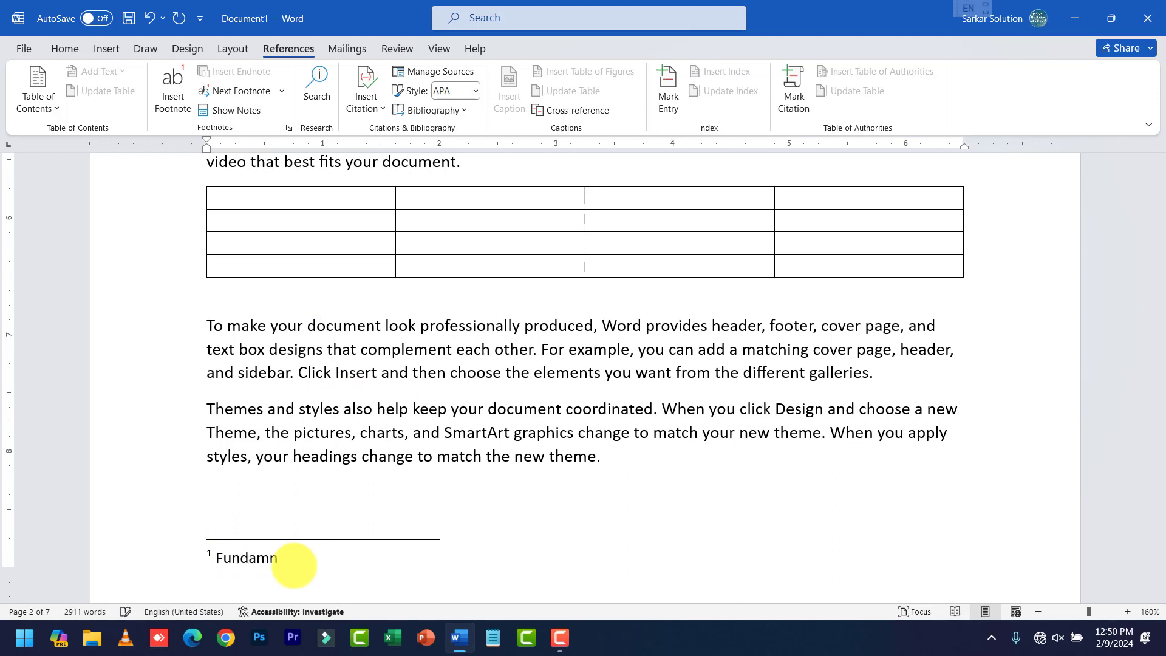
key("BackSpace")
key("BackSpace")
key("BackSpace")
type("mentals of Comp")
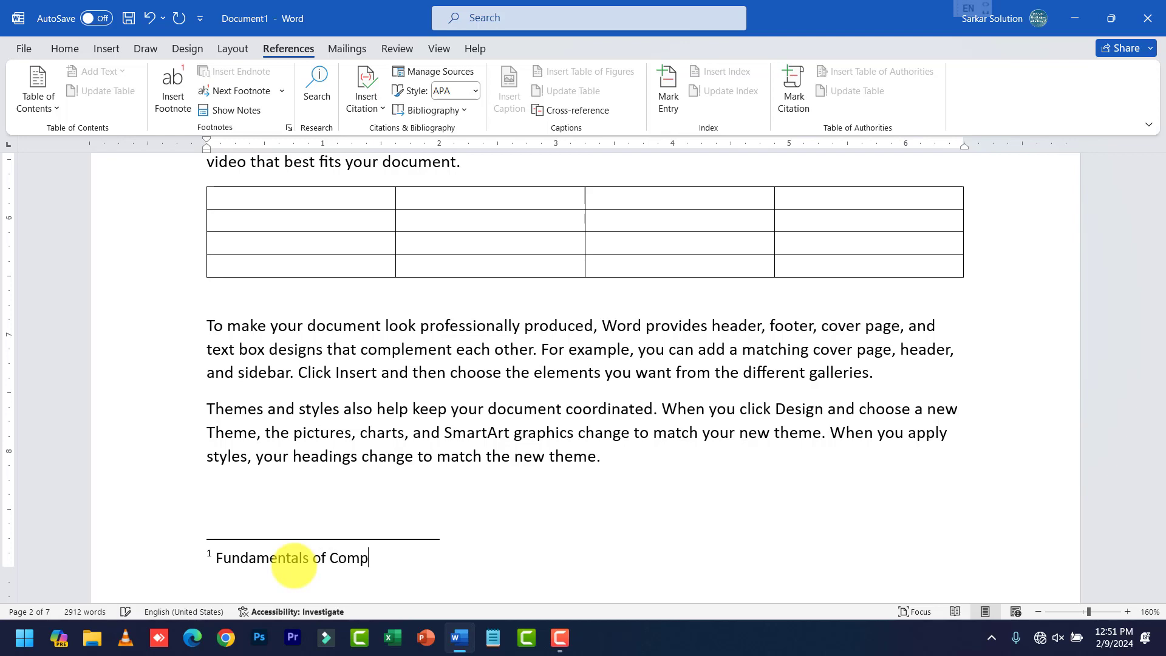
type("uter and IT")
Step: Review the page with the new footnote and preview the note at its reference mark after "foc"
scroll(349, 513, "up", 10)
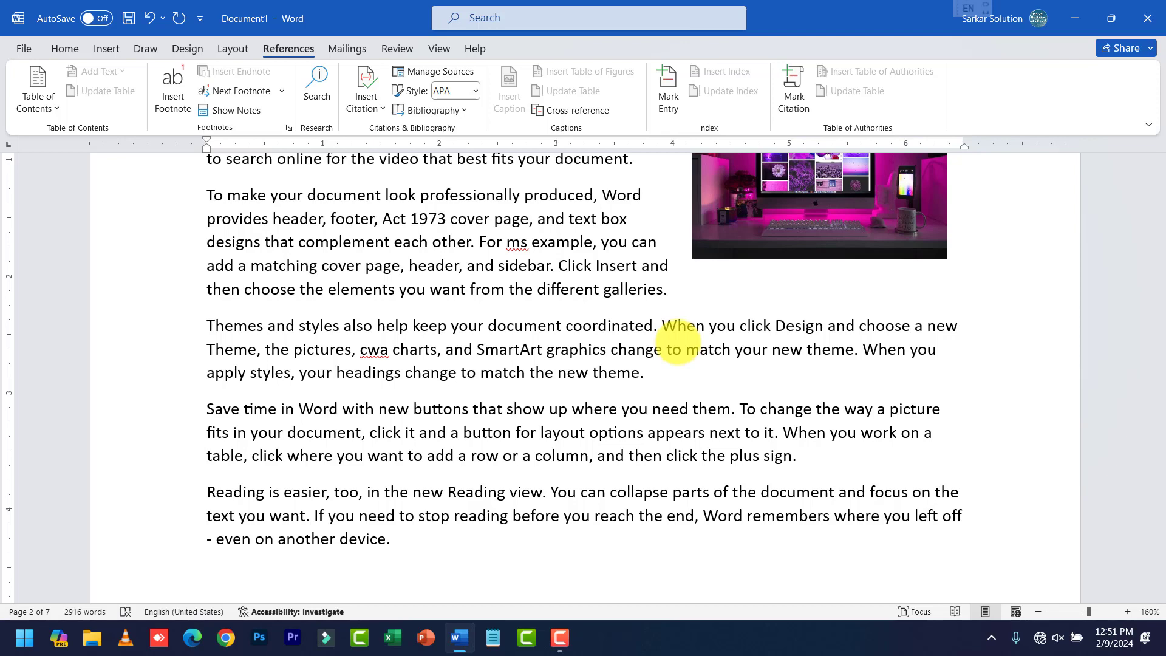
scroll(279, 495, "down", 5)
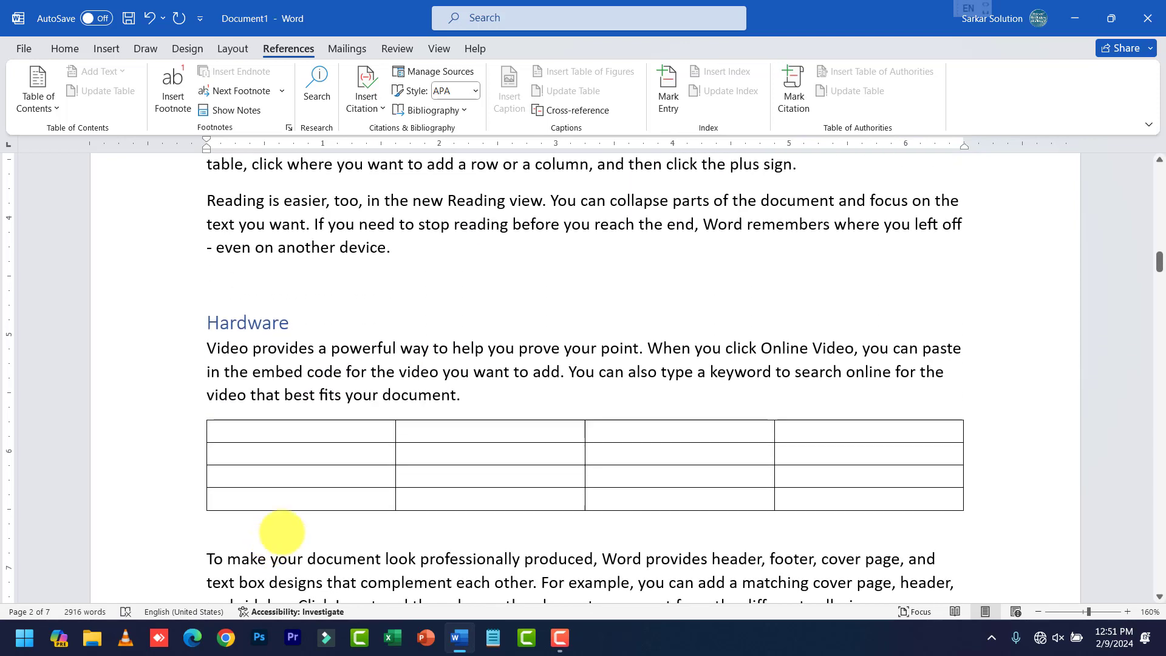
scroll(313, 523, "down", 4)
scroll(325, 512, "up", 8)
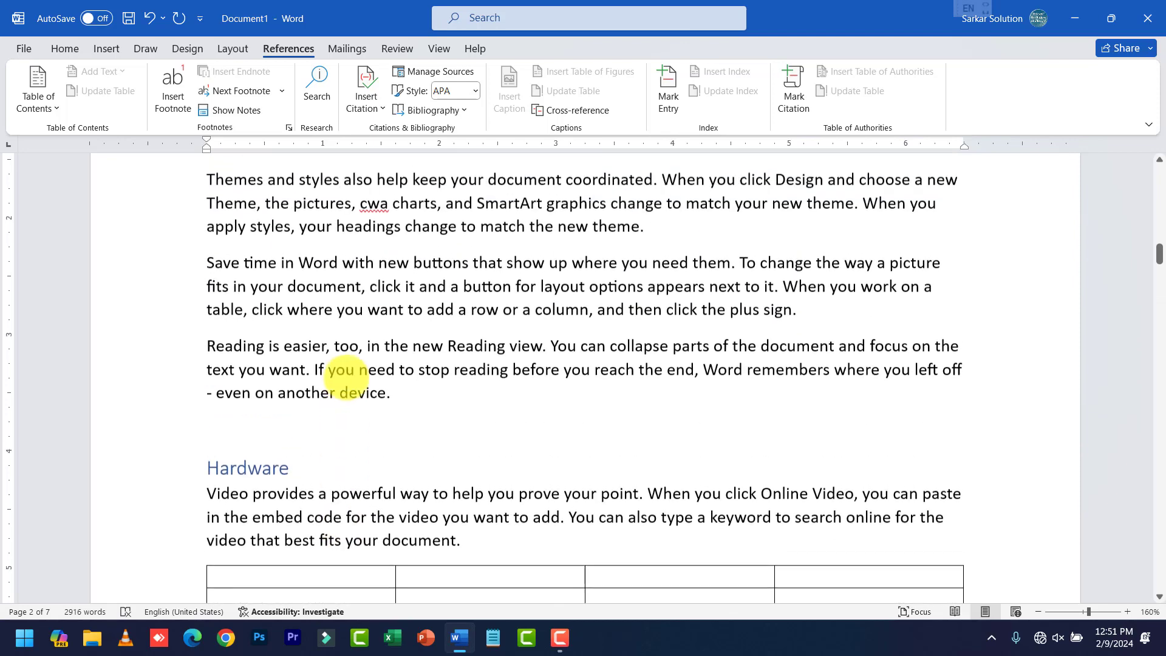
scroll(358, 358, "up", 3)
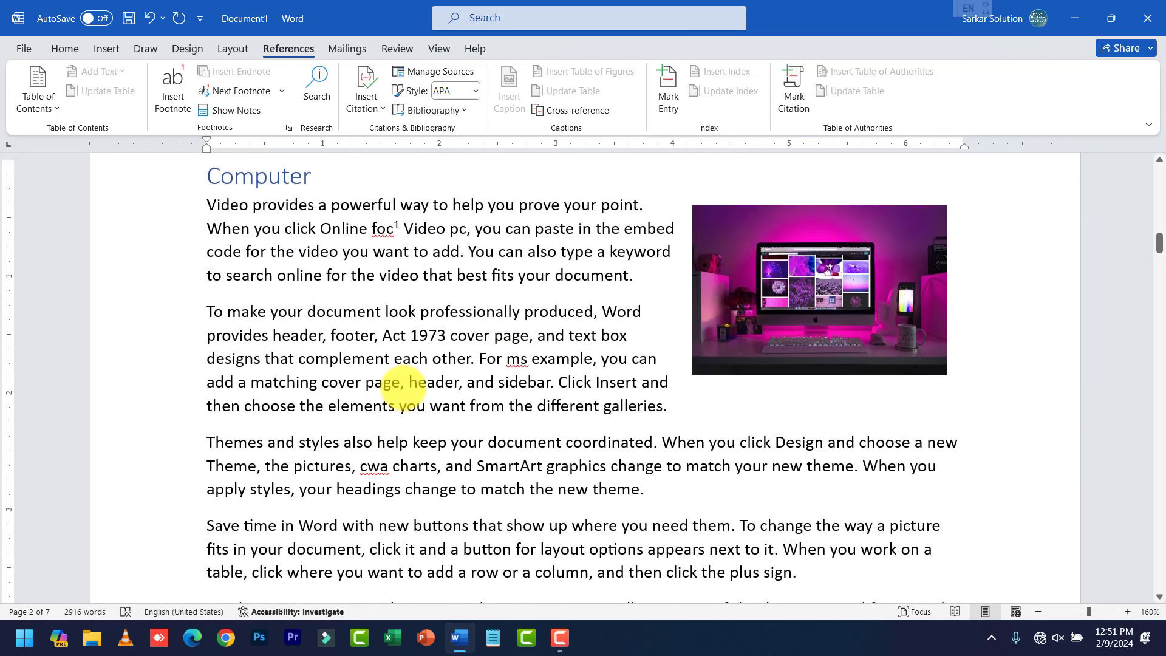
mouse_move(398, 232)
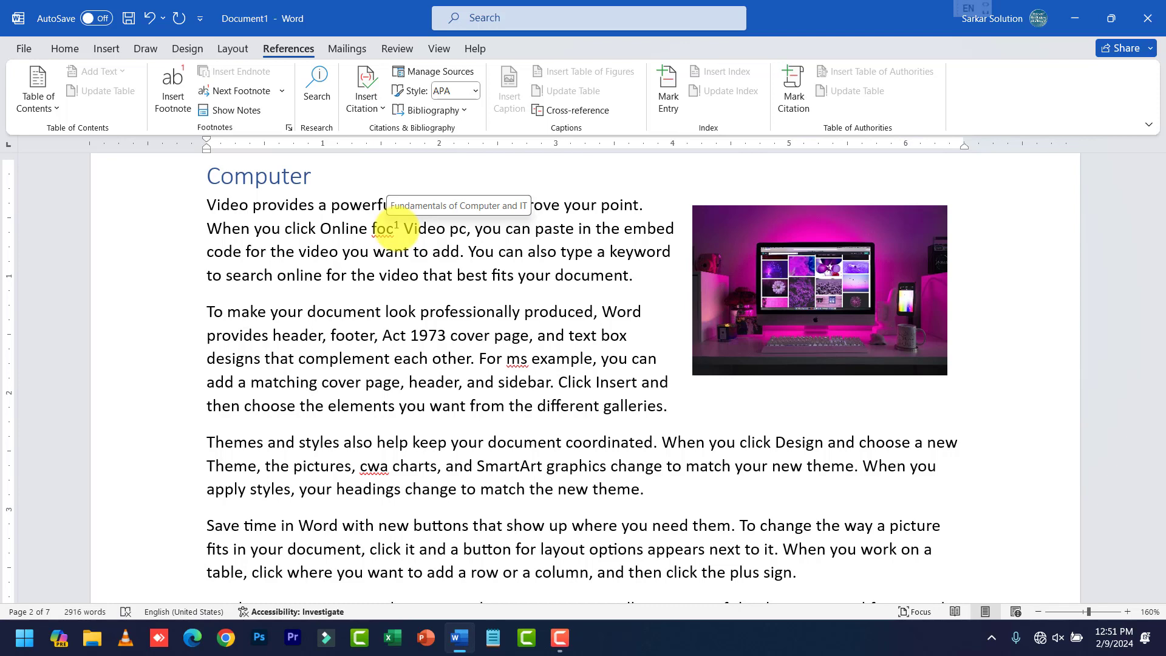
scroll(389, 231, "up", 1)
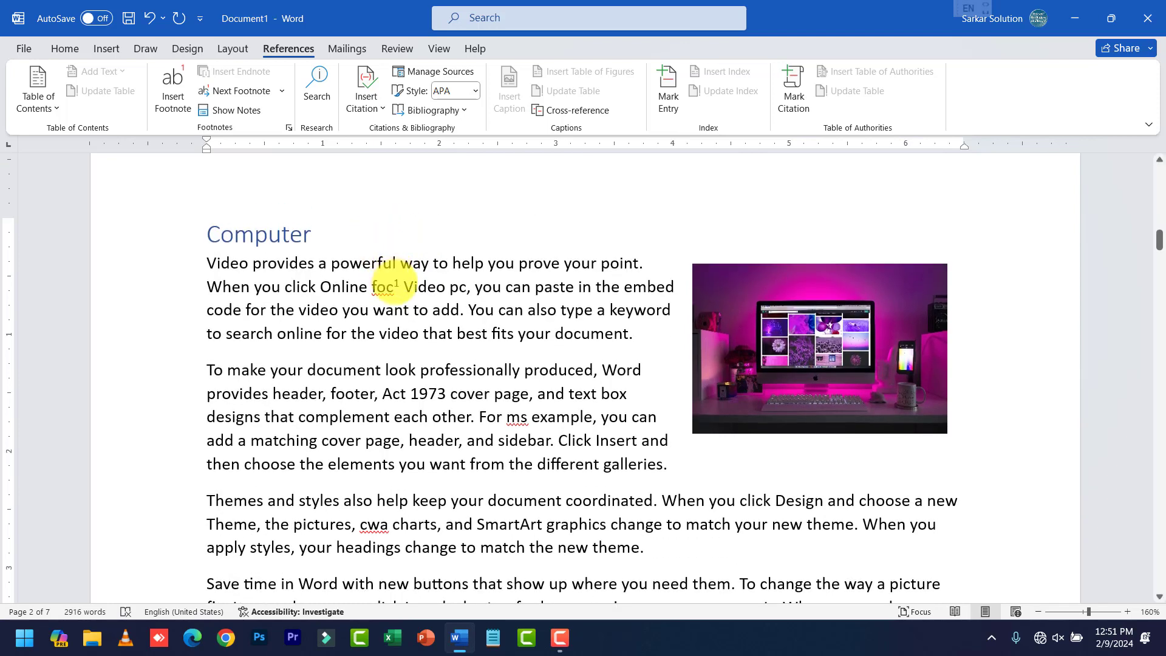
mouse_move(394, 289)
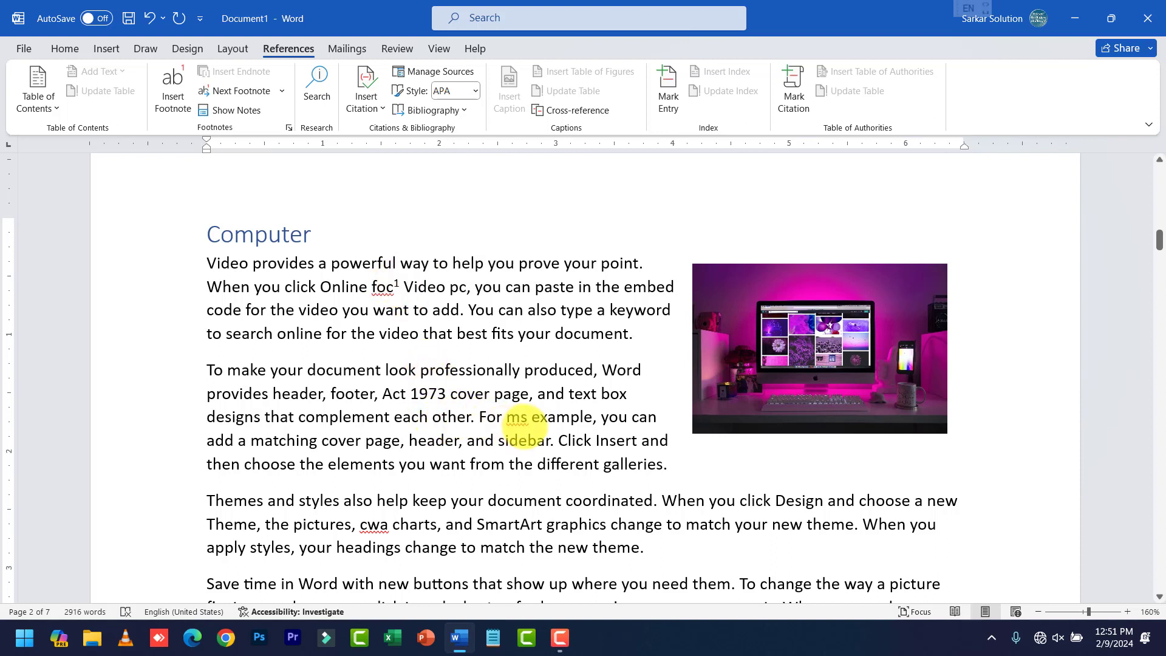
Step: Insert a footnote after "ms" in the Computer section's second paragraph with the text "Microsoft"
left_click(528, 418)
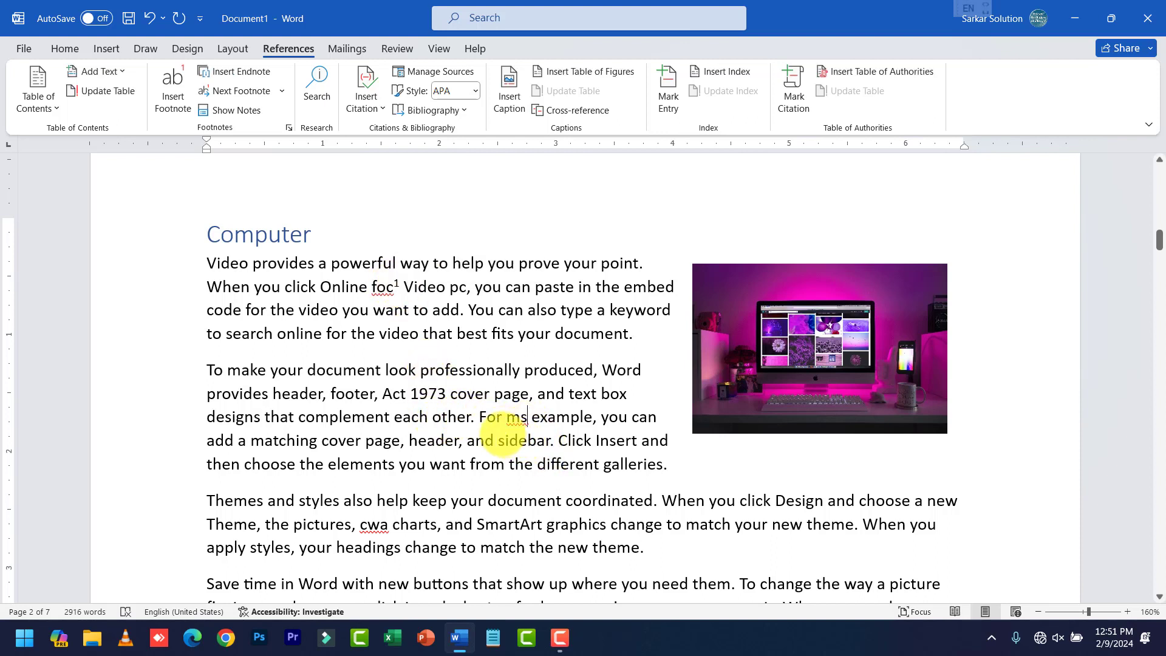
scroll(502, 424, "down", 1)
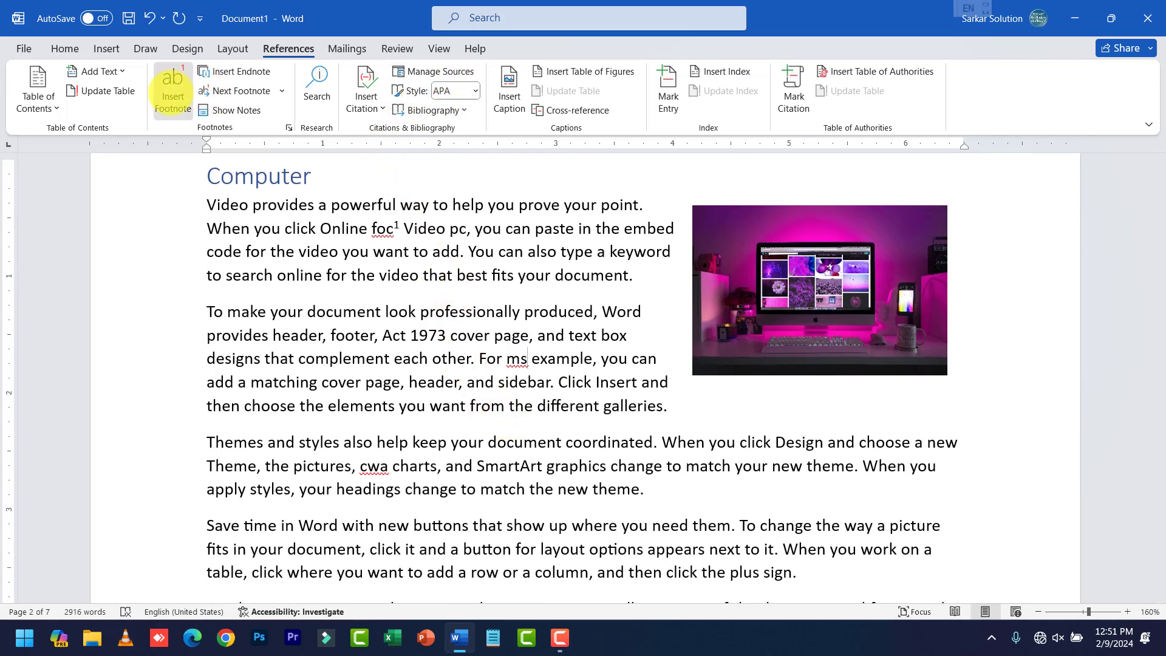
left_click(172, 91)
type("M")
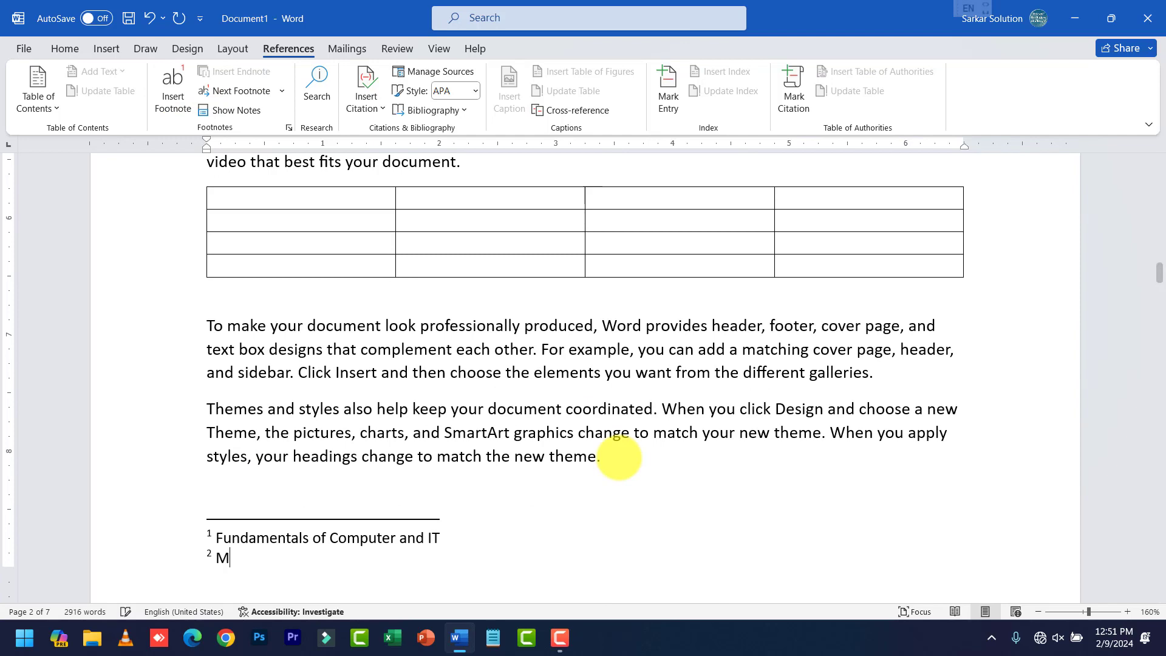
type("icrosoft")
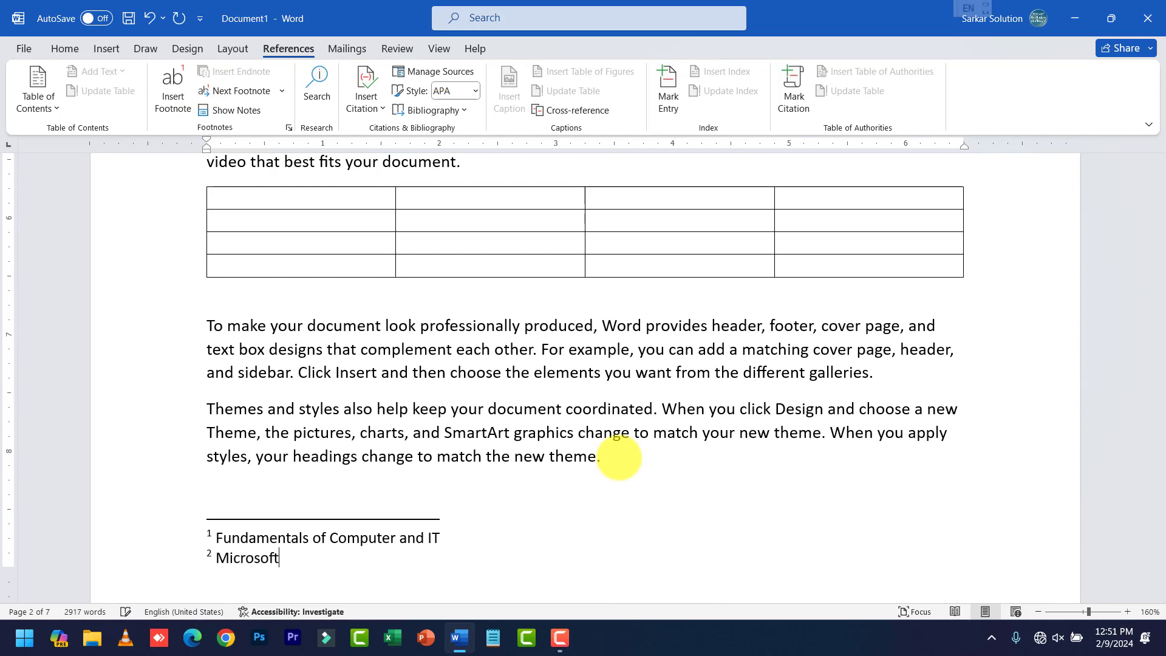
Step: Insert a footnote after "Act 1973" in the Computer section's second paragraph, citing the case "Keshwanand Bharti Kesh 1973"
scroll(542, 451, "up", 15)
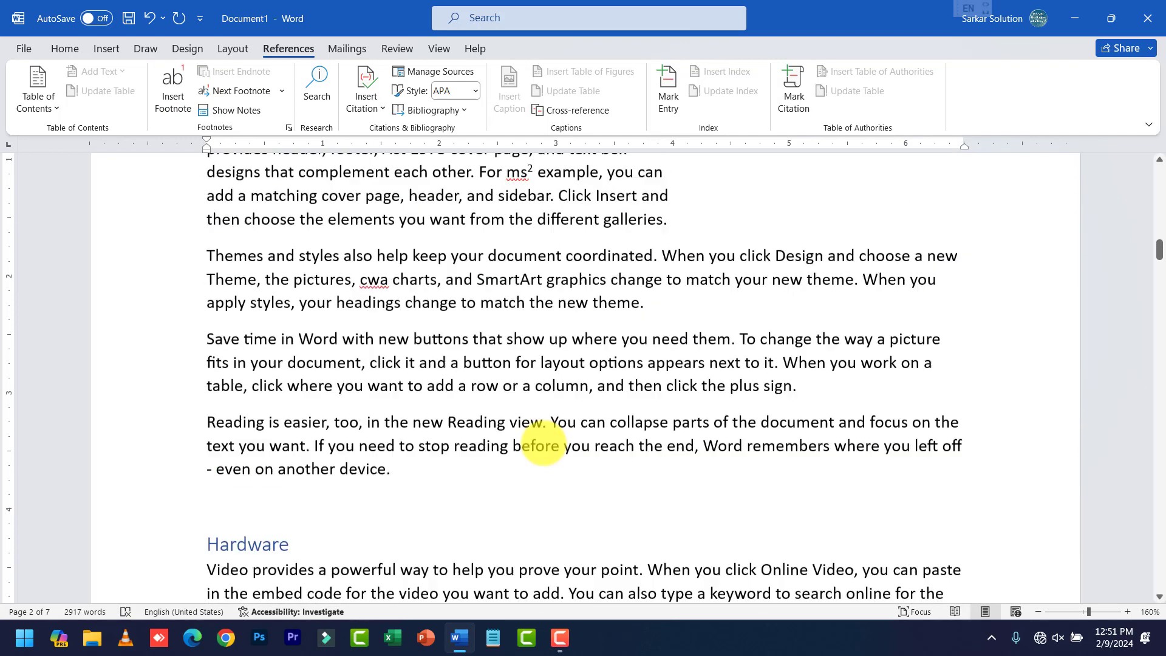
scroll(541, 438, "up", 1)
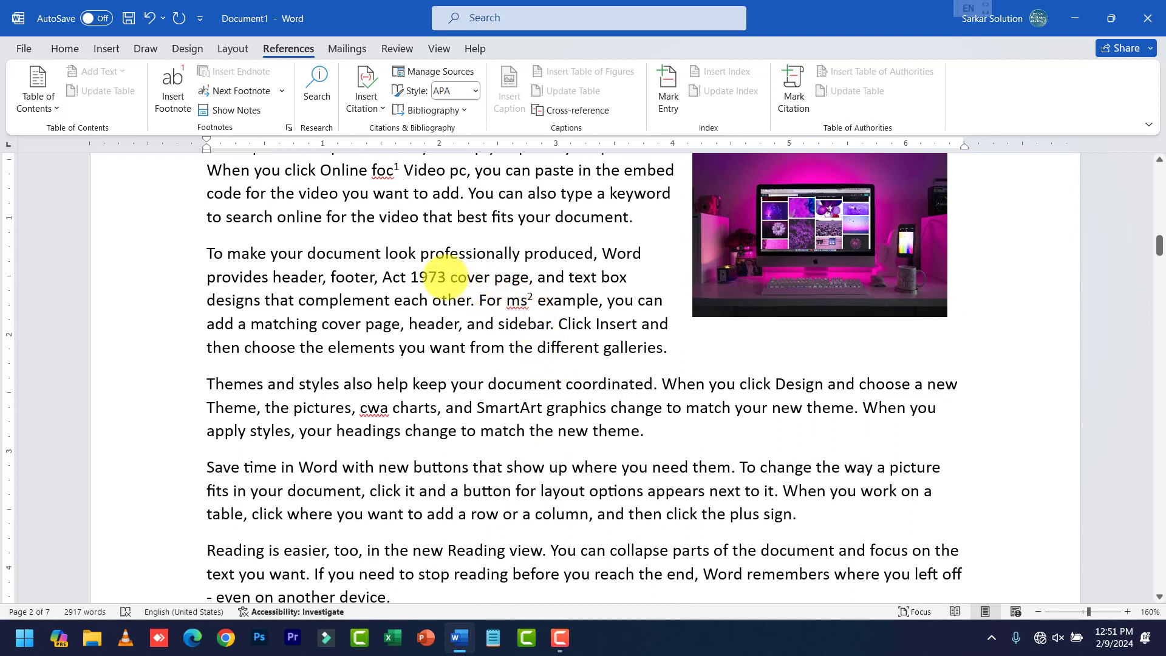
left_click(442, 277)
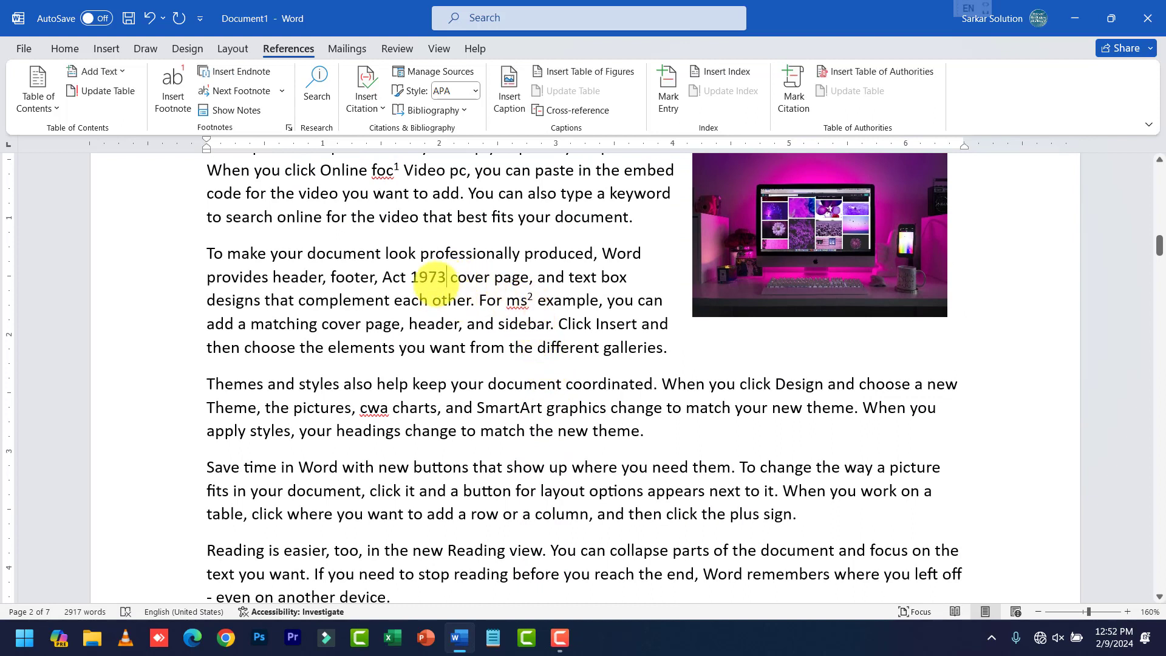
left_click(172, 90)
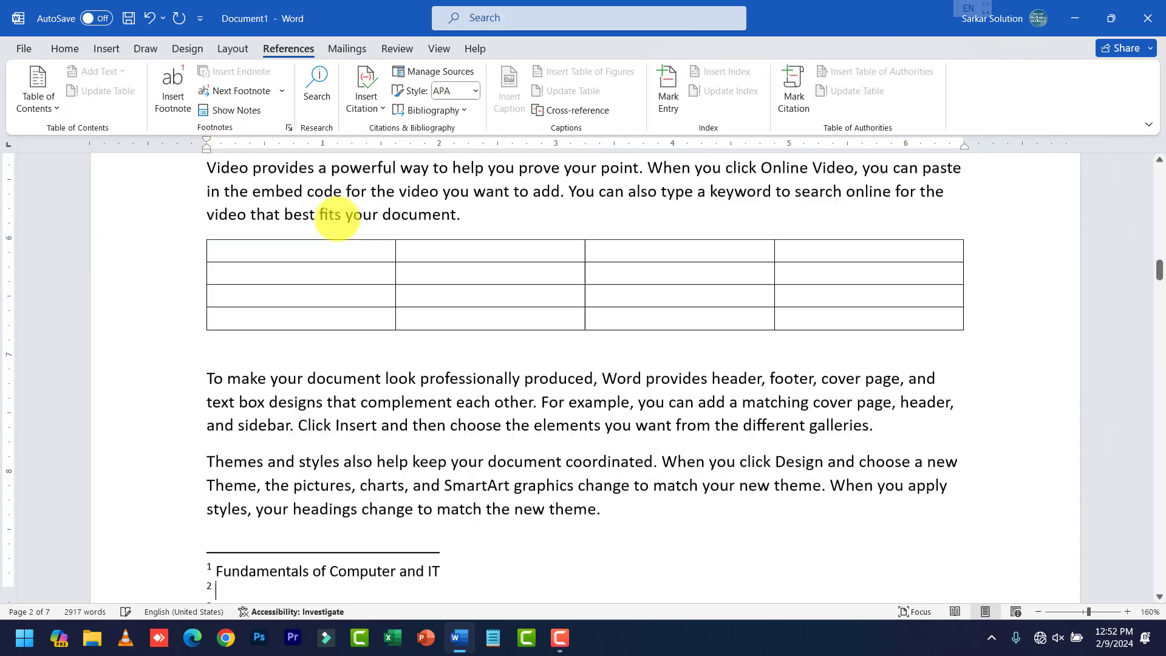
type("Kesh")
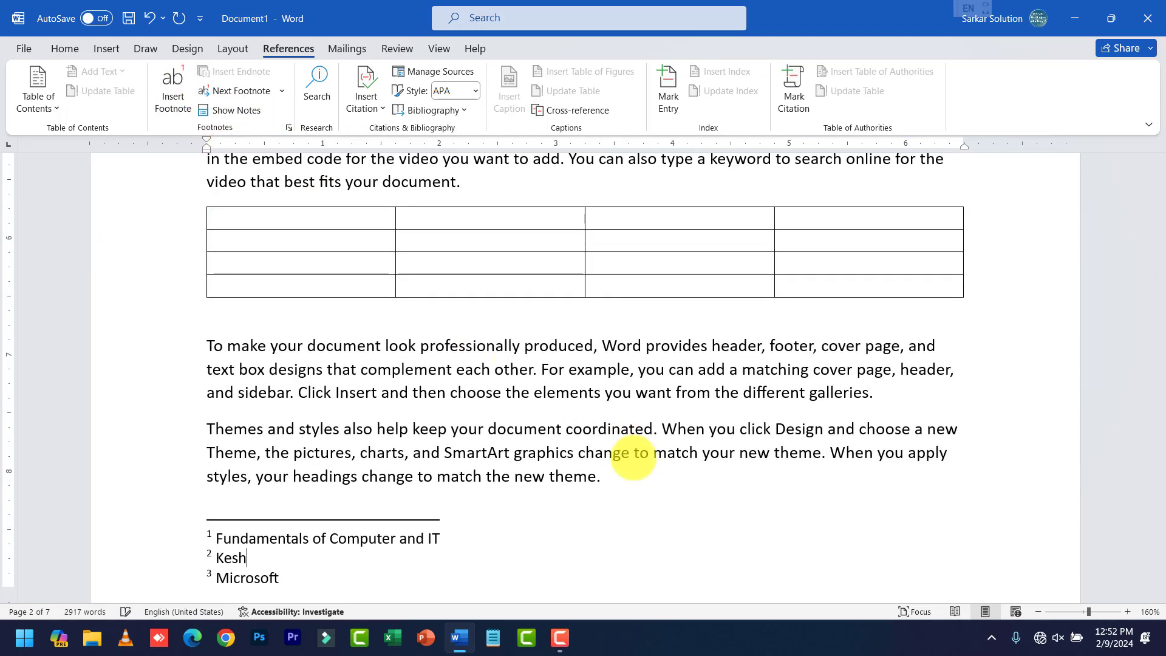
type("wanand Bharti Kesh ")
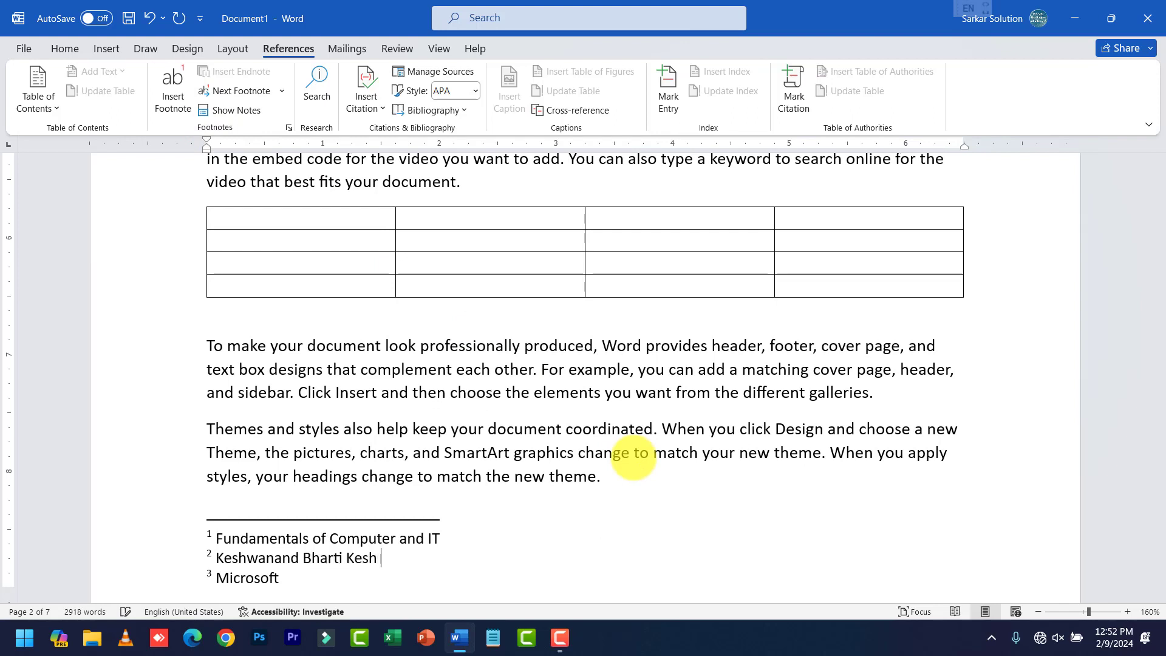
type("198")
type("3")
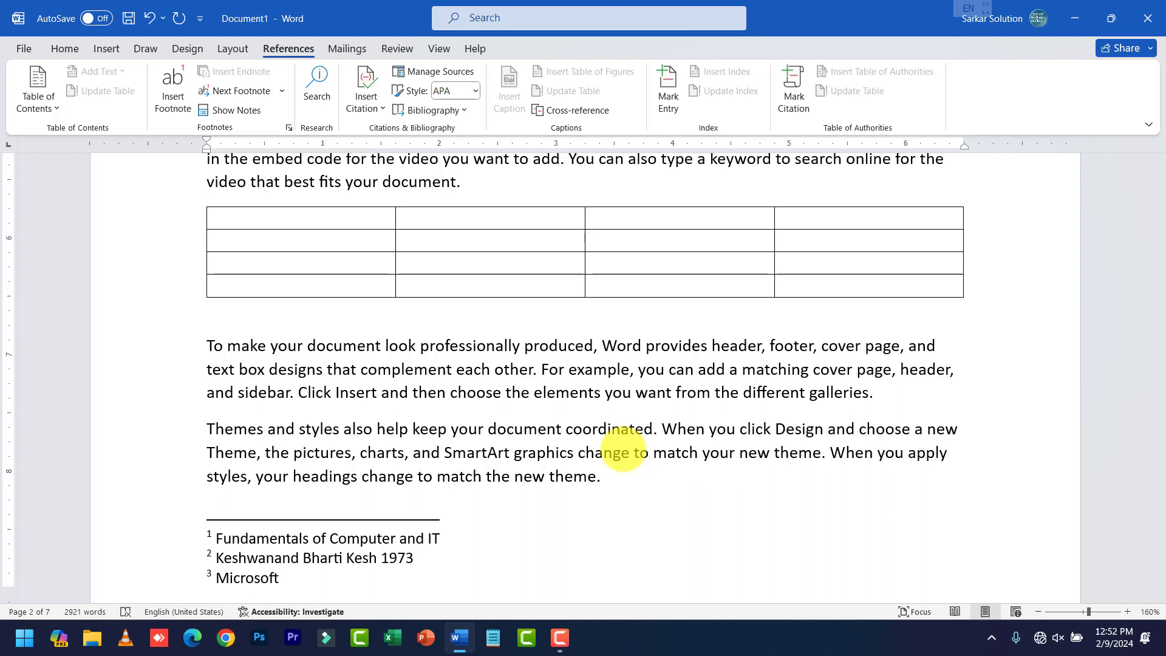
Step: Preview the note at the reference mark after "Act 1973", follow it to the footnote area, and return to the Computer section
scroll(344, 564, "up", 10)
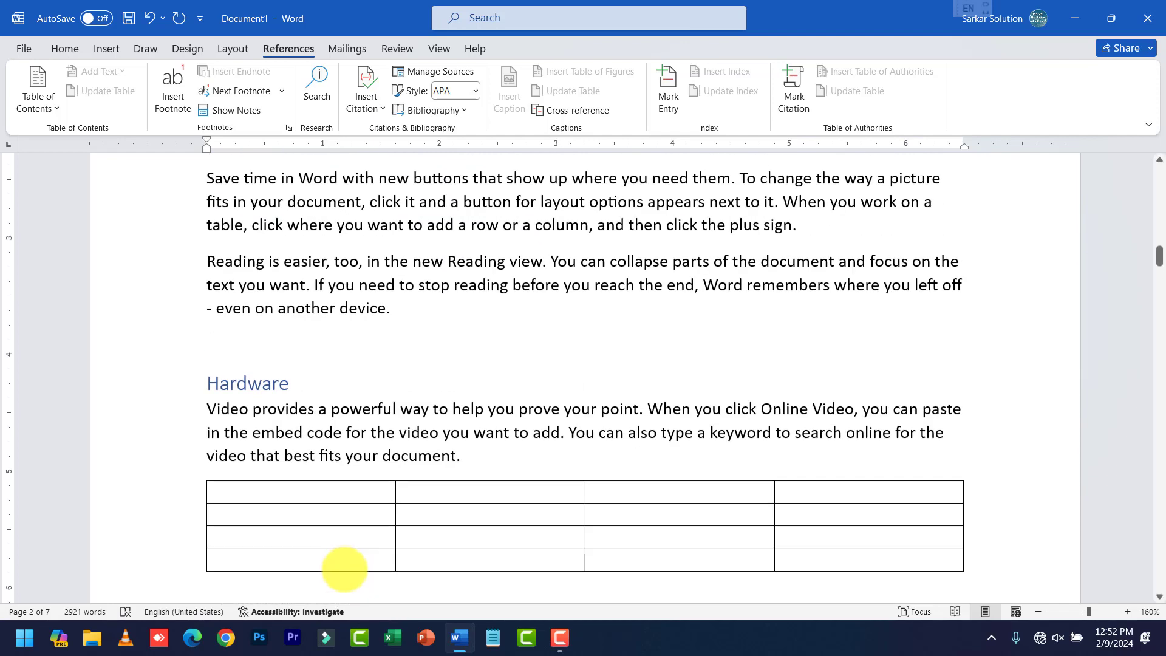
scroll(360, 539, "up", 1)
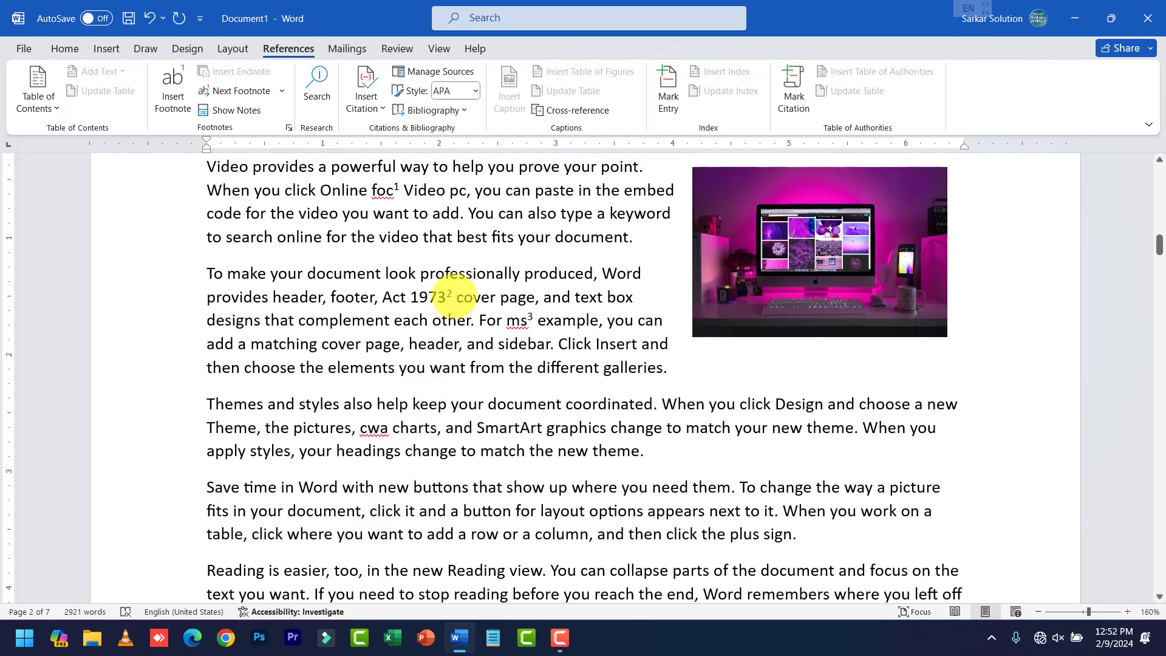
mouse_move(450, 294)
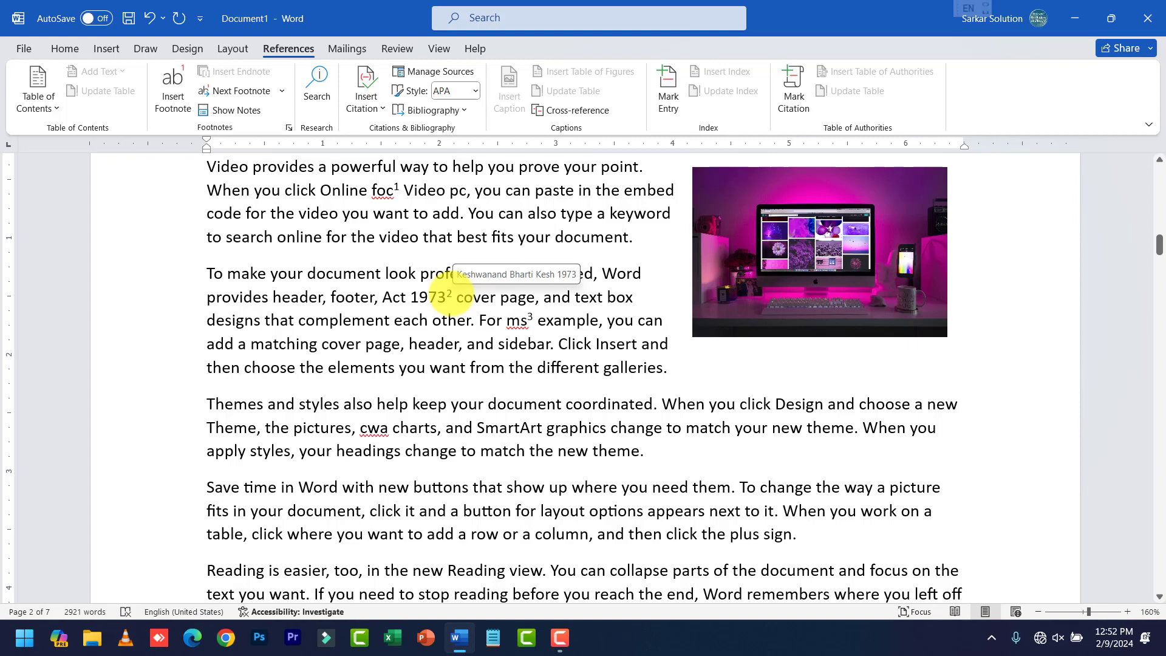
double_click(448, 296)
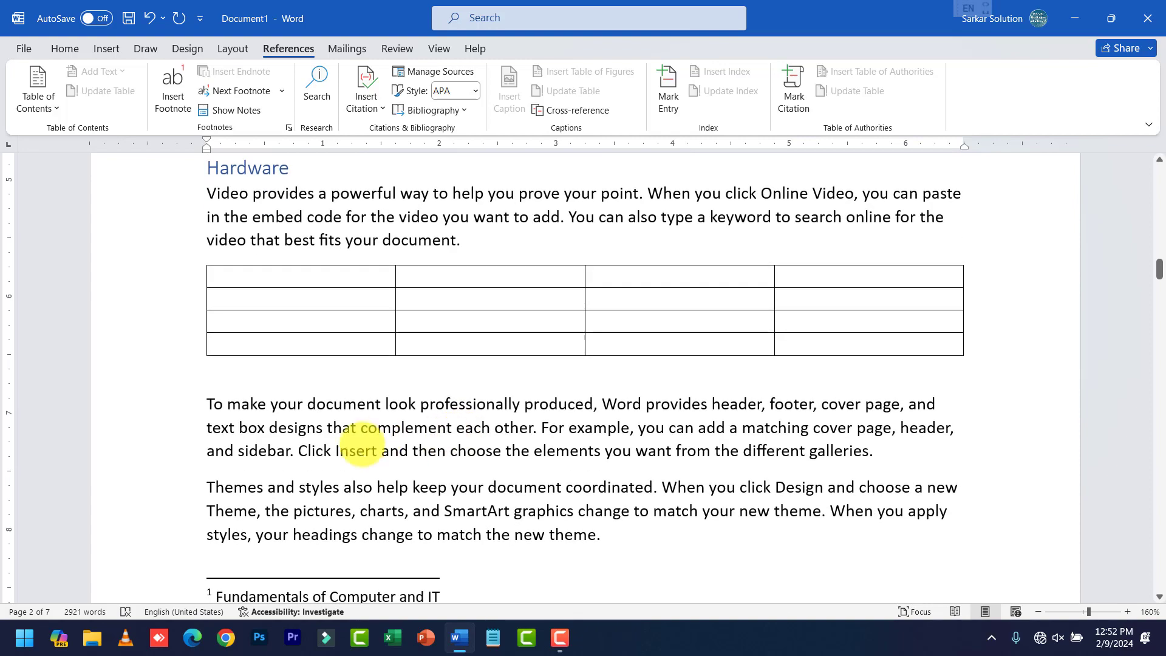
scroll(408, 410, "up", 15)
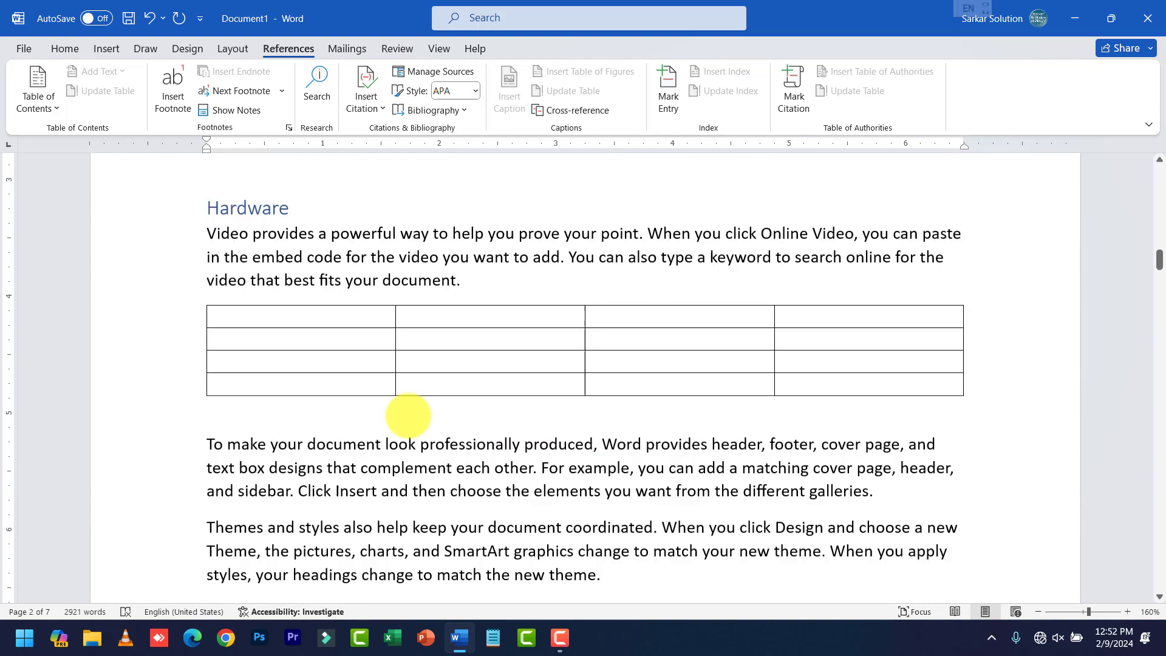
scroll(435, 403, "down", 2)
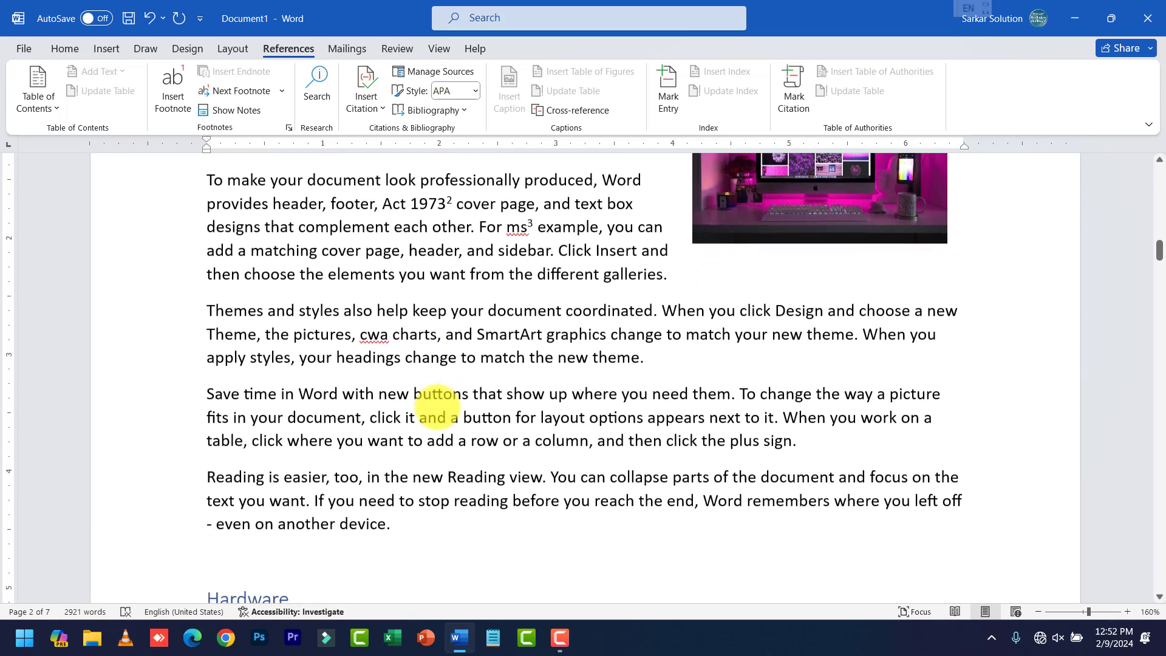
scroll(438, 412, "up", 3)
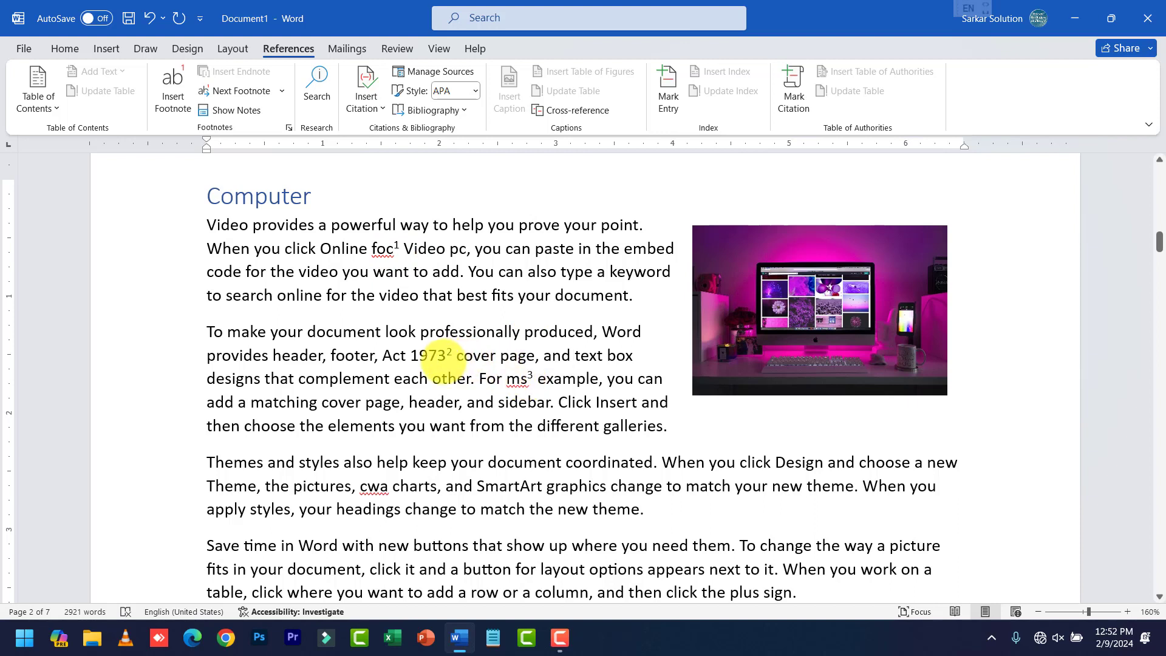
Step: Insert a footnote after "pc" in the Computer section's first paragraph with the text "PC Packages"
mouse_move(450, 355)
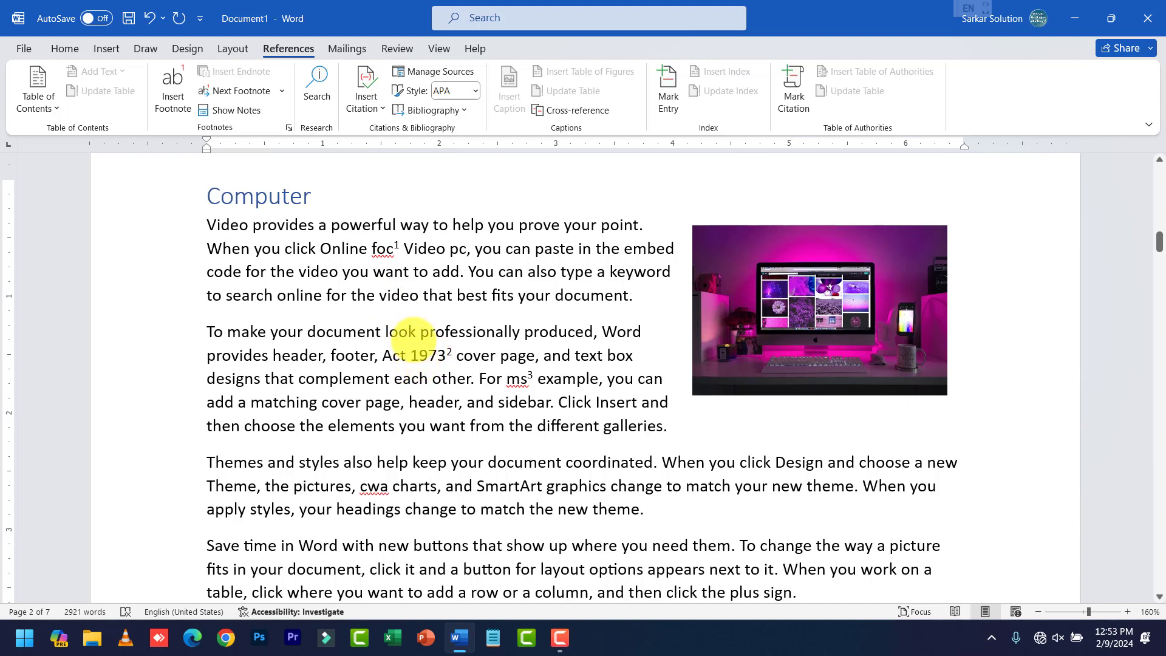
left_click(451, 249)
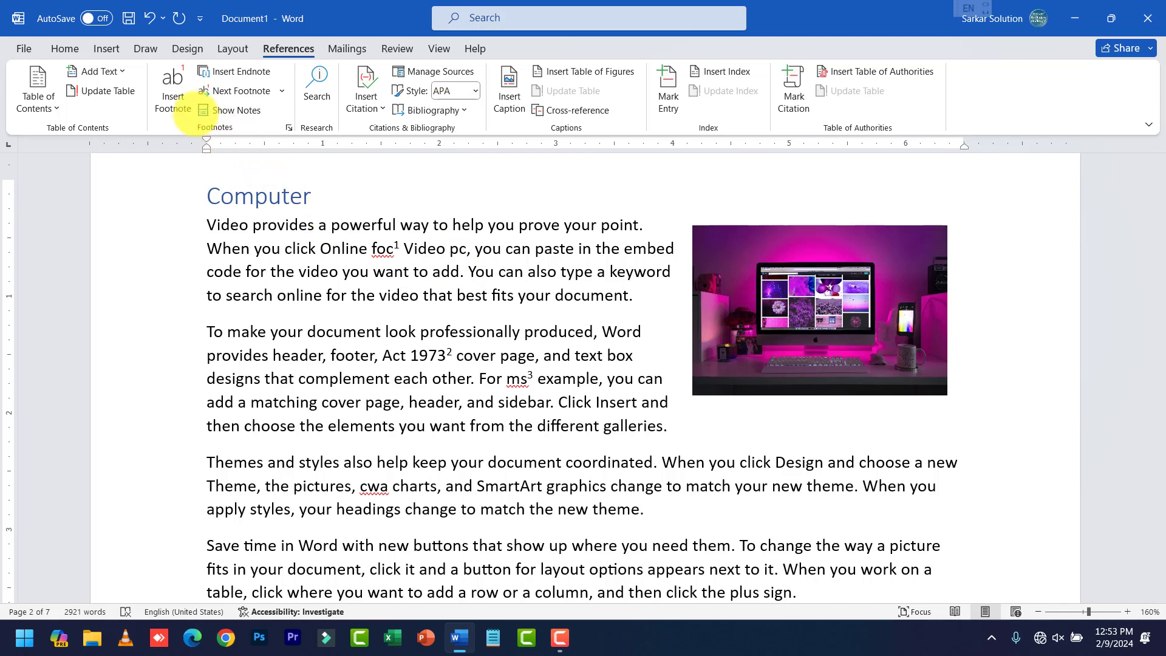
left_click(177, 101)
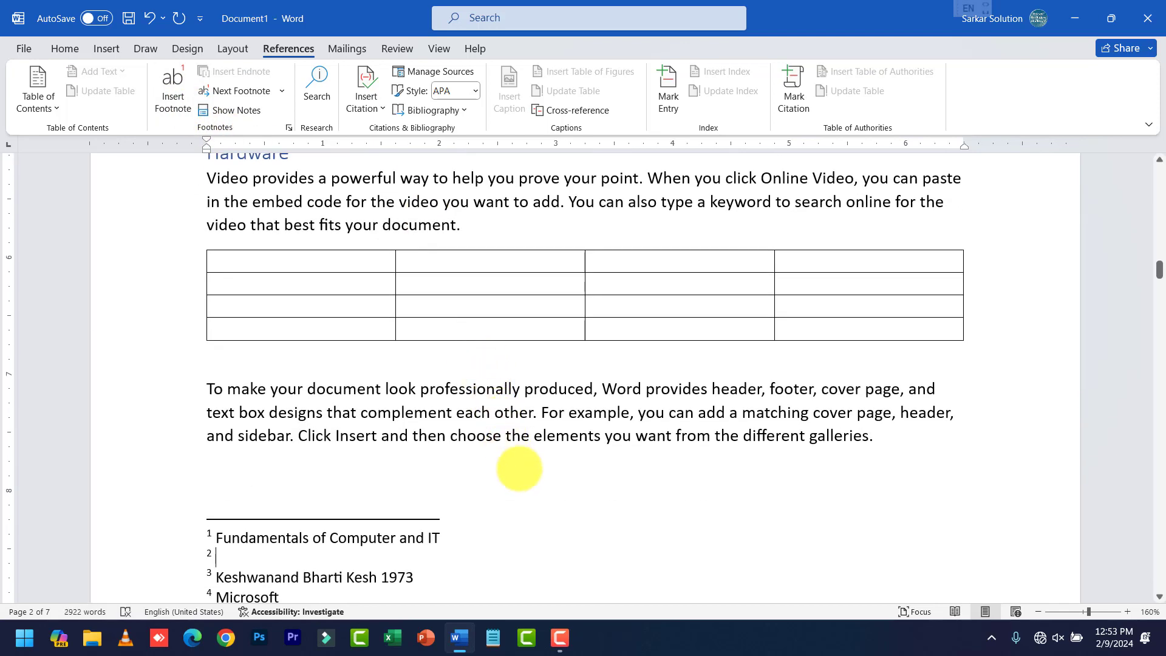
type("PC PAc")
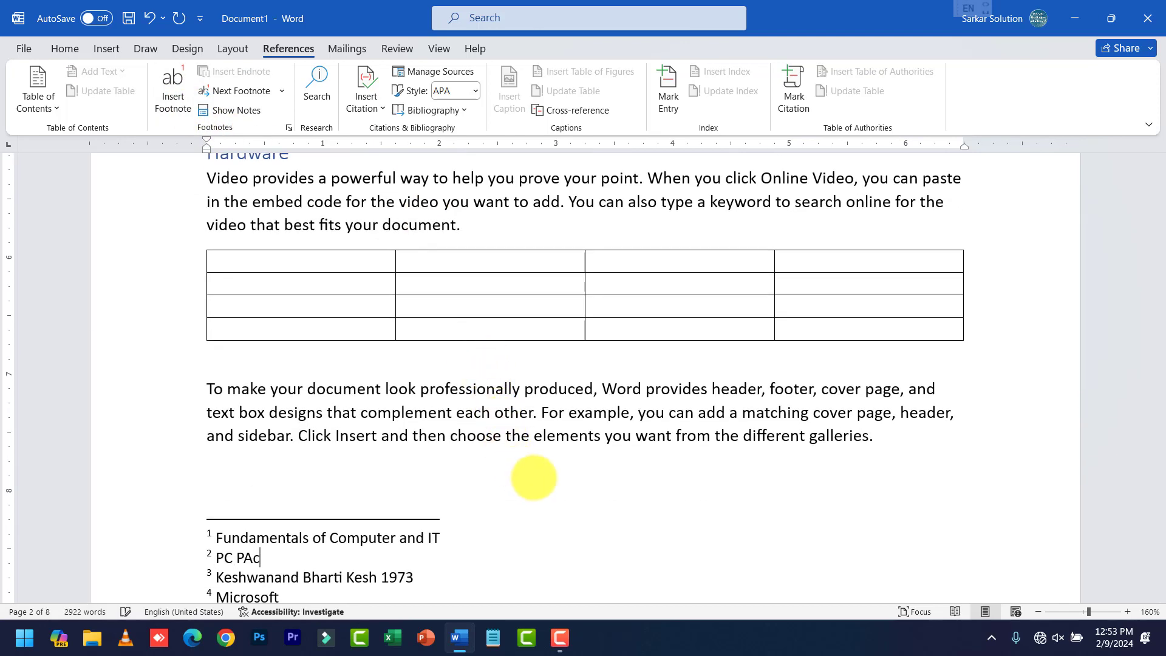
key("BackSpace")
type("ackages")
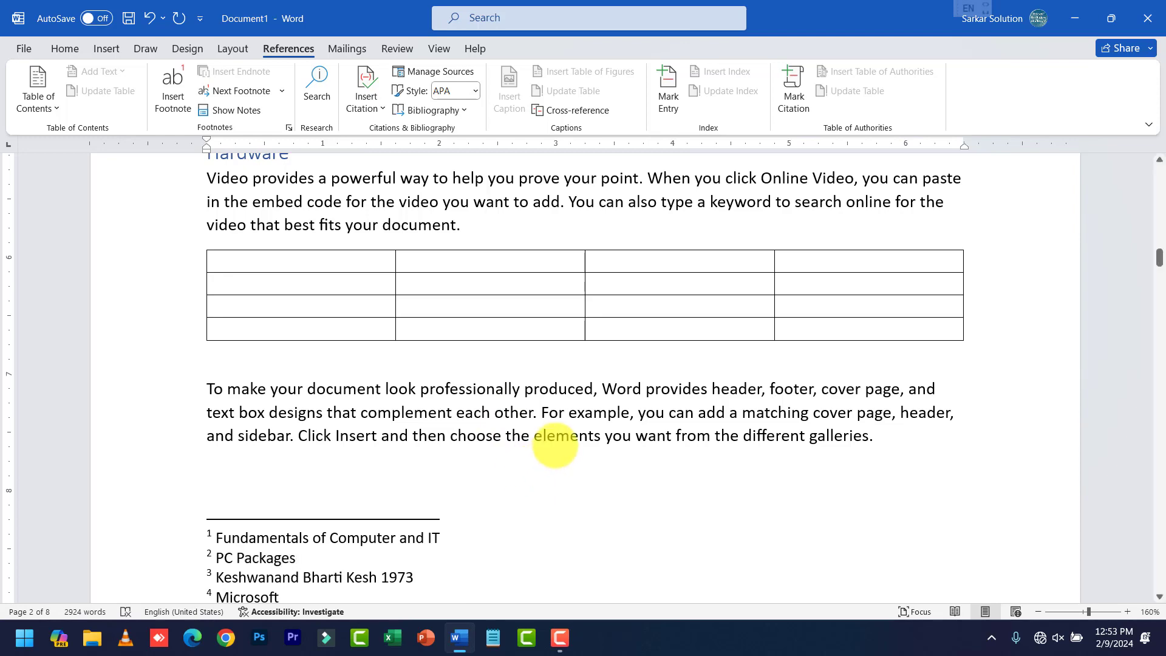
scroll(554, 437, "up", 15)
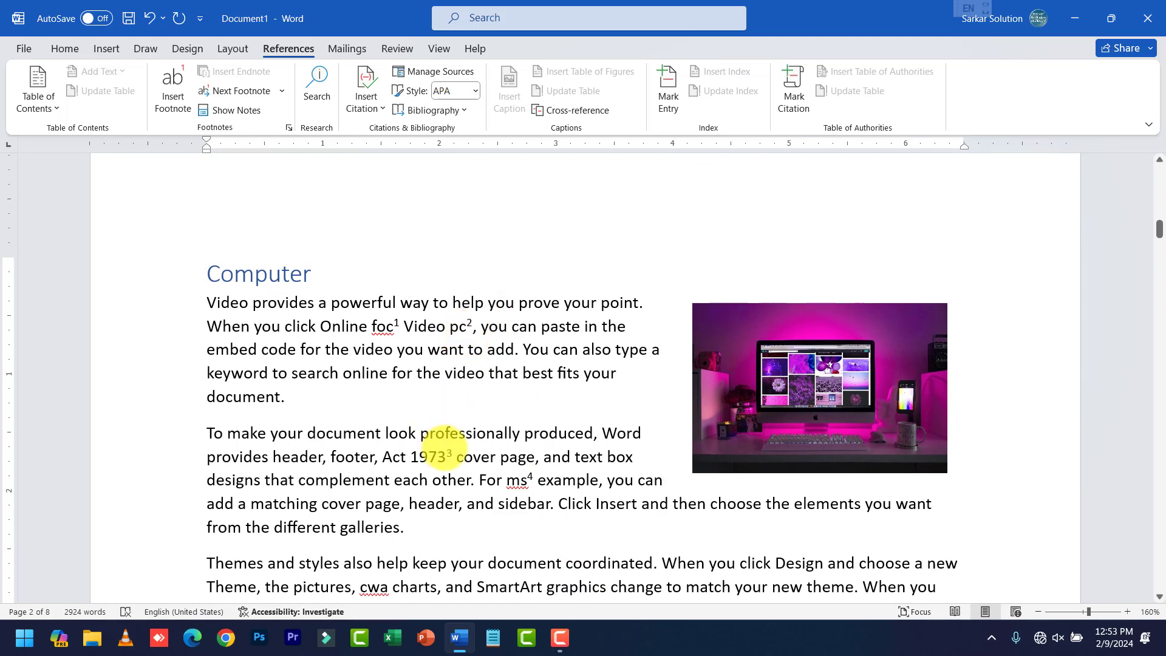
Step: Insert a footnote after "cwa" in the Computer section's third paragraph with the text "Chhindwara"
mouse_move(528, 484)
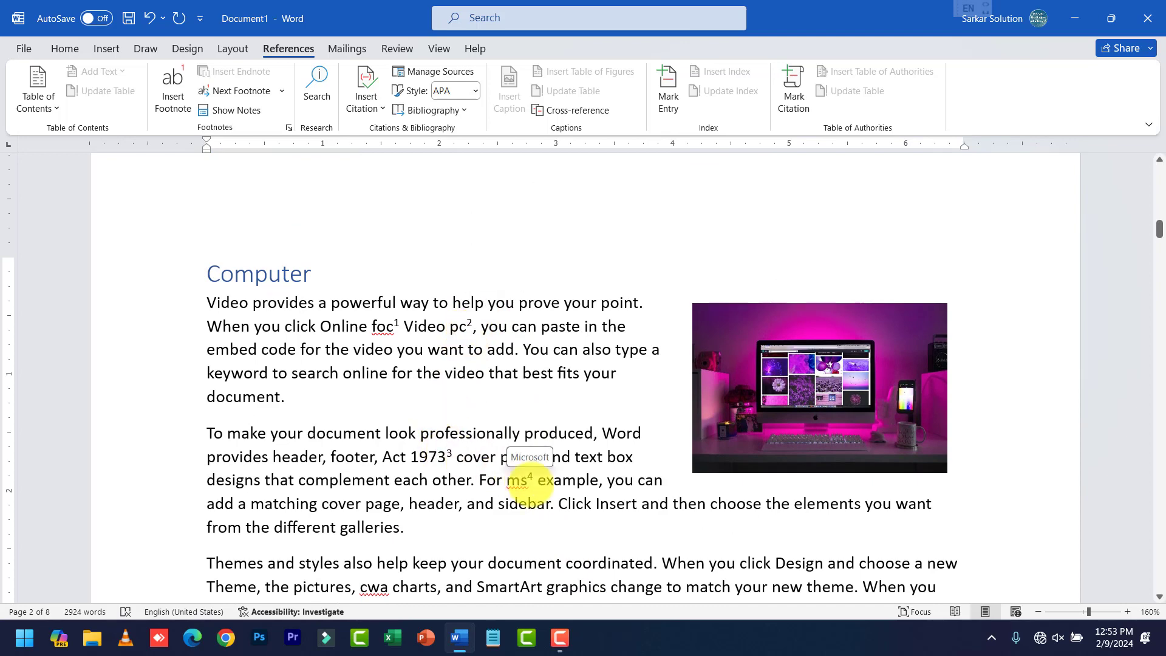
scroll(526, 480, "down", 3)
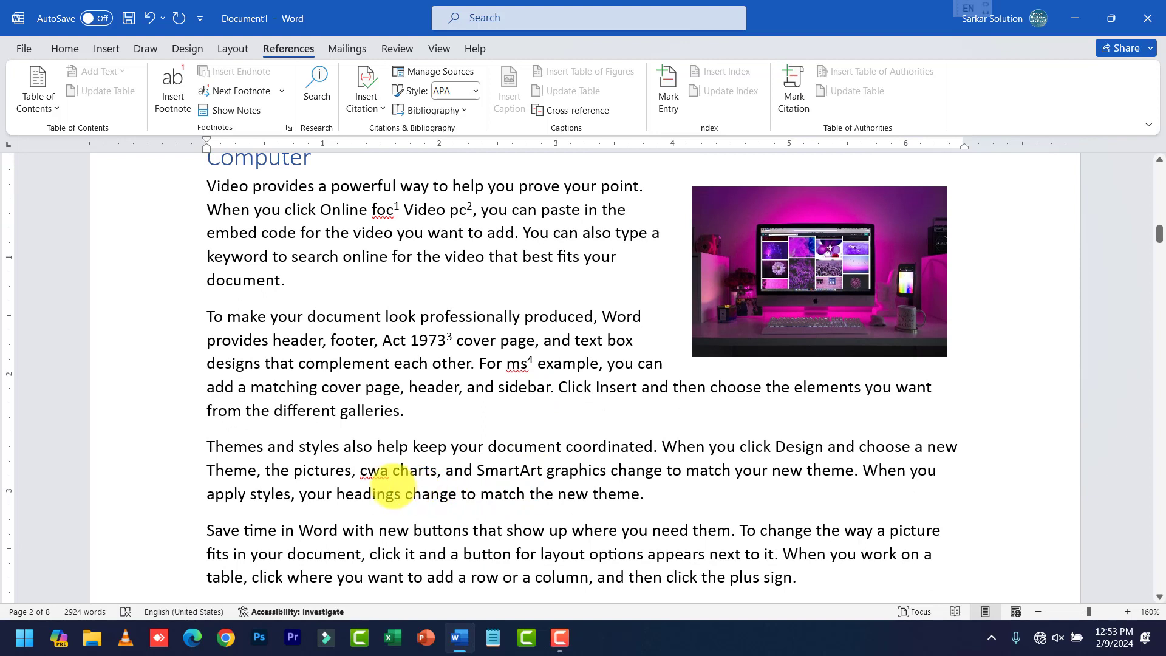
left_click(392, 471)
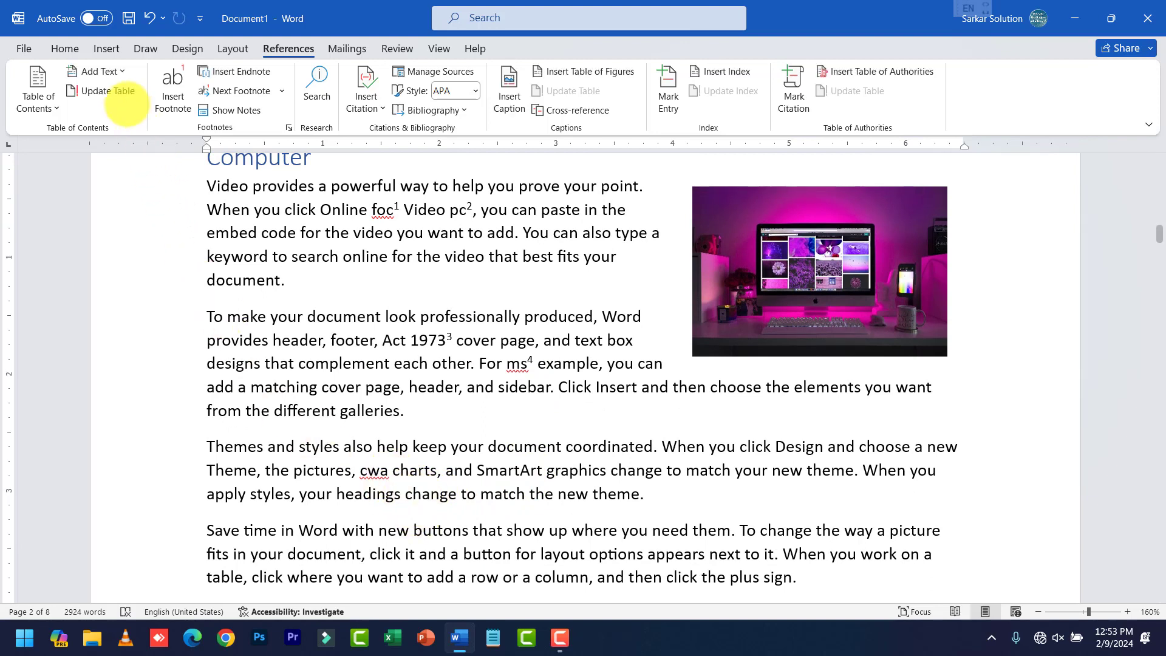
left_click(156, 104)
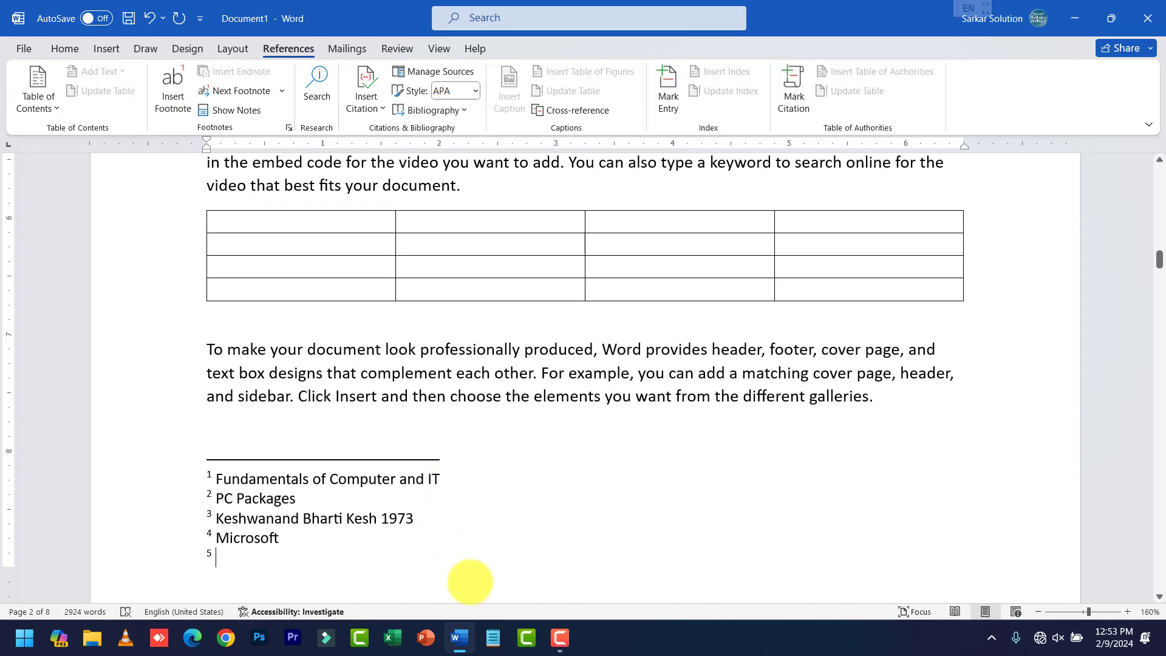
type("Chhindwara")
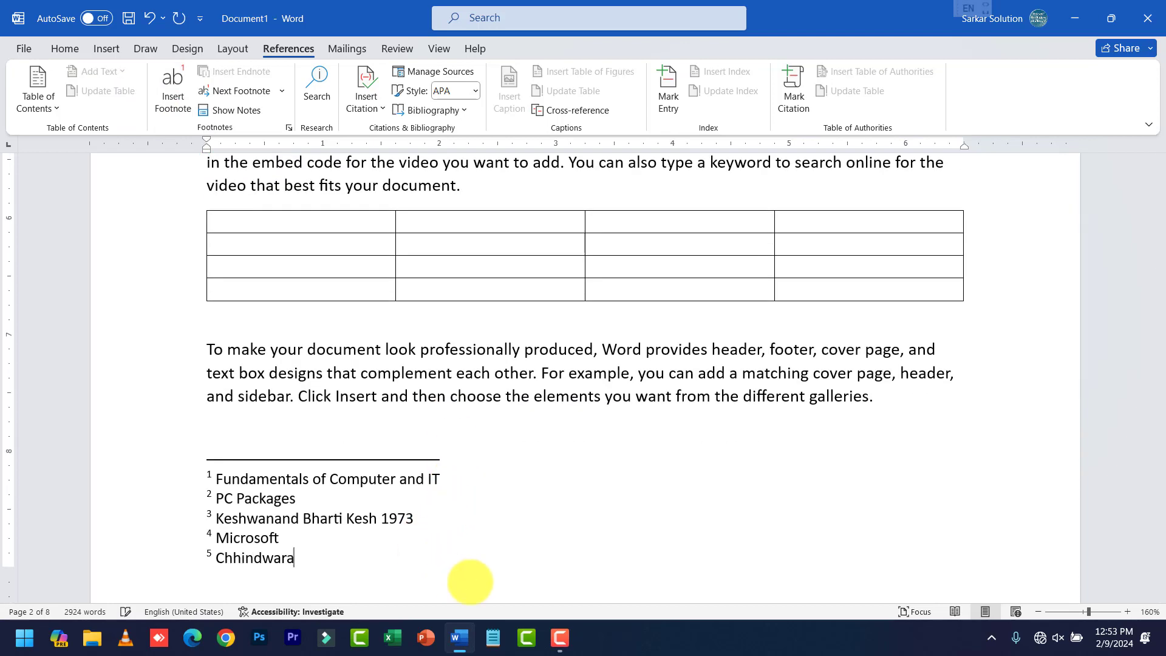
scroll(372, 484, "up", 1)
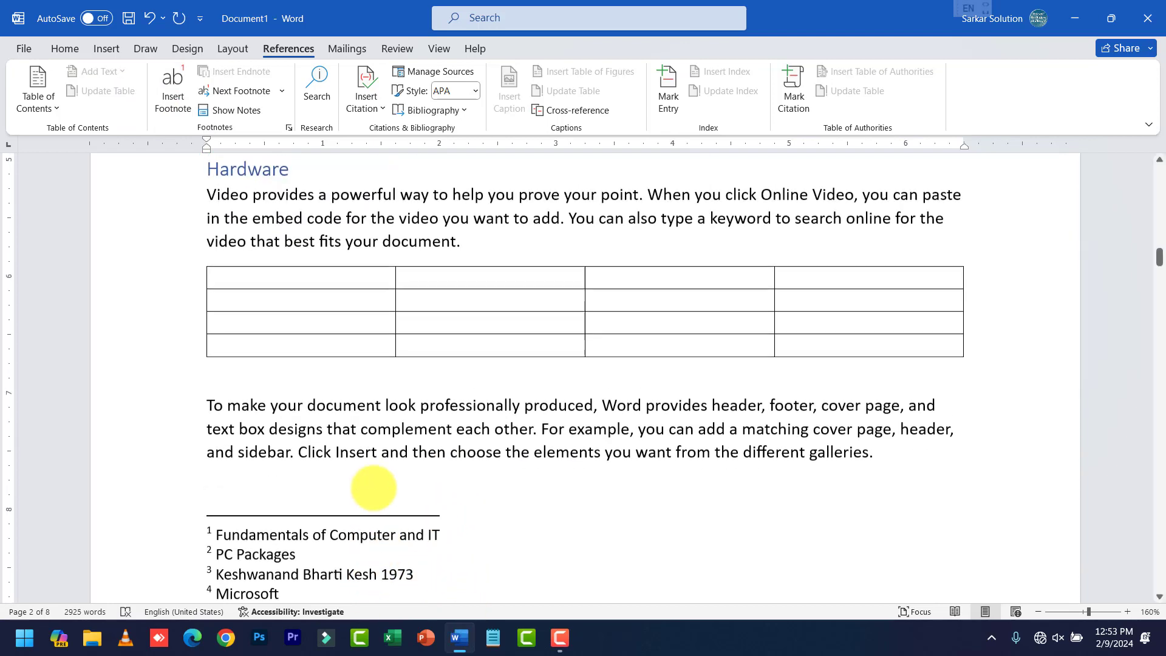
scroll(365, 498, "down", 3)
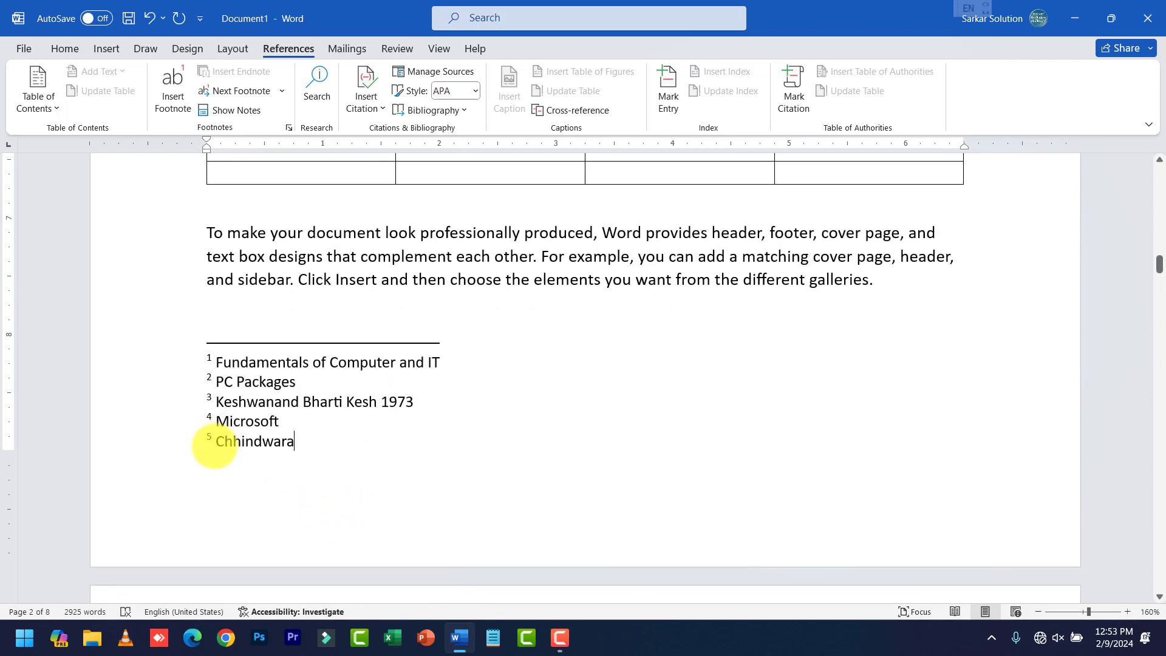
Step: Add "PC" after "powerful" in the Mouse section's first paragraph and give it a footnote reading "PC Packages"
scroll(378, 516, "down", 10)
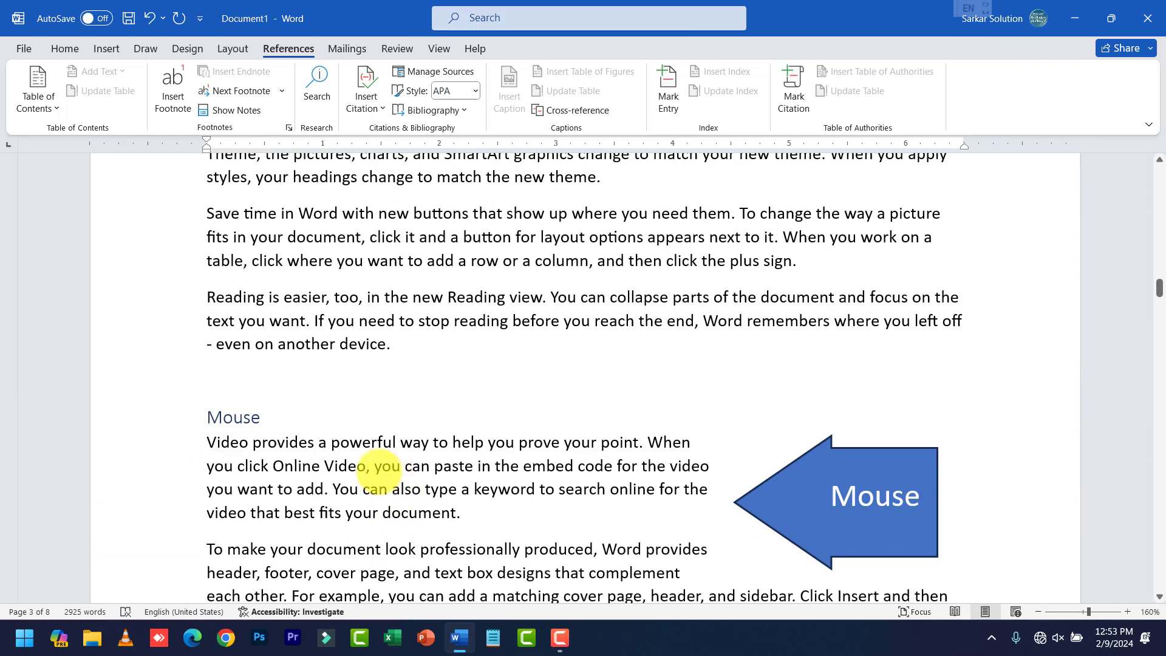
left_click(396, 443)
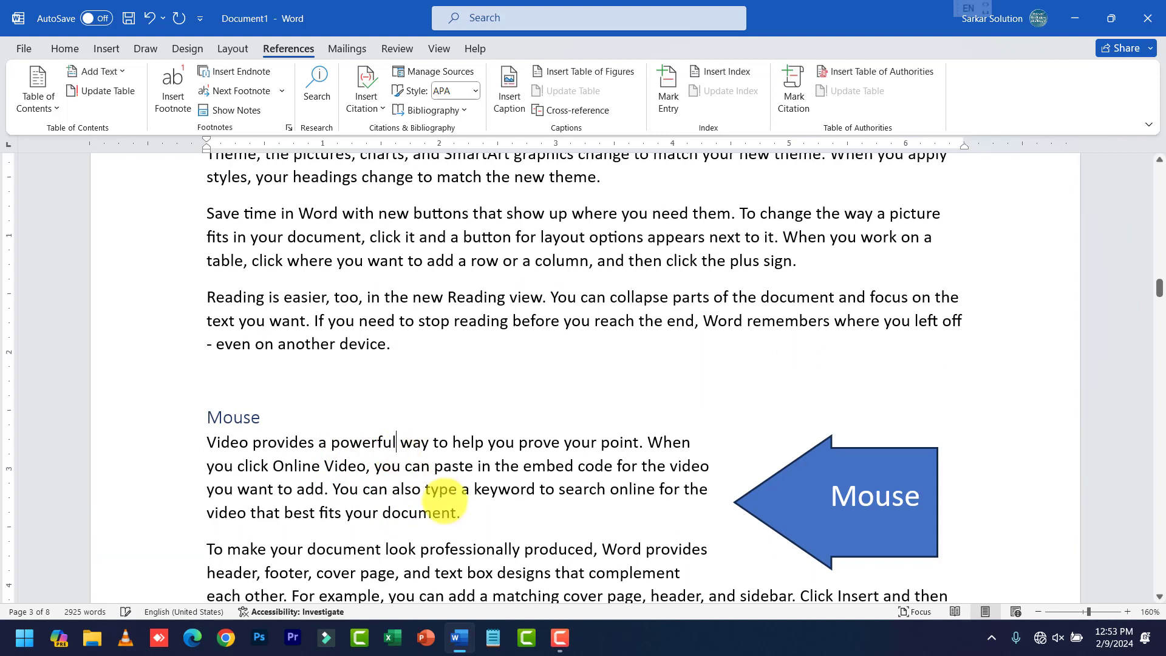
type("PC")
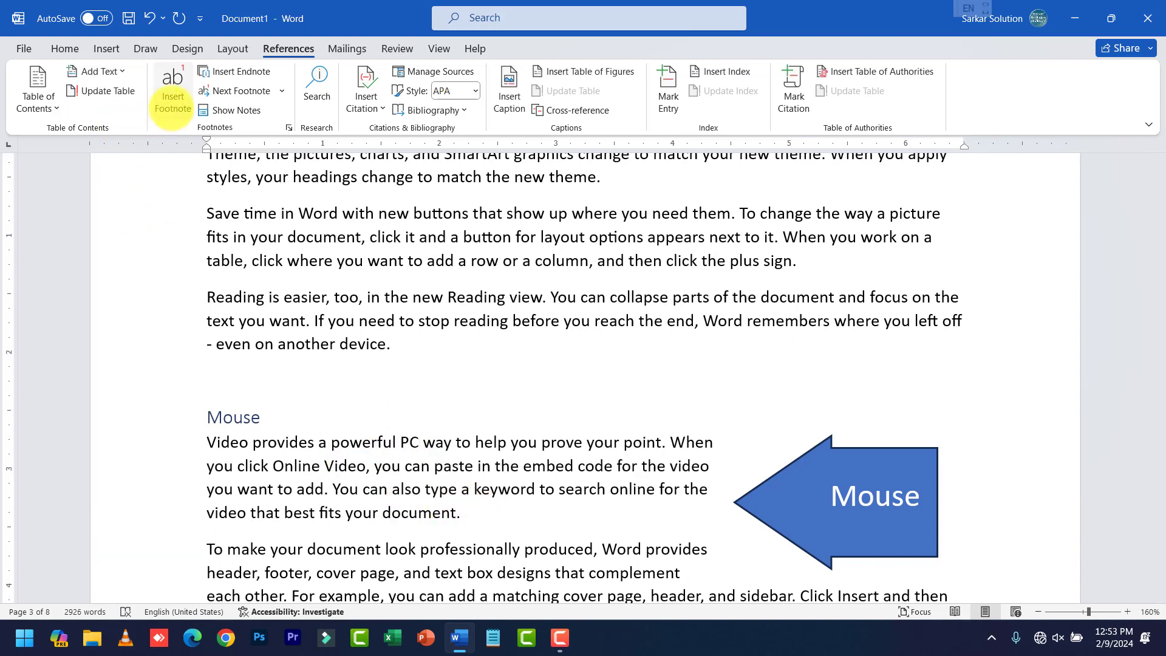
left_click(173, 97)
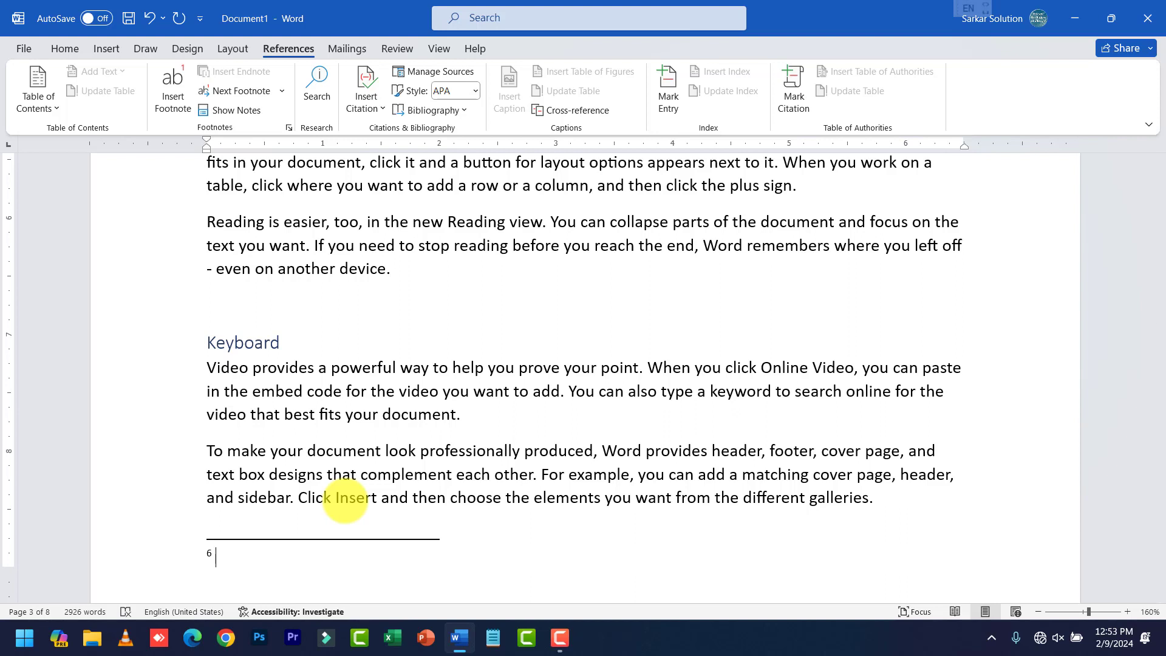
key("BackSpace")
type("PC")
type("kages")
scroll(364, 364, "up", 4)
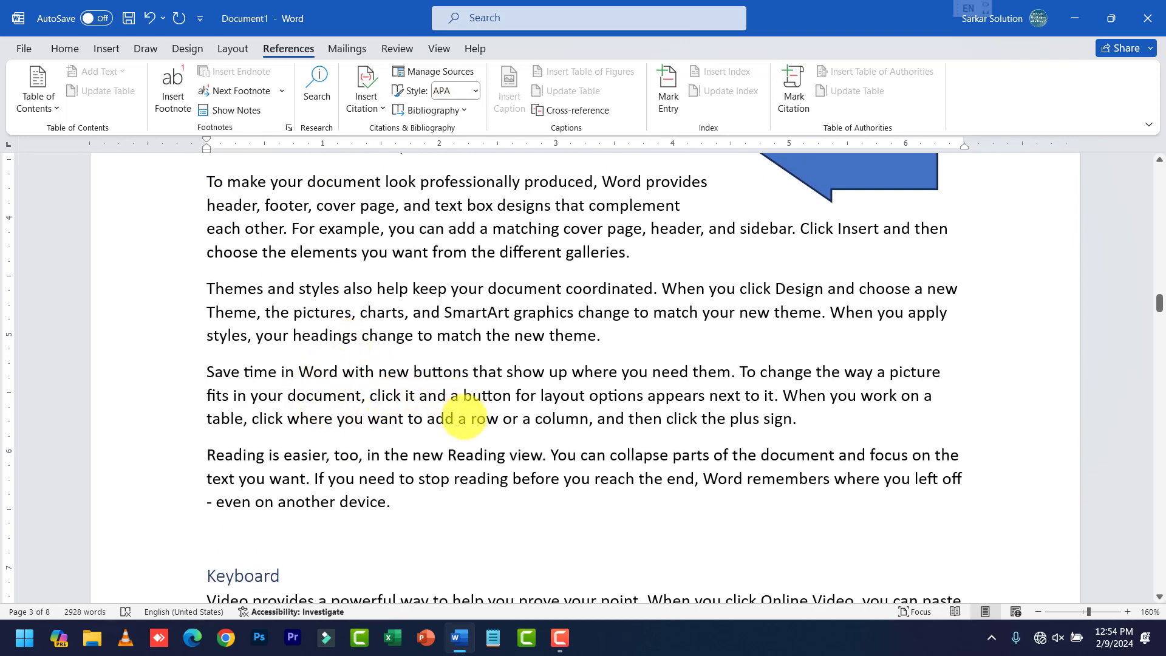
scroll(484, 455, "down", 5)
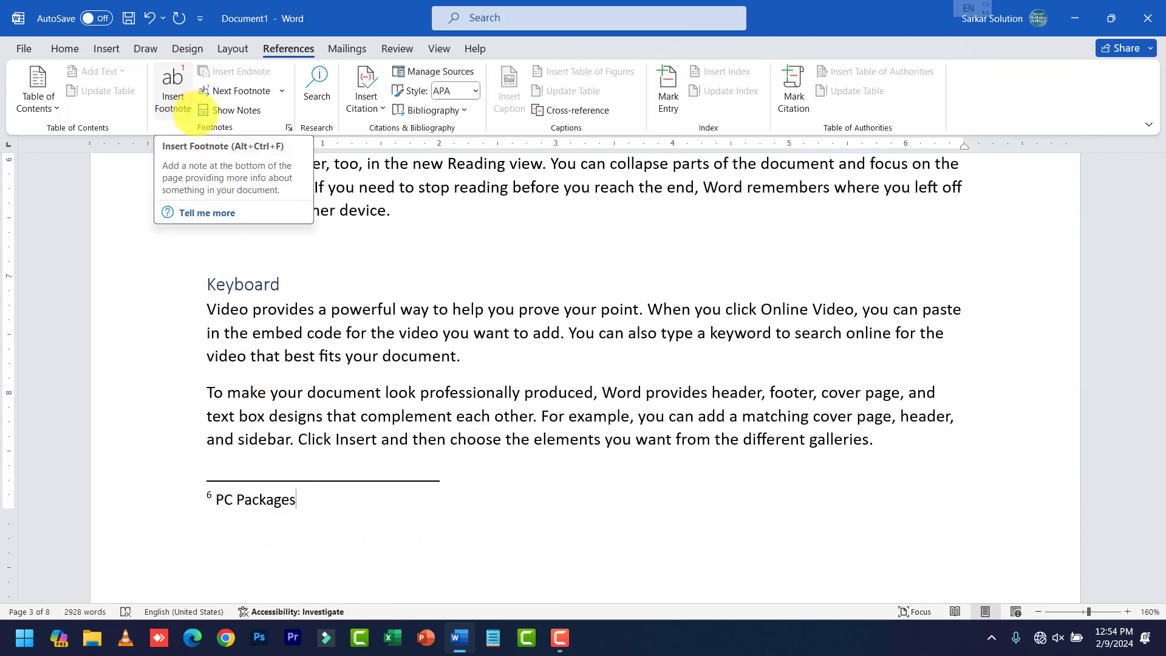
Step: Go to the end of the document and start a new line below the User section's last paragraph
left_click(381, 439)
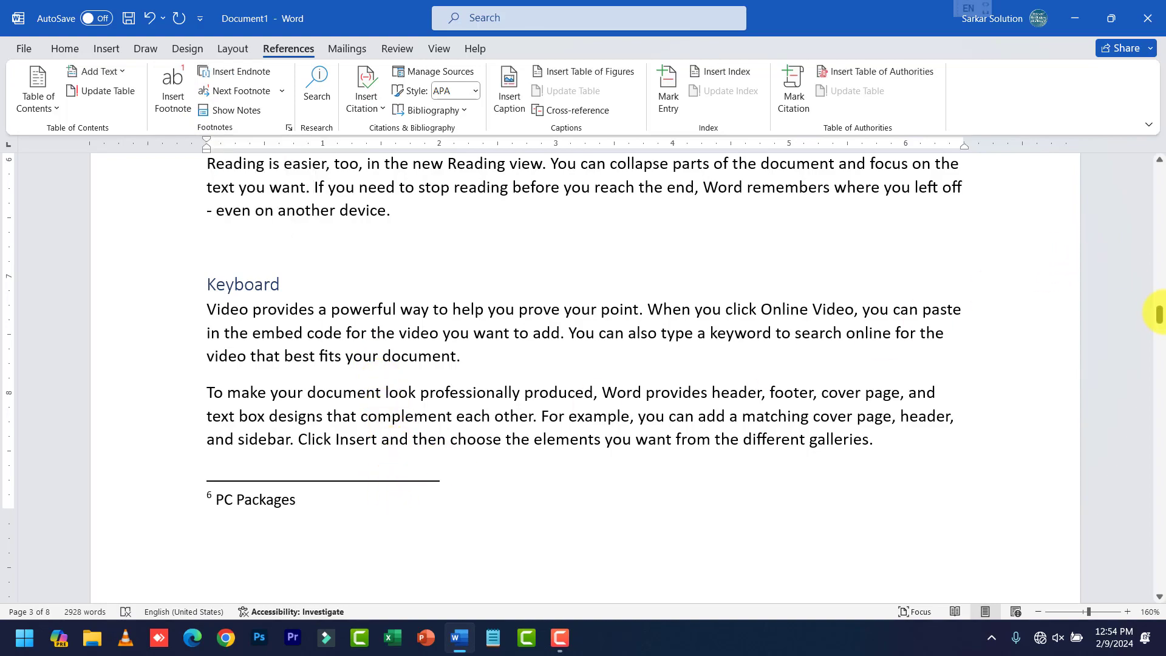
left_click_drag(1159, 314, 1158, 582)
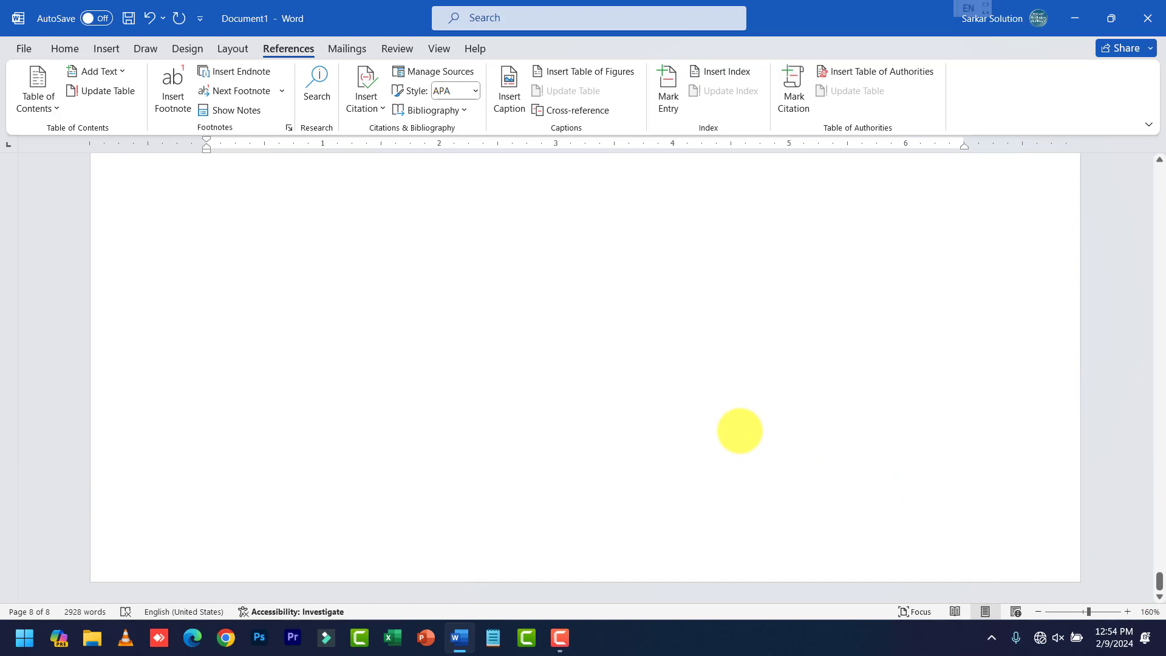
scroll(327, 509, "up", 1)
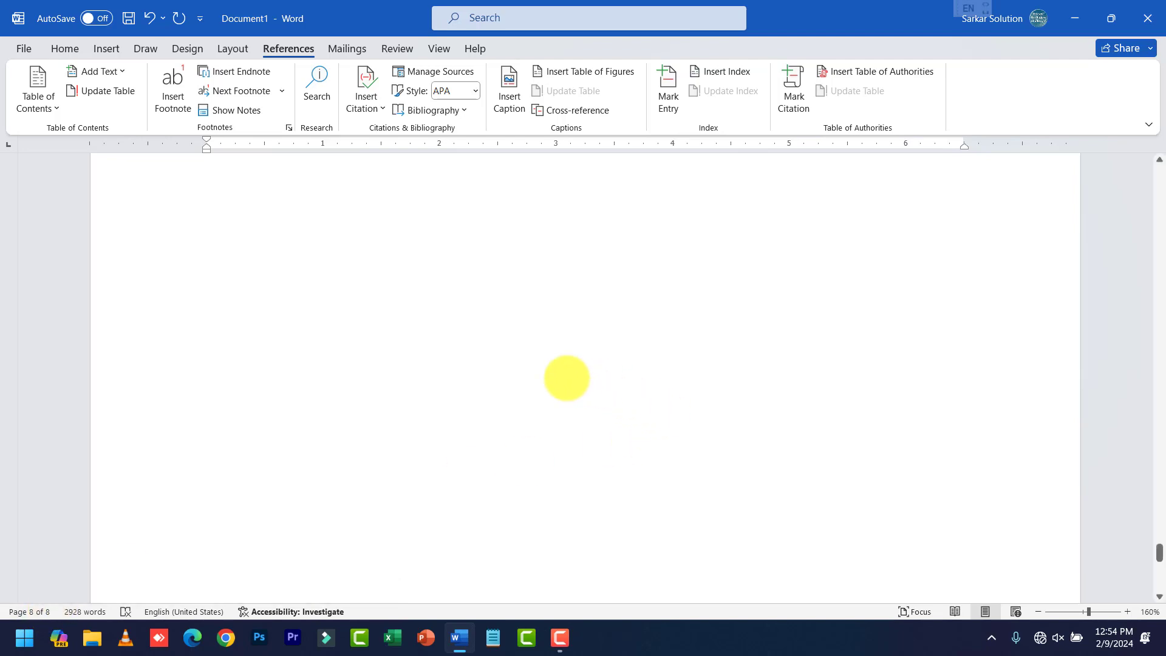
scroll(479, 346, "up", 2)
scroll(436, 360, "up", 5)
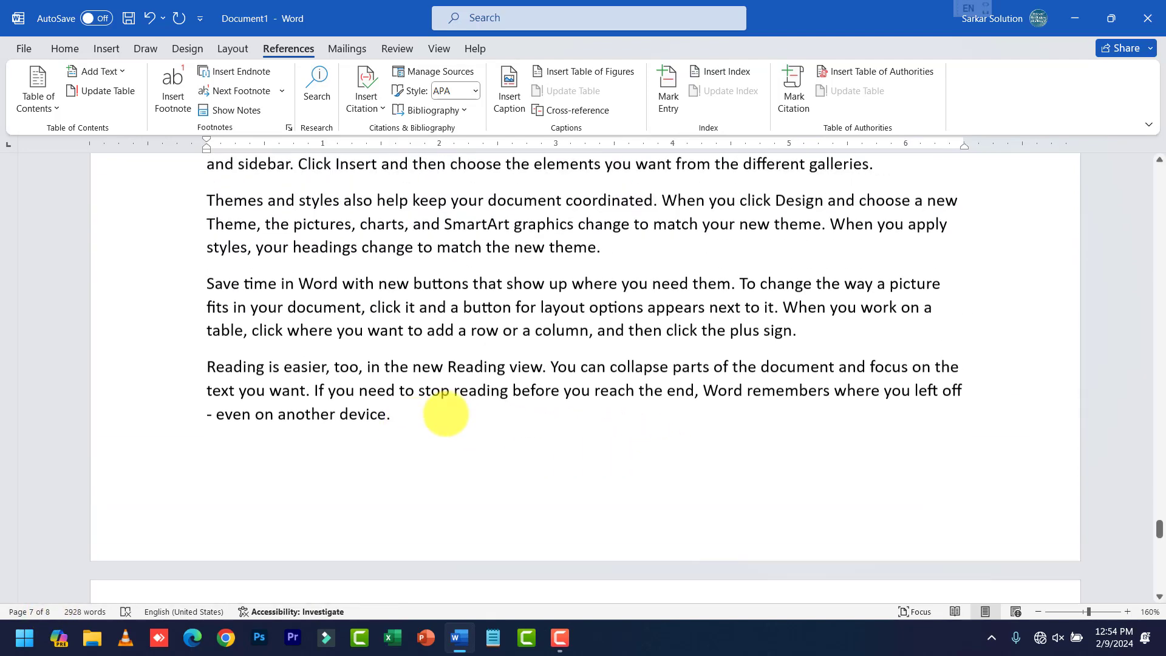
left_click(434, 430)
key("Return")
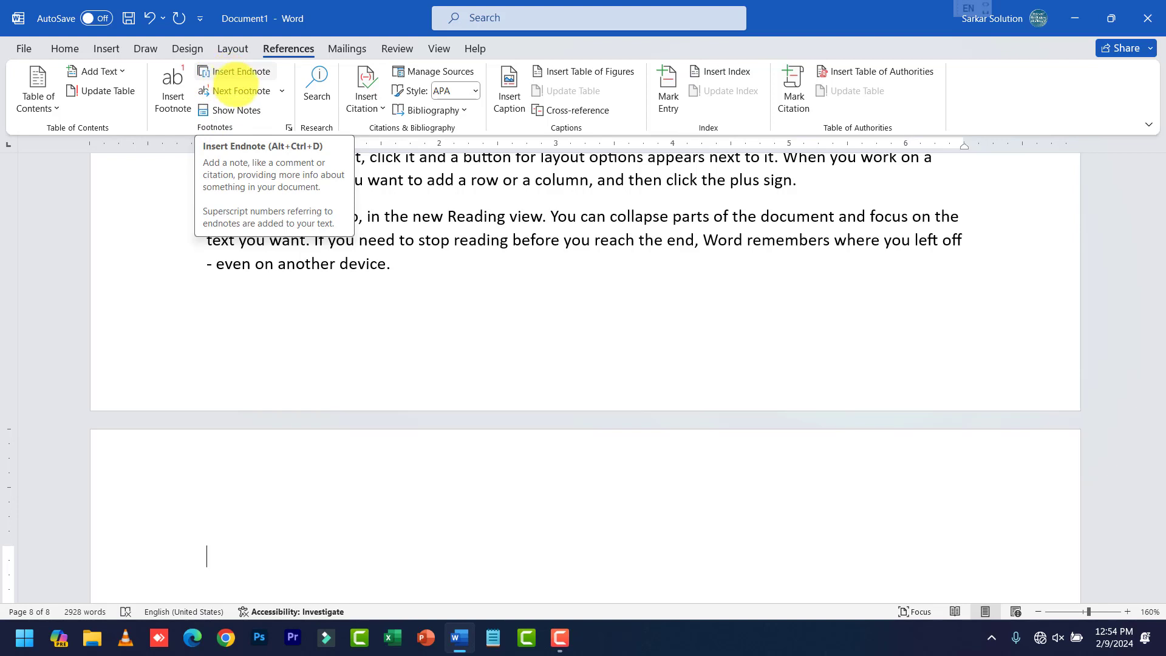
Step: Add the word "Cwa" after "video" in the second line of the User section's first paragraph
scroll(391, 261, "up", 5)
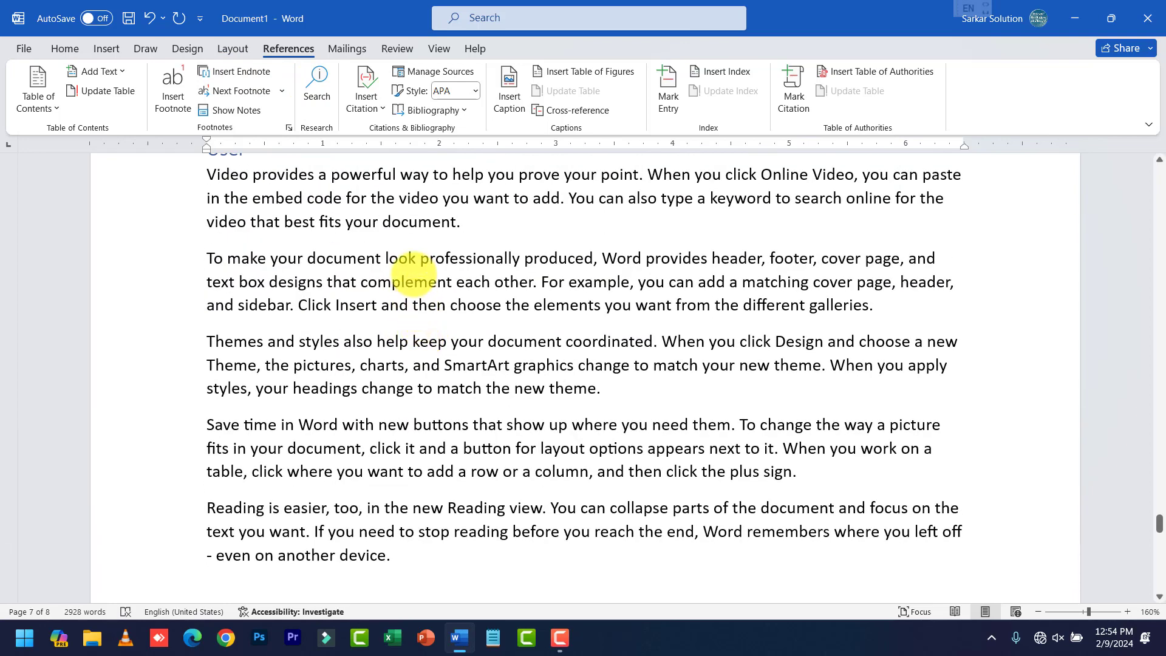
scroll(404, 279, "up", 2)
left_click(436, 314)
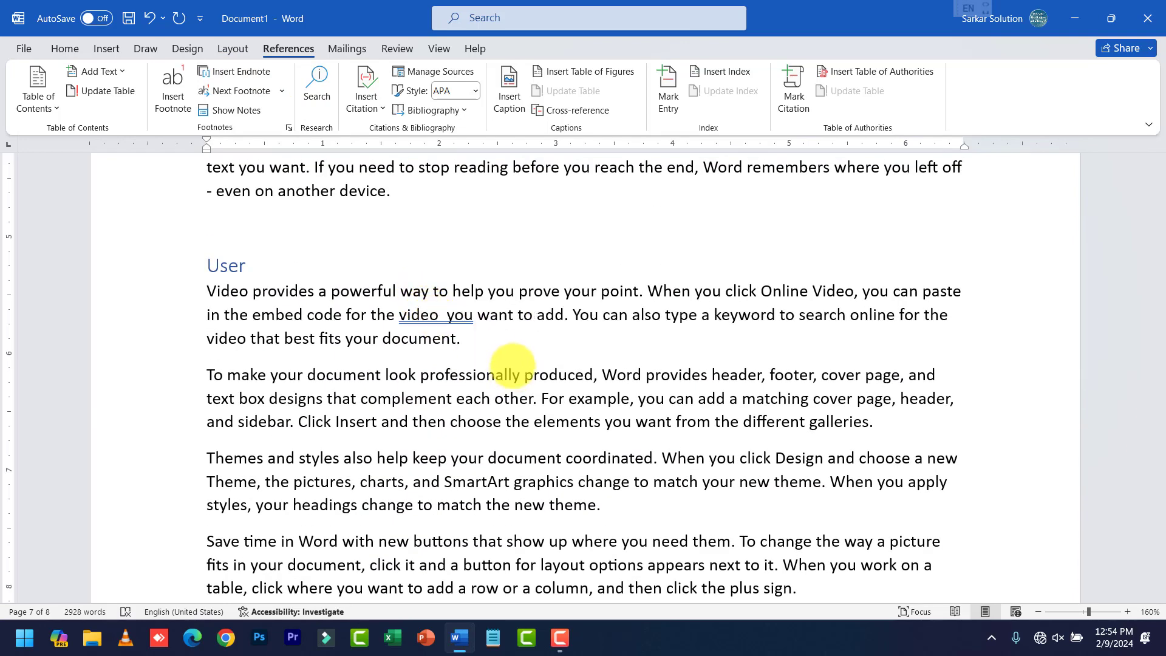
type("Cwa")
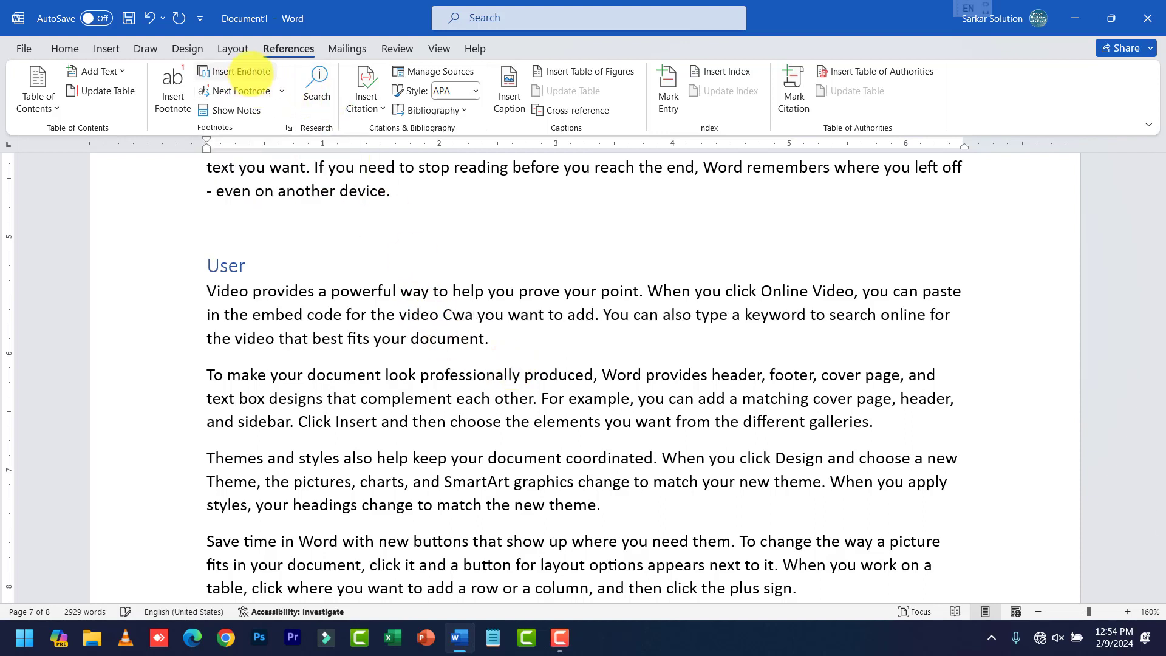
Step: Insert an endnote after "Cwa" in the User section with the text "Chhindwara"
left_click(241, 71)
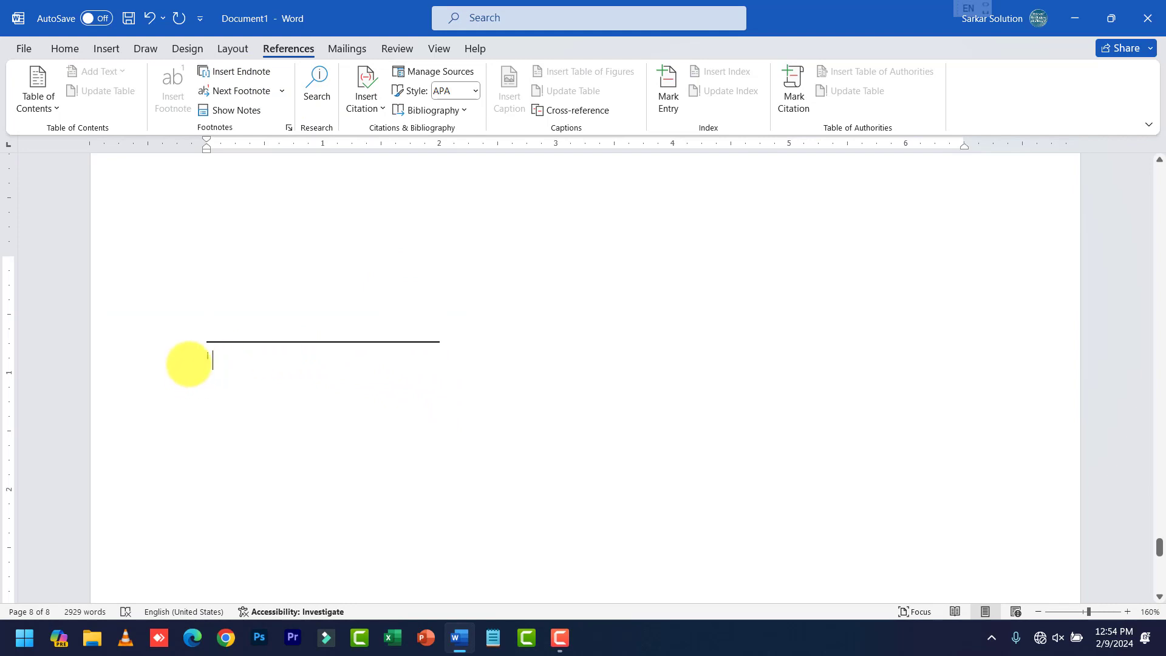
scroll(188, 349, "up", 5, "ctrl")
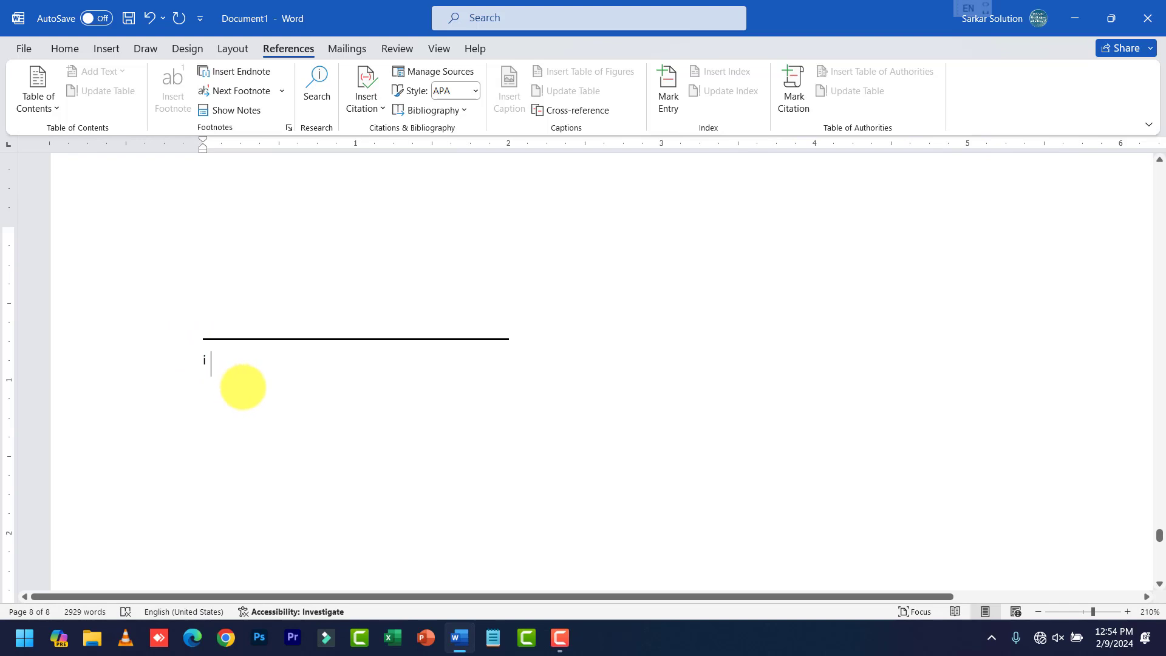
type("Chhinw=")
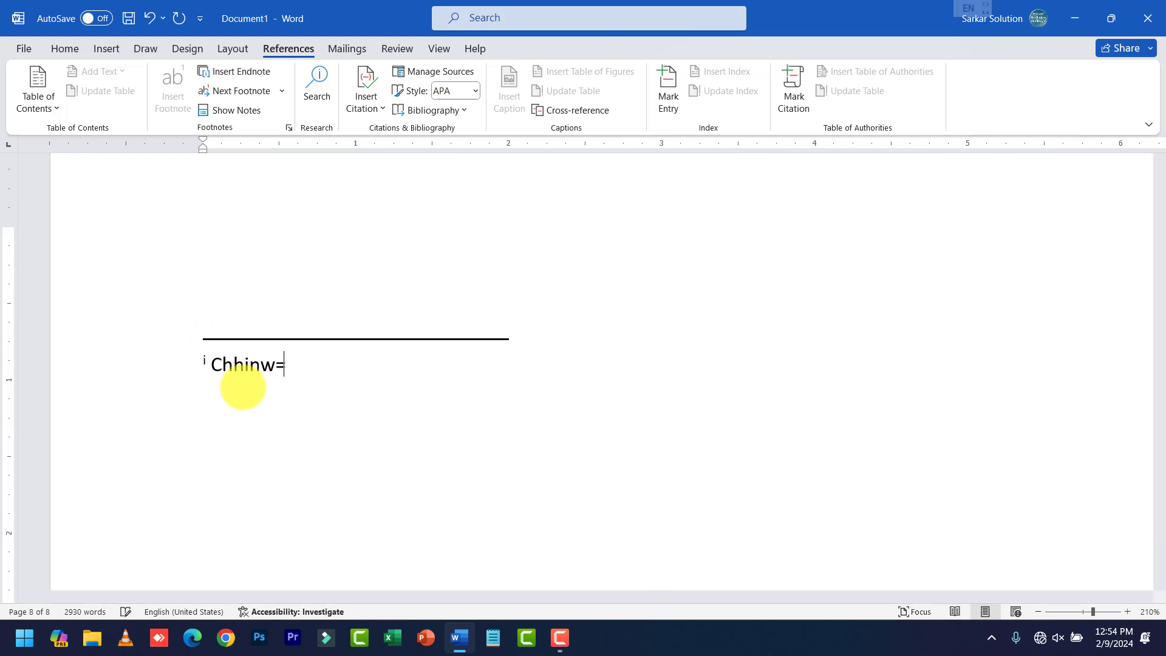
key("BackSpace")
key("BackSpace")
type("dwara")
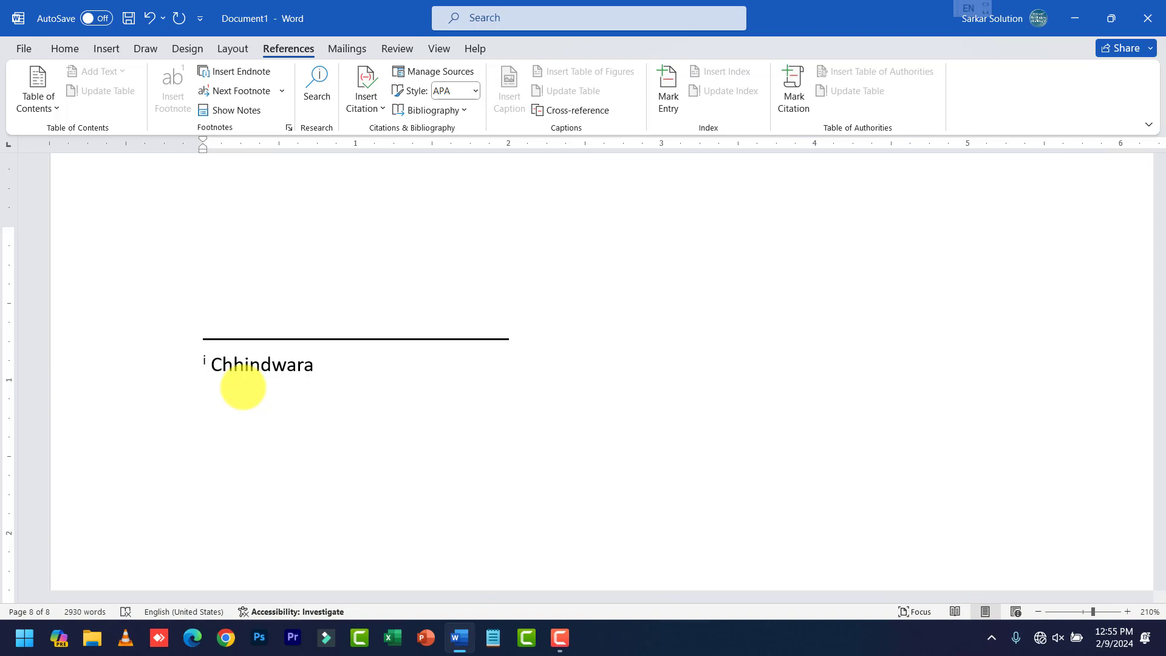
Step: Review the endnote's position at the end of the document and the options for moving between footnotes and endnotes
scroll(364, 391, "up", 5)
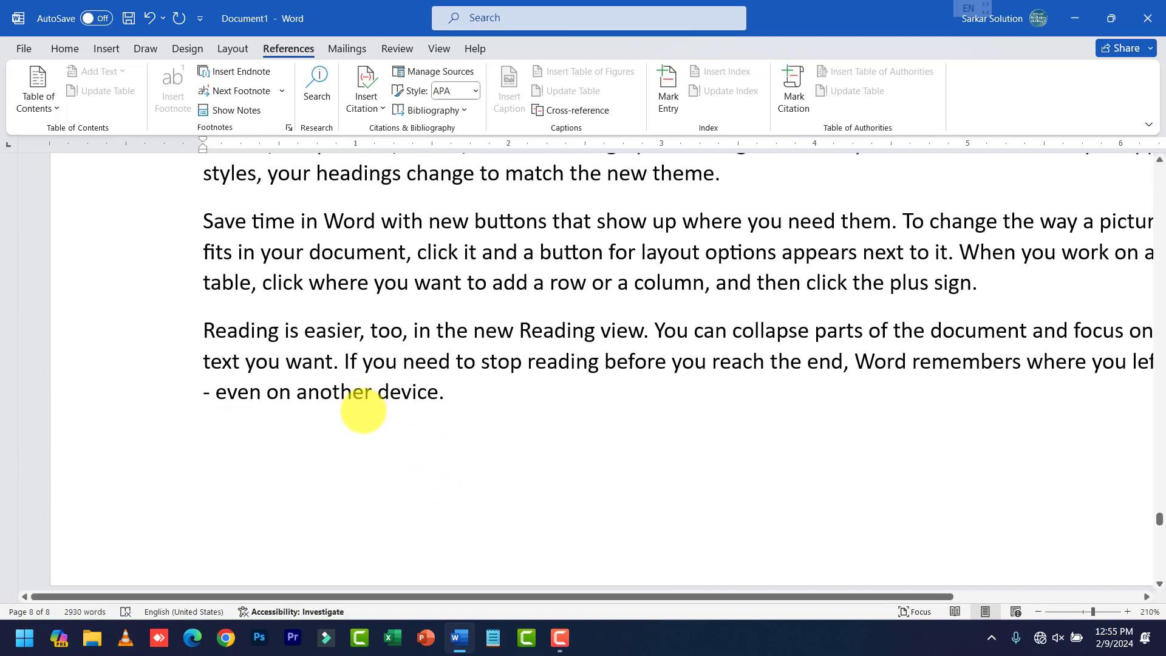
scroll(322, 341, "down", 5)
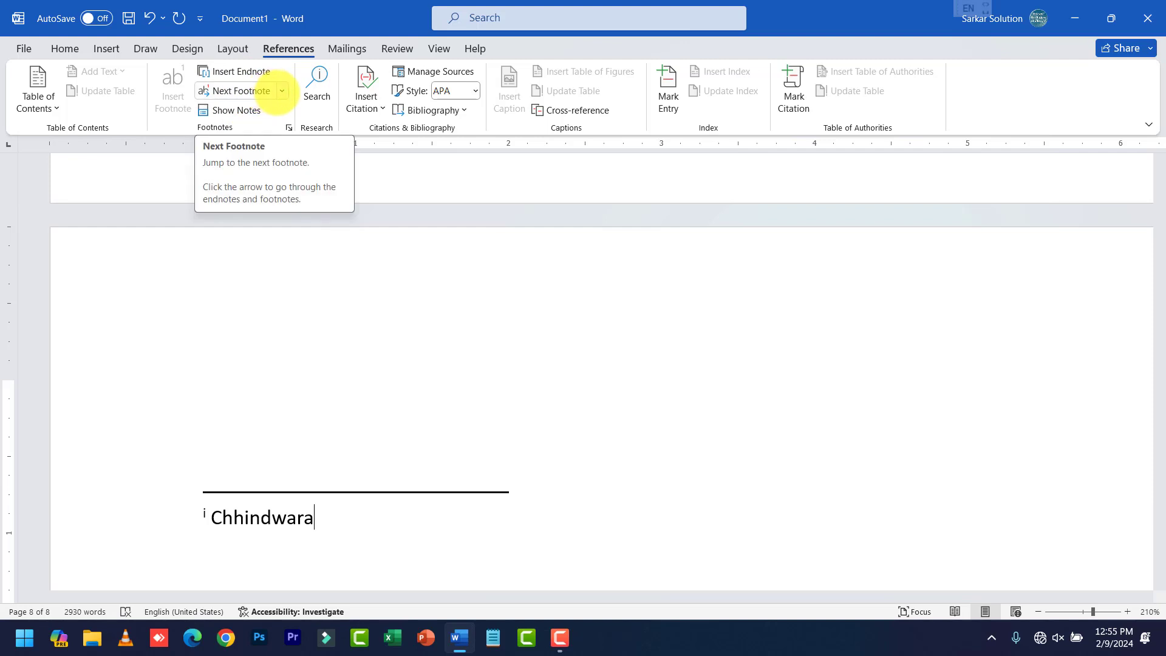
left_click(268, 91)
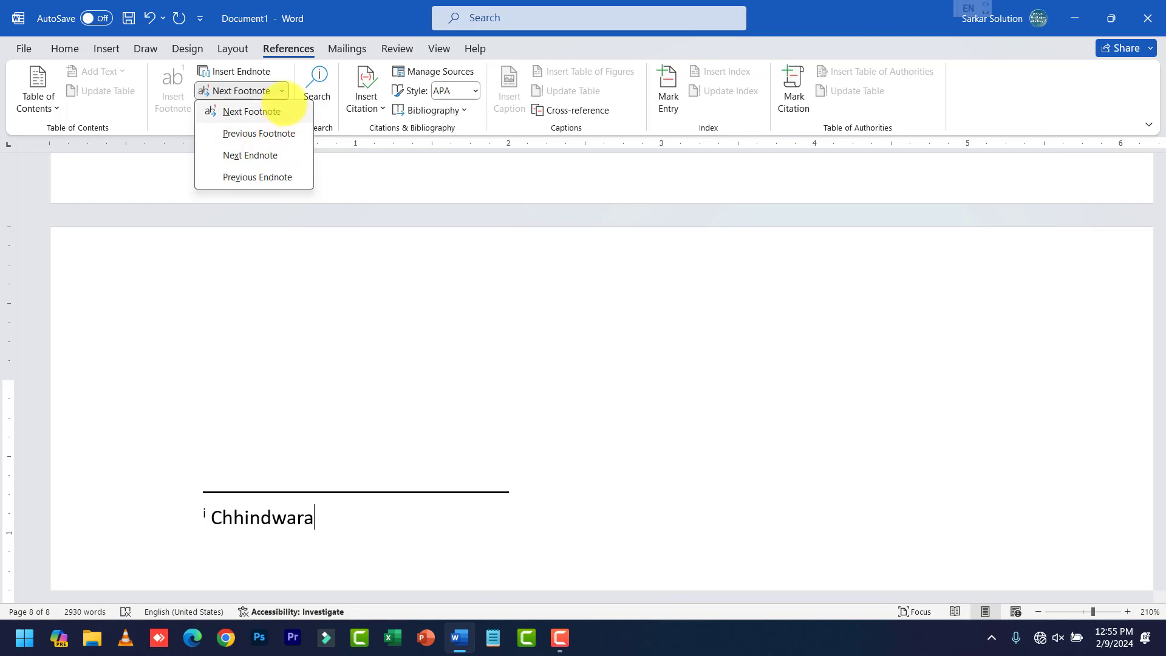
left_click(281, 92)
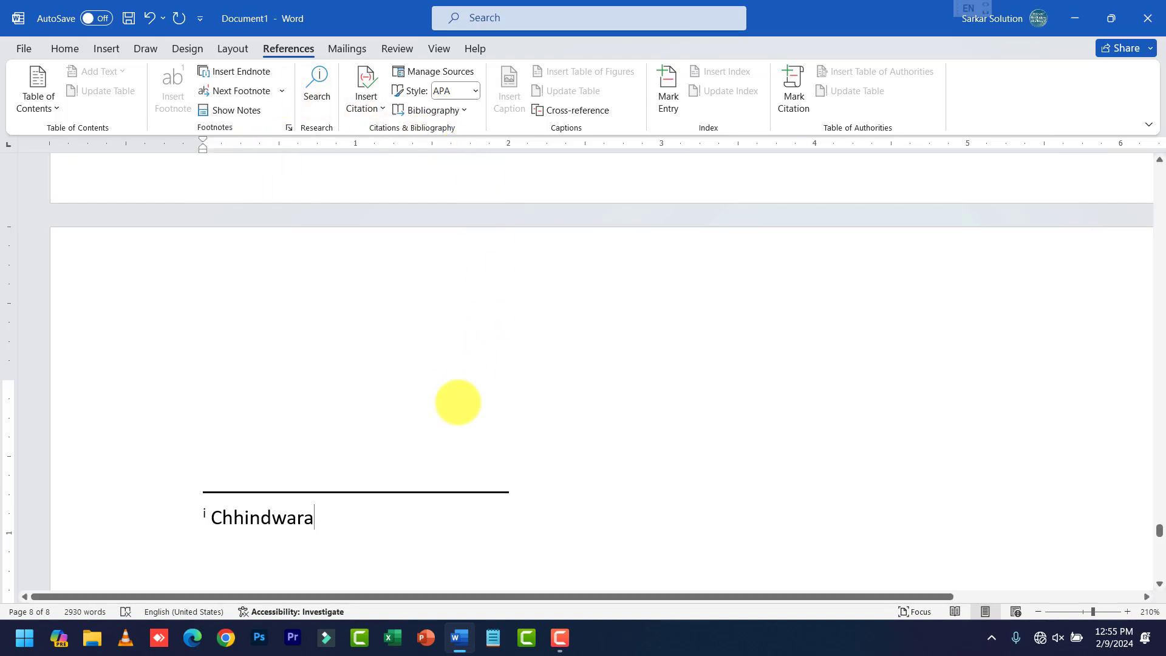
Step: Select the picture in the Computer section and look over the Hardware section's table and the Mouse section's arrow shape
scroll(500, 388, "up", 15)
scroll(532, 379, "up", 15)
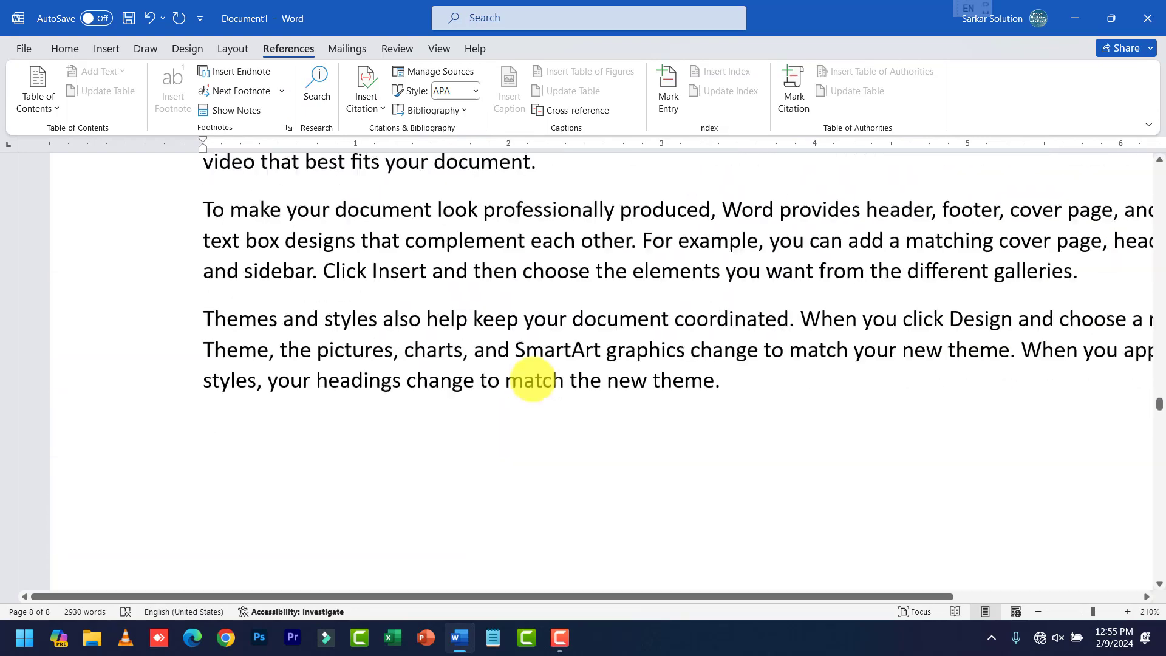
scroll(530, 368, "down", 5, "ctrl")
scroll(663, 365, "up", 15)
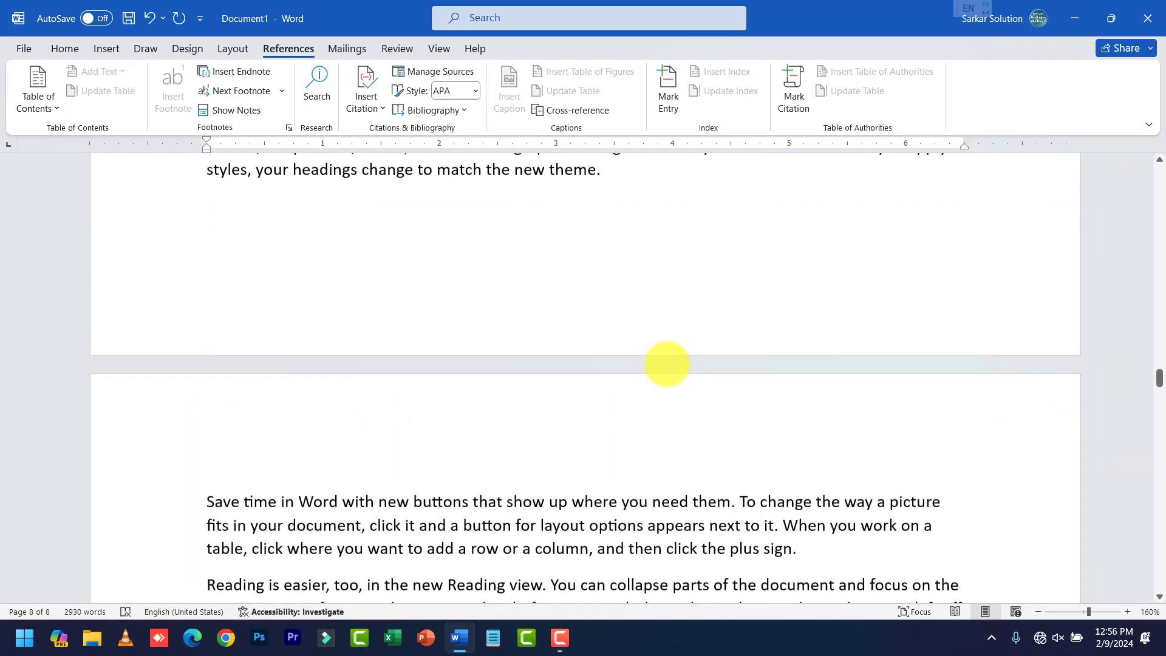
scroll(663, 365, "up", 15)
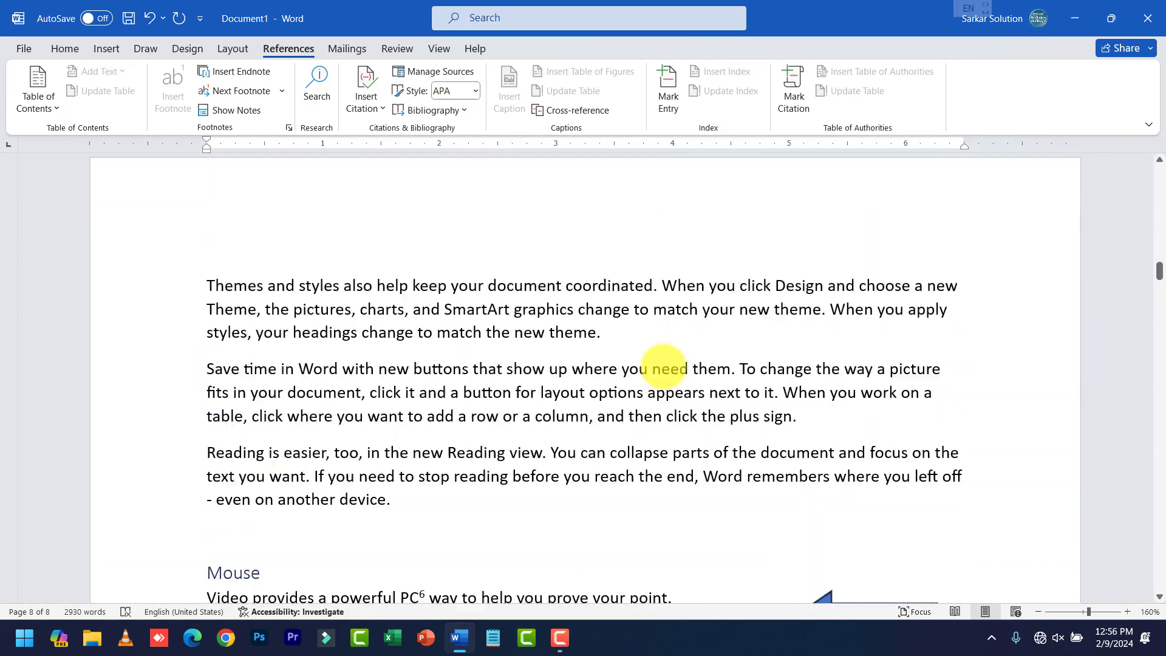
scroll(706, 369, "up", 1)
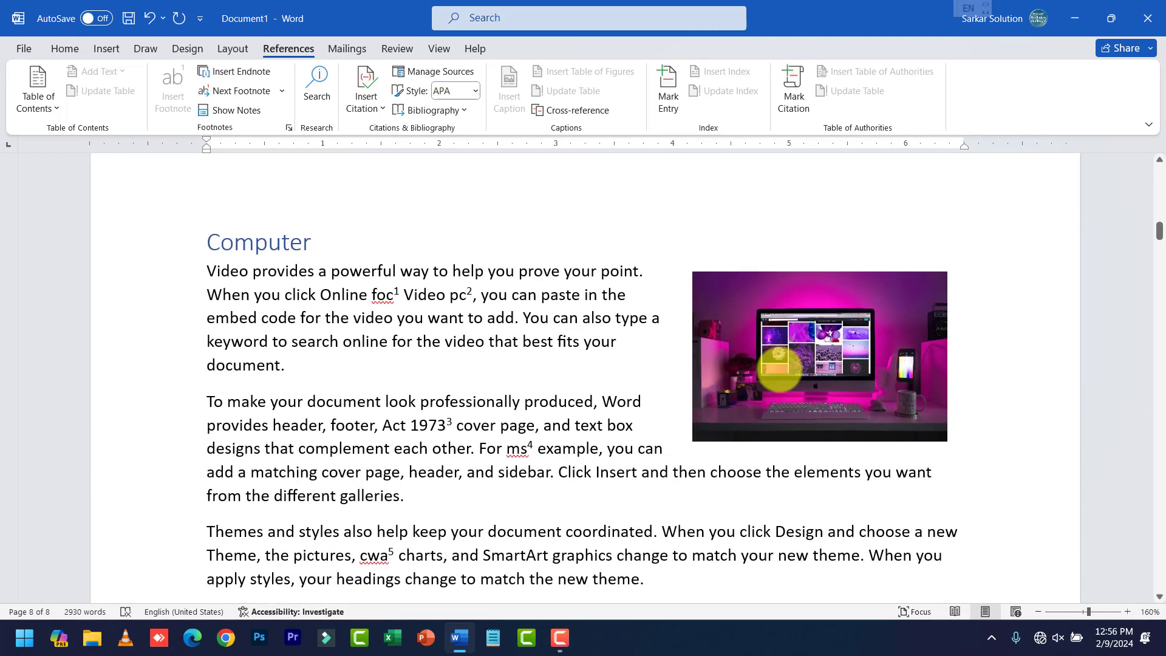
left_click(777, 361)
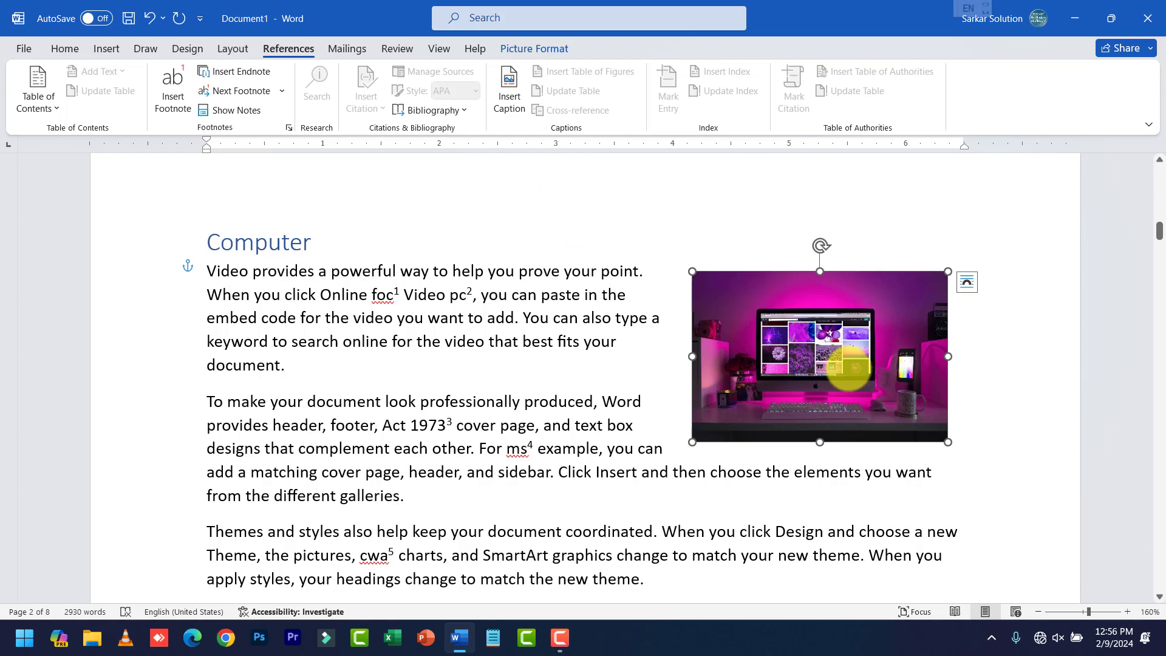
scroll(820, 371, "down", 10)
scroll(528, 334, "up", 2)
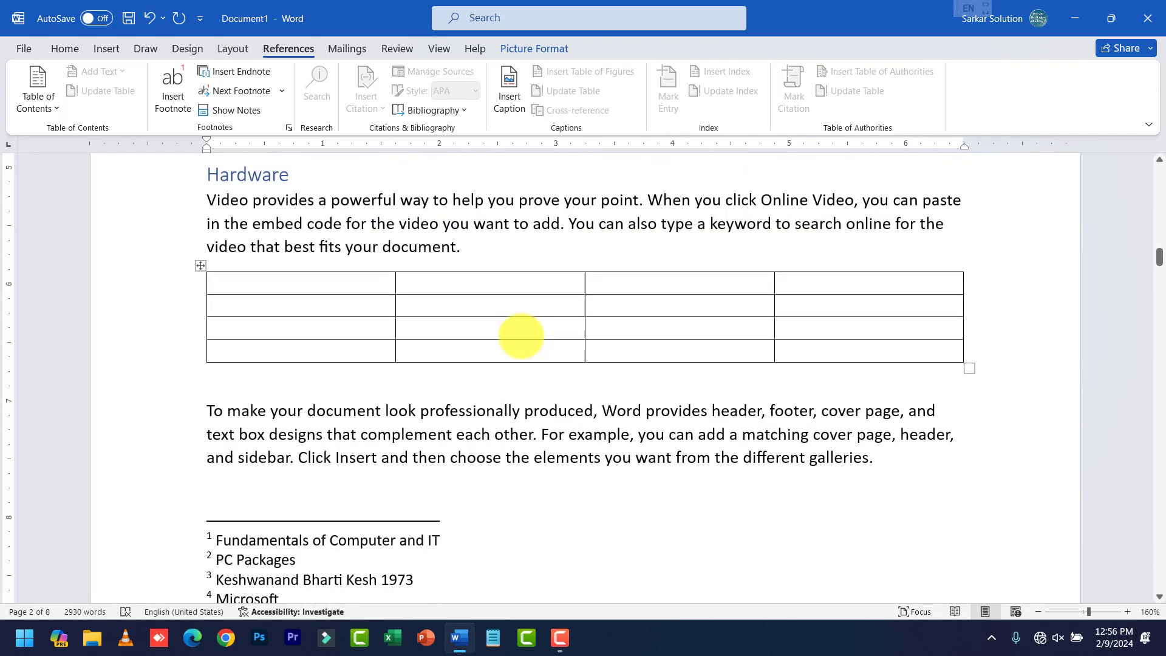
scroll(521, 336, "down", 12)
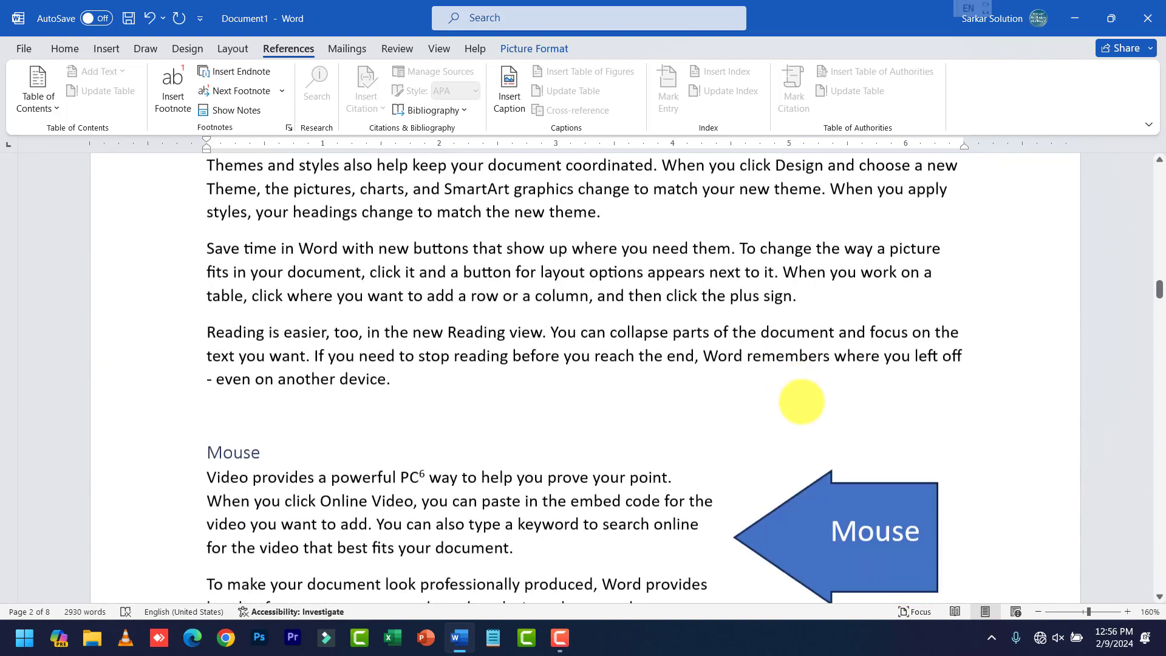
scroll(826, 431, "down", 3)
scroll(851, 424, "up", 12)
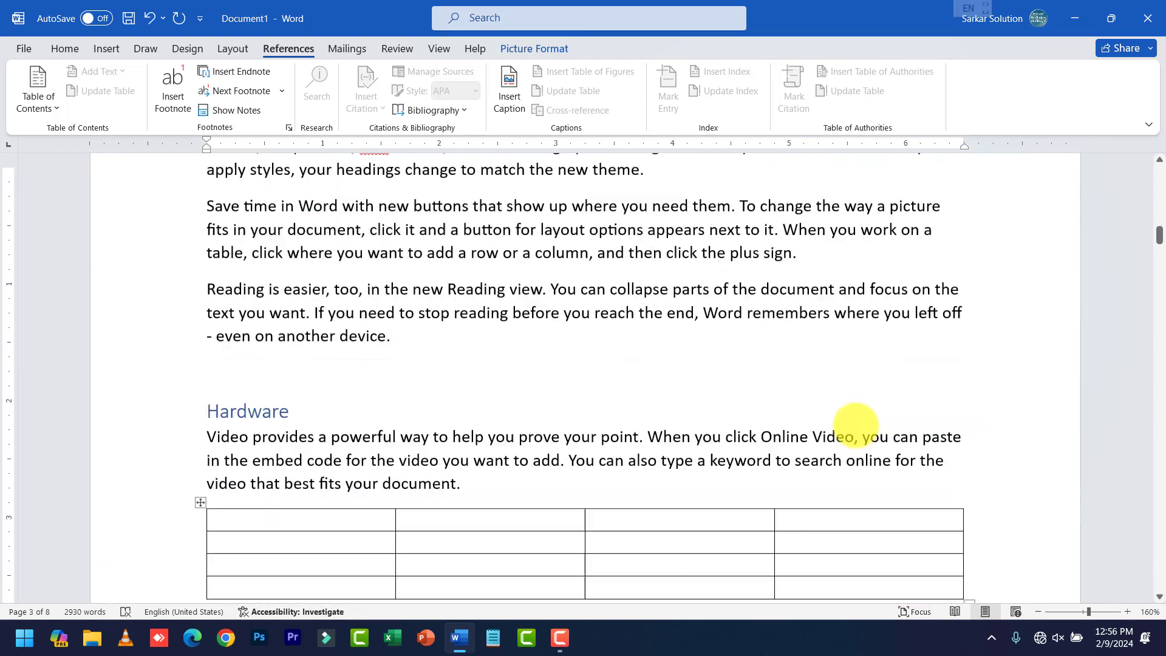
scroll(838, 389, "up", 8)
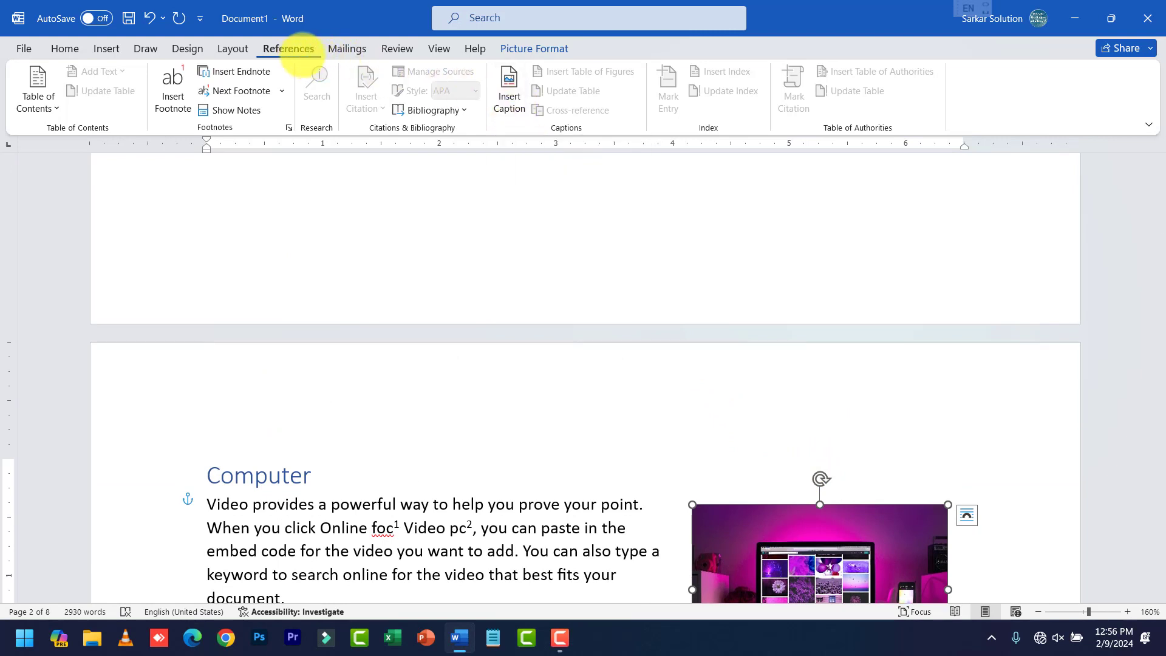
Step: Insert the caption "Figure 1 Computer" below the Computer section's picture, using the Figure label
left_click(509, 91)
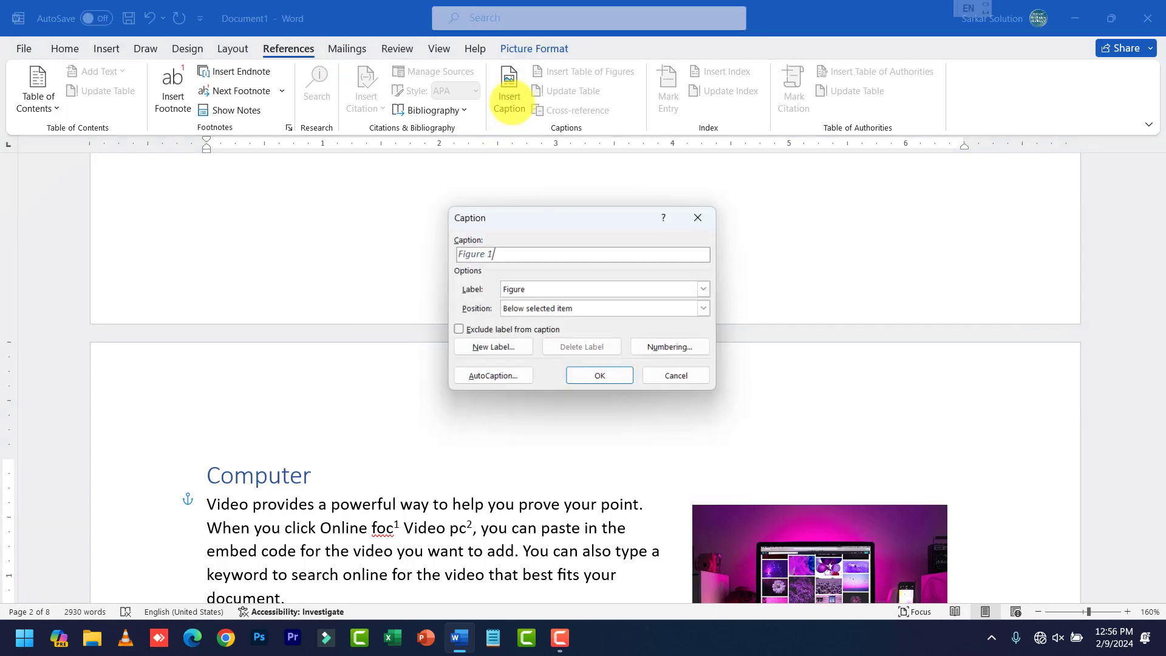
left_click_drag(560, 211, 692, 200)
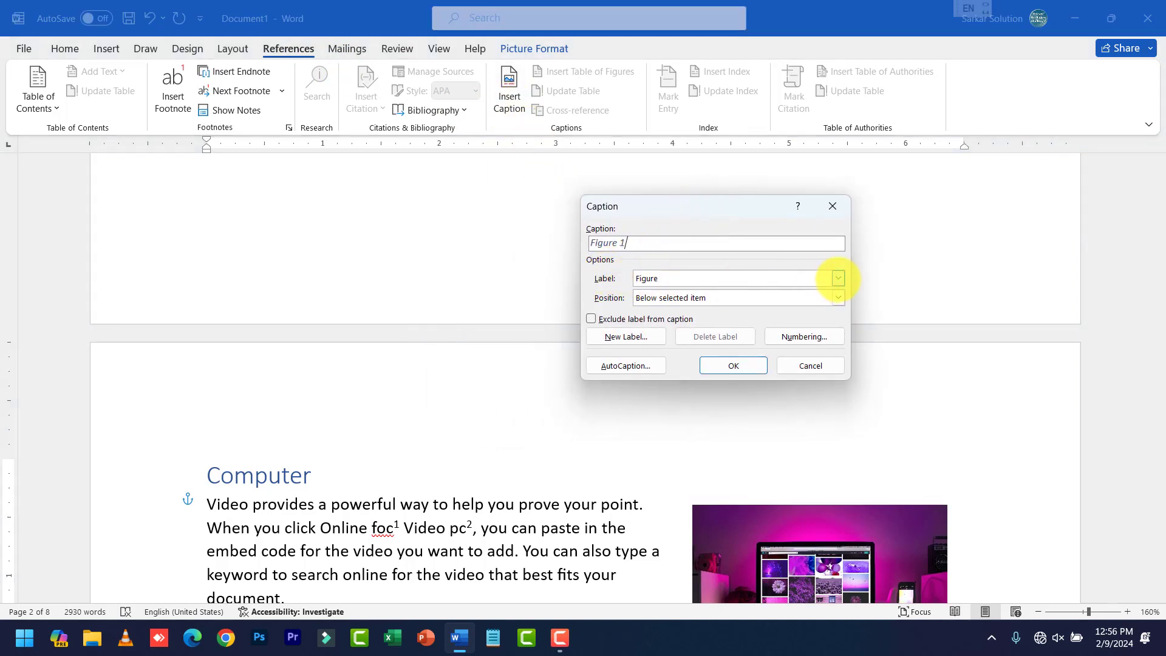
left_click(838, 278)
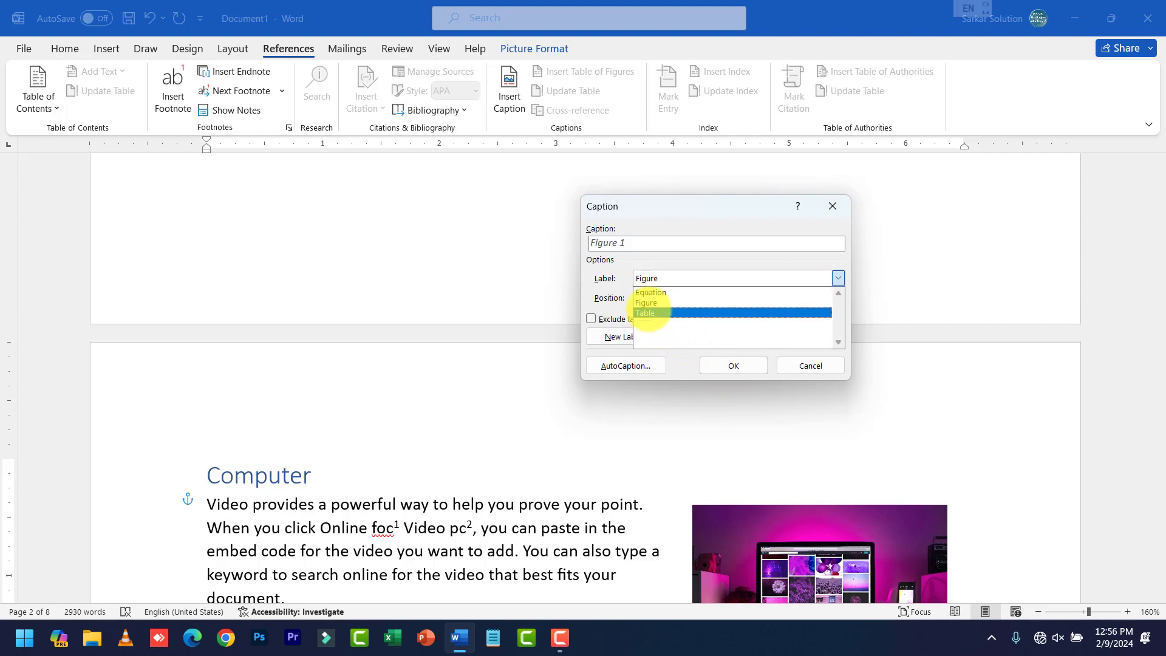
left_click(647, 302)
left_click(641, 244)
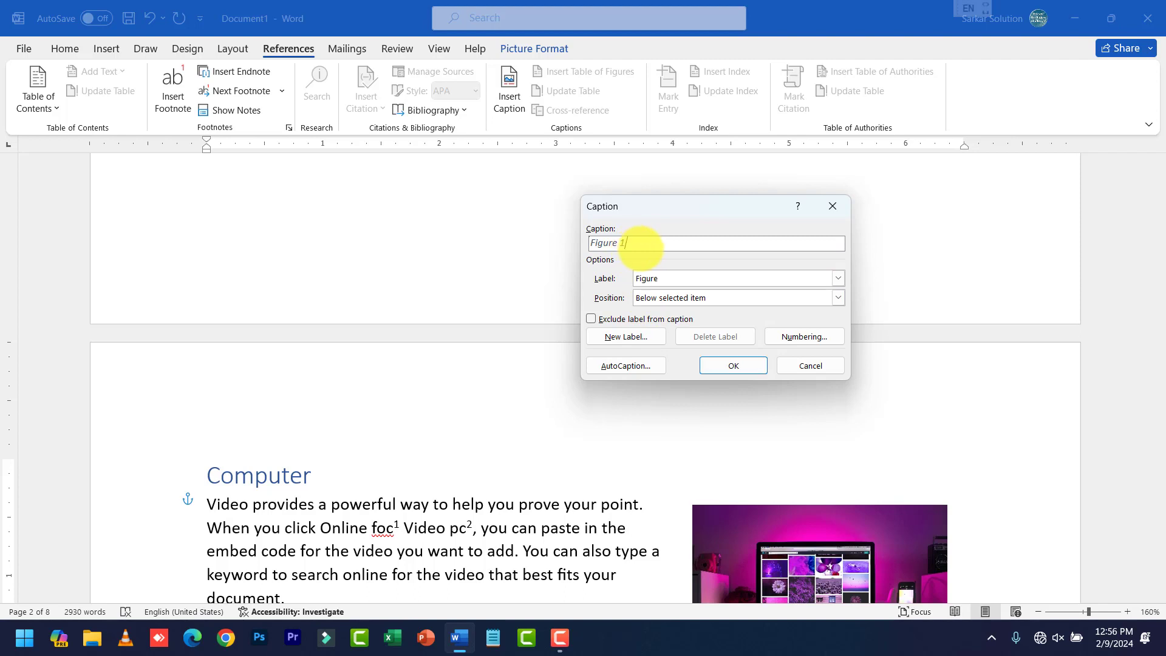
type("Computer")
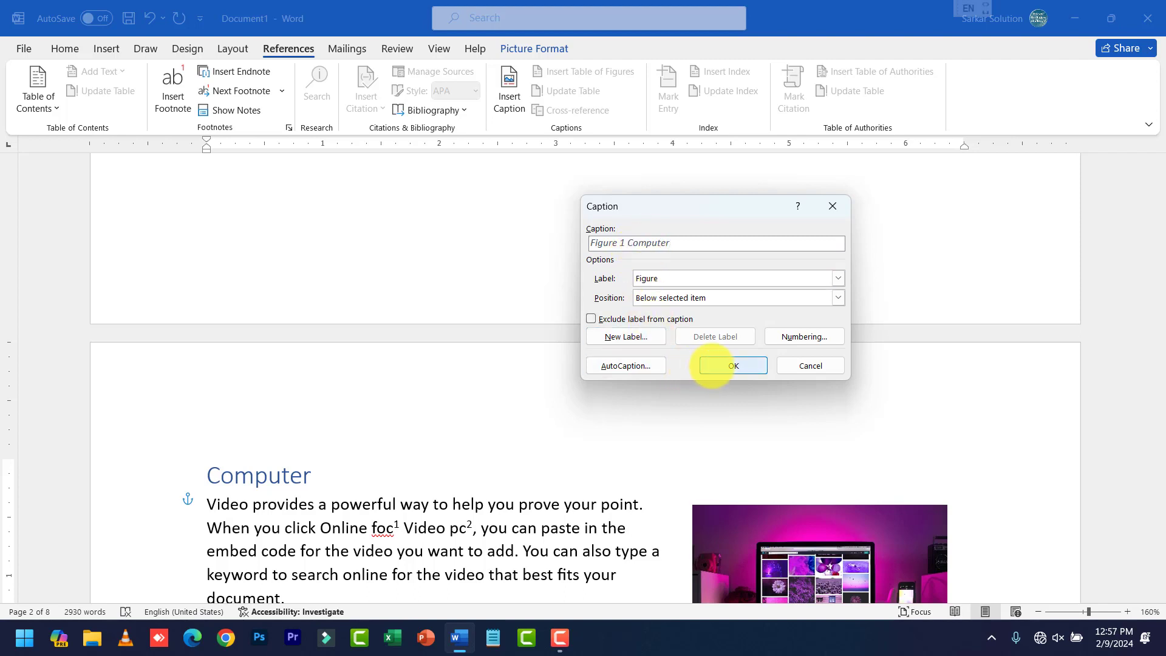
left_click(720, 365)
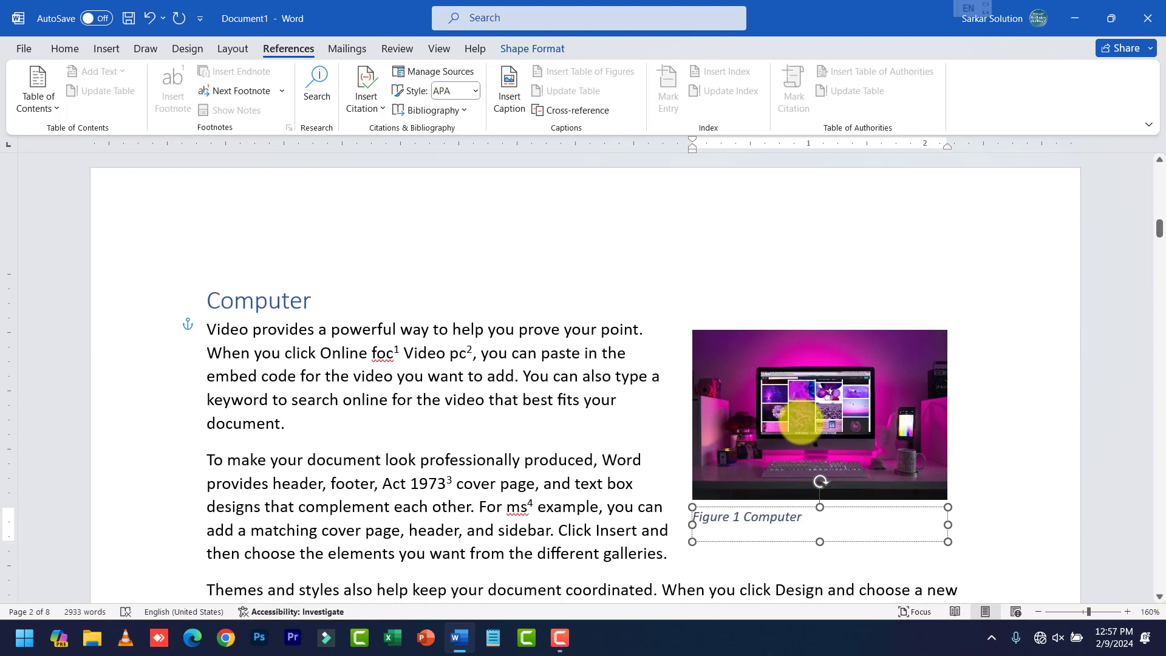
left_click(960, 467)
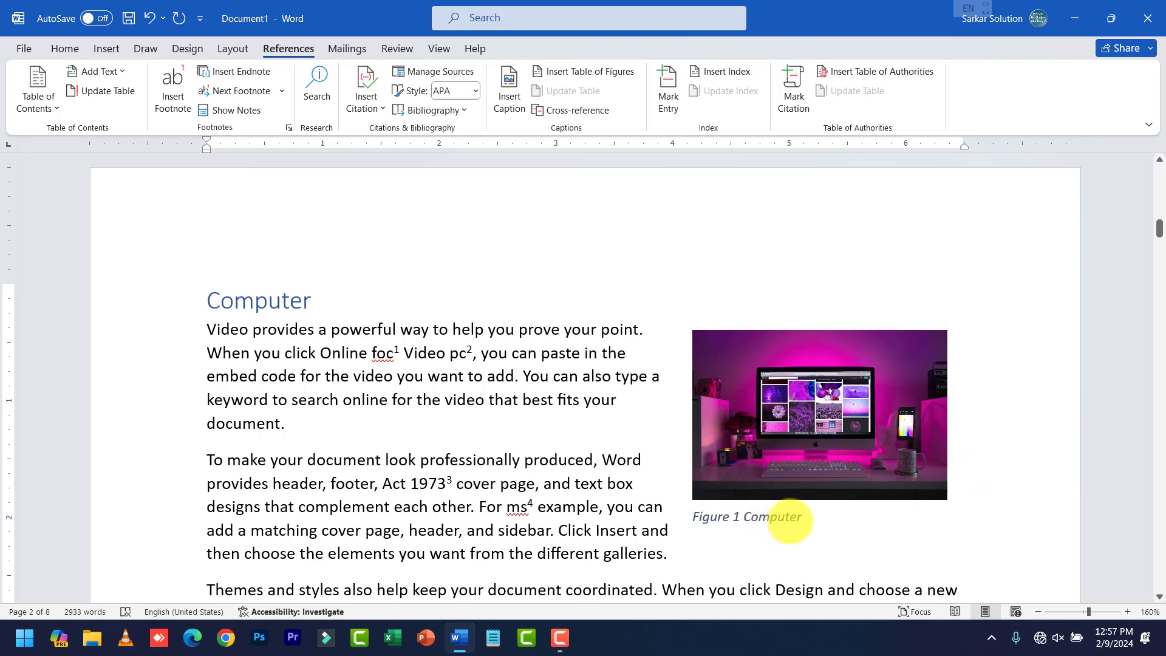
Step: Insert the caption "Table 1 Hardware" above the Hardware section's table, using the Table label
scroll(753, 486, "down", 6)
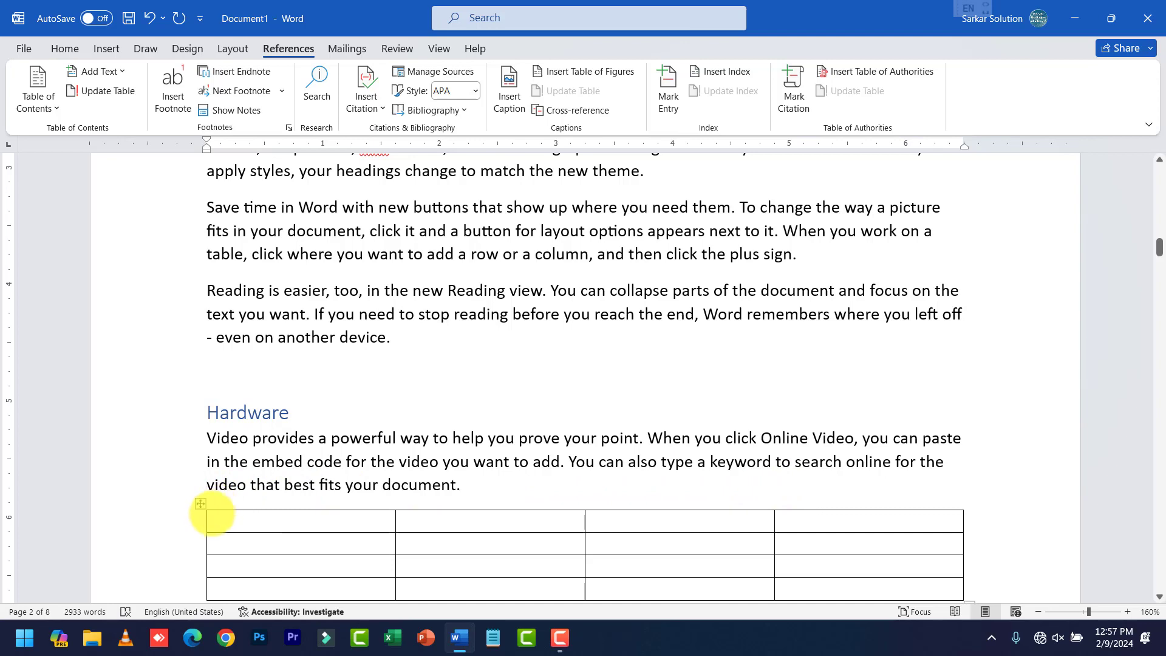
left_click(200, 503)
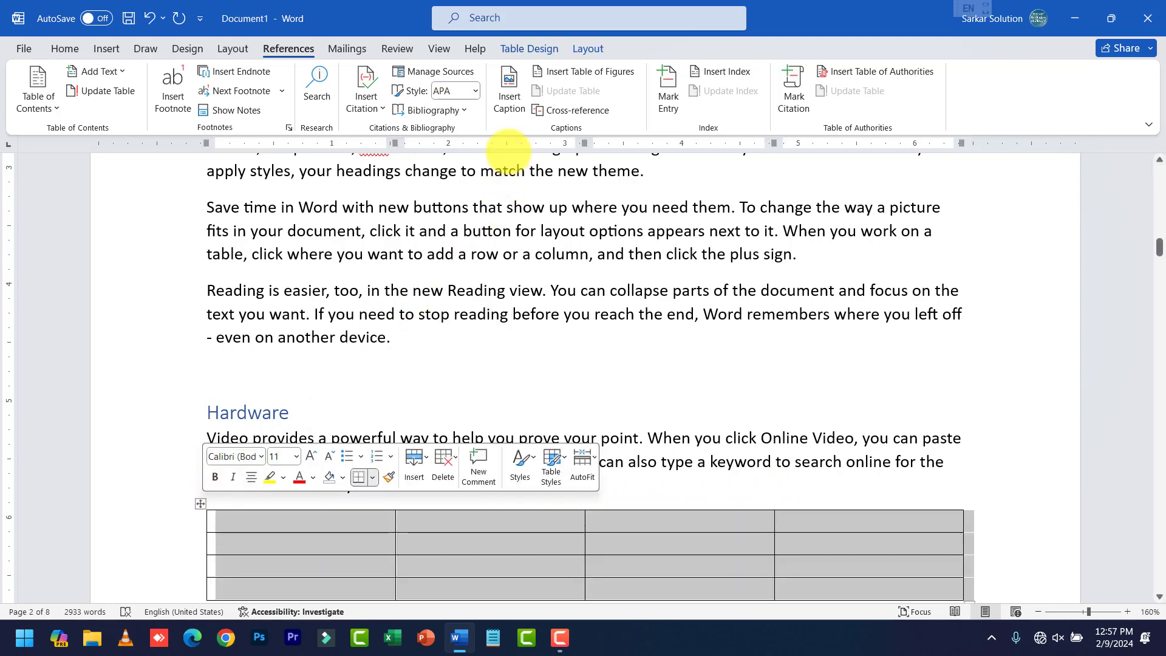
left_click(510, 94)
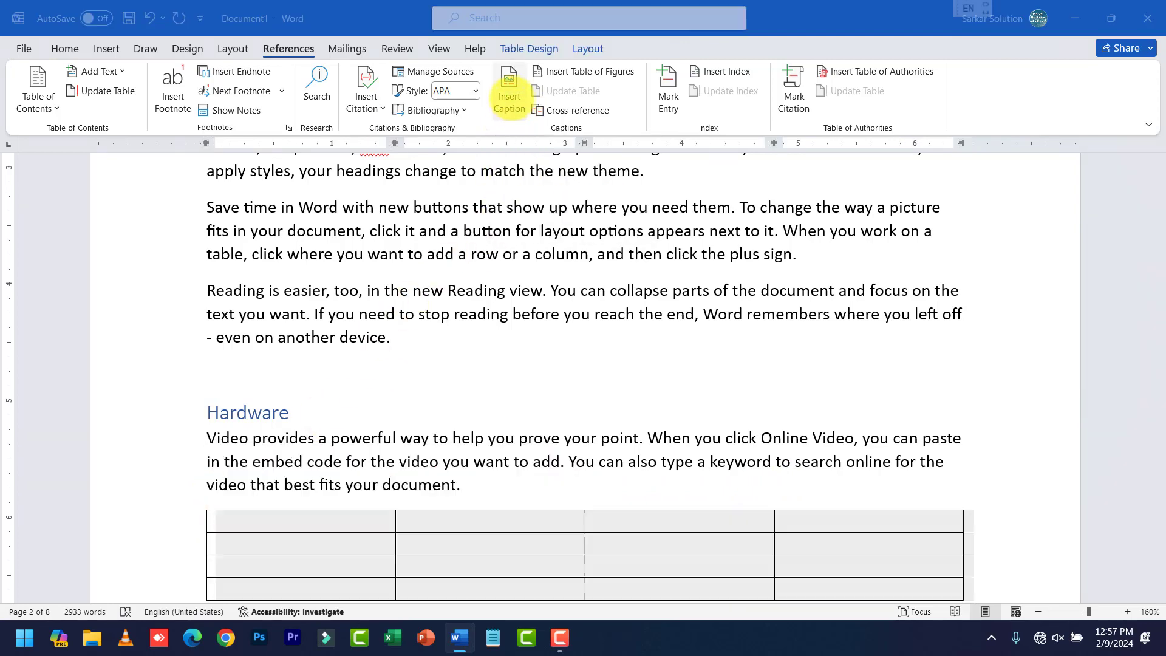
left_click(675, 279)
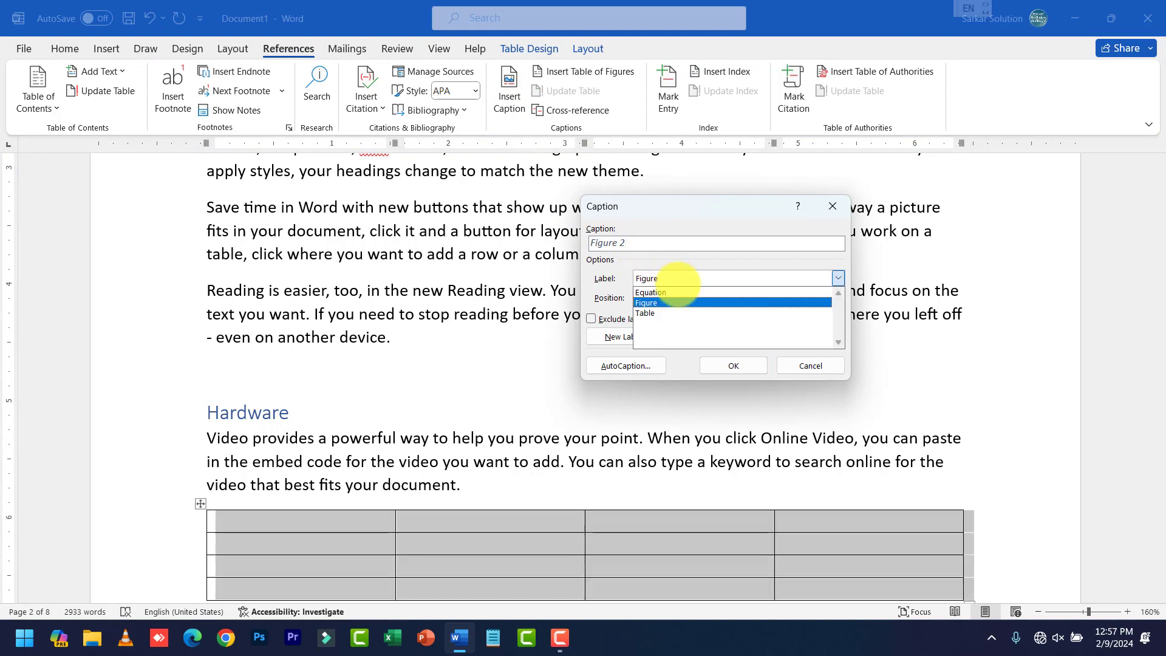
left_click(651, 311)
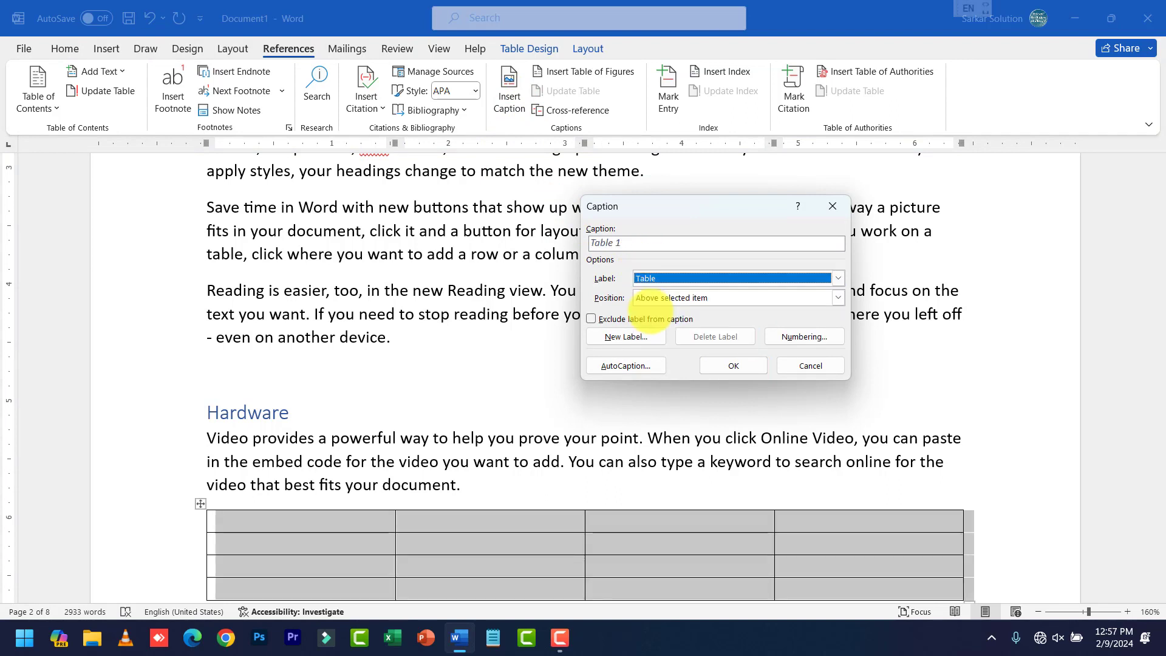
left_click(664, 243)
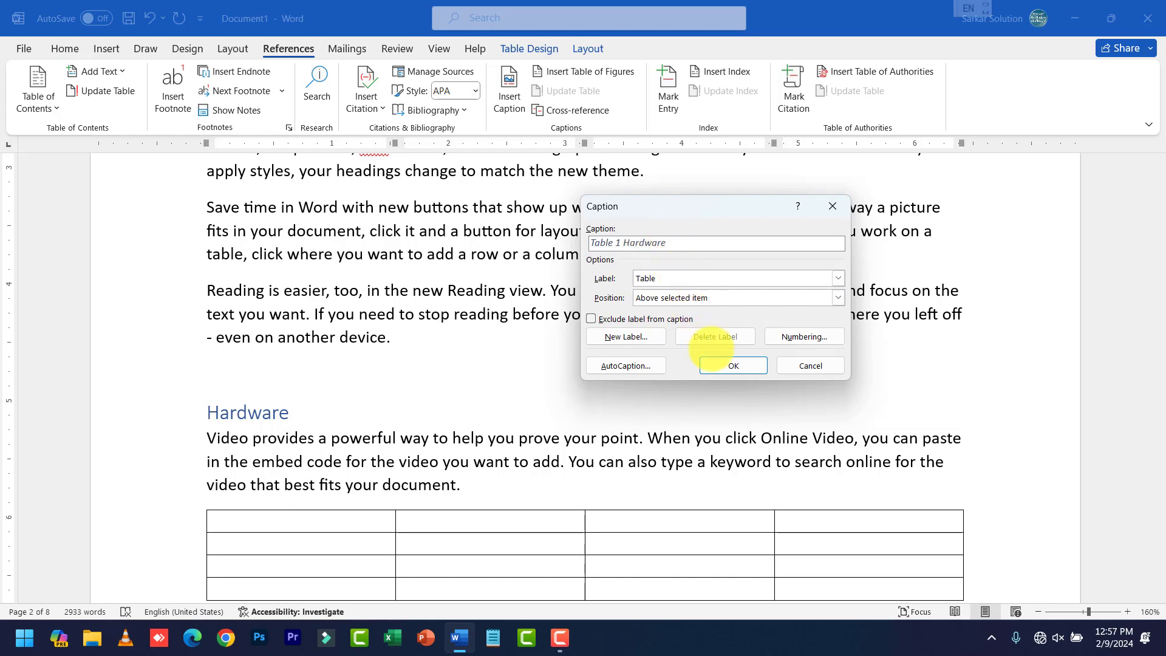
left_click(733, 365)
Step: Insert the caption "Figure 2 Mouse" below the Mouse section's arrow shape, using the Figure label
scroll(732, 368, "down", 15)
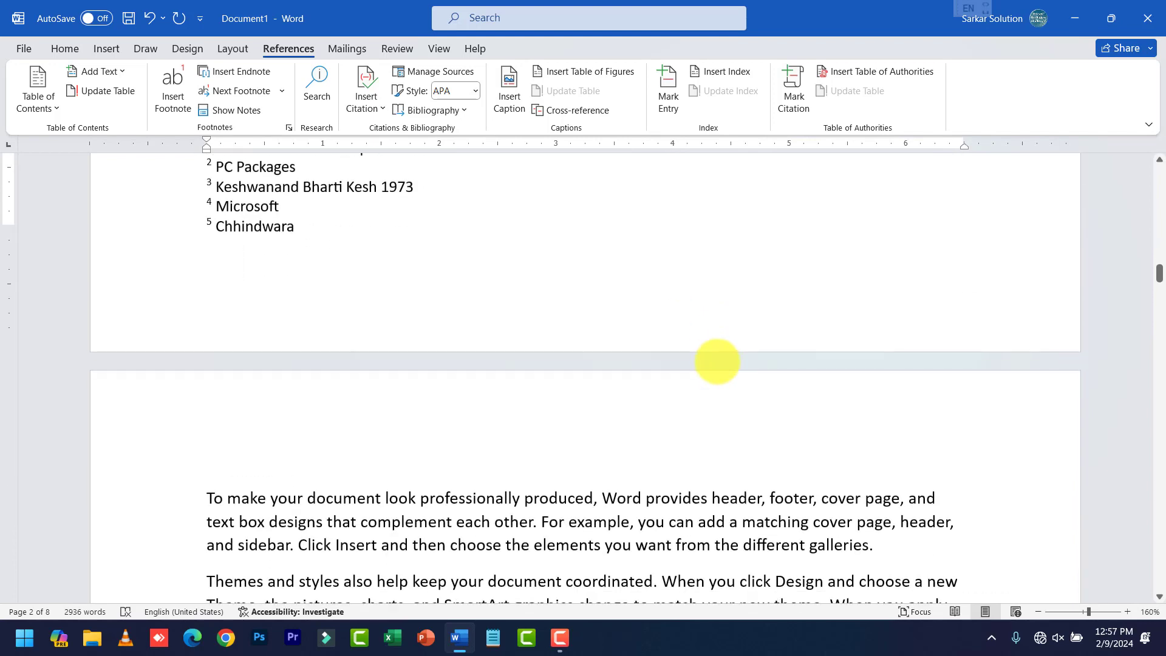
scroll(732, 371, "down", 3)
left_click(852, 425)
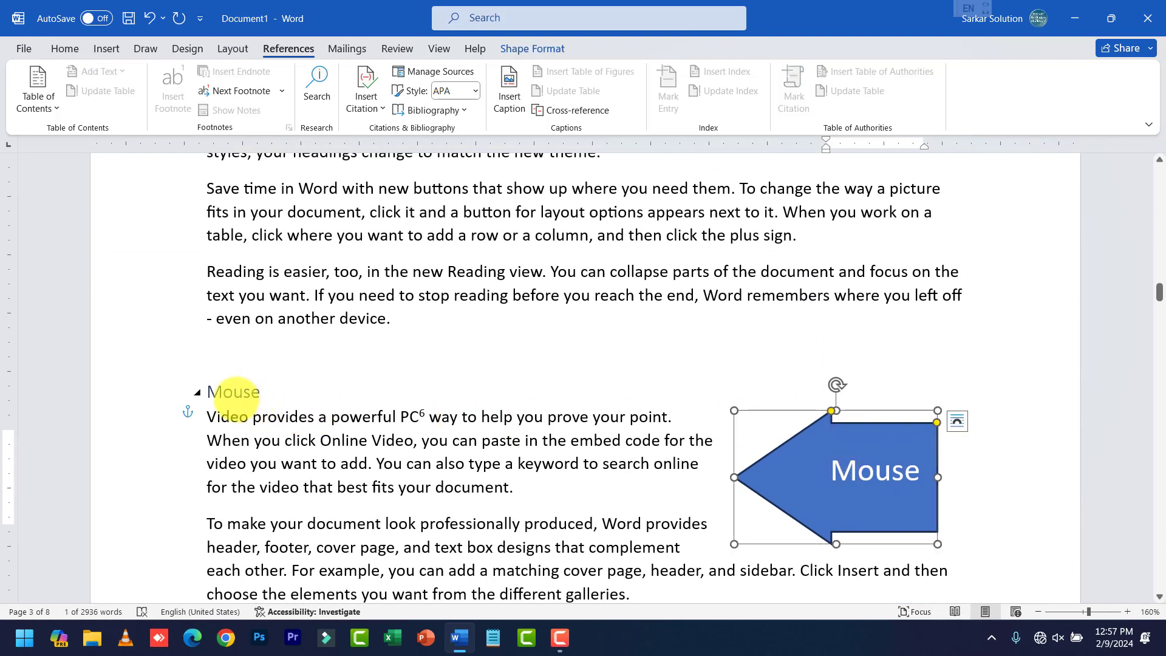
left_click(509, 104)
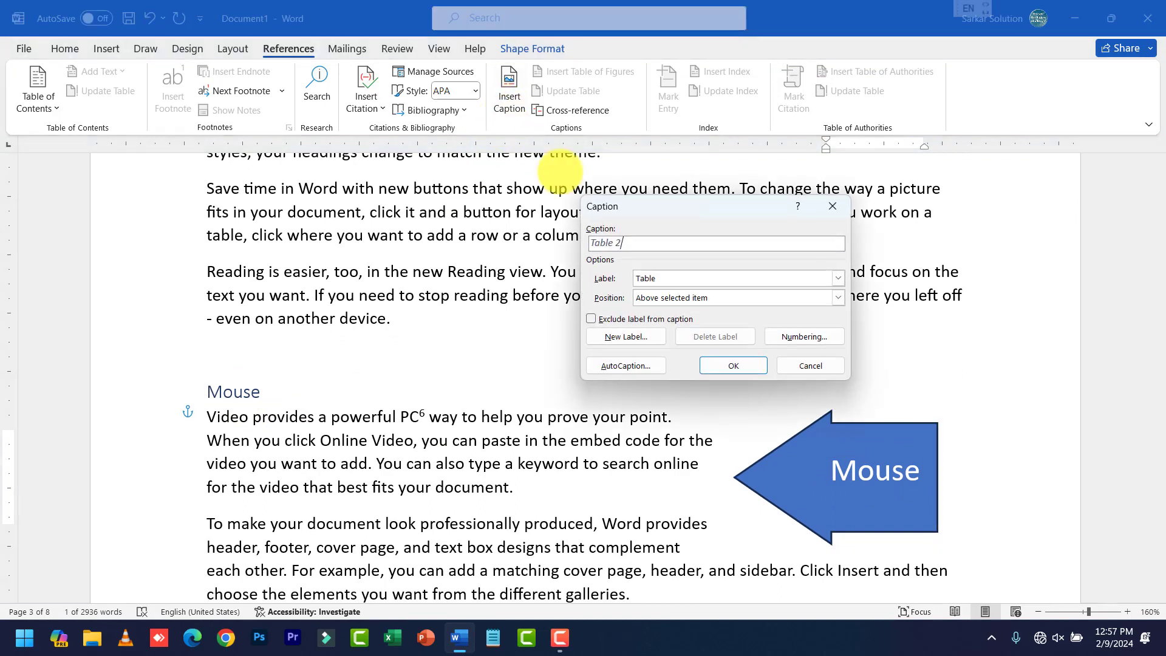
left_click(692, 280)
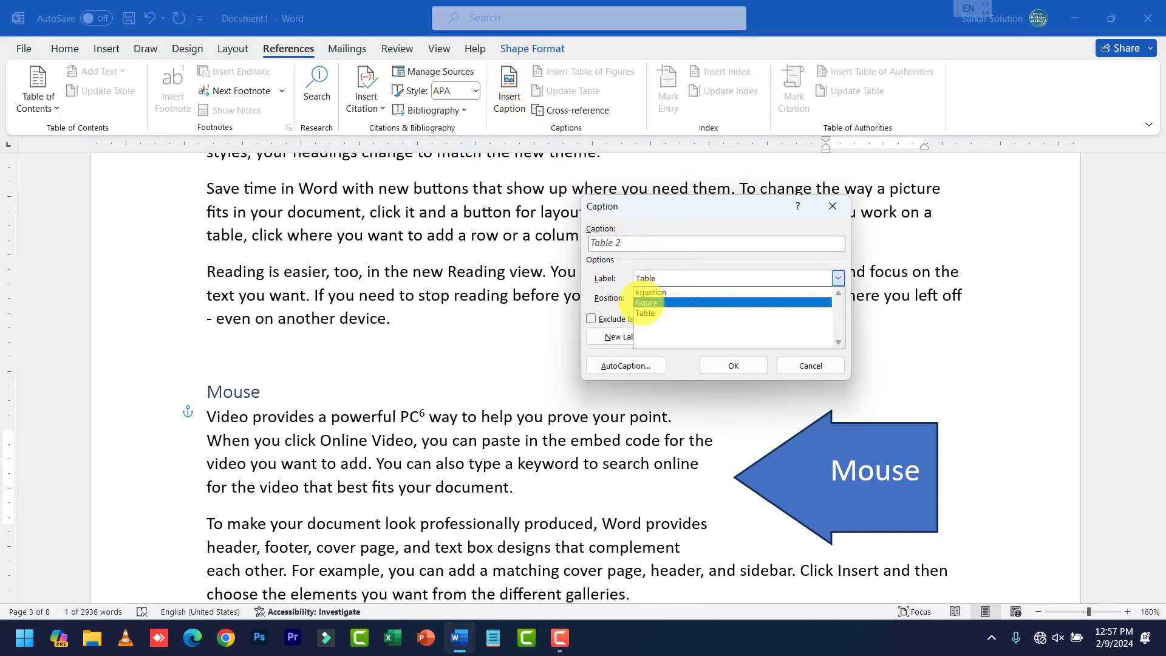
left_click(645, 303)
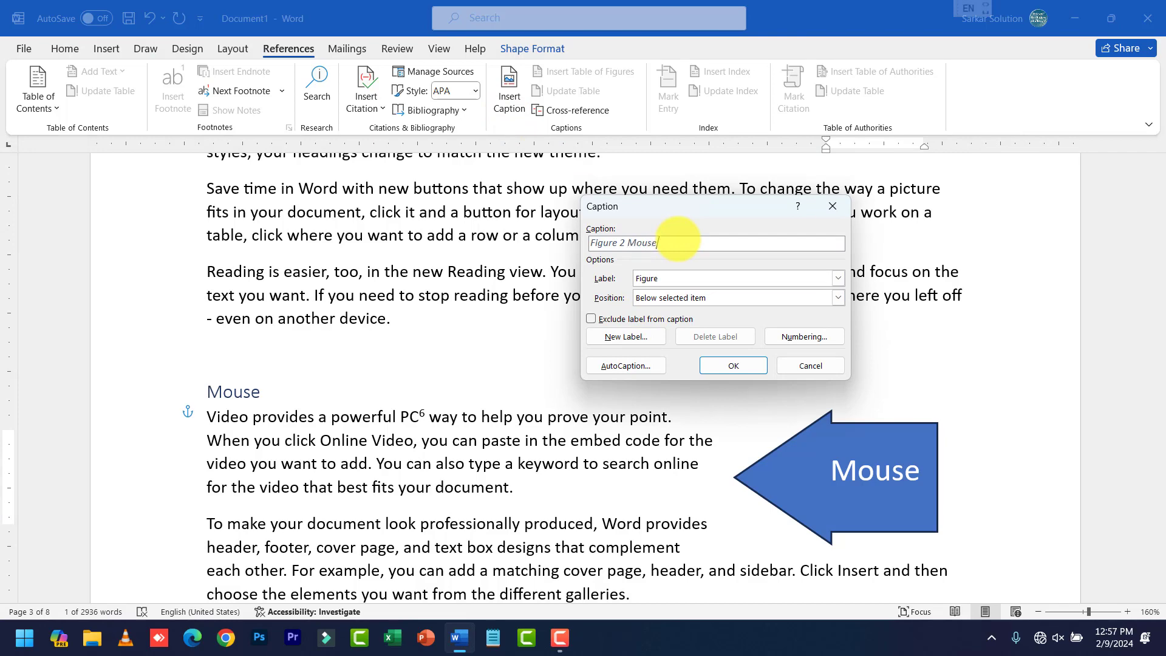
left_click(734, 365)
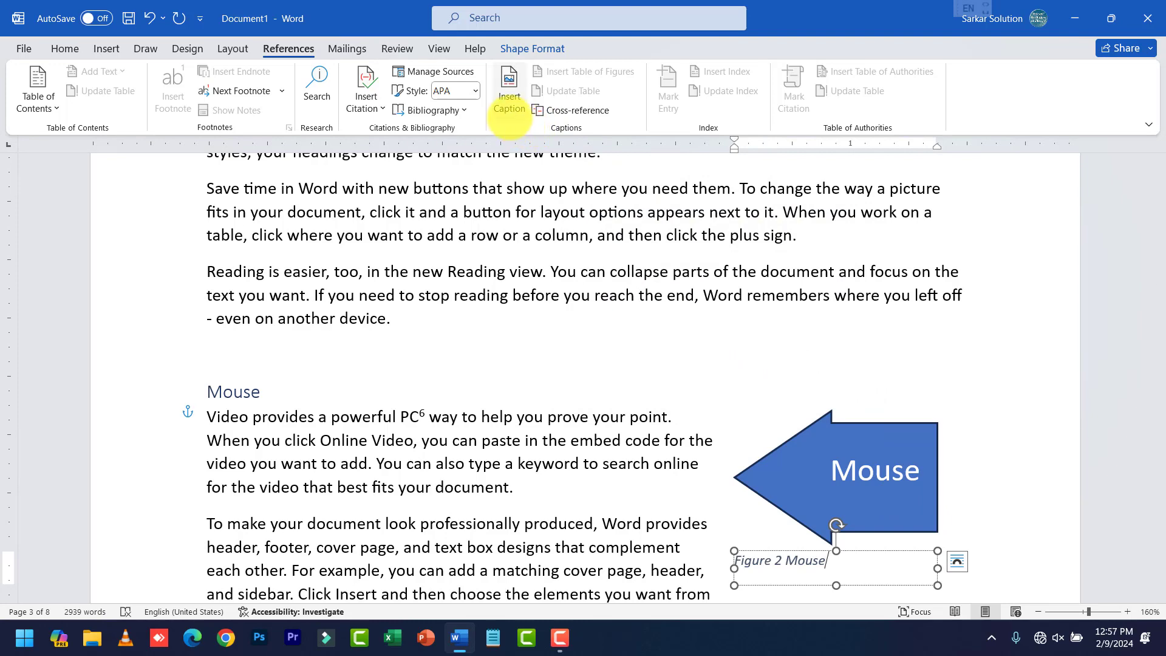
Step: Insert the built-in Fourier Series equation on a new line below the Keyboard section's first paragraph and select the whole equation
scroll(668, 343, "up", 4)
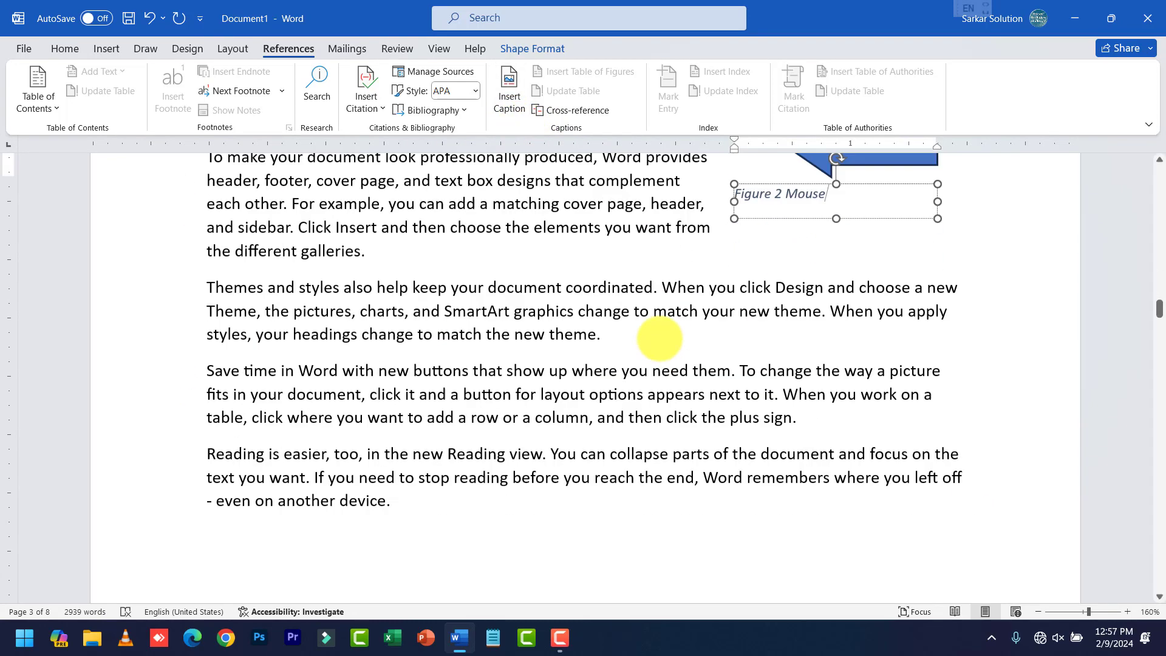
scroll(653, 337, "down", 3)
scroll(649, 338, "down", 8)
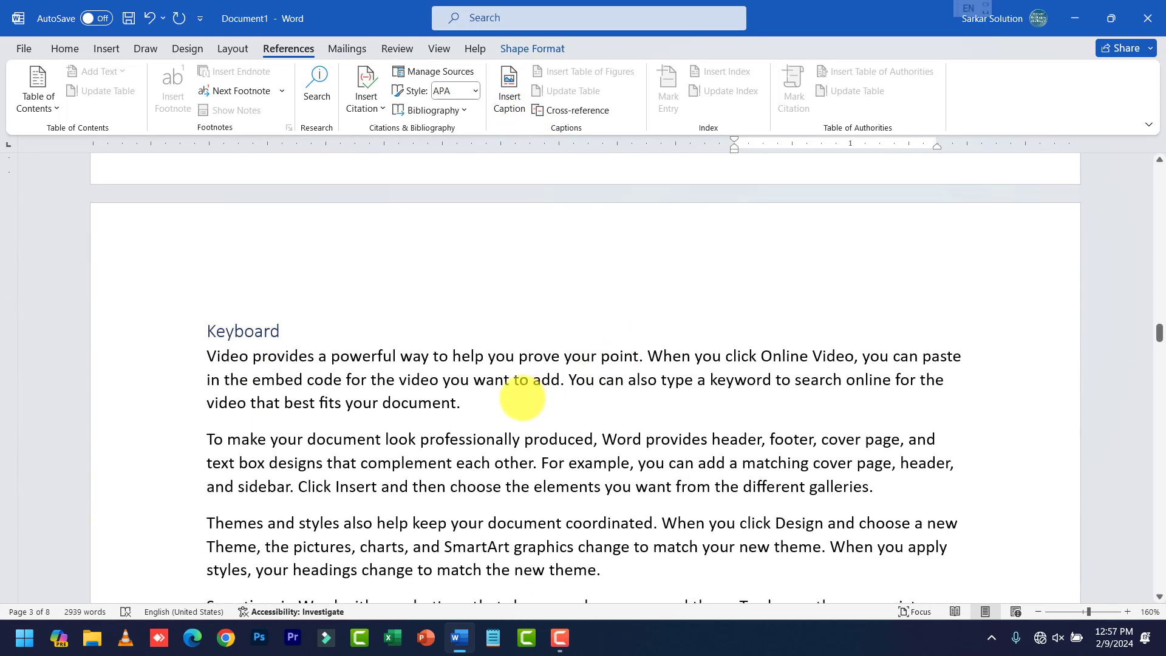
left_click(509, 405)
key("Return")
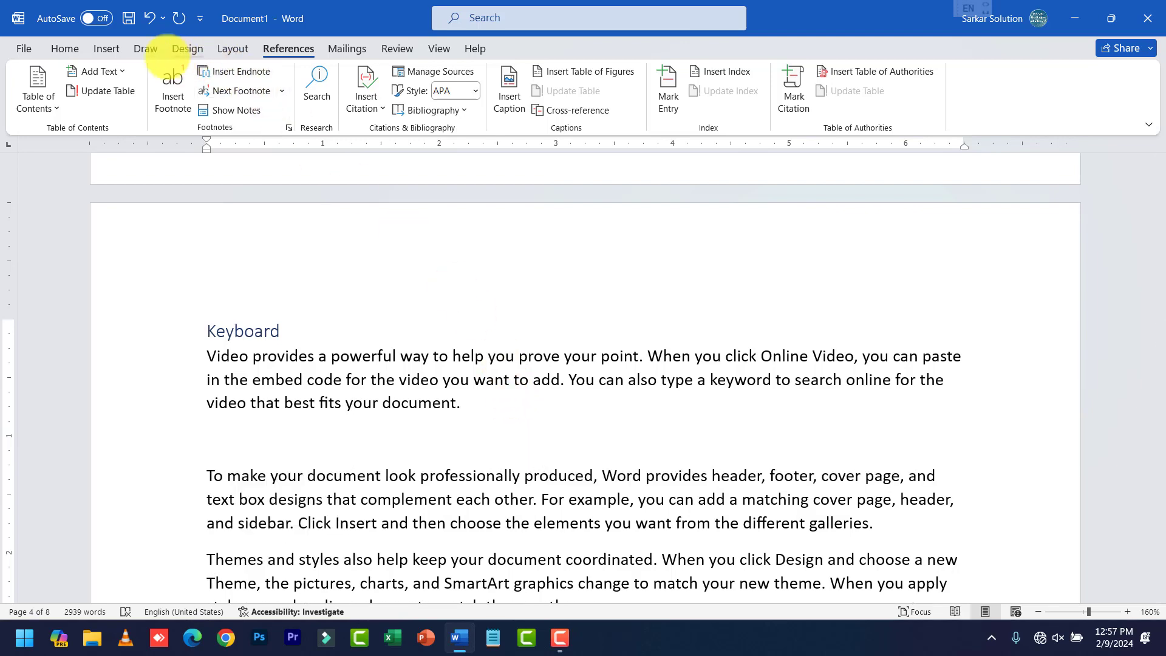
left_click(106, 49)
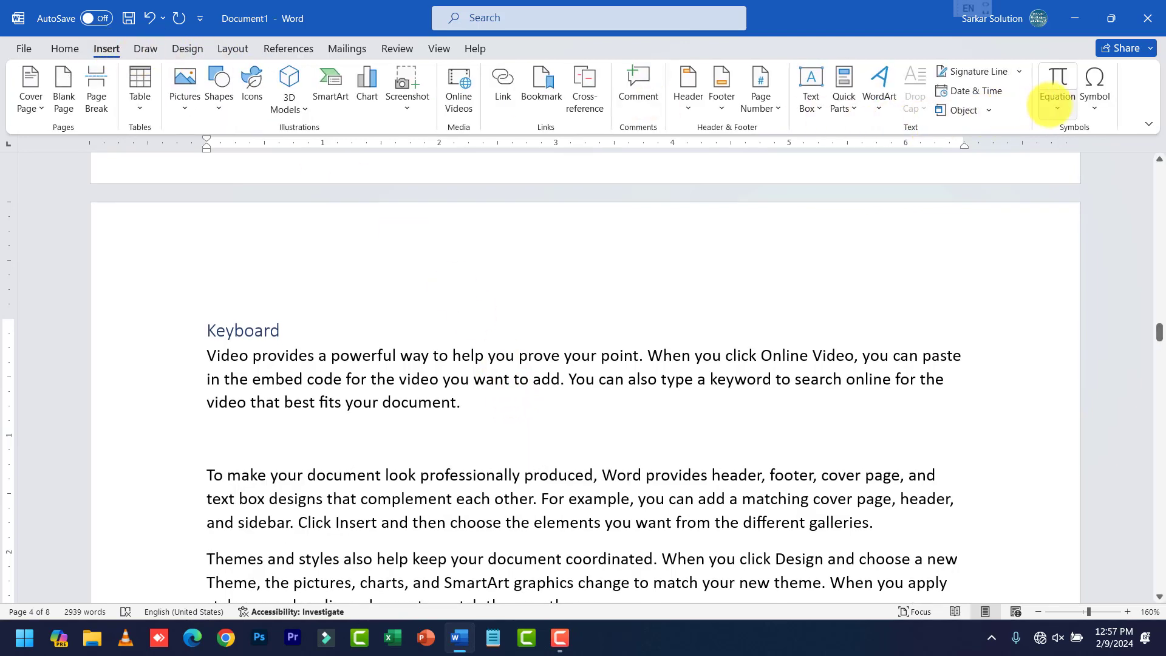
left_click(1057, 105)
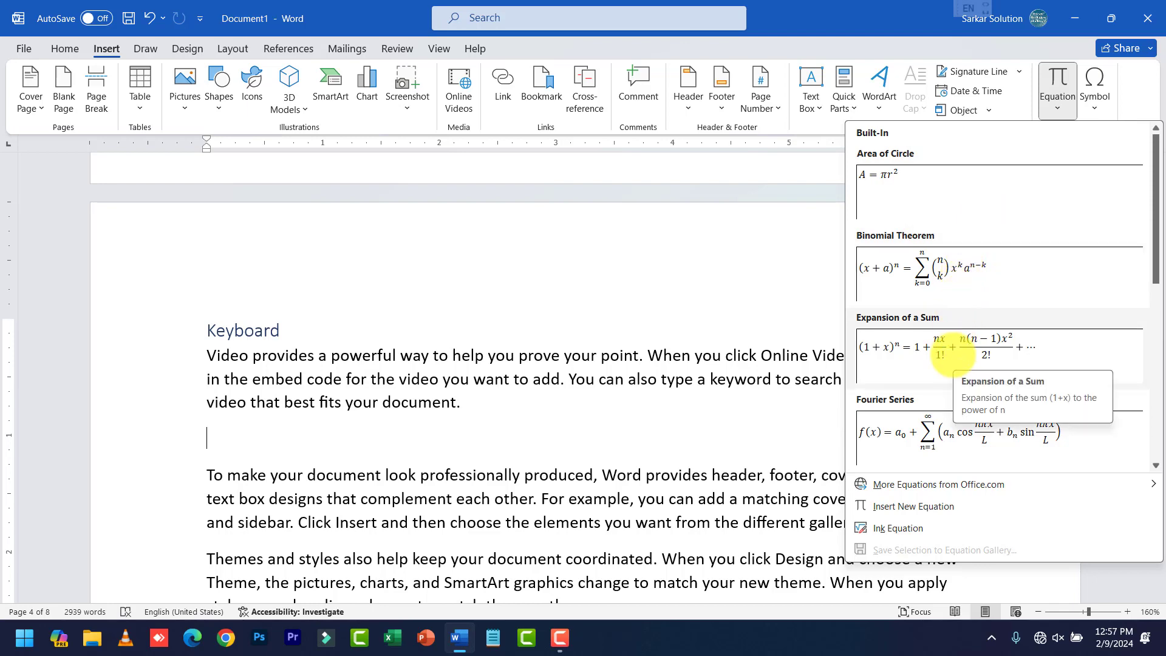
left_click(942, 425)
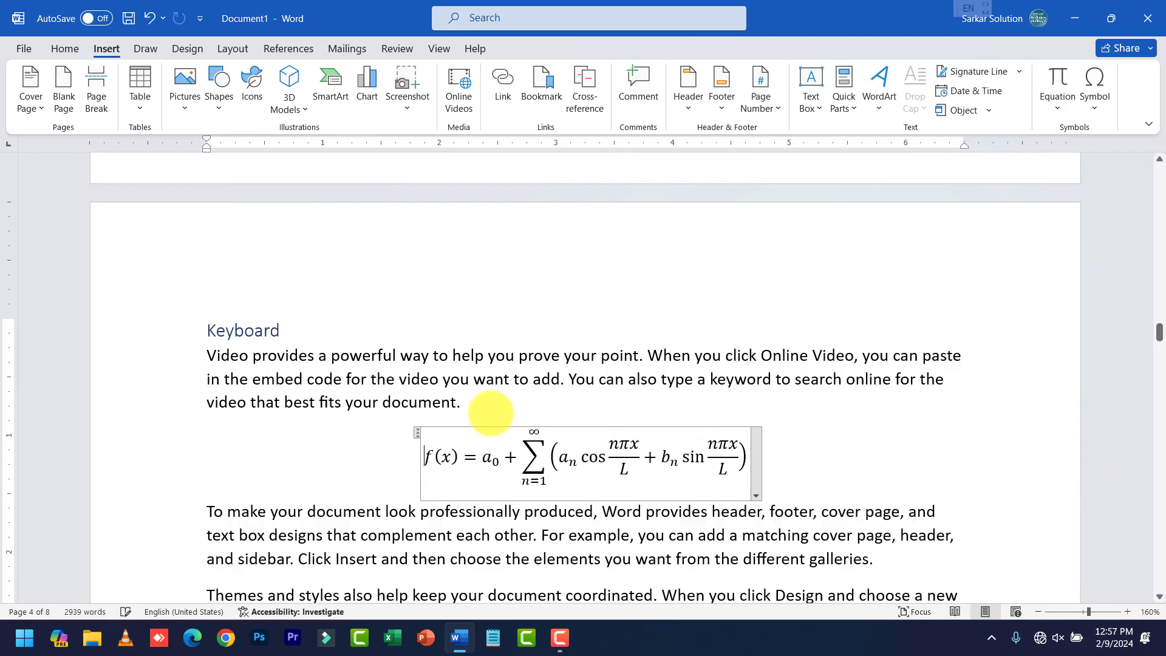
left_click(417, 433)
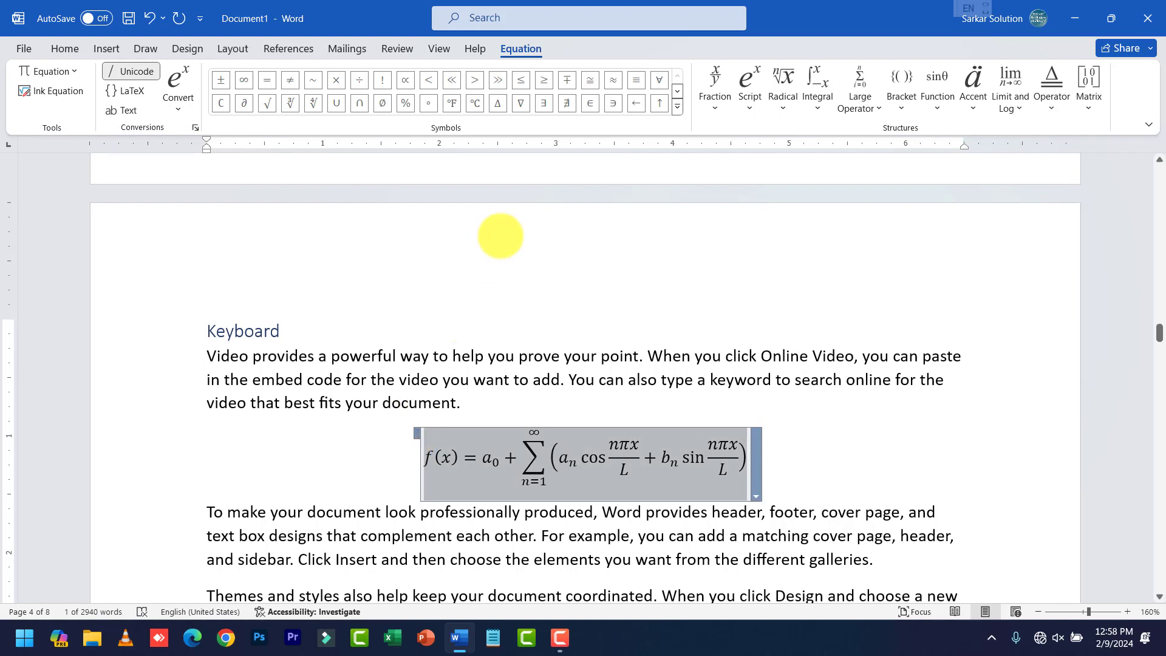
Step: Insert the caption "Equation 1 Keyboard" above the Fourier Series equation, using the Equation label
left_click(289, 48)
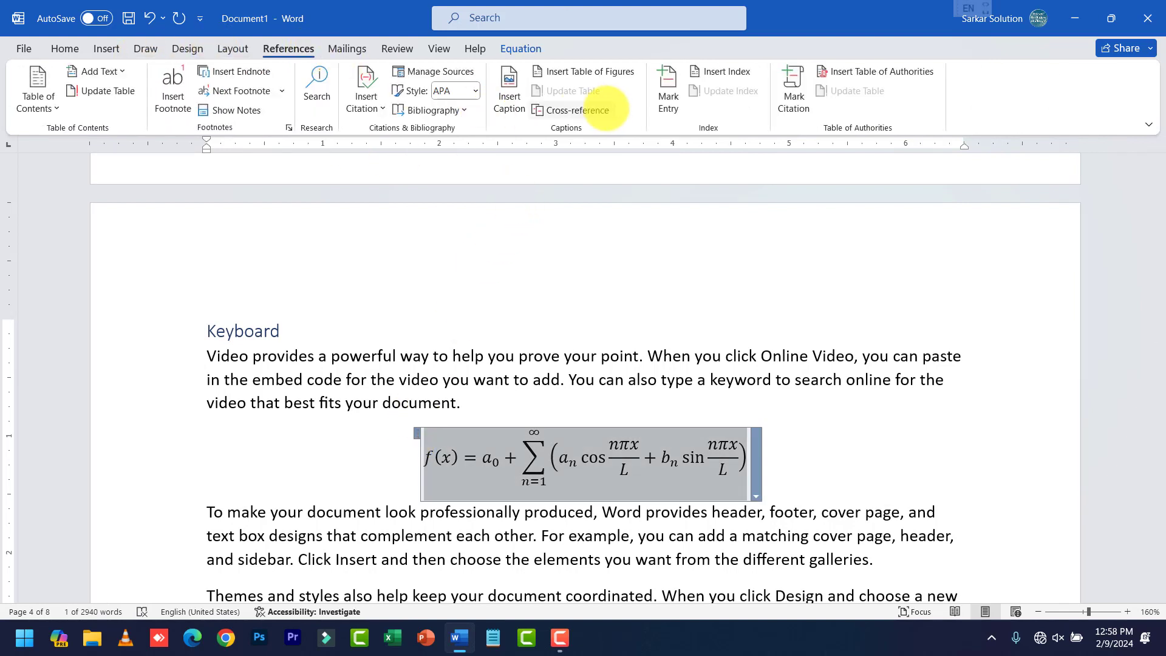
left_click(509, 97)
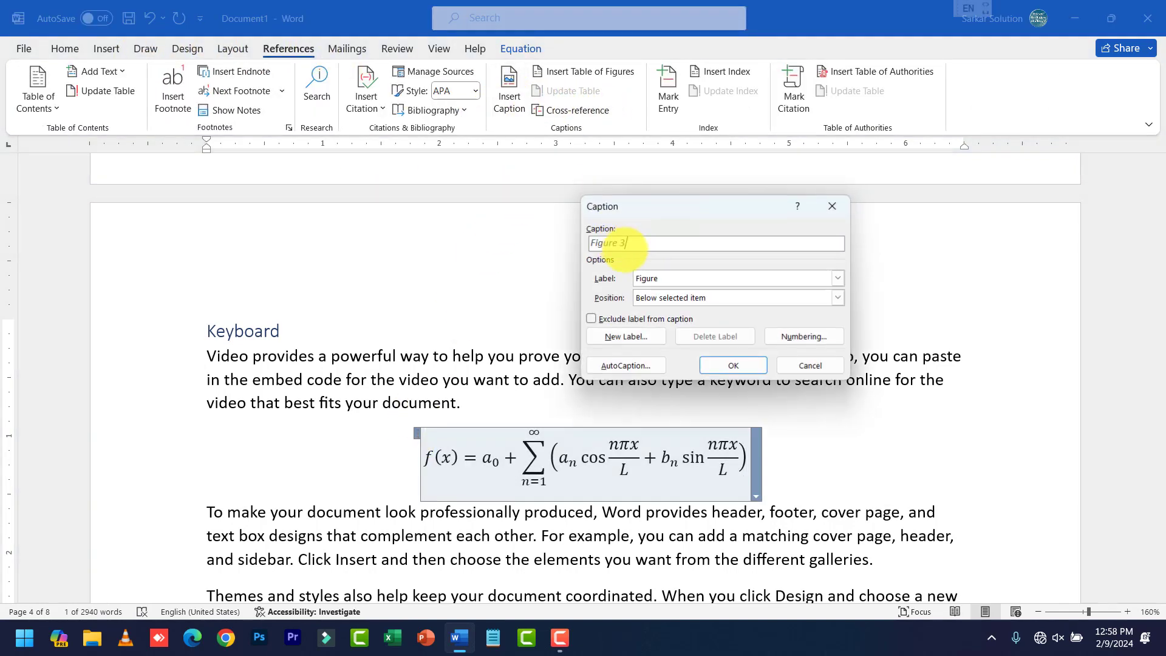
left_click(698, 278)
left_click(651, 292)
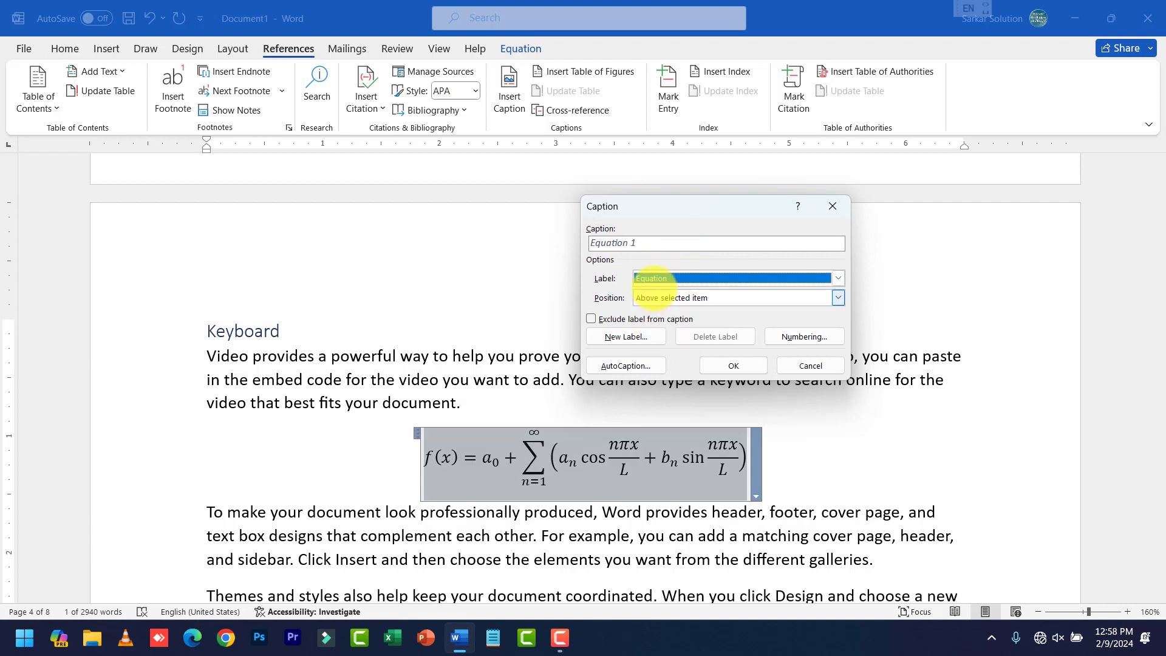
left_click(665, 246)
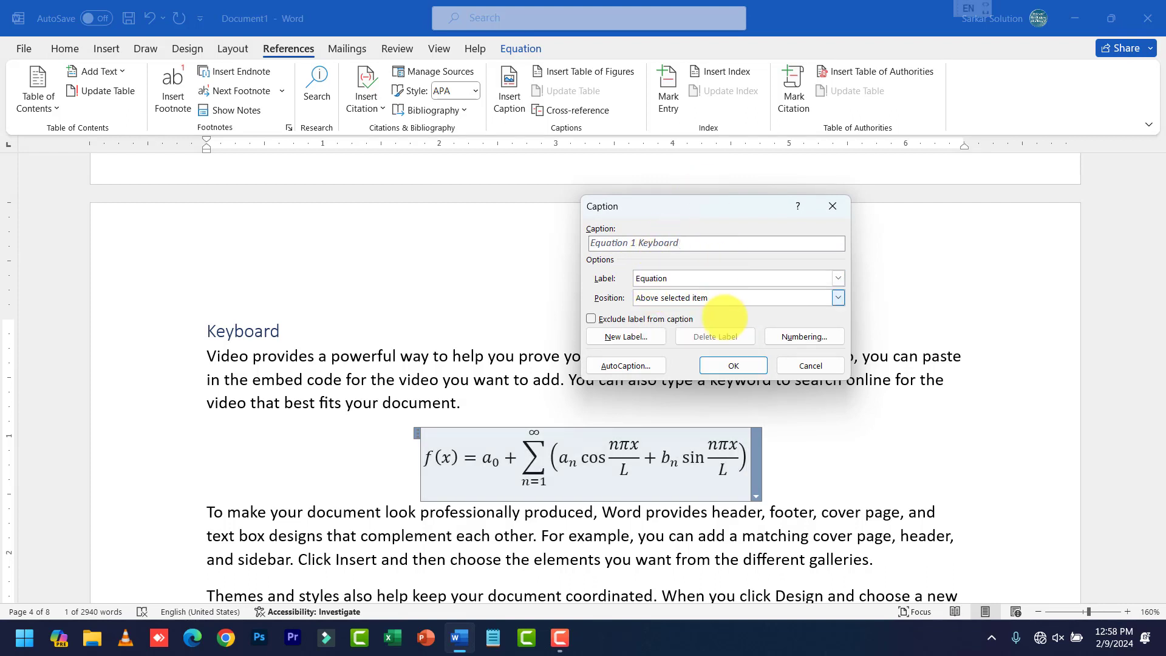
left_click(734, 365)
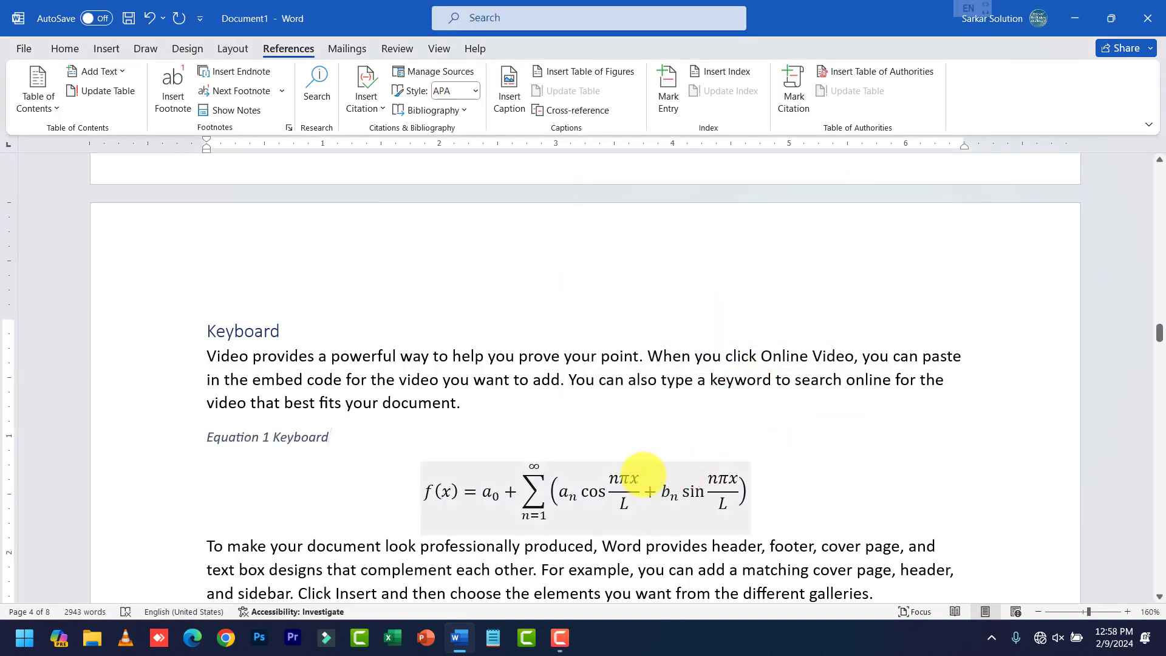
Step: Insert a table of figures listing the Equation captions below the table of contents on the first page
scroll(708, 385, "up", 15)
scroll(733, 360, "up", 15)
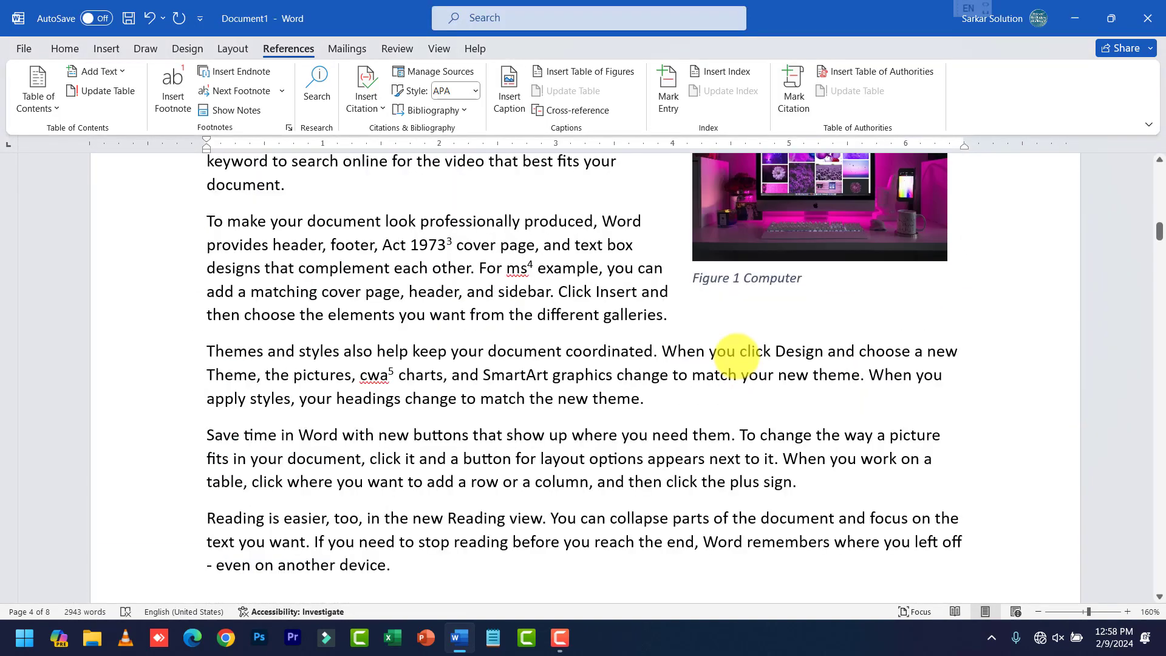
left_click(389, 461)
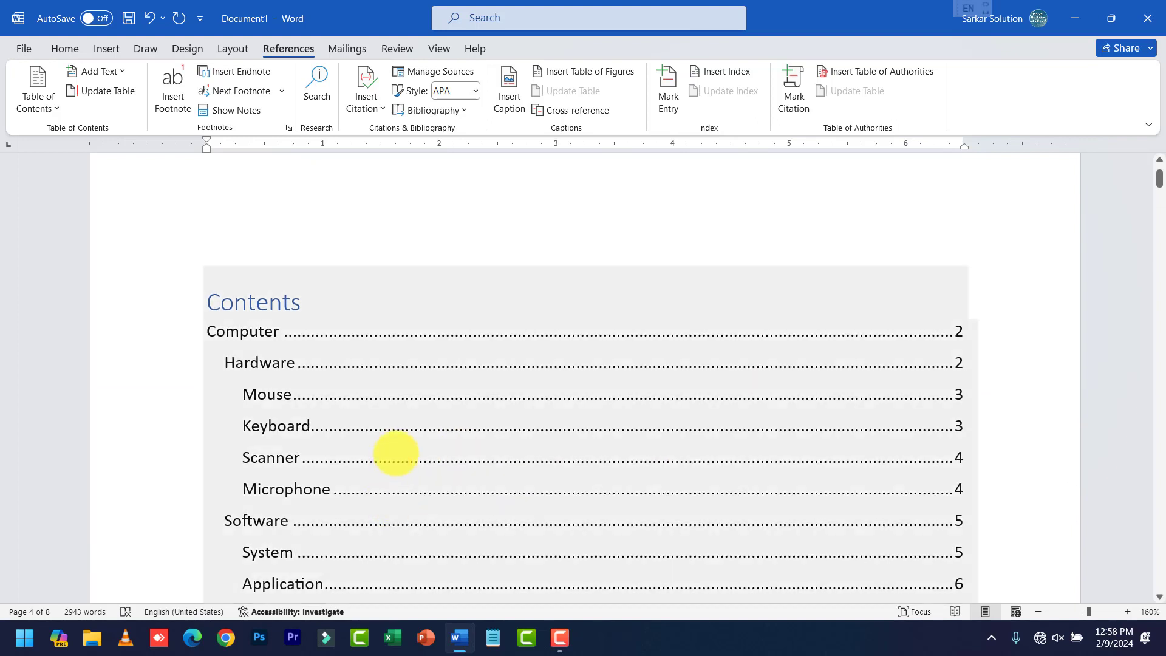
scroll(364, 456, "down", 7)
left_click(299, 389)
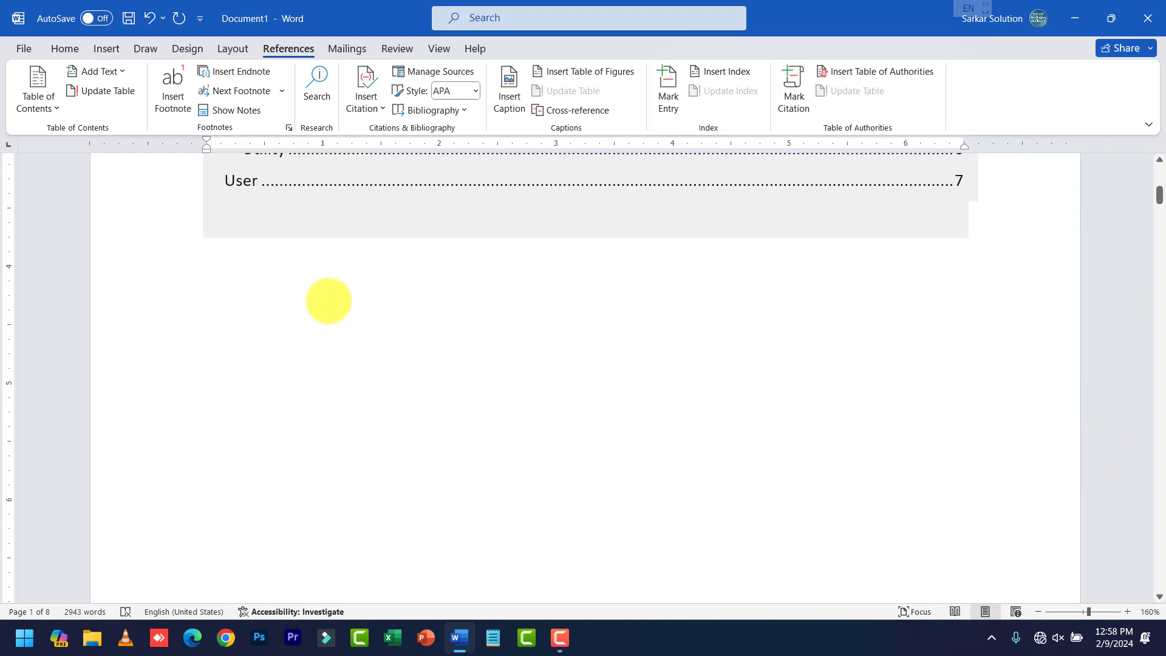
scroll(328, 299, "up", 4)
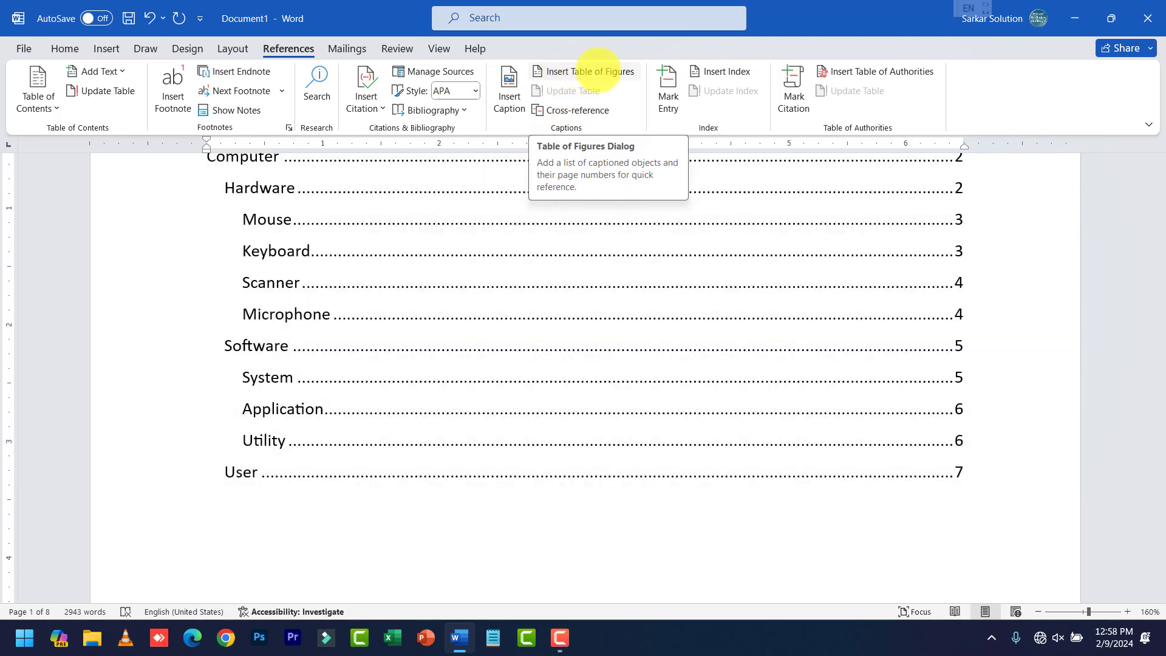
left_click(598, 70)
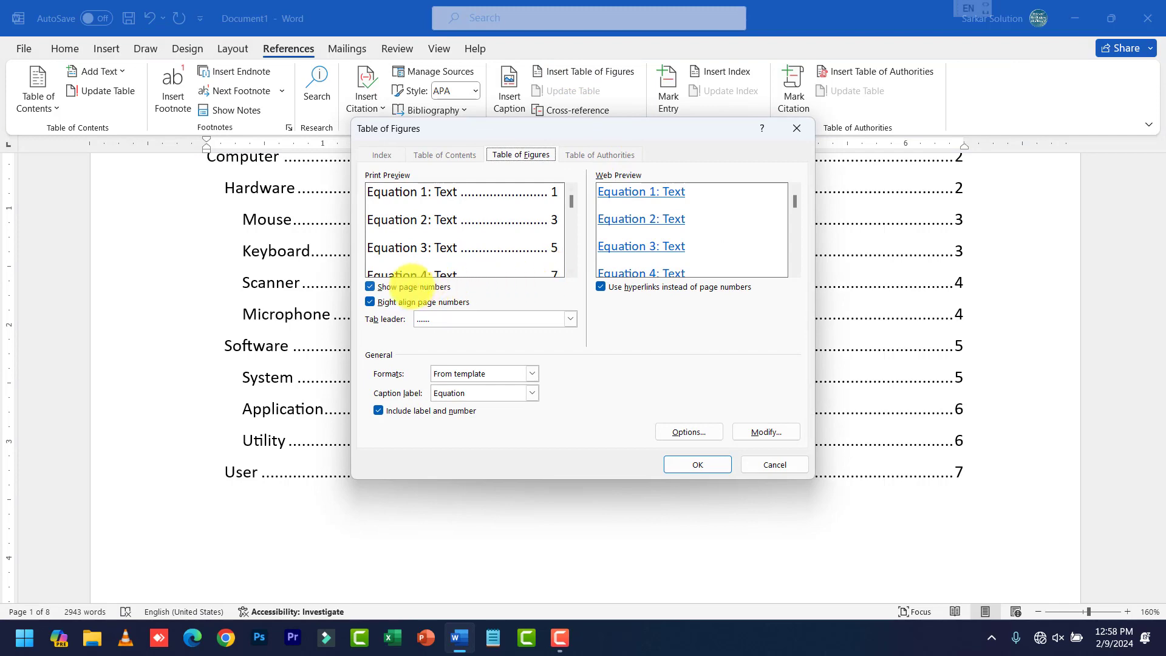
left_click(693, 465)
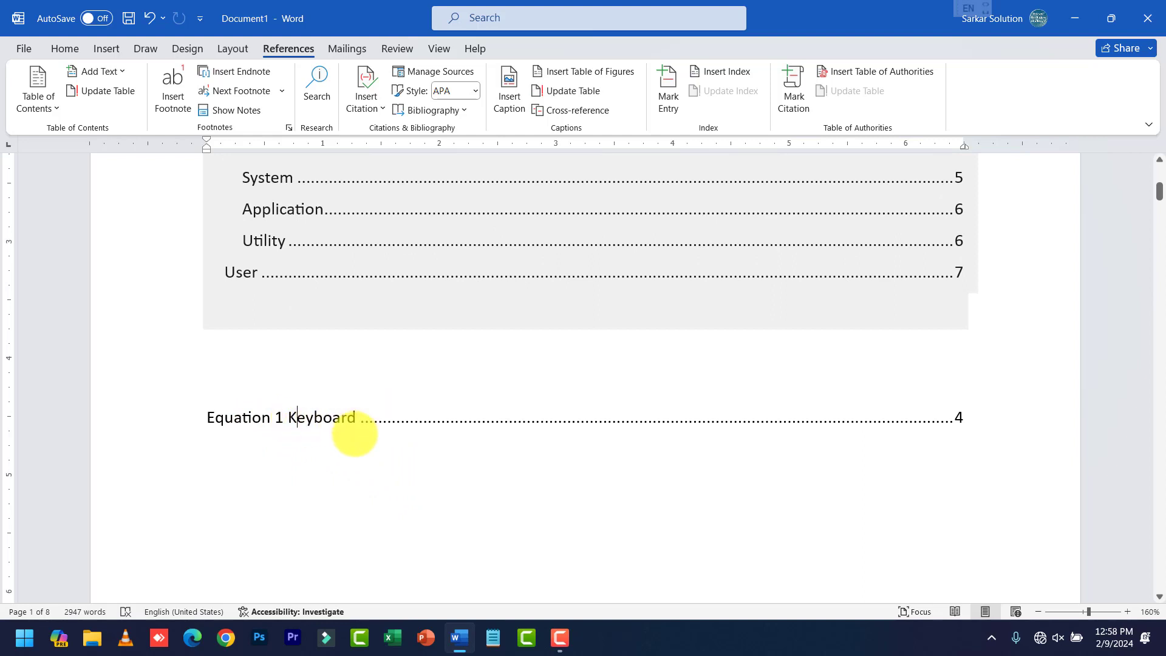
Step: Insert a table of figures with the Figure caption label below the equation list
left_click(338, 455)
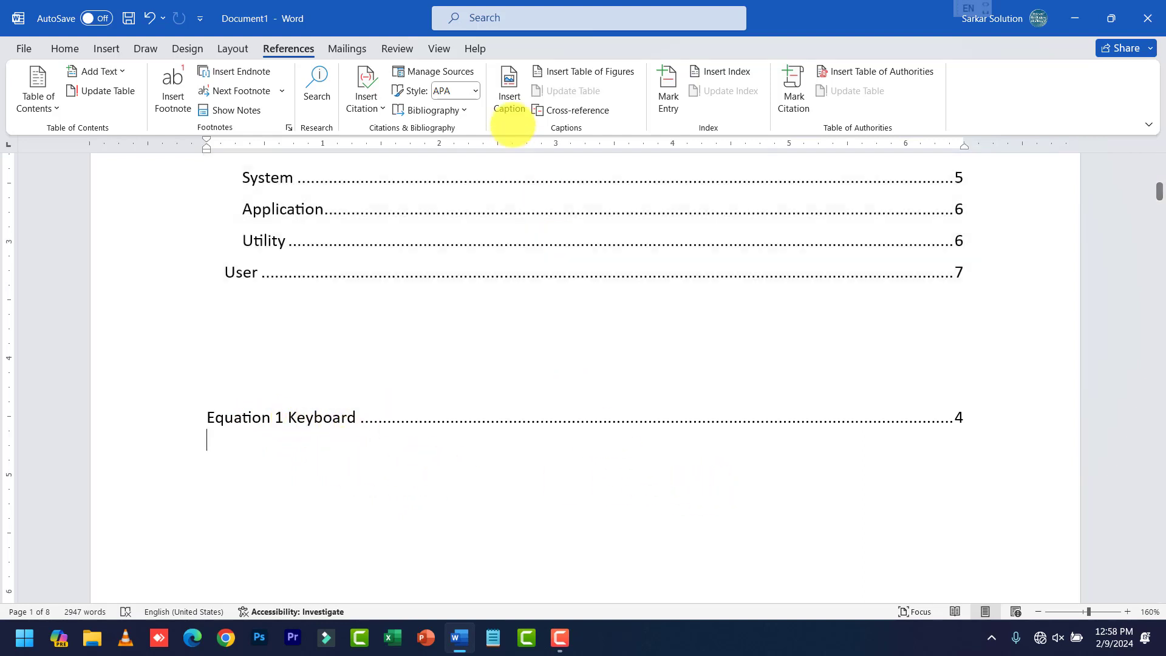
left_click(509, 103)
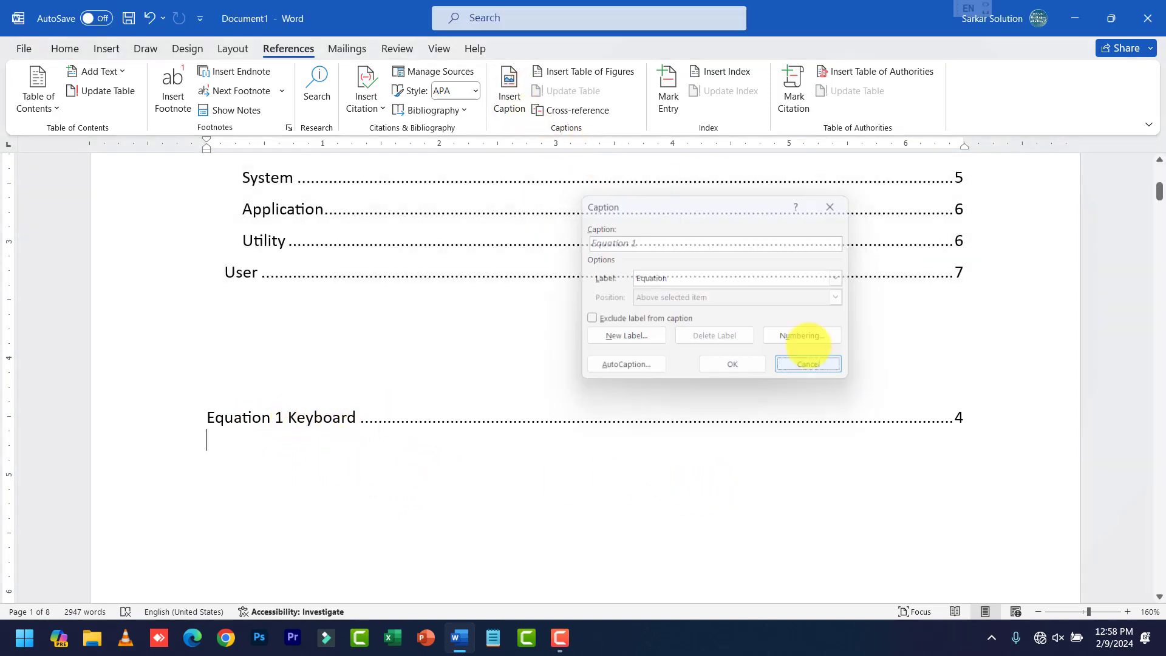
left_click(808, 365)
left_click(586, 72)
scroll(574, 240, "down", 3)
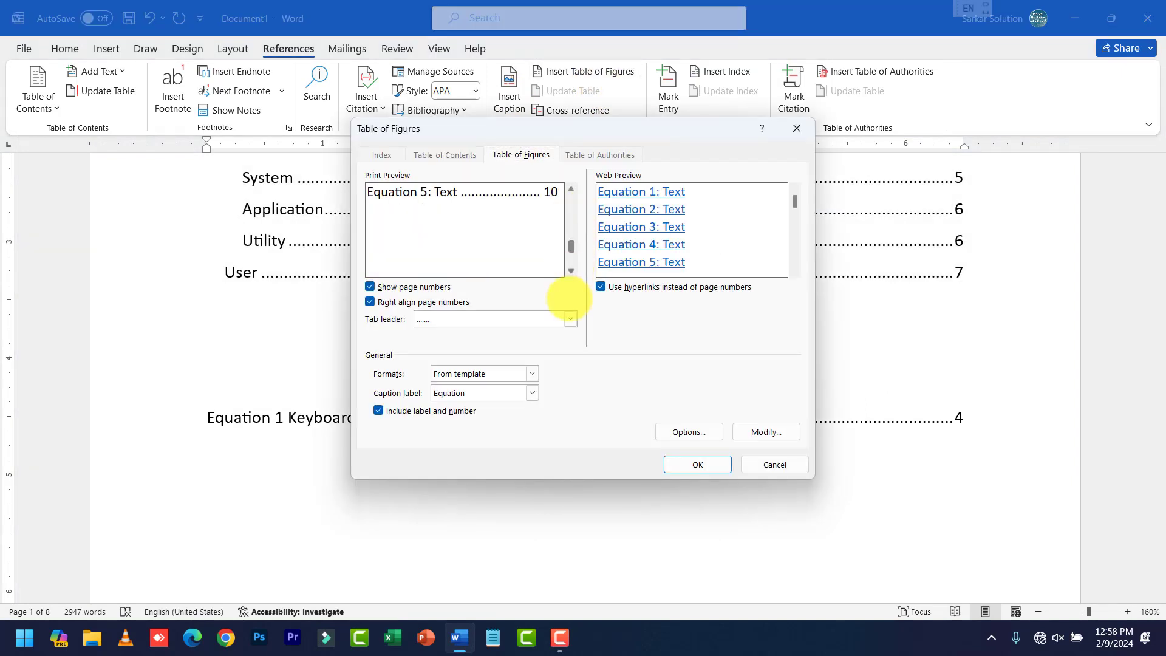
left_click(532, 392)
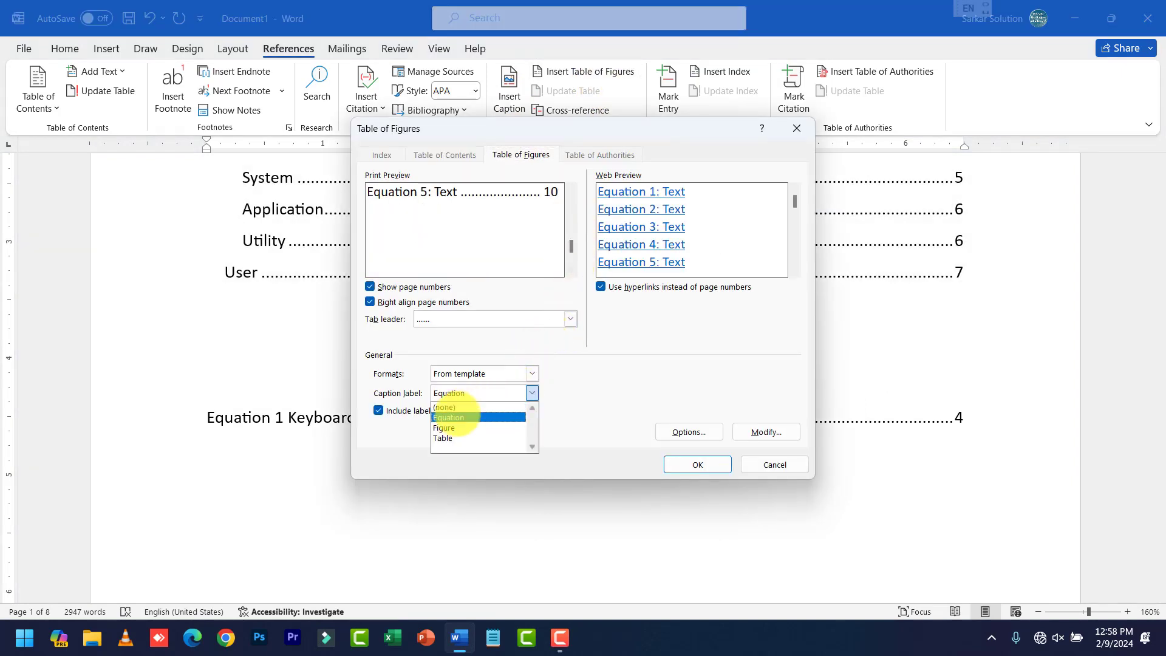
left_click(449, 428)
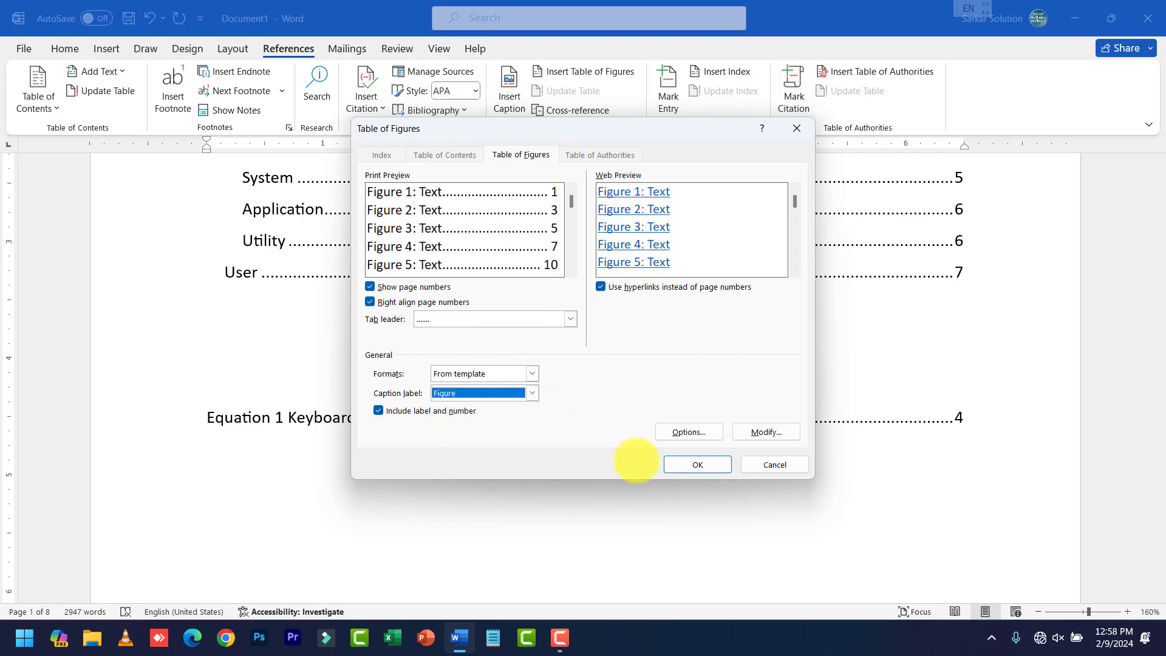
left_click(692, 465)
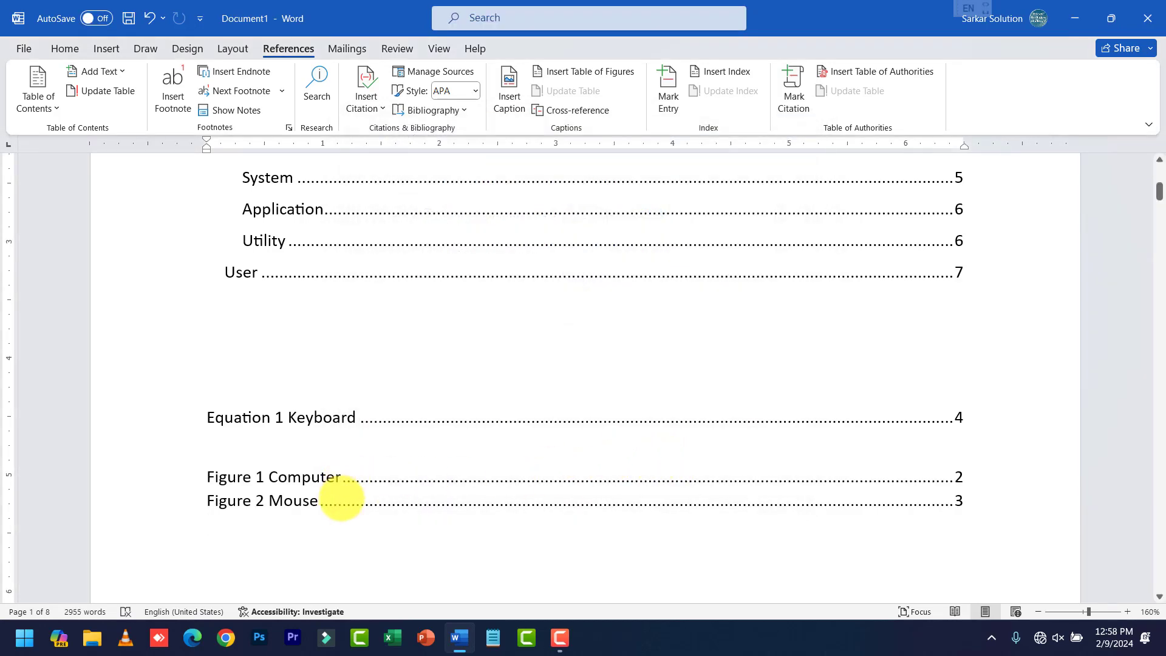
Step: Add a blank line below the figure list and insert a table of figures with the Table caption label
key("Return")
left_click(597, 71)
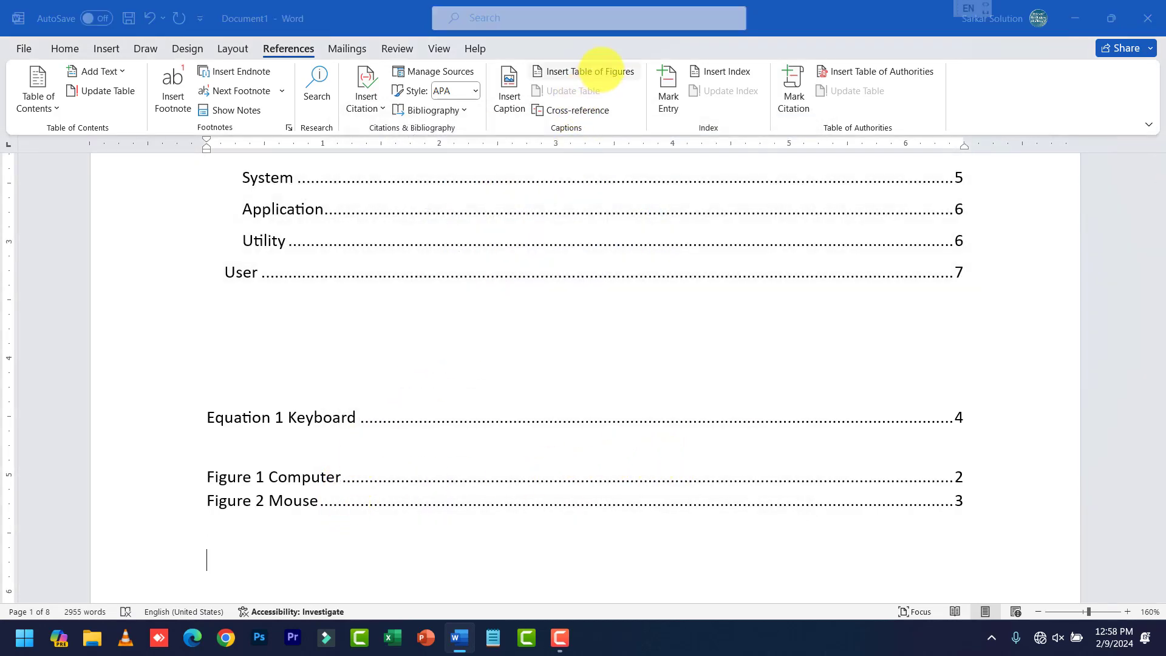
left_click(532, 392)
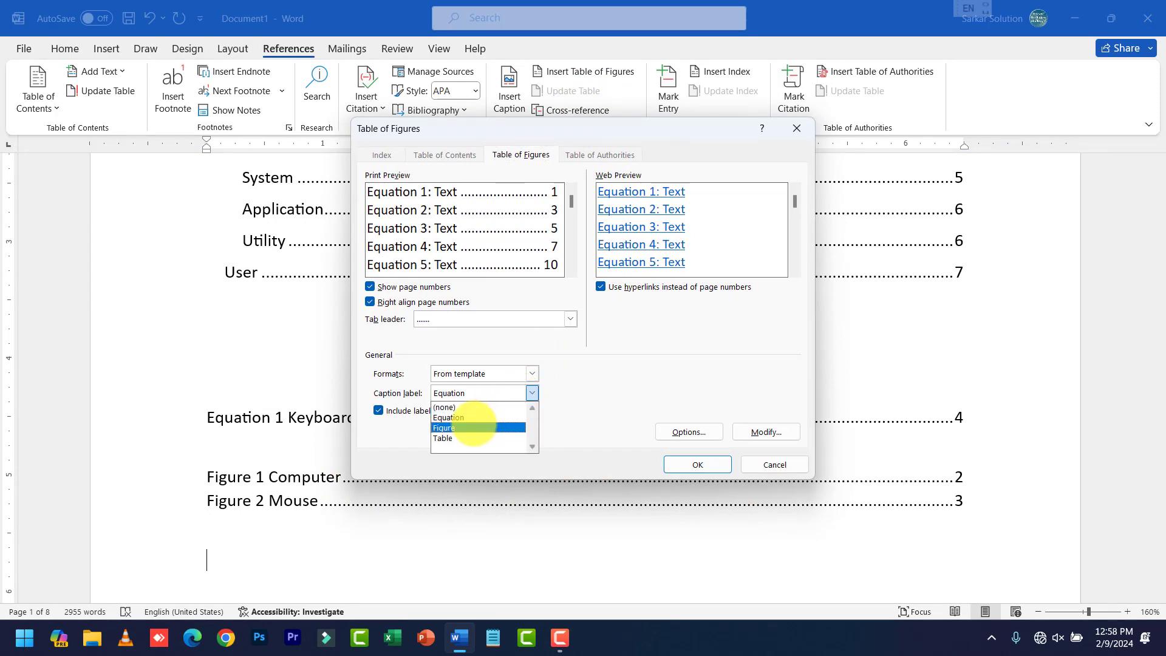
left_click(468, 438)
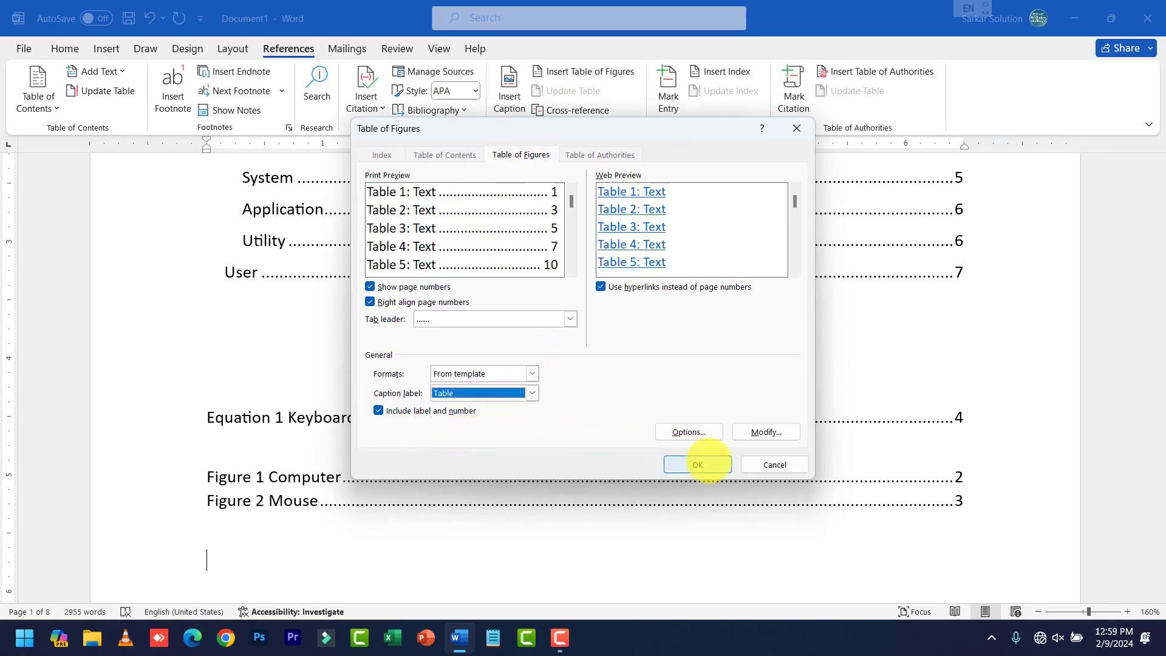
left_click(699, 464)
Step: Follow the "Figure 2 Mouse" link in the figure list to its caption and return to the first page
scroll(404, 469, "down", 3)
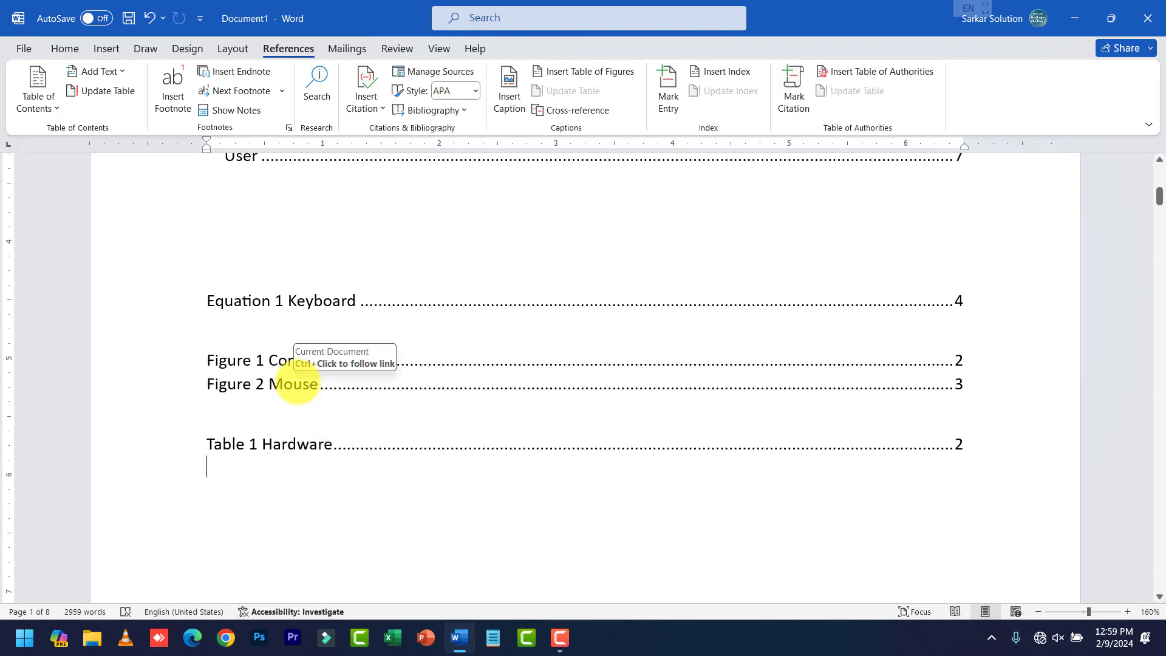
left_click(297, 384, "ctrl")
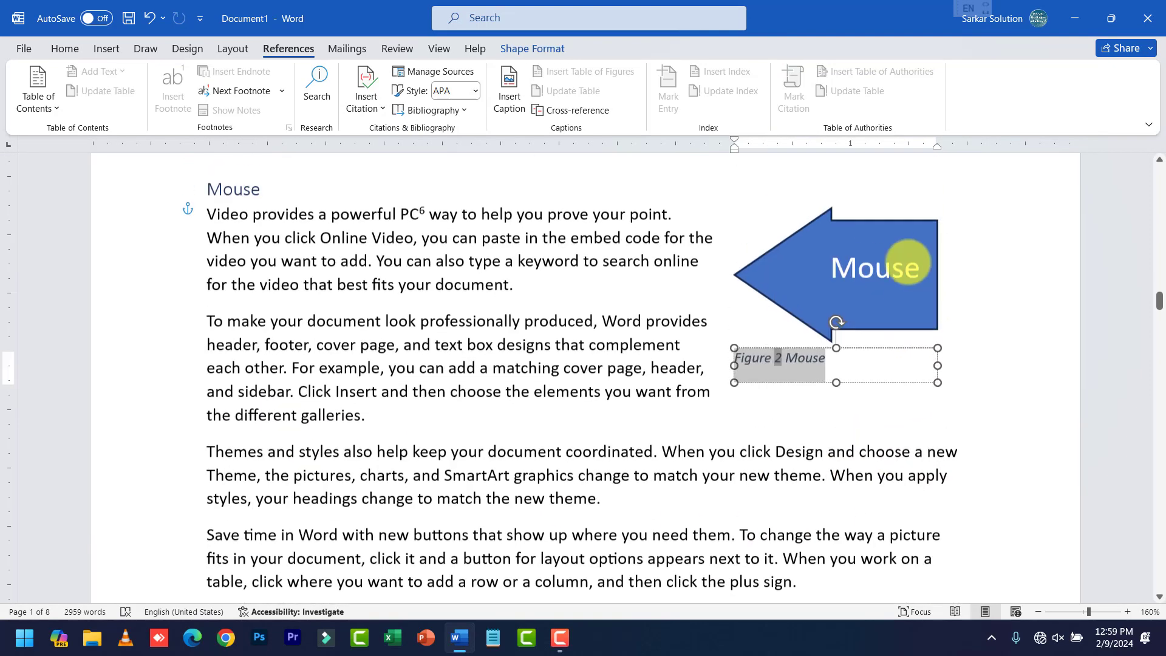
scroll(906, 271, "up", 12)
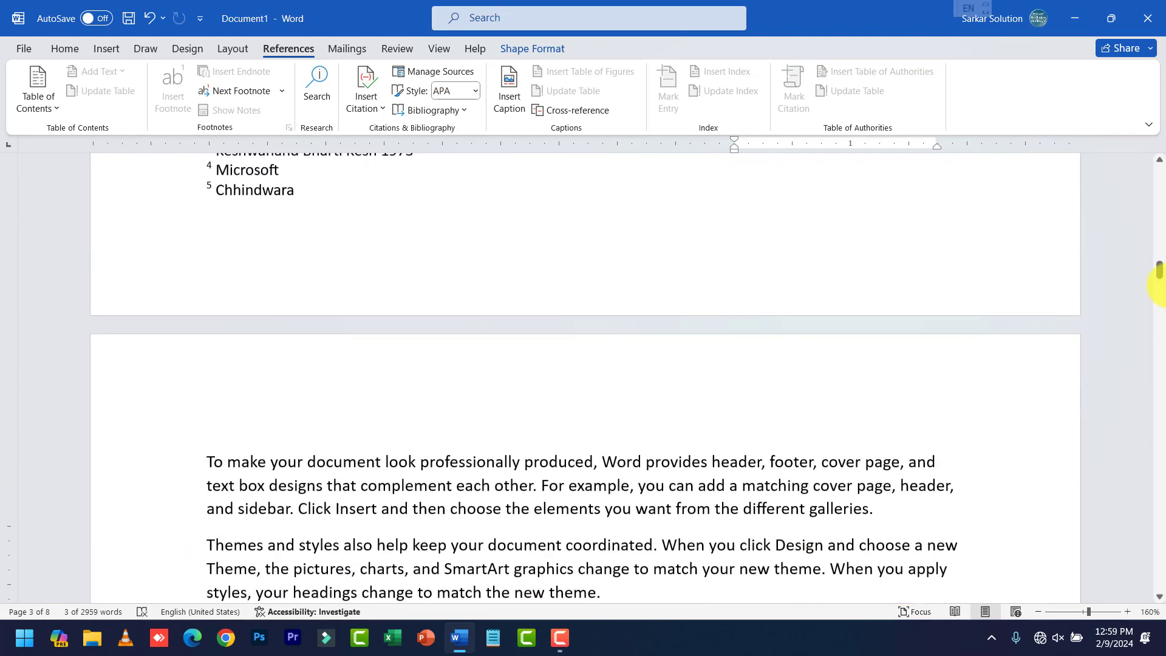
left_click_drag(1159, 276, 1153, 176)
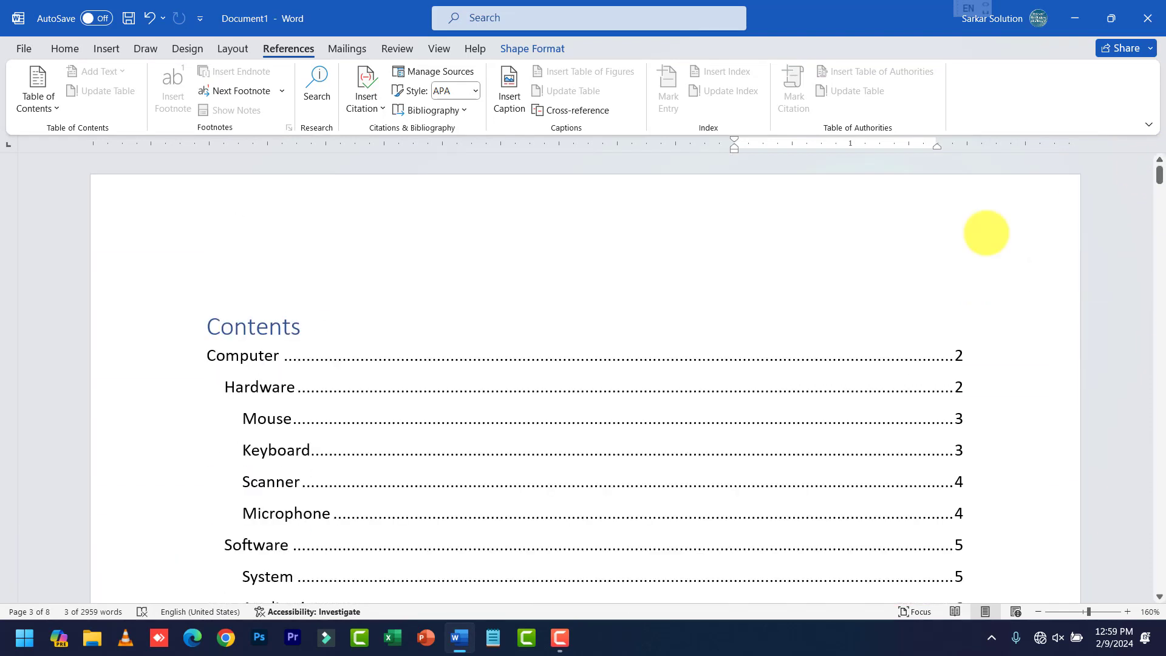
Step: Follow the "Figure 1 Computer" link in the figure list to its picture and return to the table of contents
scroll(352, 403, "down", 6)
left_click(341, 440)
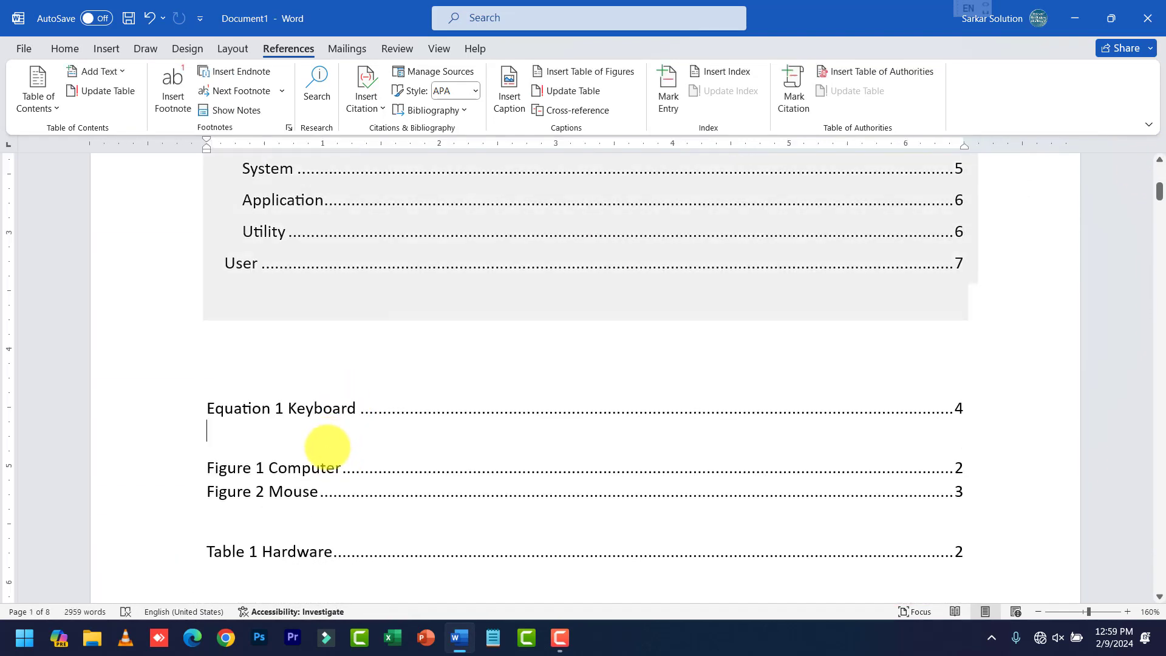
scroll(328, 437, "down", 3)
left_click(292, 353, "ctrl")
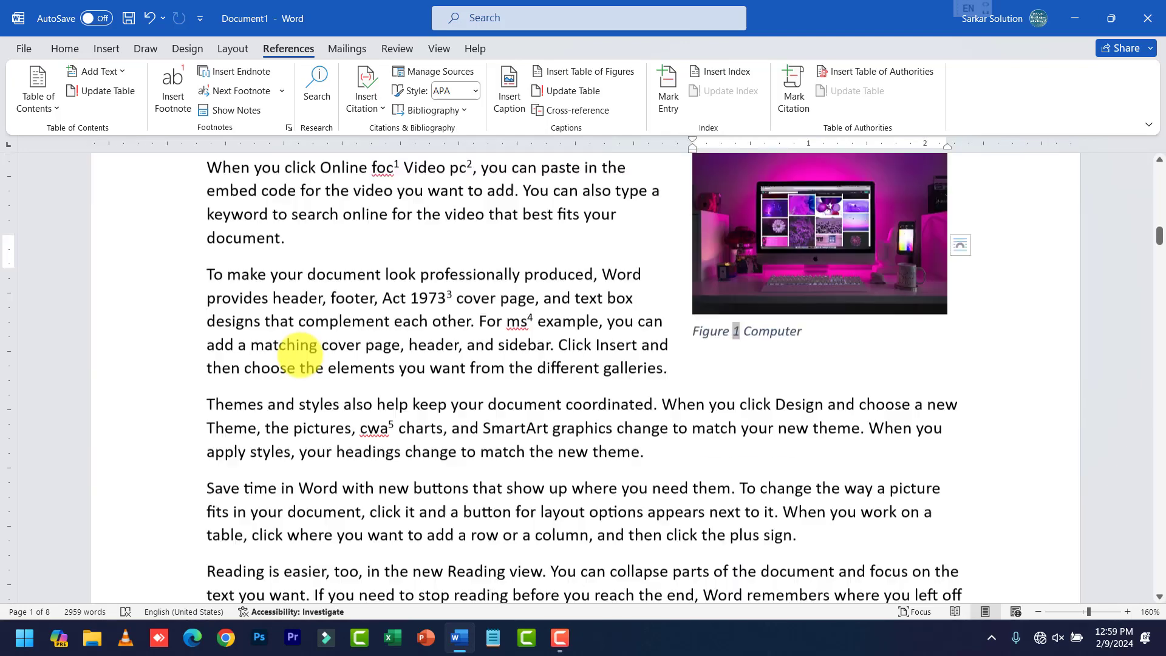
scroll(709, 331, "up", 3)
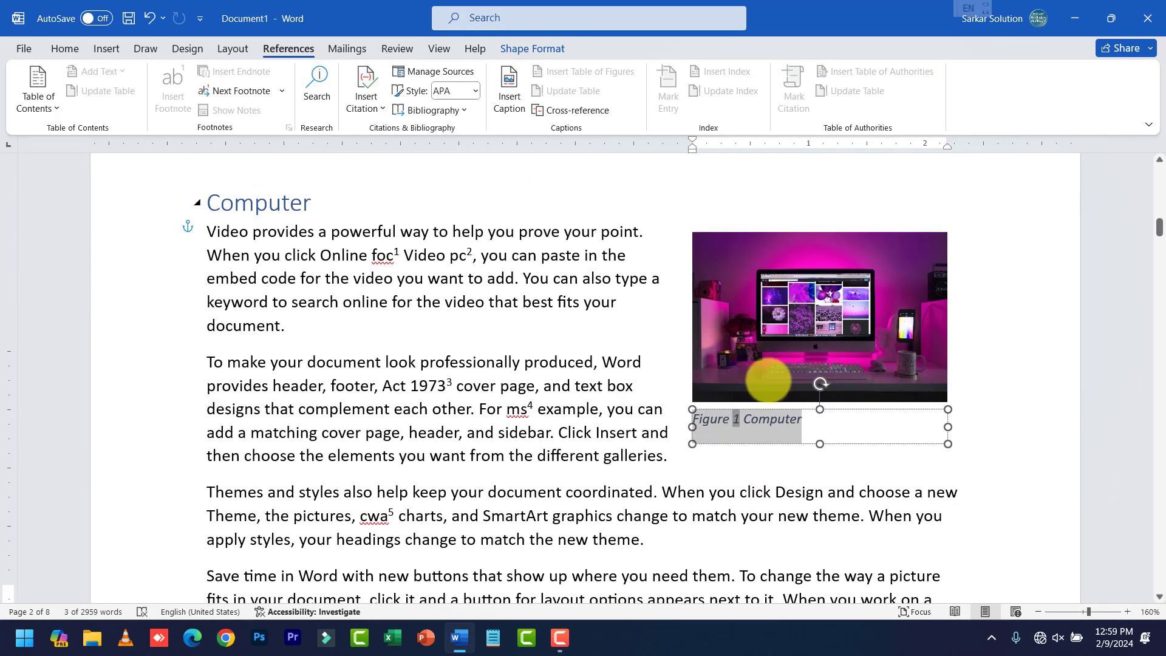
scroll(650, 422, "up", 3)
left_click(603, 461)
scroll(603, 461, "up", 6)
scroll(593, 443, "up", 8)
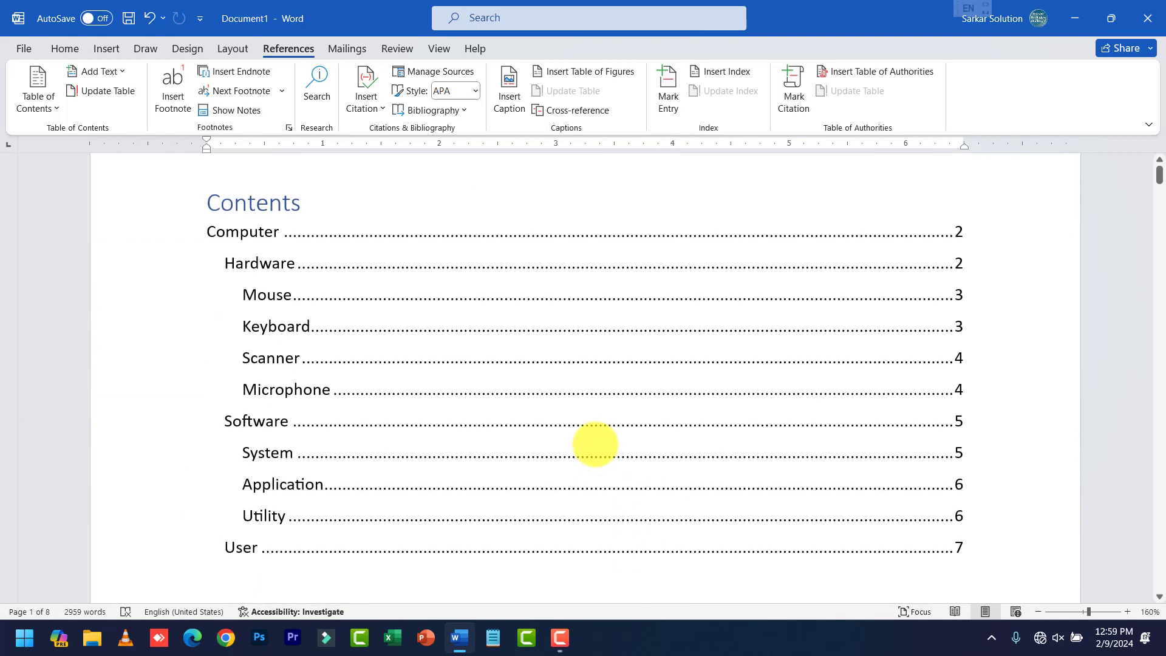
Step: Place the text cursor on a blank line below the "Table 1 Hardware" entry on the first page
scroll(595, 421, "down", 15)
scroll(459, 369, "up", 1)
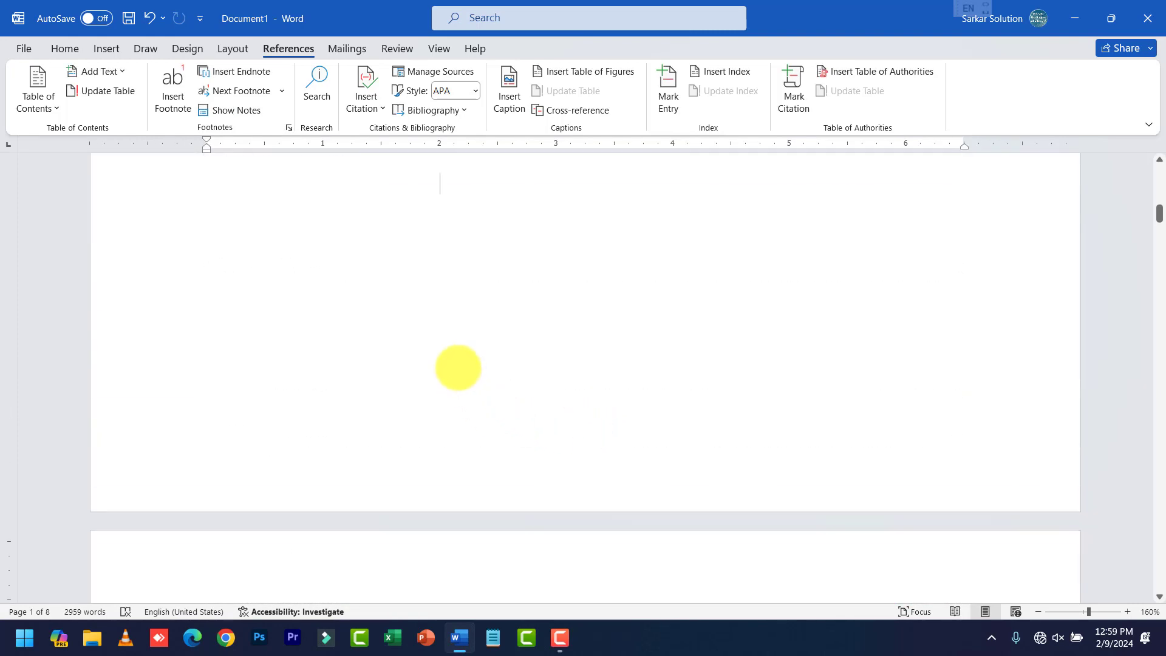
scroll(387, 343, "up", 3)
double_click(381, 357)
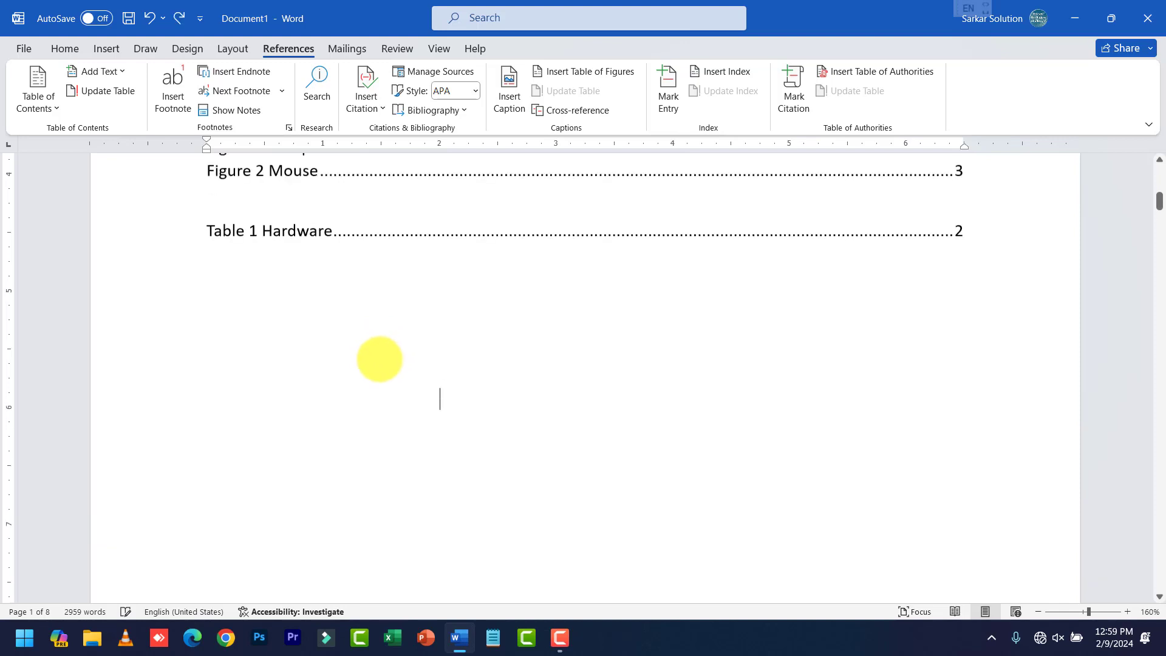
scroll(365, 383, "up", 4)
left_click(273, 525)
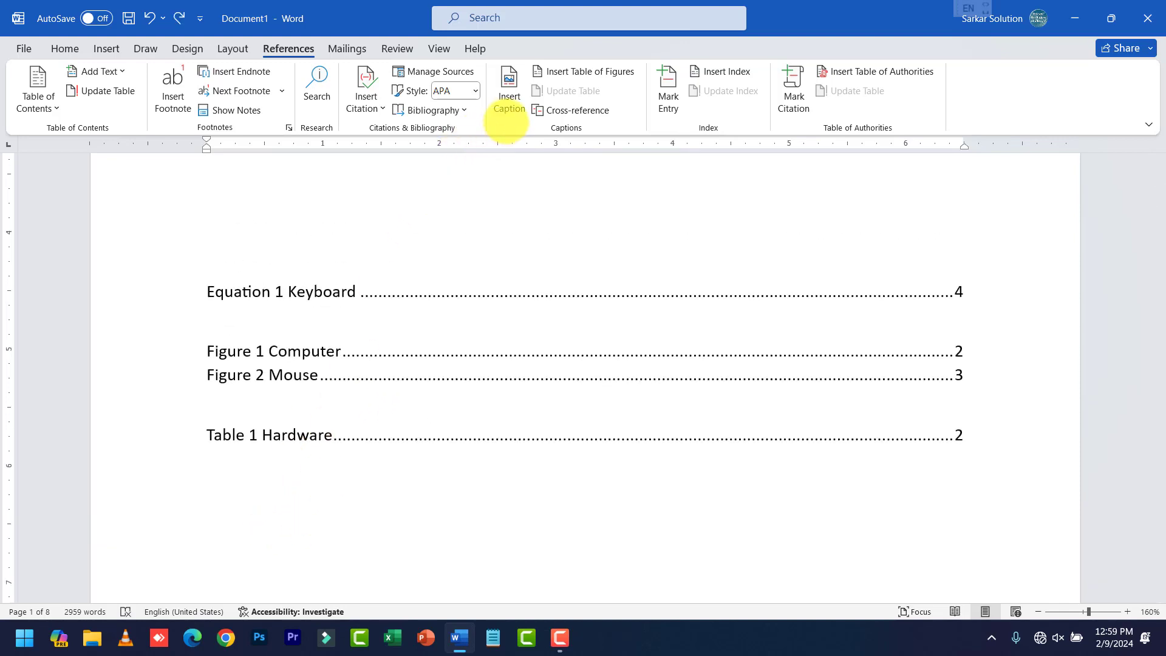
Step: Insert a hyperlinked cross-reference to the Computer heading's text on the blank line below the table list
scroll(604, 386, "down", 7)
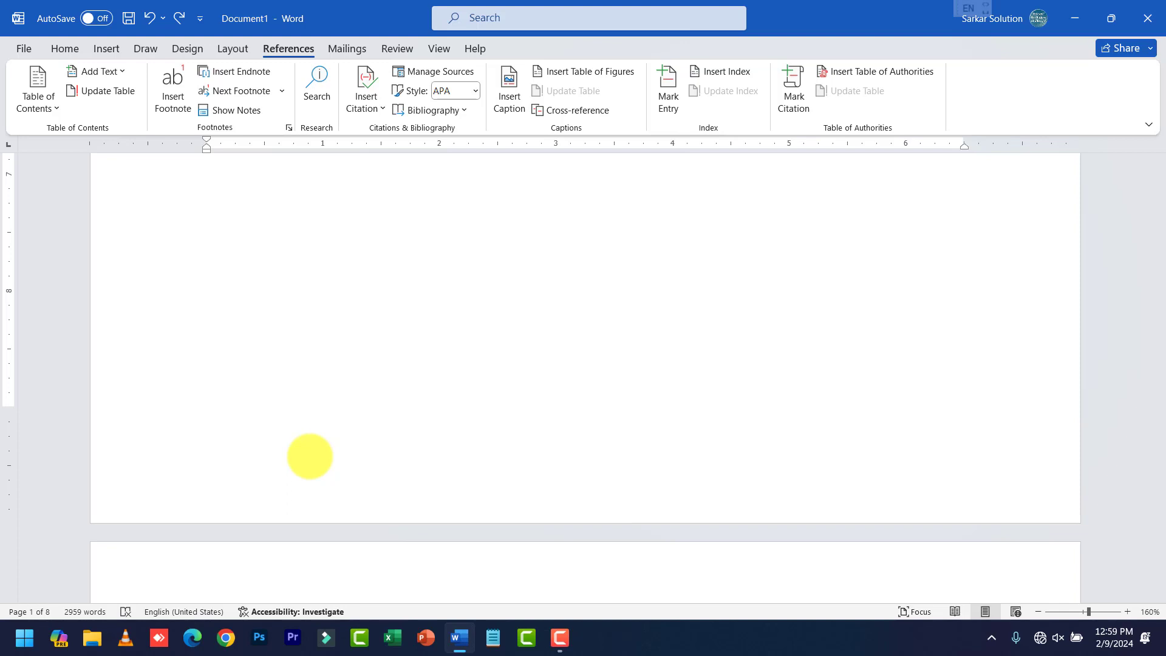
scroll(422, 448, "up", 5)
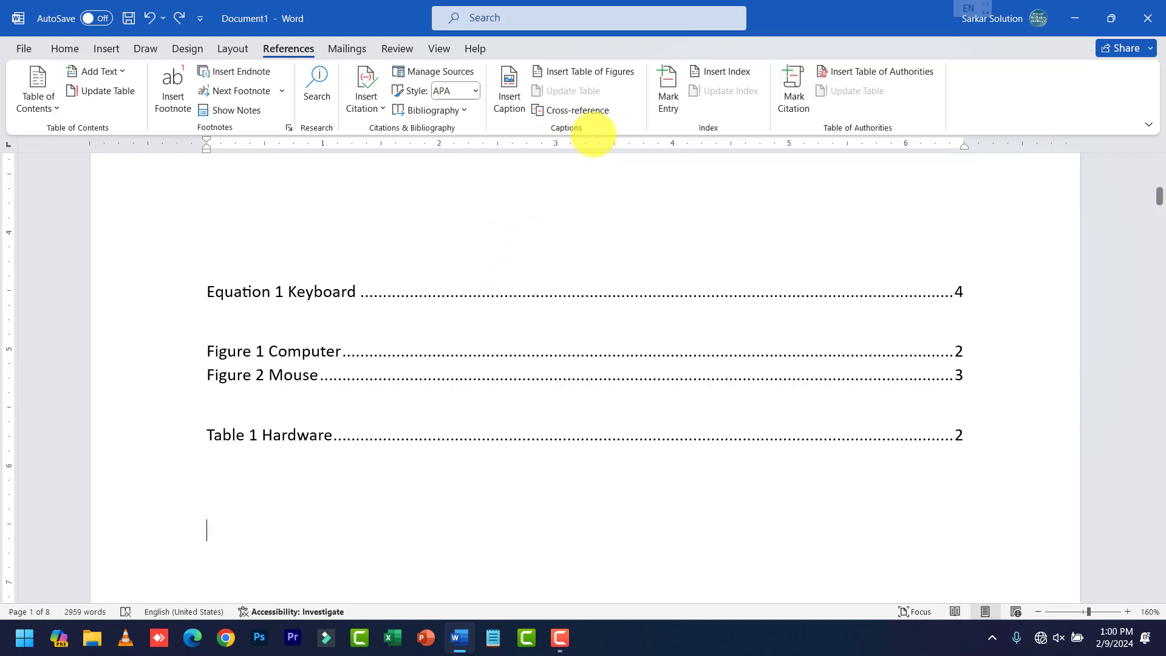
left_click(593, 110)
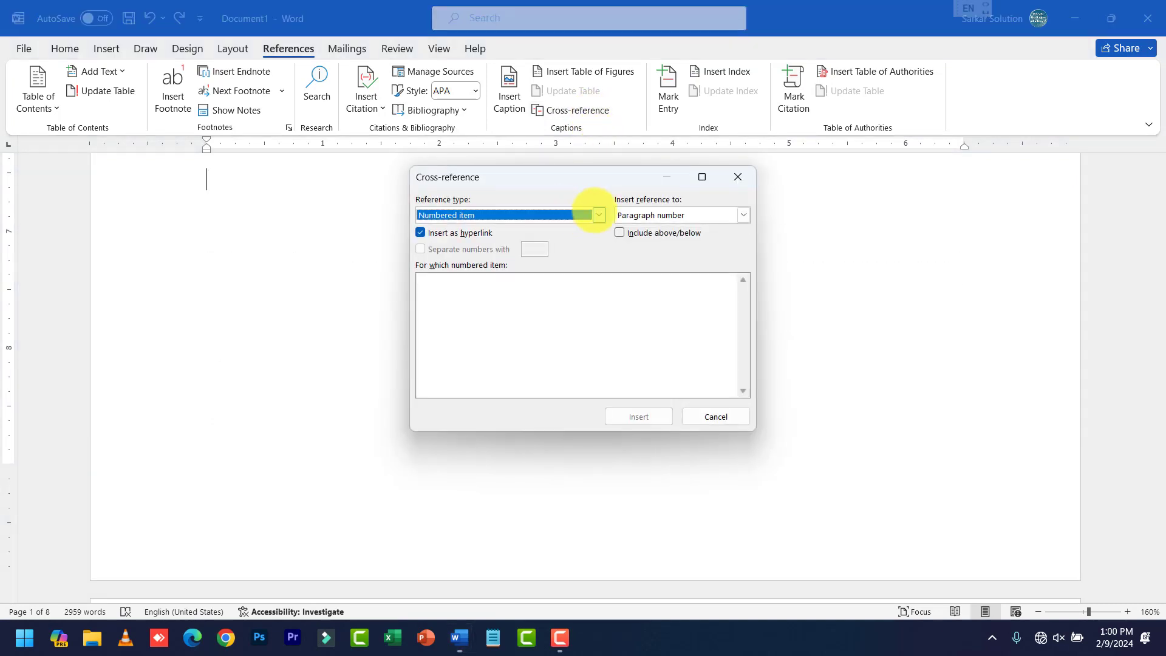
left_click(598, 215)
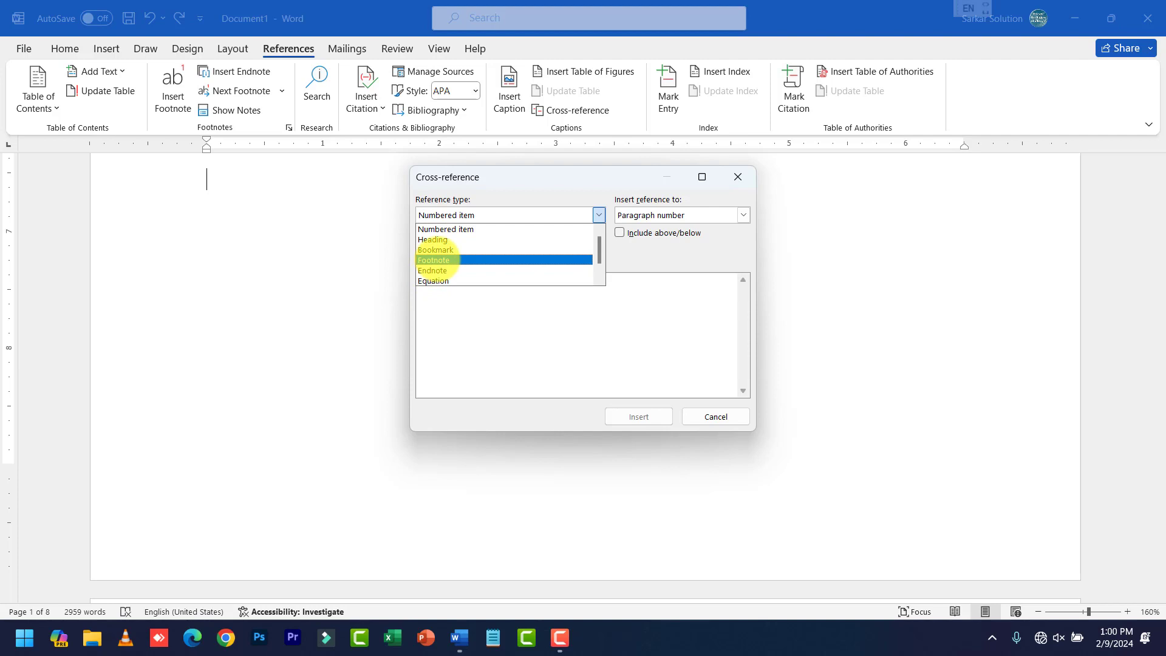
scroll(438, 262, "down", 1)
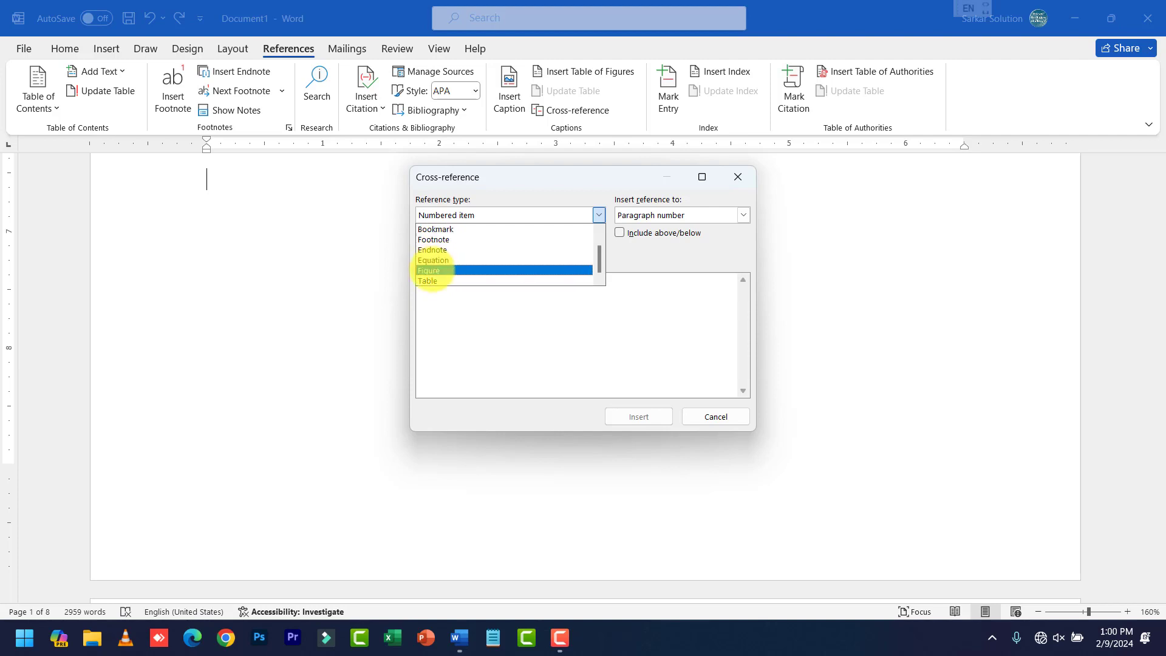
scroll(433, 280, "up", 1)
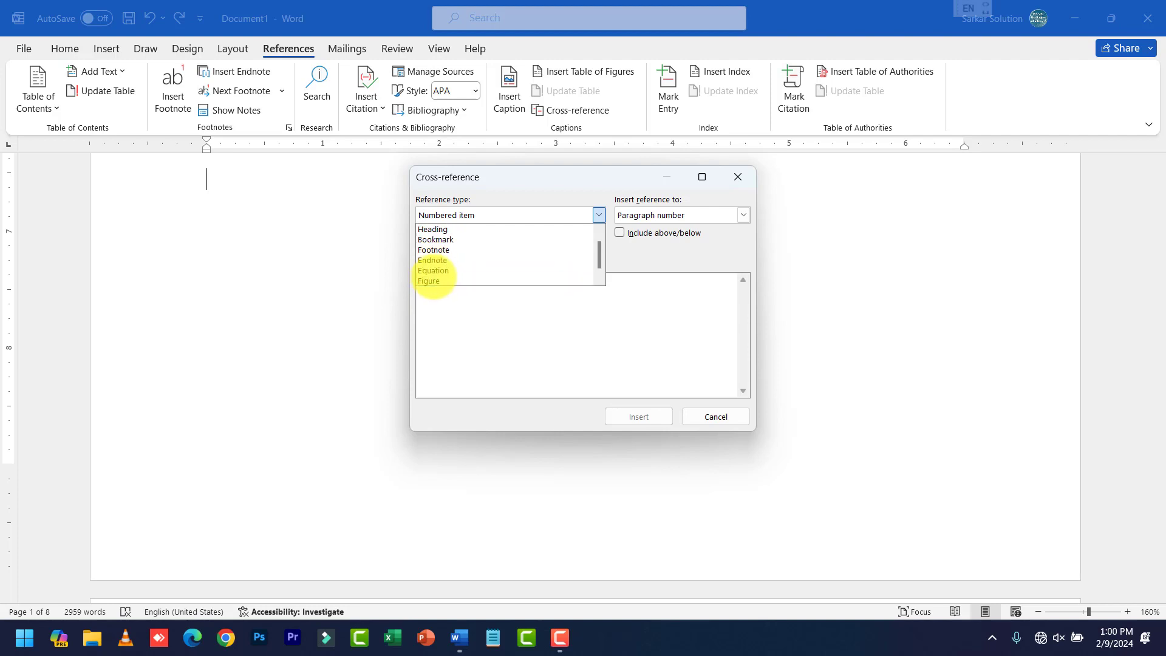
left_click(432, 240)
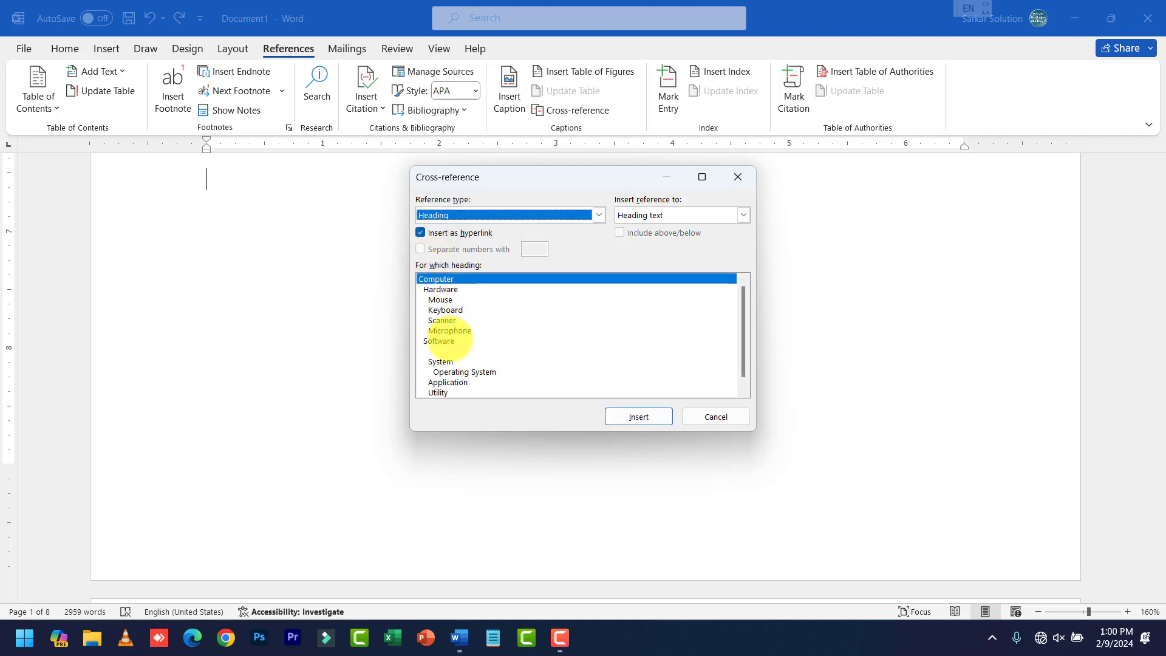
left_click(448, 279)
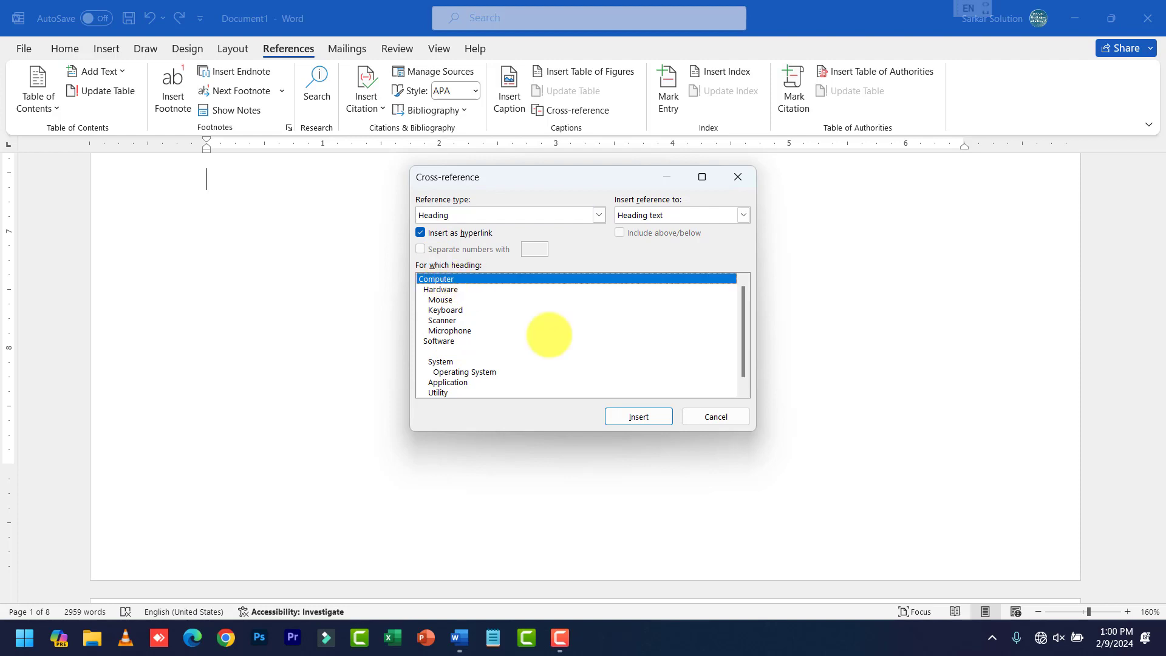
left_click(661, 418)
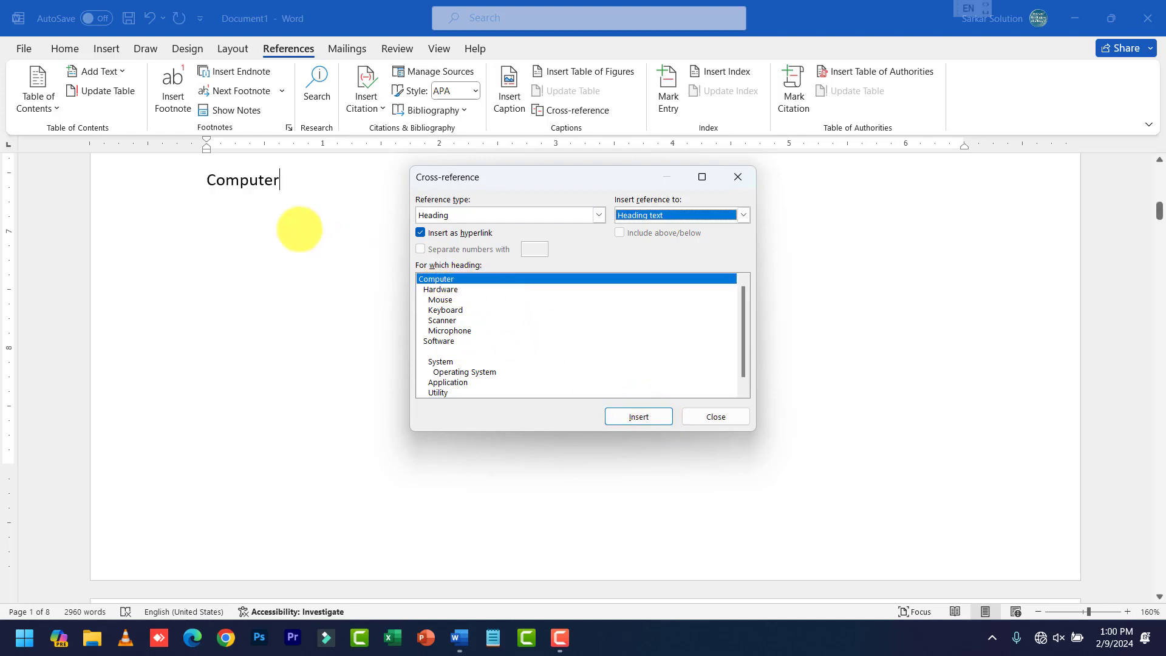
Step: Add a line below the Computer cross-reference and insert a cross-reference to the Hardware heading's text
left_click(277, 180)
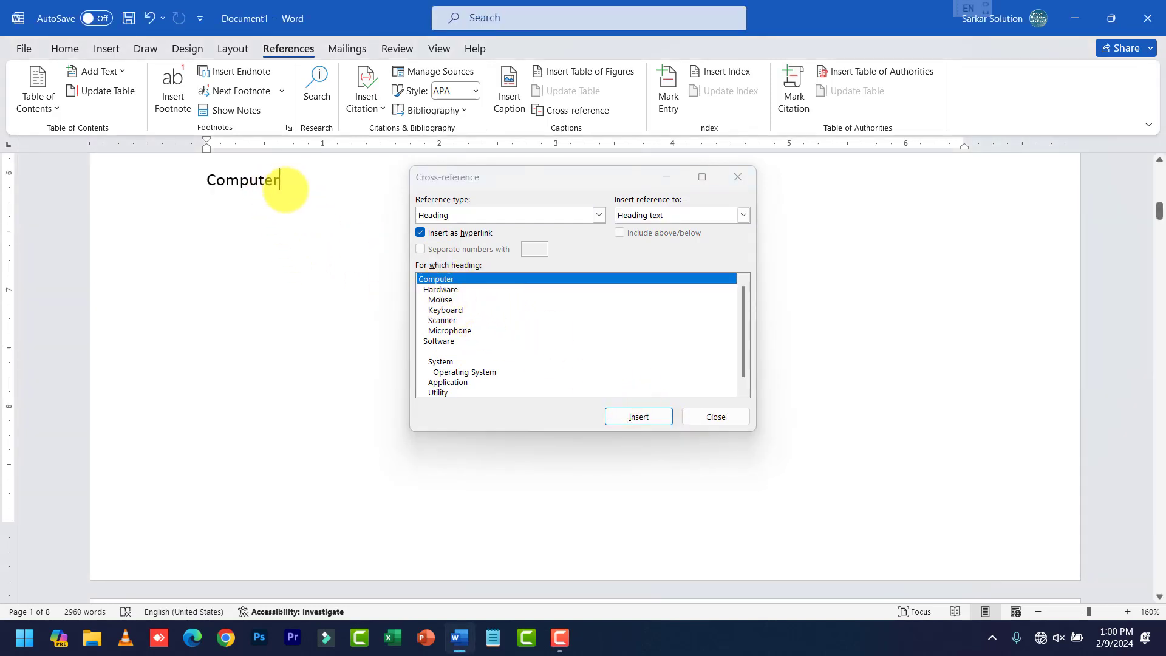
scroll(290, 214, "up", 1)
key("Return")
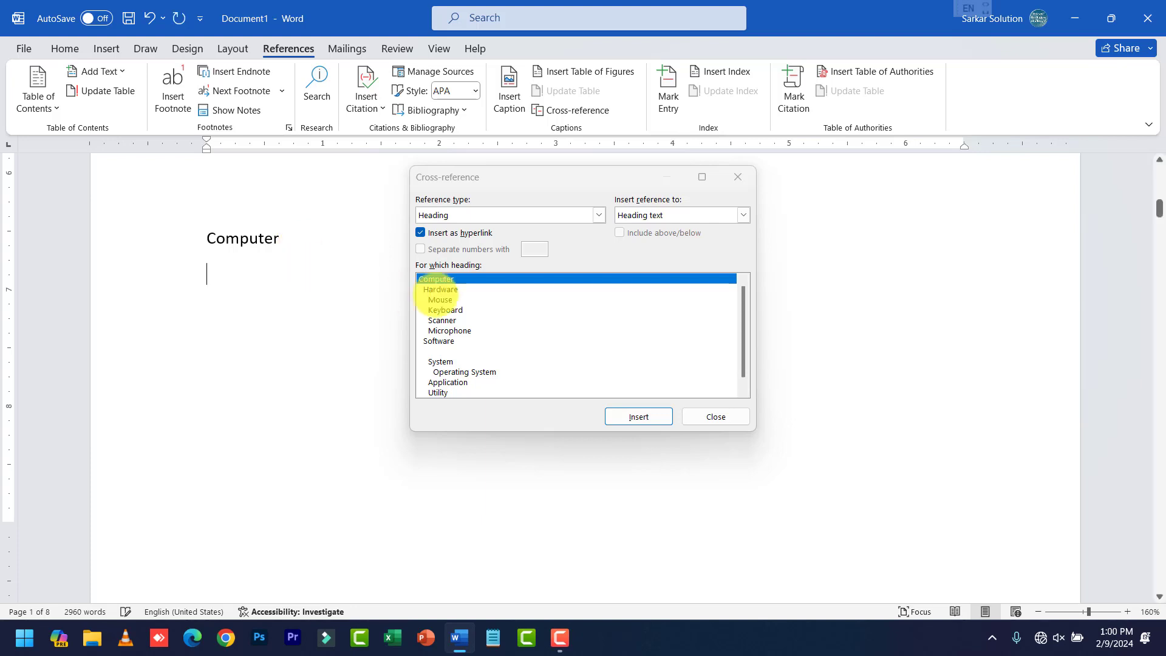
left_click(442, 290)
left_click(635, 417)
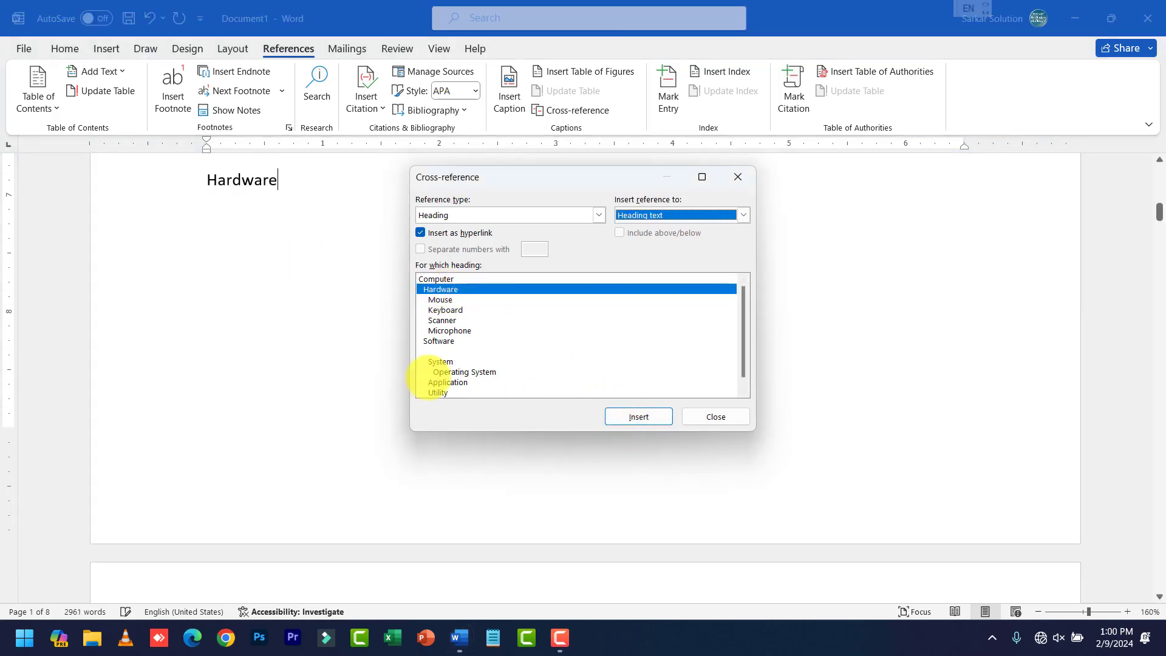
Step: Insert a cross-reference to the Software heading's text on a new line below Hardware and undo its accidental duplicate
left_click(307, 182)
key("Return")
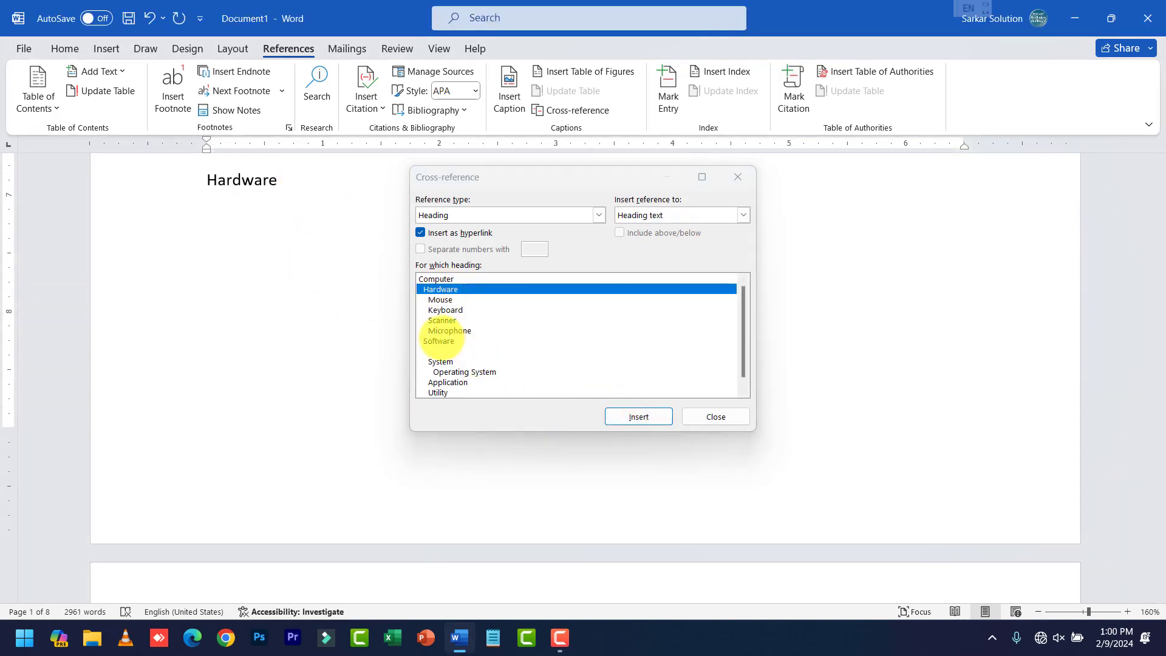
left_click(442, 341)
left_click(632, 416)
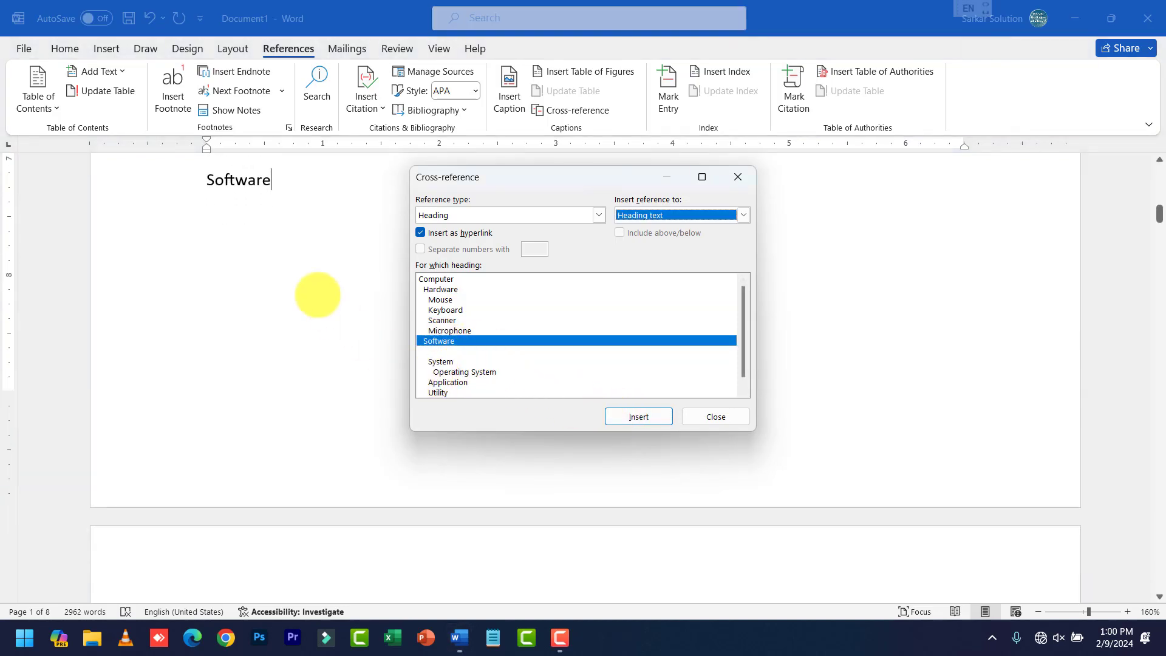
key("Return")
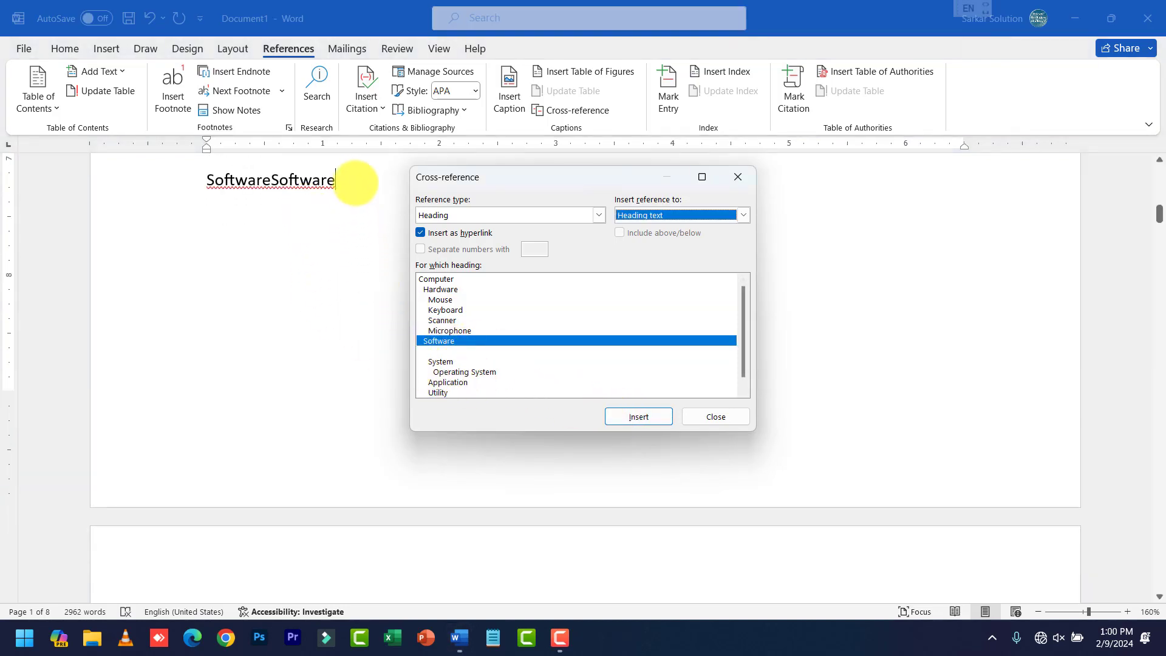
left_click(343, 179)
key("ctrl+z")
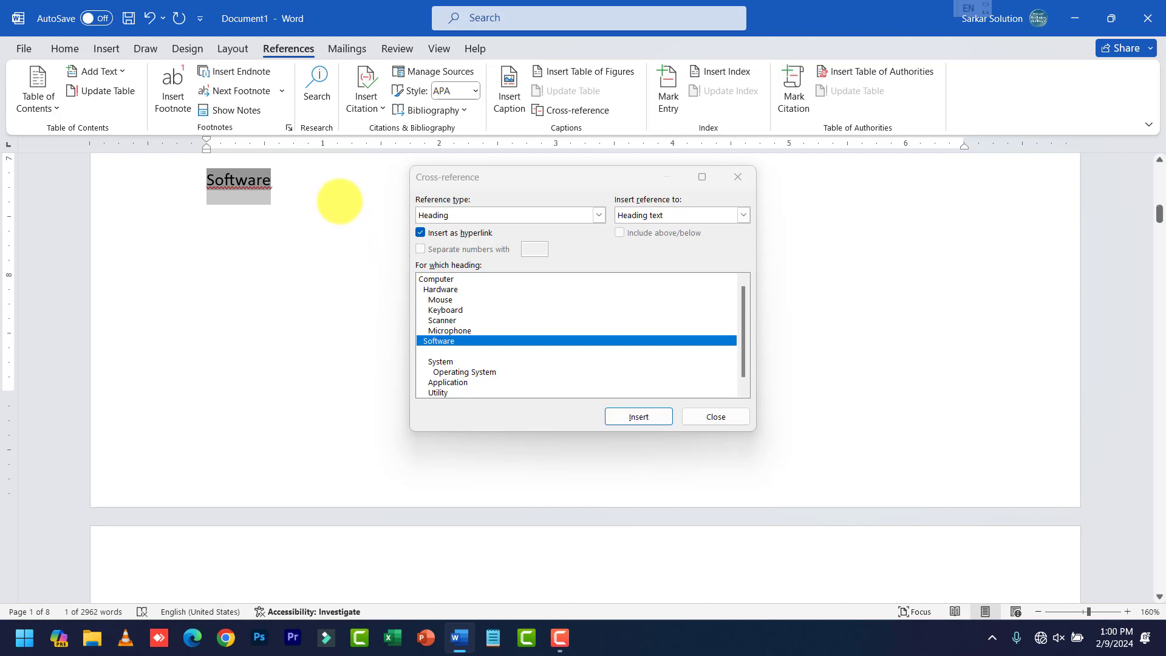
Step: Insert a cross-reference to the User heading's text on the line below Software and finish adding cross-references
left_click(338, 201)
left_click(443, 382)
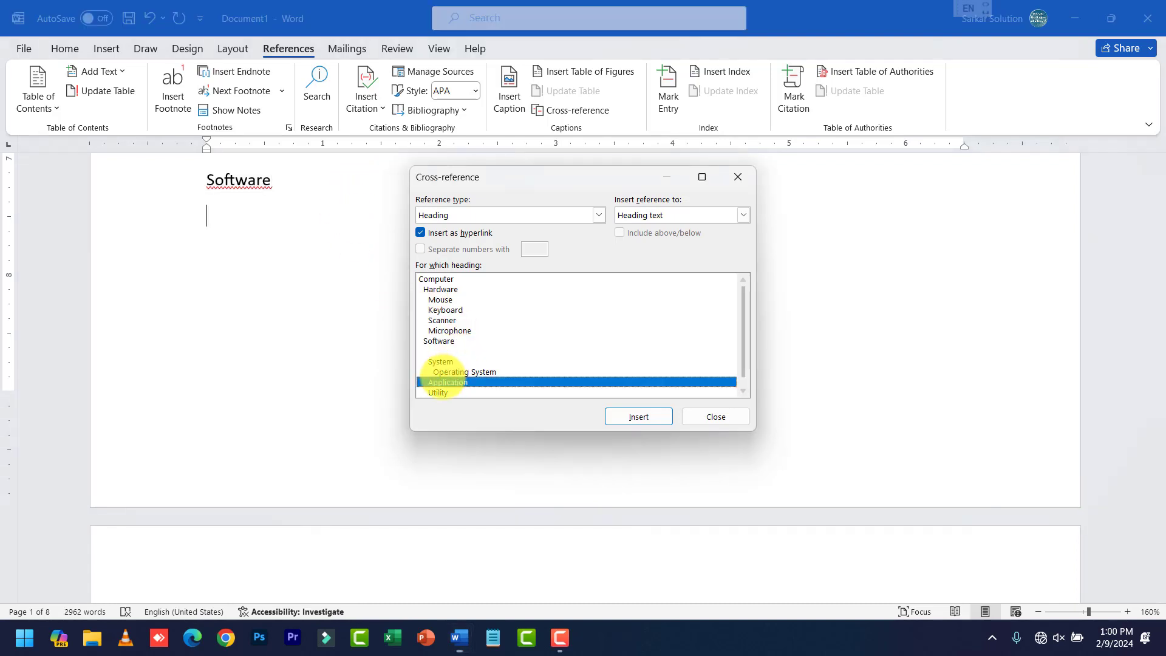
scroll(443, 382, "down", 1)
left_click(439, 392)
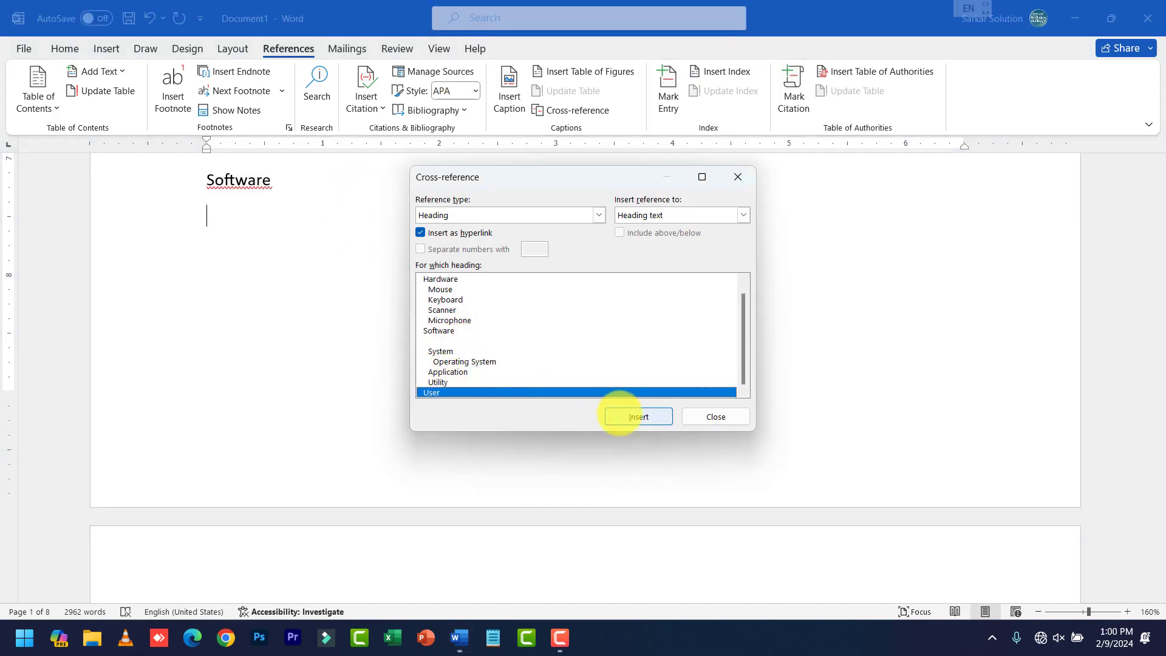
left_click(639, 417)
left_click(711, 416)
Step: Examine the Computer cross-reference on the first page, the contents entries and the Computer heading on the second page
scroll(364, 354, "up", 3)
scroll(364, 354, "up", 2)
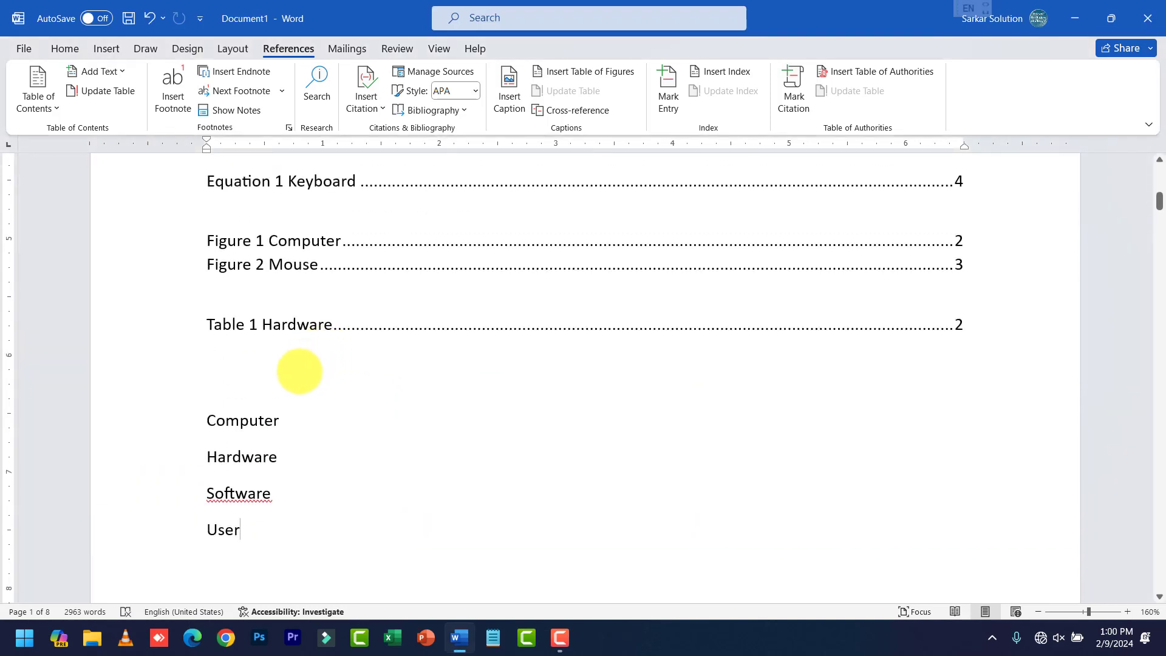
left_click(265, 419)
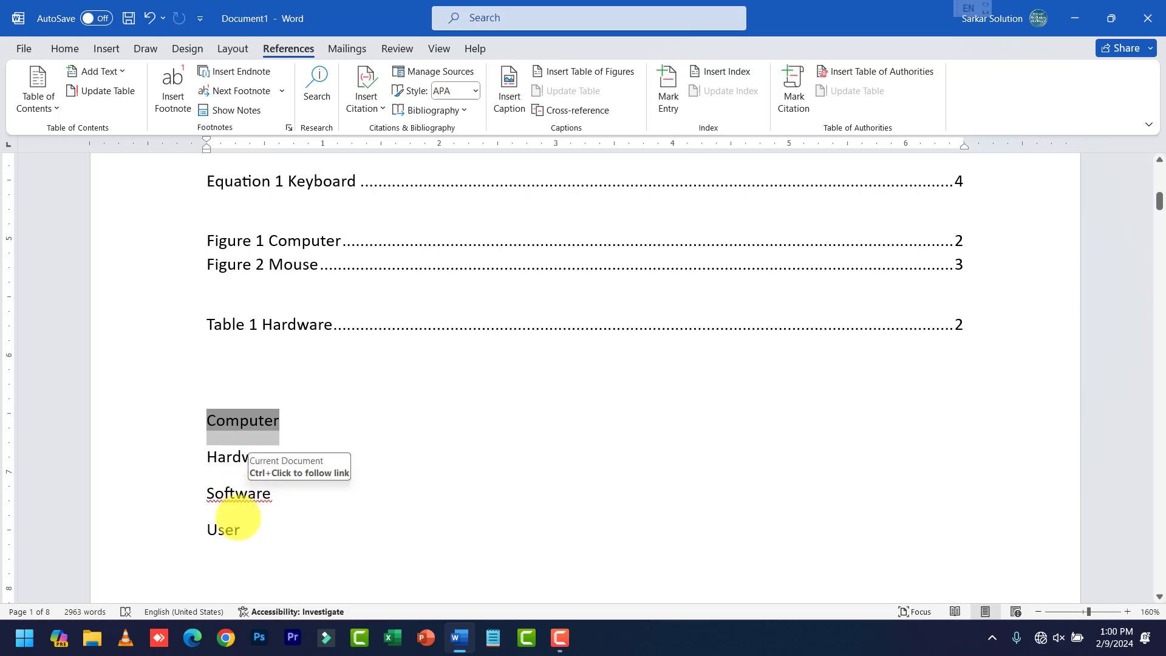
scroll(316, 516, "up", 2)
scroll(352, 486, "up", 3)
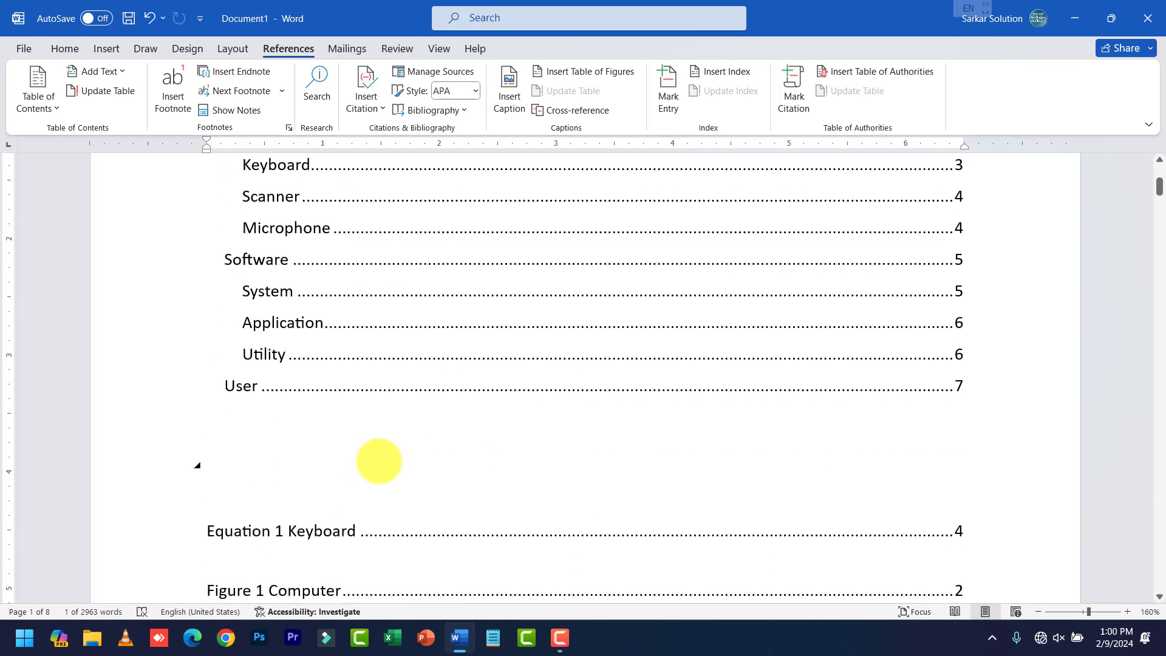
scroll(383, 460, "down", 14)
scroll(382, 365, "up", 4)
scroll(342, 323, "down", 3)
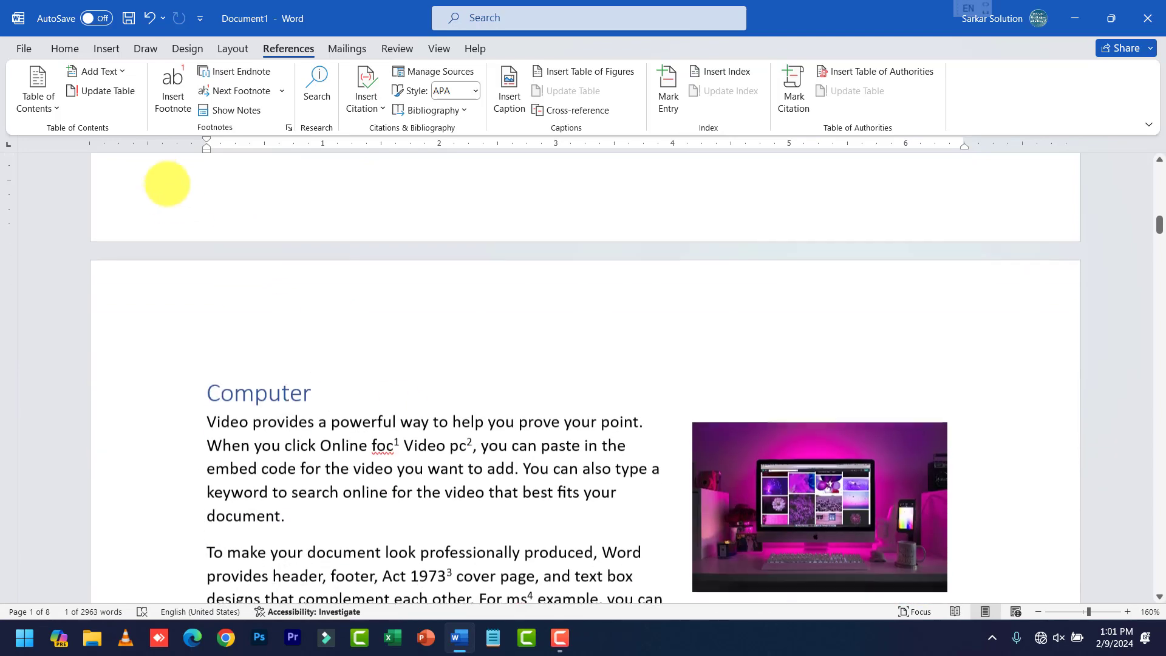
scroll(65, 55, "down", 1)
Step: Review the opening paragraph, the captioned picture and the heading in the Computer section
left_click(65, 48)
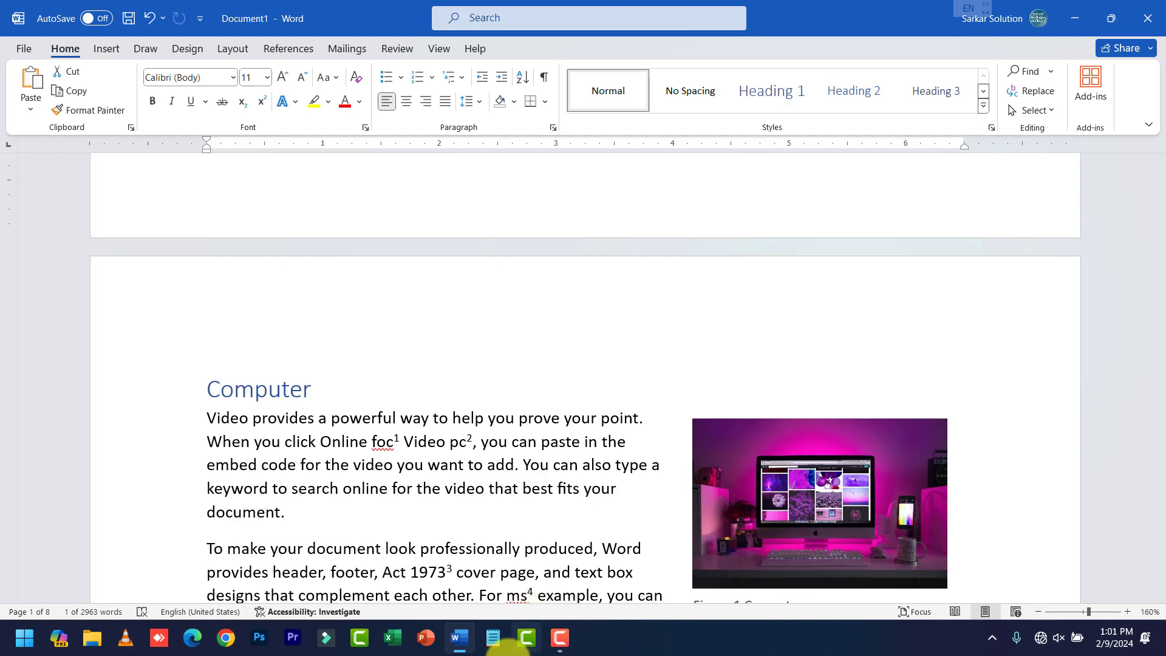
left_click_drag(207, 433, 308, 518)
triple_click(307, 517)
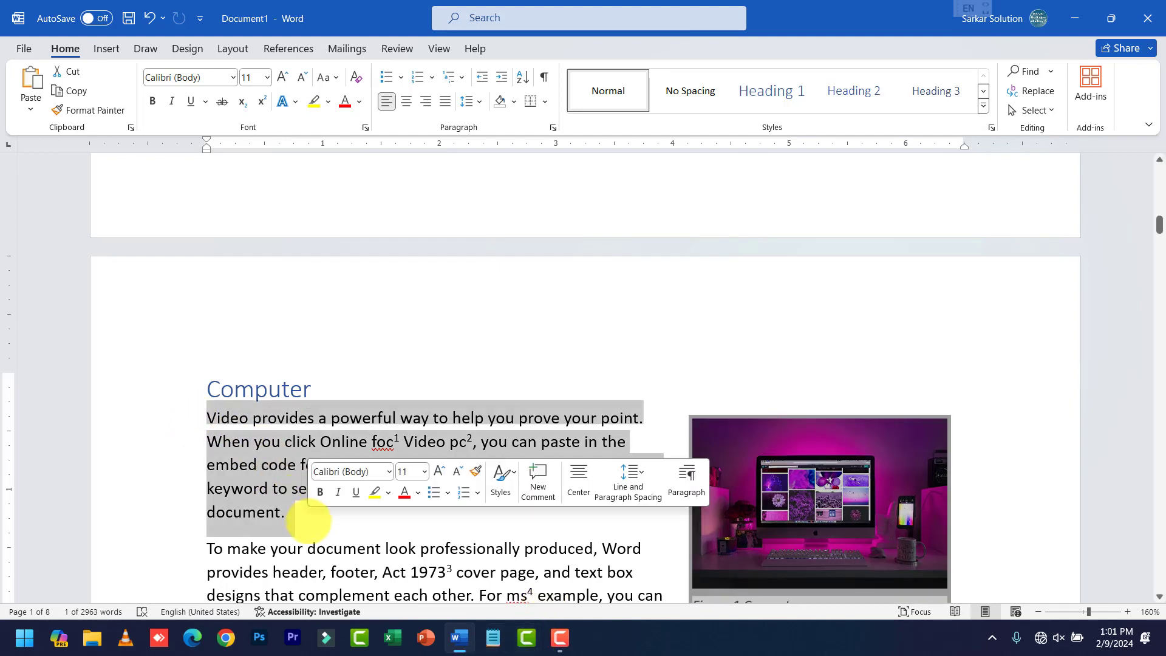
left_click(308, 515)
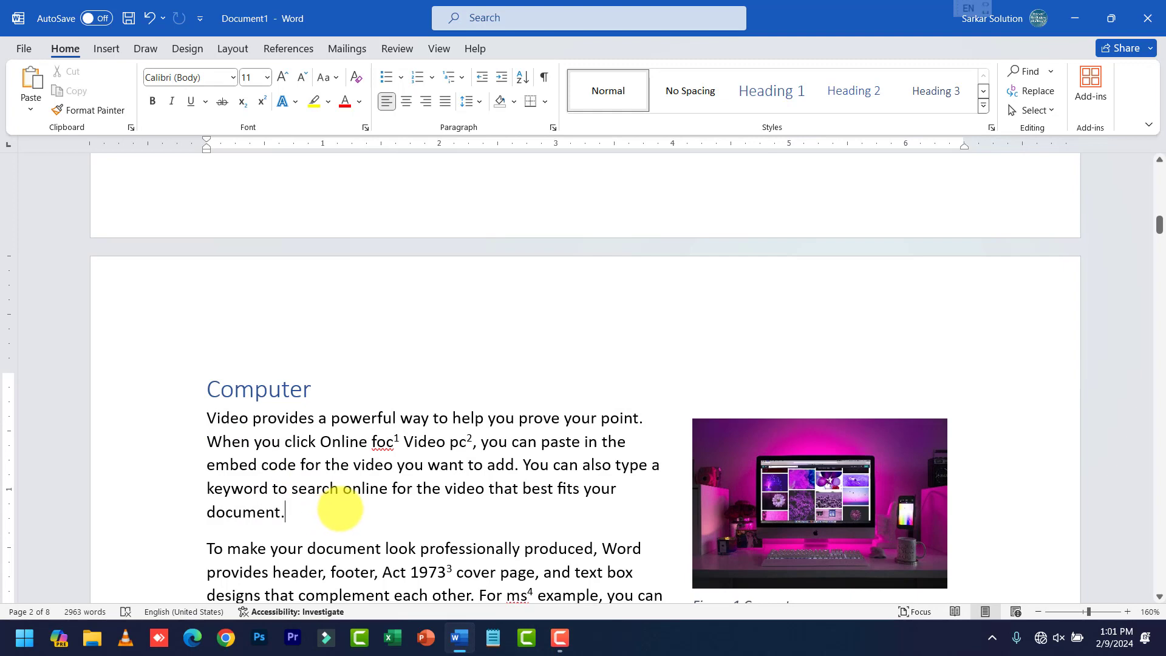
scroll(341, 502, "down", 3)
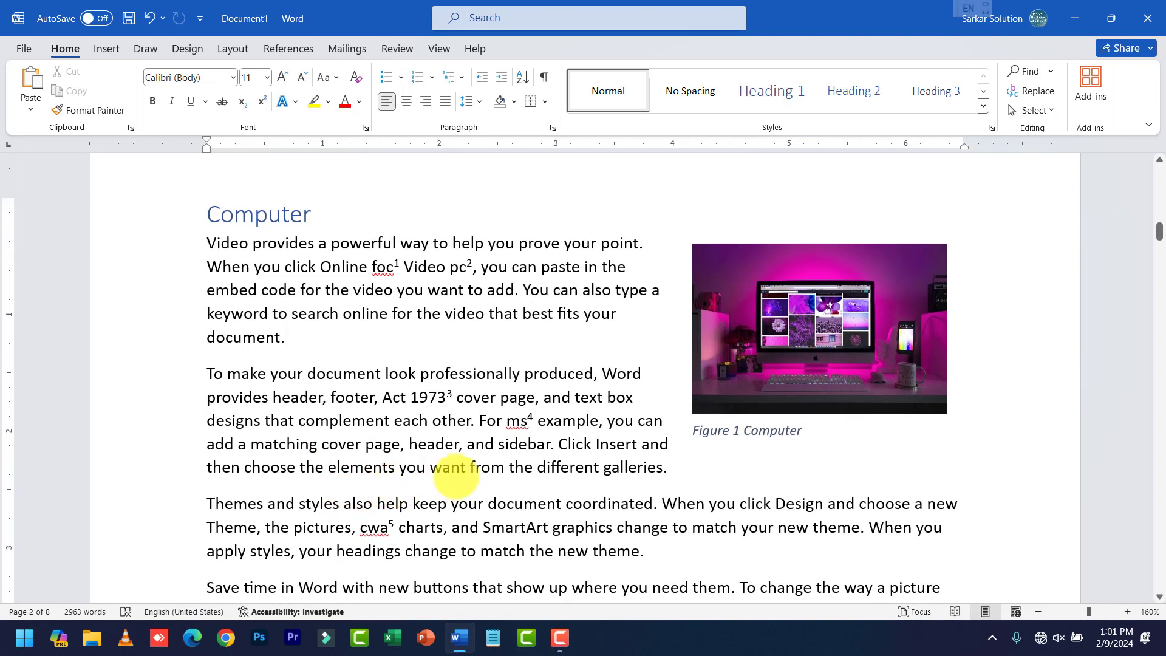
scroll(455, 474, "up", 3)
left_click(783, 499)
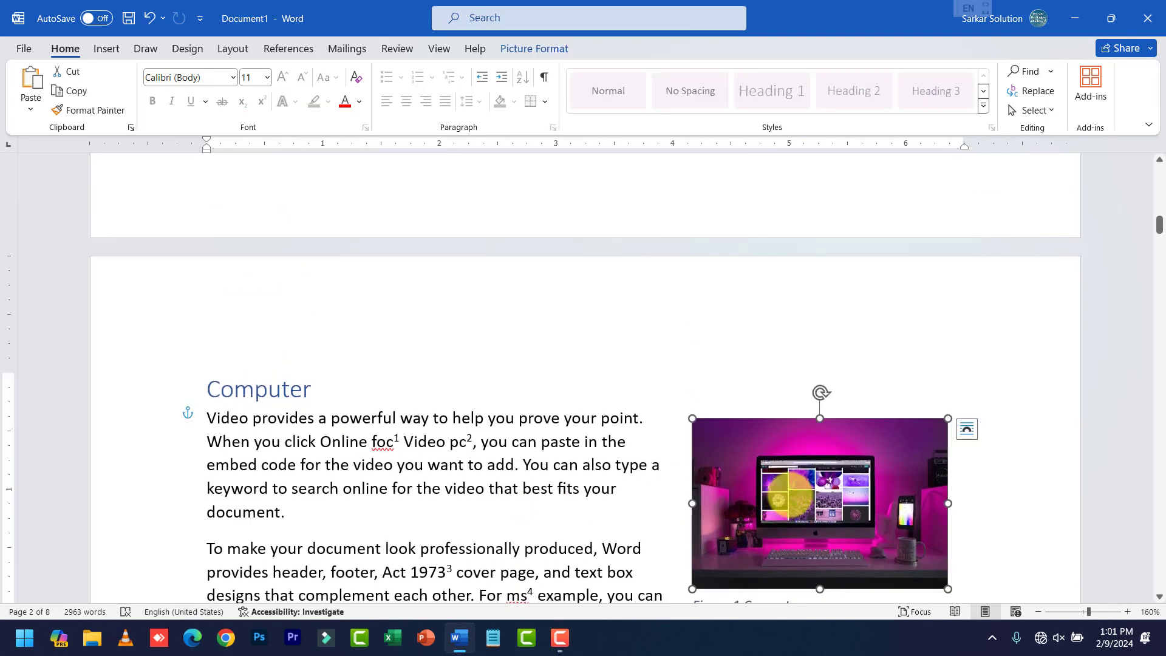
scroll(759, 506, "down", 2)
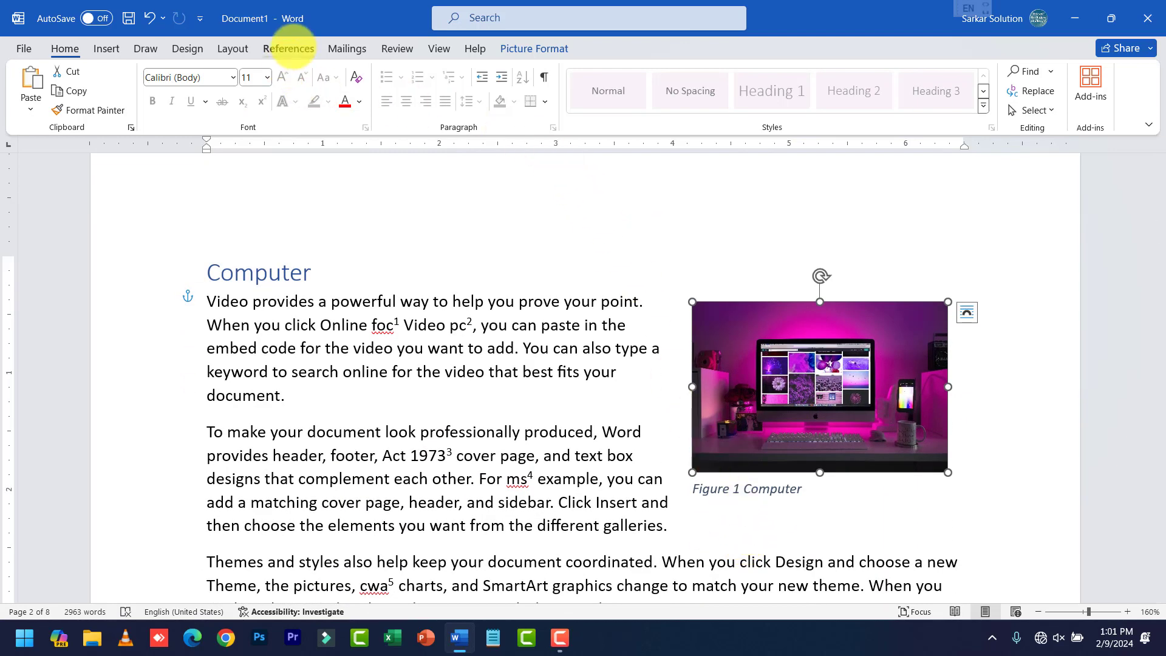
left_click(291, 47)
left_click(334, 278)
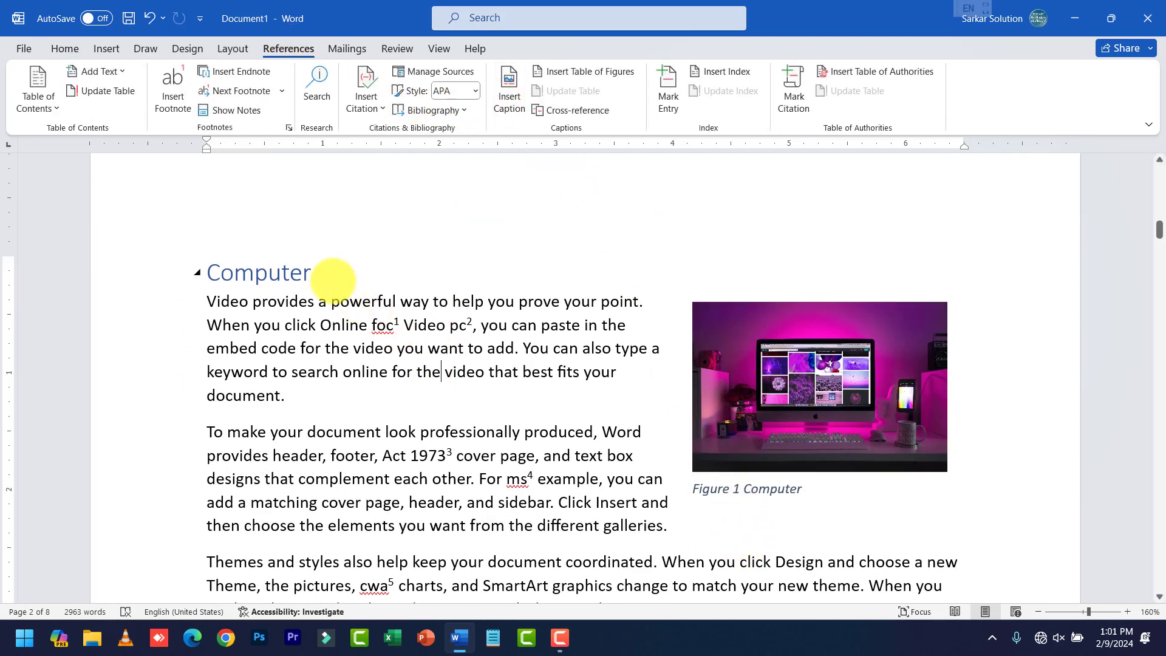
Step: Return to the first page and review the entries of the table of contents
scroll(456, 328, "up", 10)
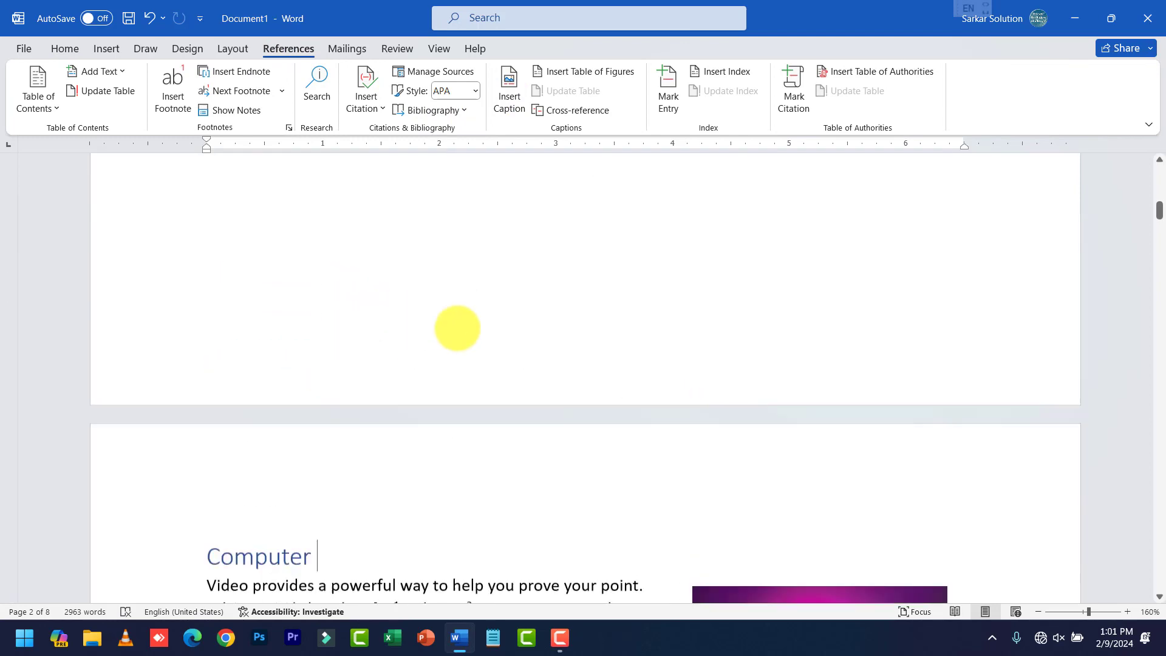
scroll(460, 328, "up", 5)
left_click(248, 355)
scroll(253, 331, "down", 1)
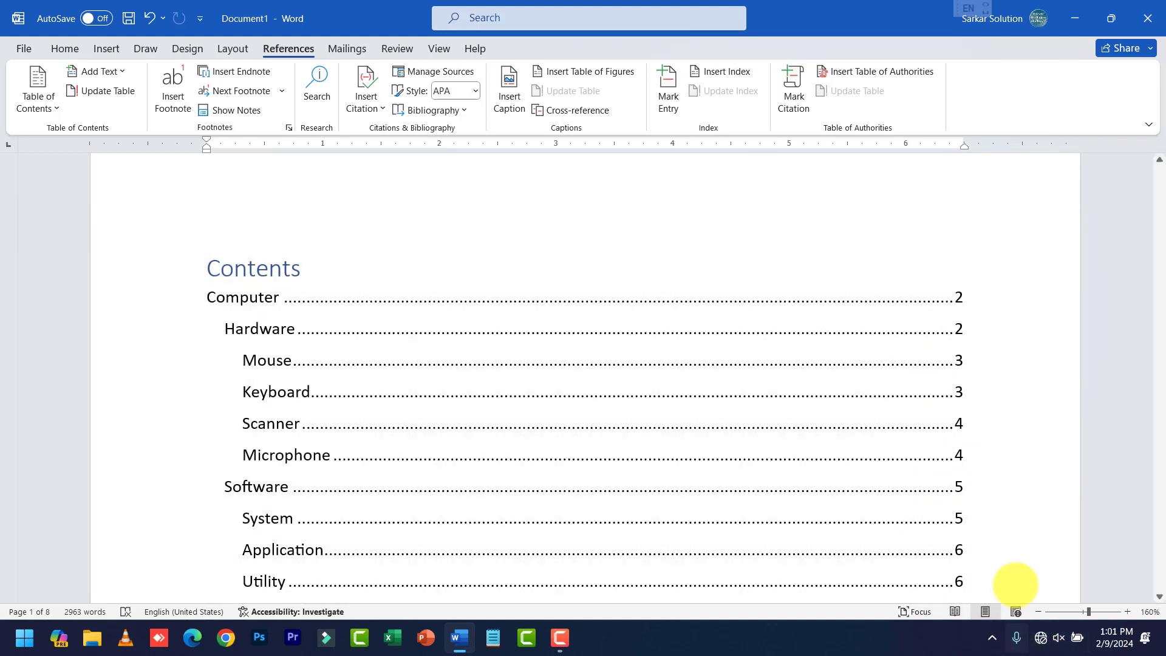
scroll(1013, 586, "down", 1)
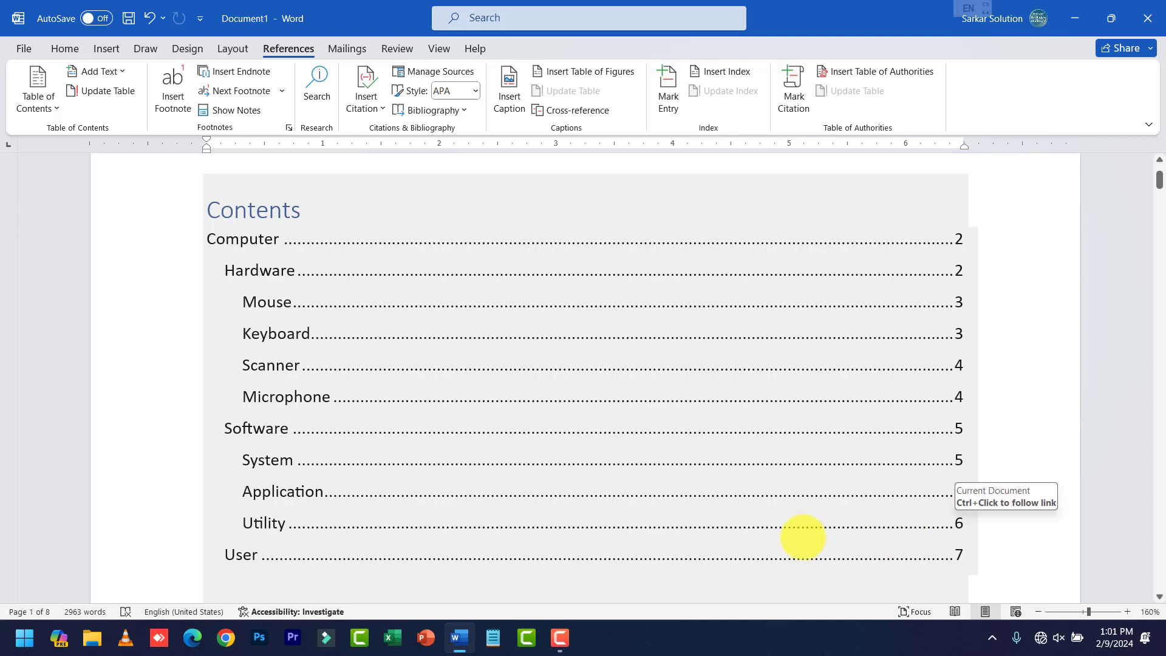
scroll(341, 558, "down", 1)
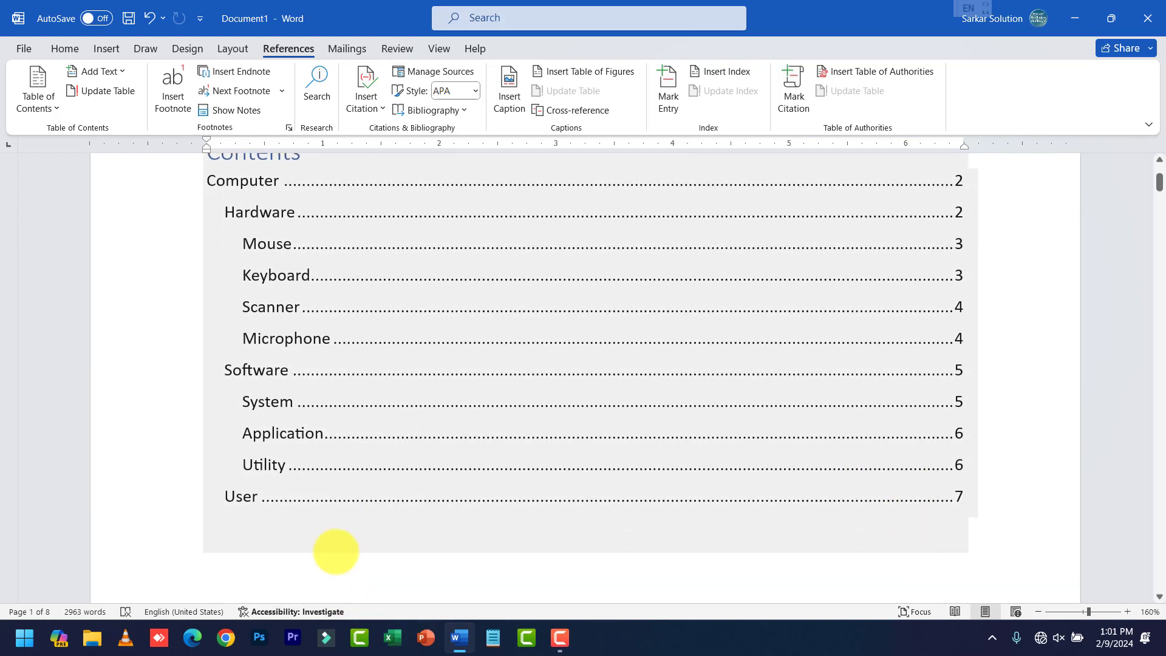
scroll(335, 551, "up", 1)
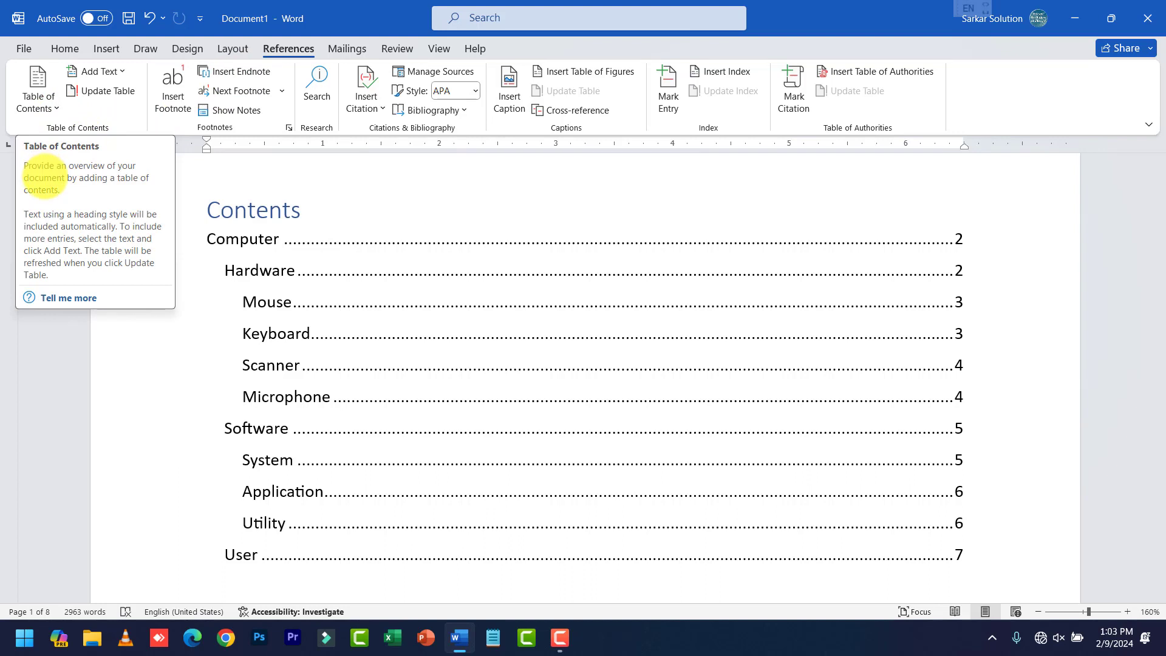
left_click(379, 402)
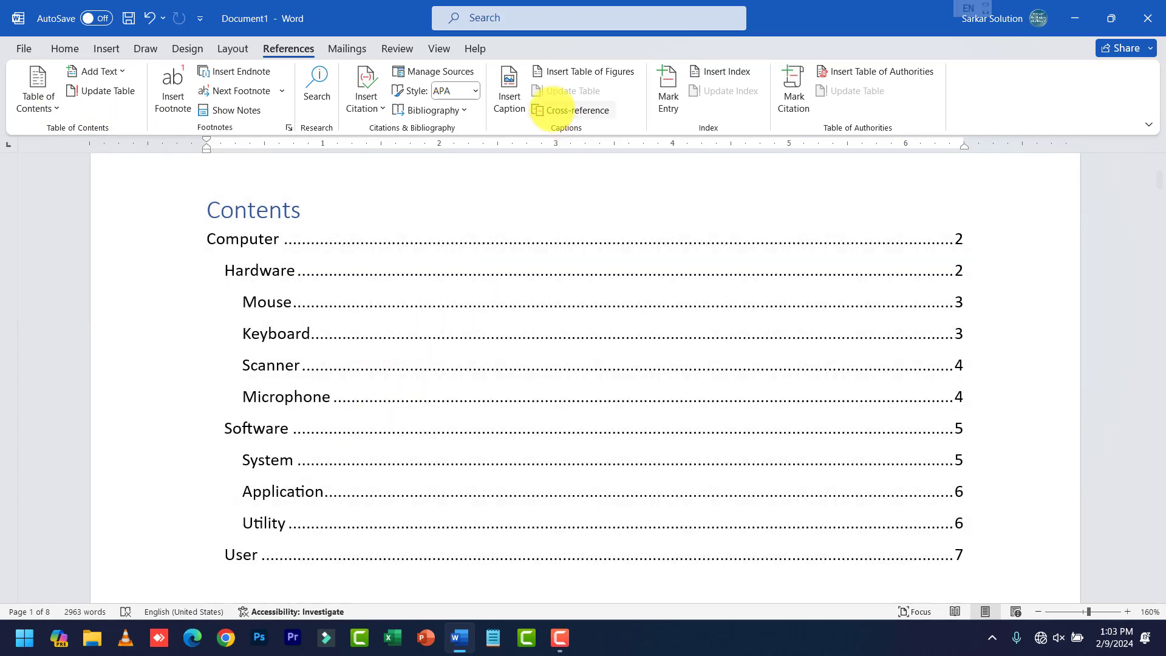